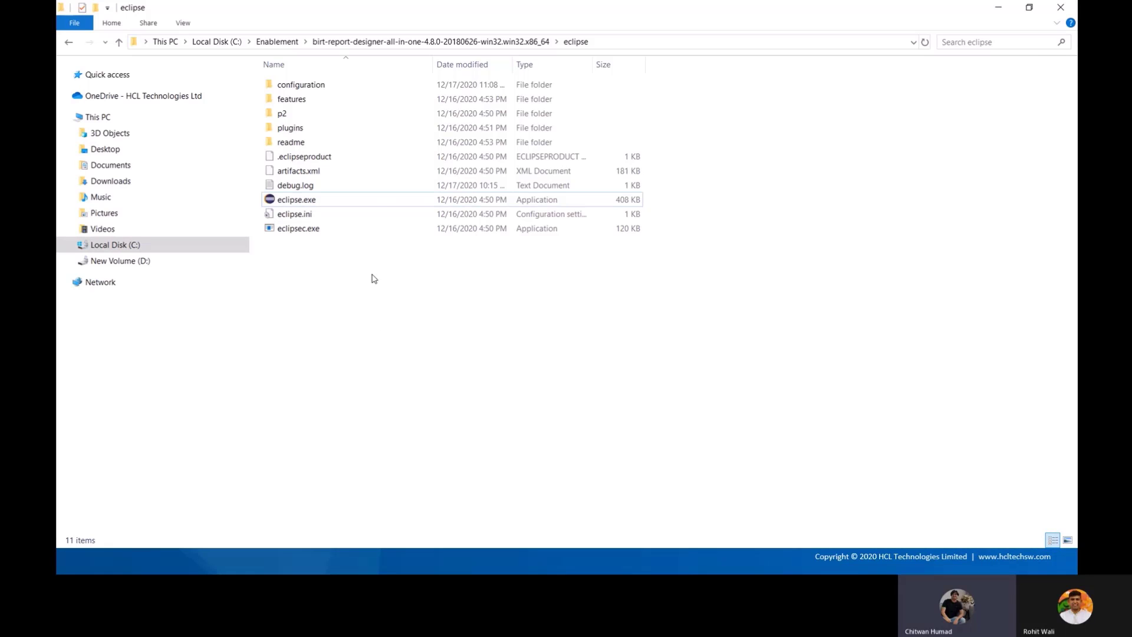
left_click(356, 202)
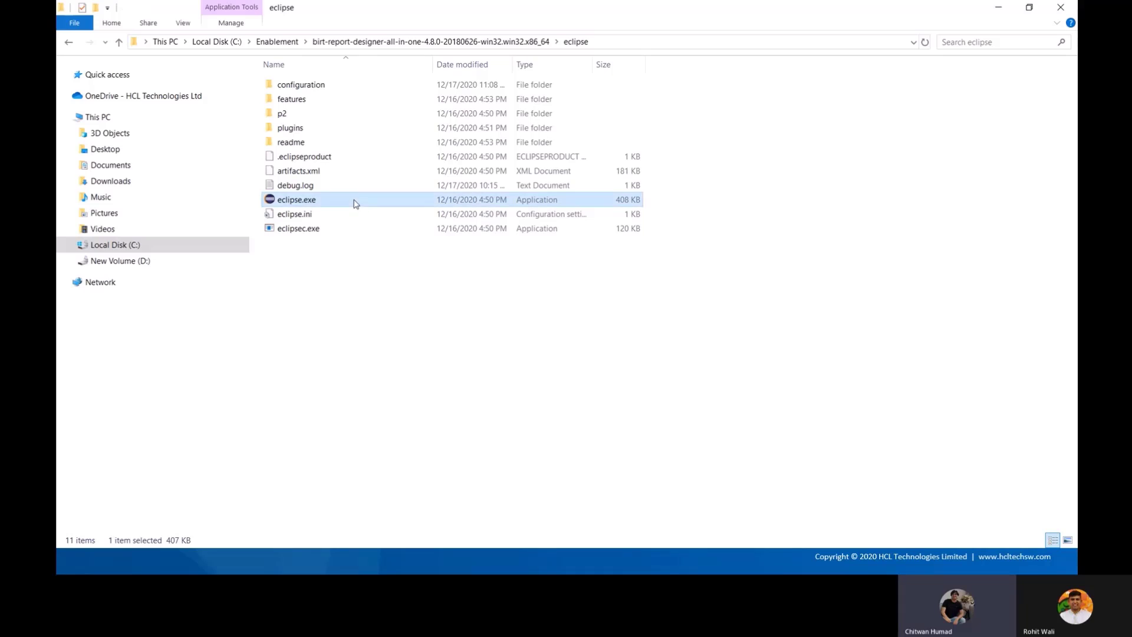
left_click(379, 337)
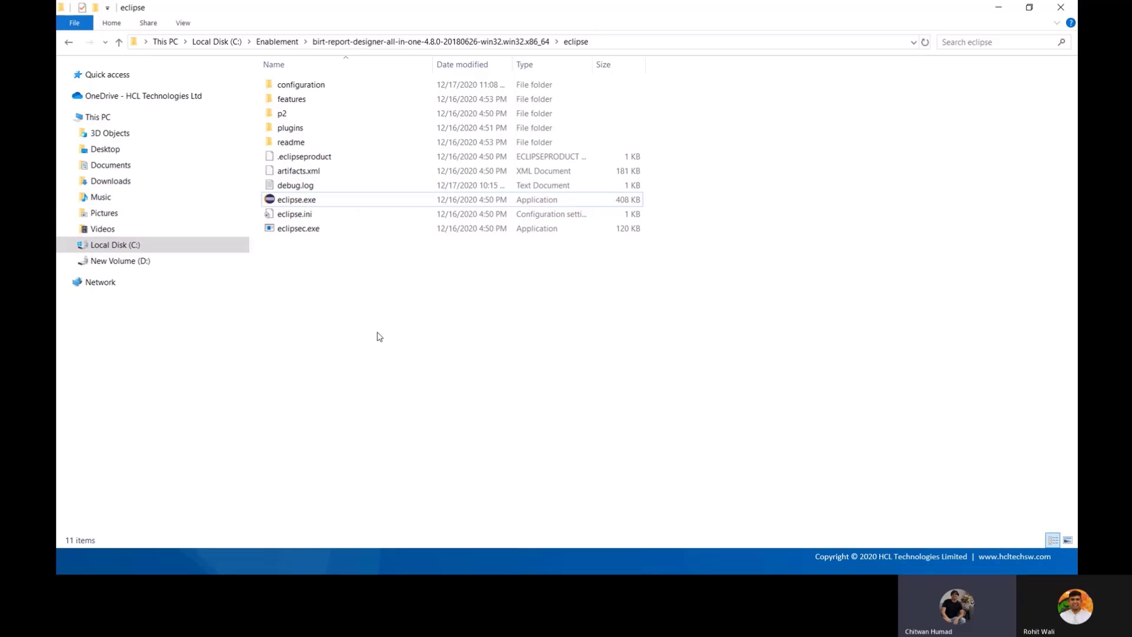
left_click(356, 202)
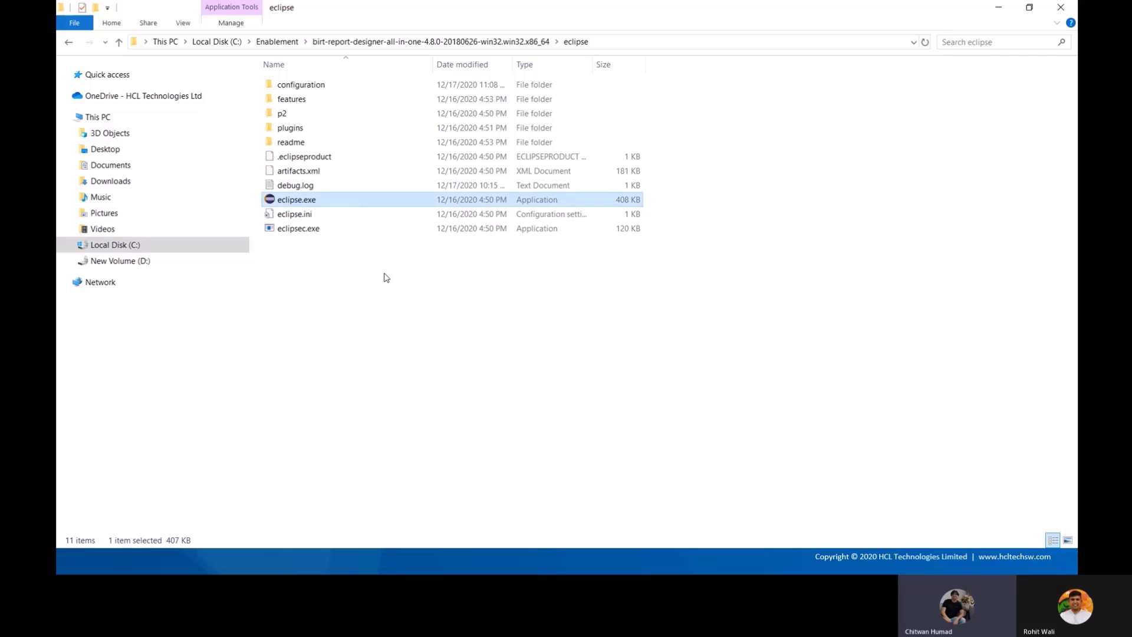
left_click(433, 368)
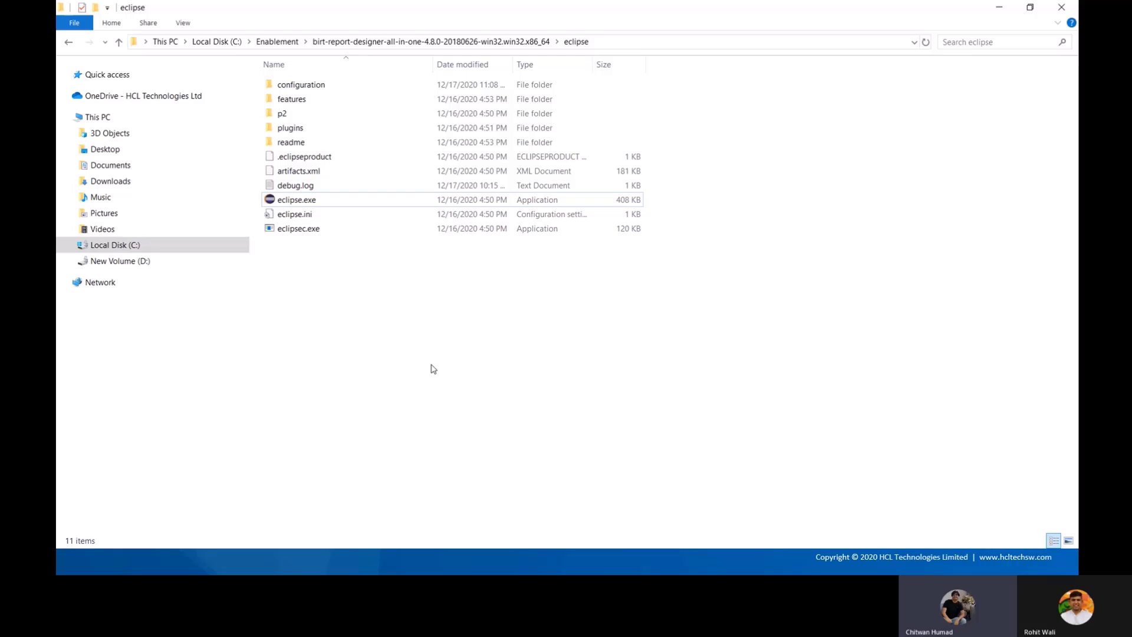
Step: Look through the Enablement folder for the Detailed Email List for Link Click and Deliver Report Template report design files
left_click(280, 43)
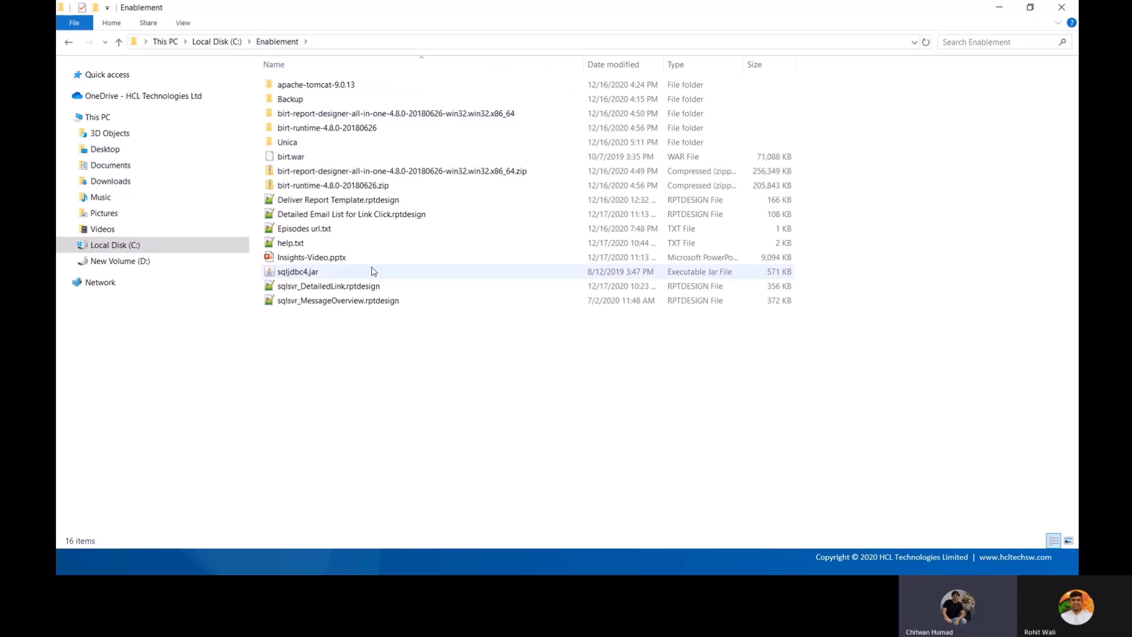
left_click(370, 214)
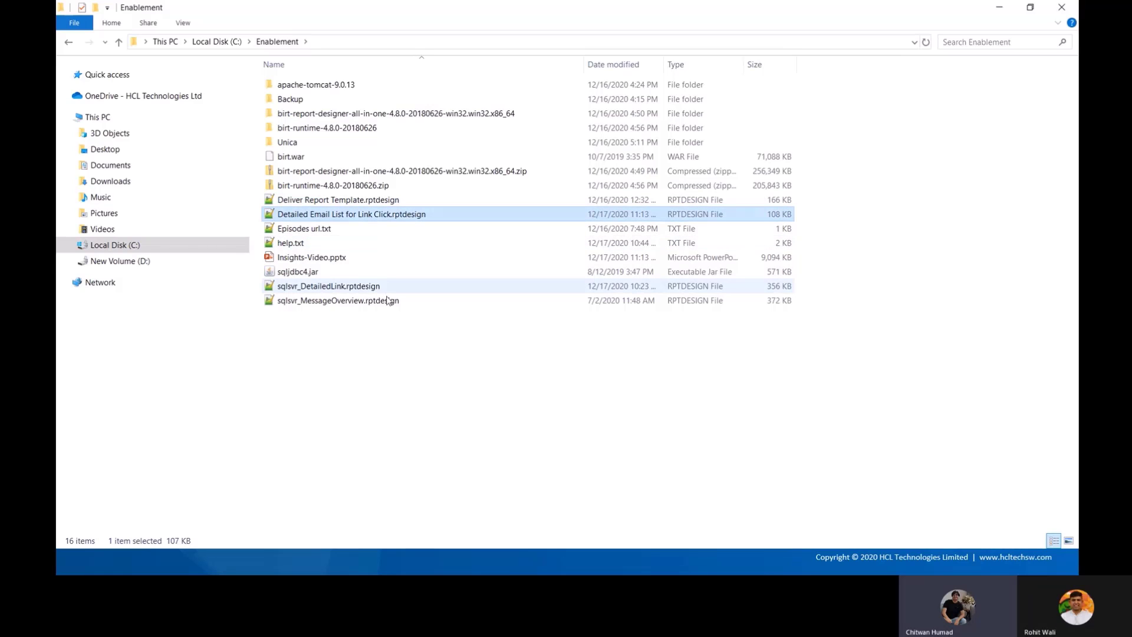
left_click(373, 204)
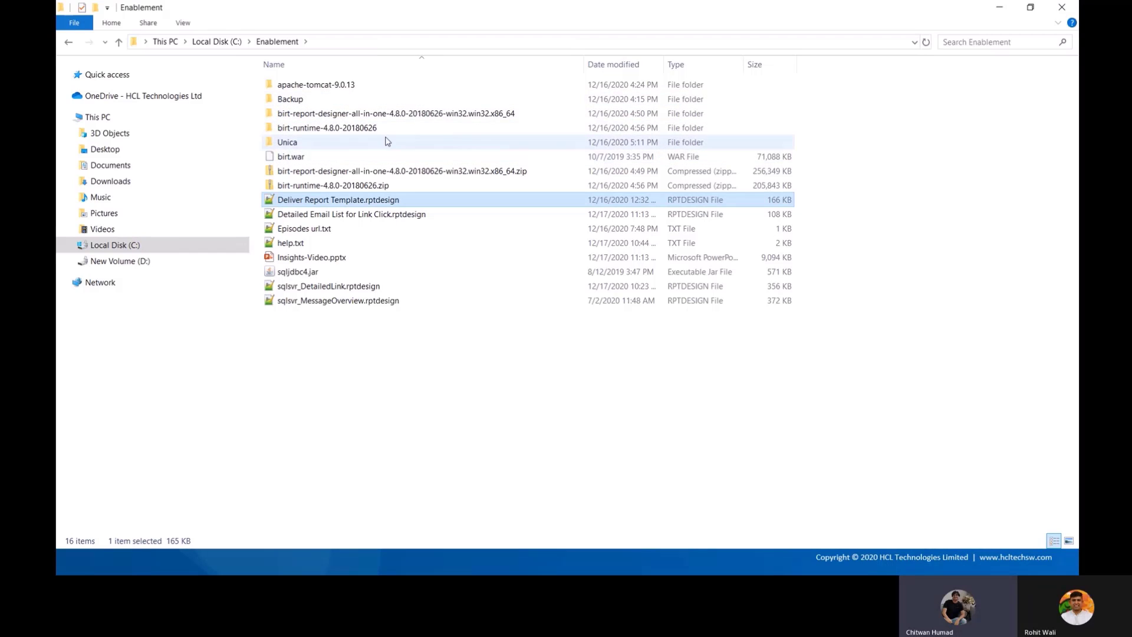
Step: Open the eclipse folder inside birt-report-designer-all-in-one-4.8.0-20180626-win32.win32.x86_64
left_click(387, 116)
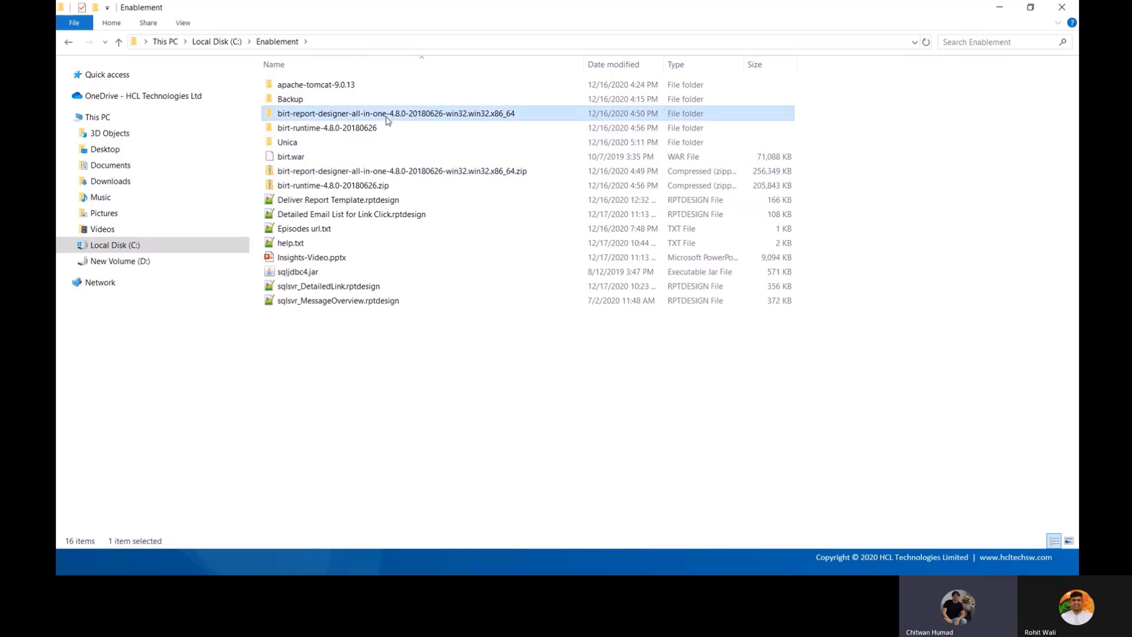
double_click(387, 118)
double_click(306, 87)
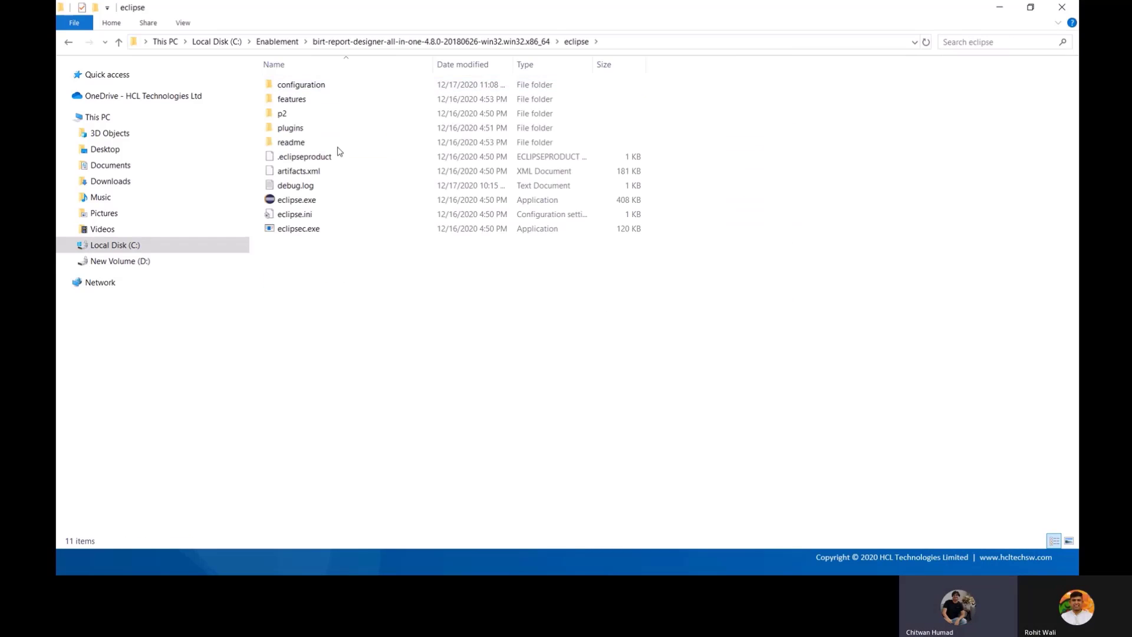
Step: Run eclipse.exe with integrated graphics and launch it with the workspace C:\Enablement\Unica\Deliver
left_click(316, 212)
left_click(315, 201)
right_click(315, 202)
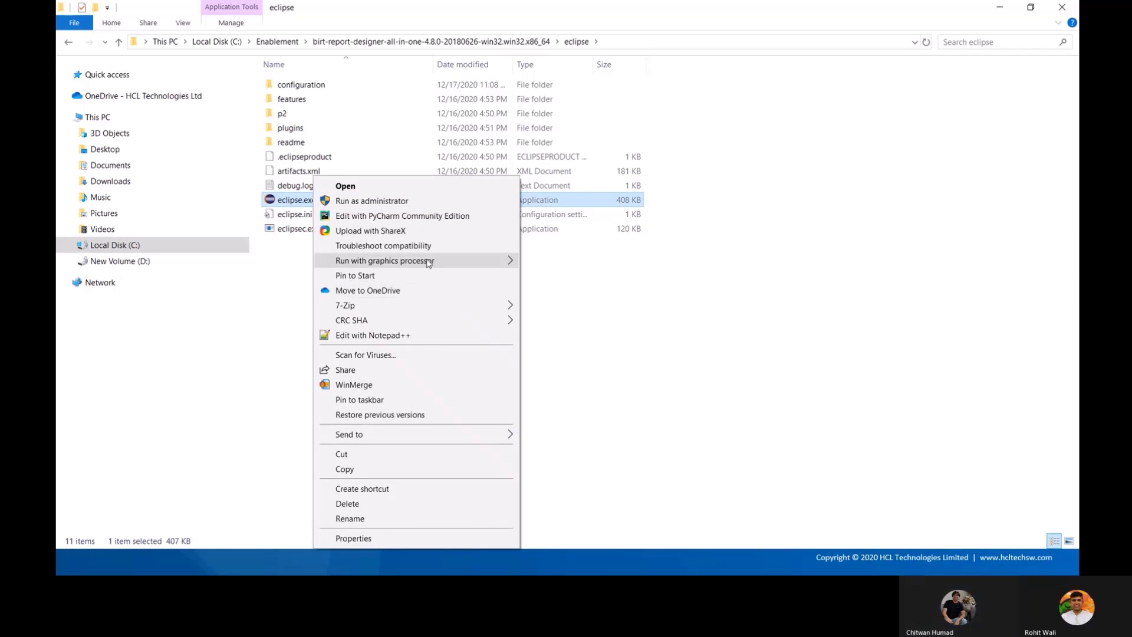
mouse_move(434, 269)
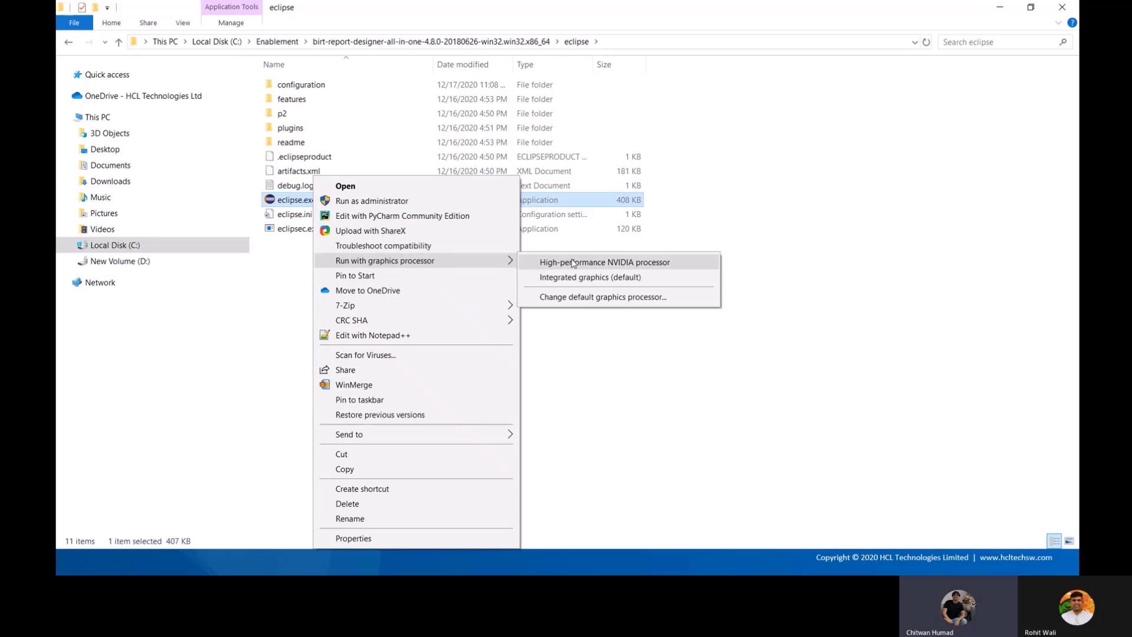
left_click(581, 277)
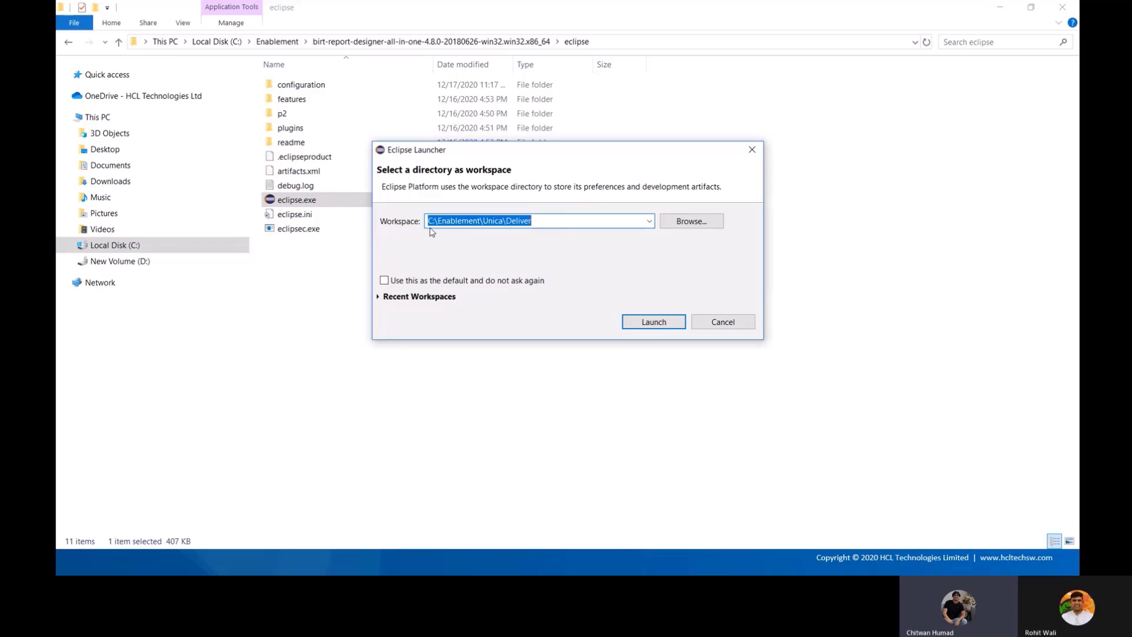
left_click(660, 325)
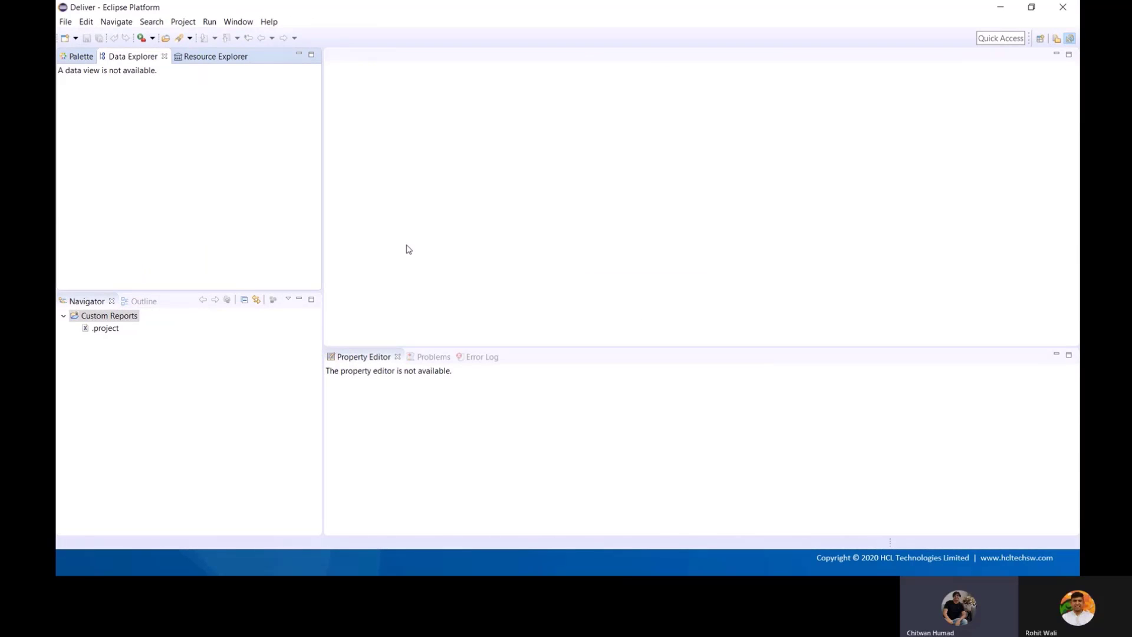
Step: Open the report file Deliver Report Template.rptdesign from C:\Enablement
left_click(66, 21)
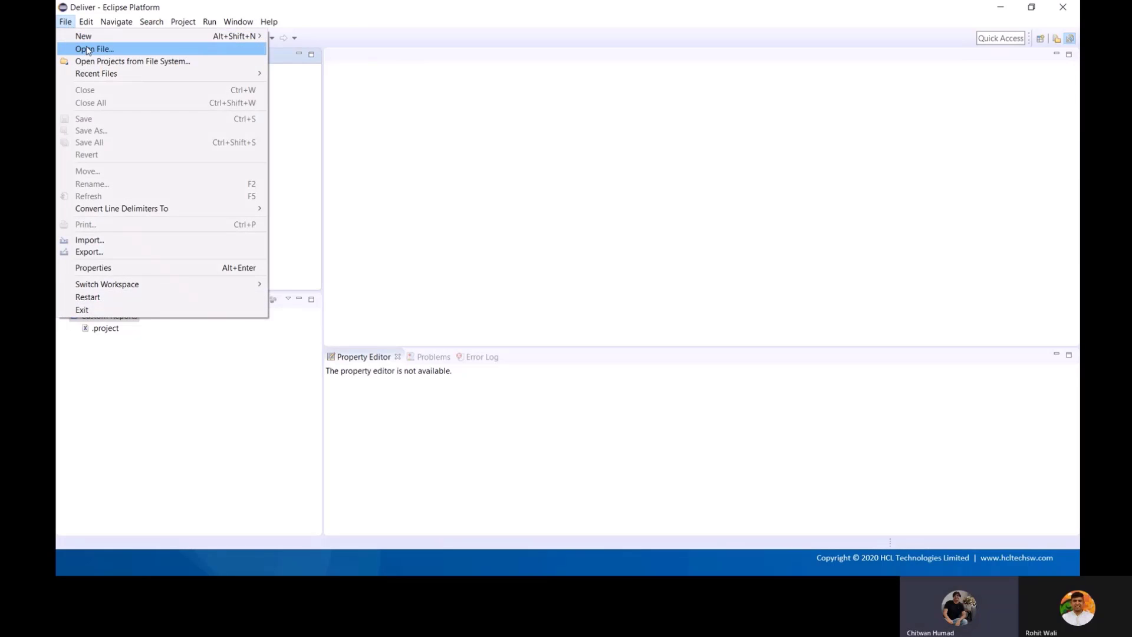
left_click(87, 49)
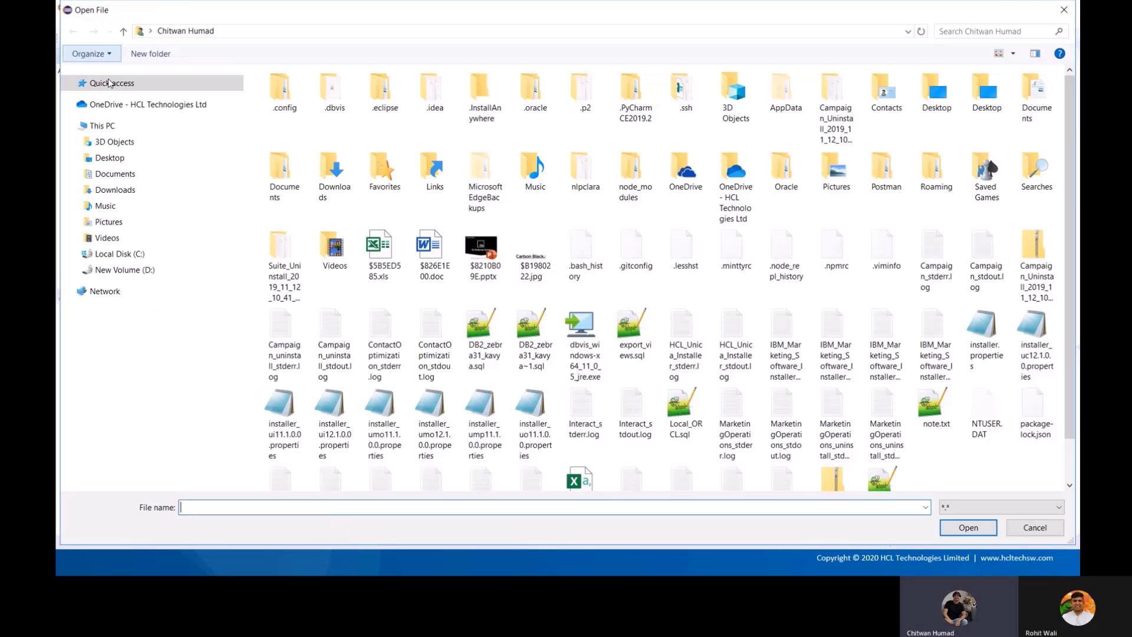
left_click(120, 254)
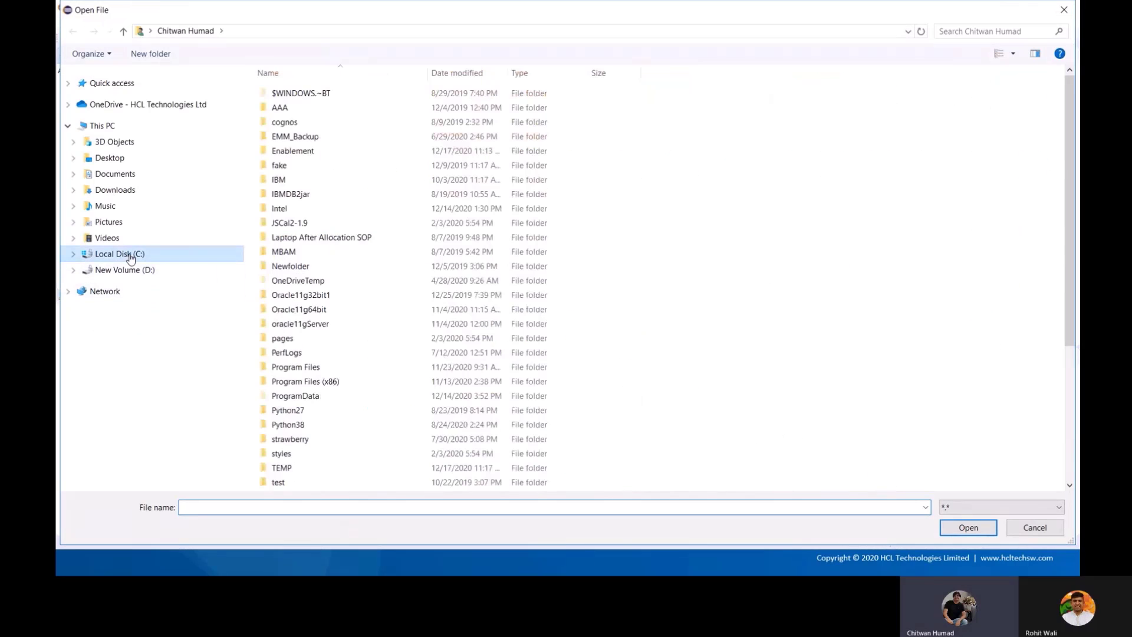
double_click(321, 154)
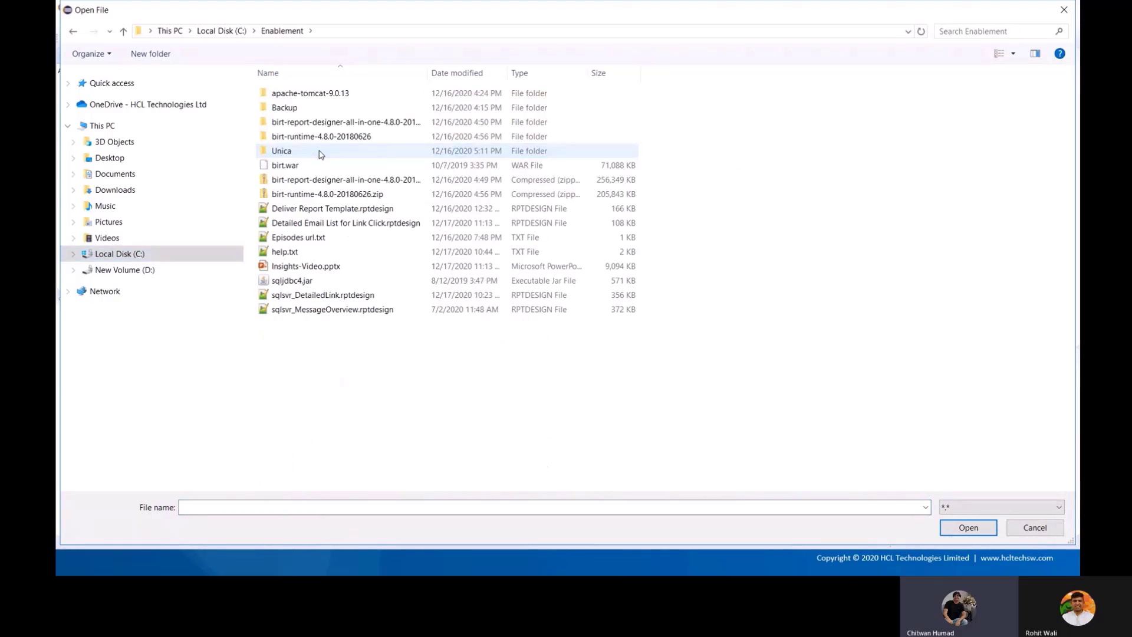
left_click(331, 210)
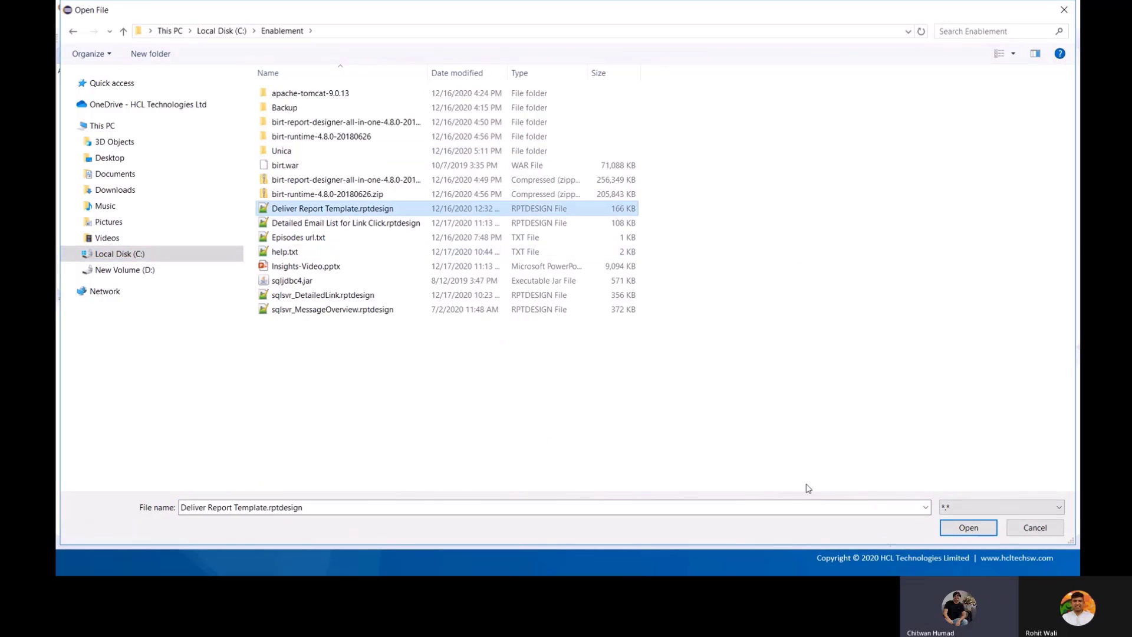
left_click(968, 528)
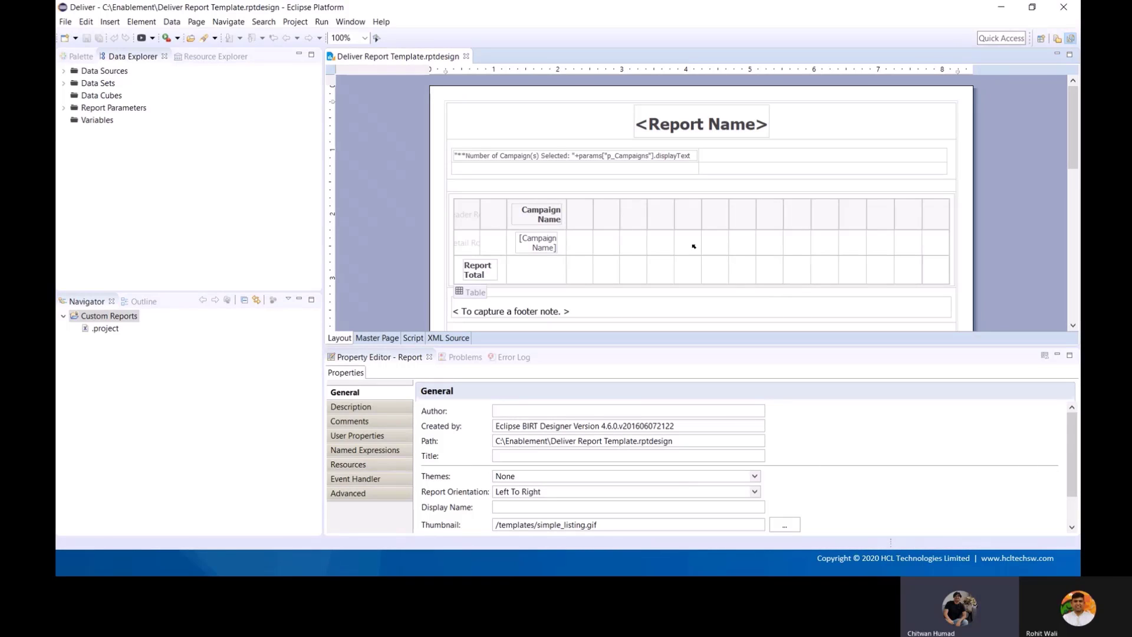
Step: Open the DeliverDS data source for editing, test its database connection and accept its settings
scroll(696, 313, "down", 1)
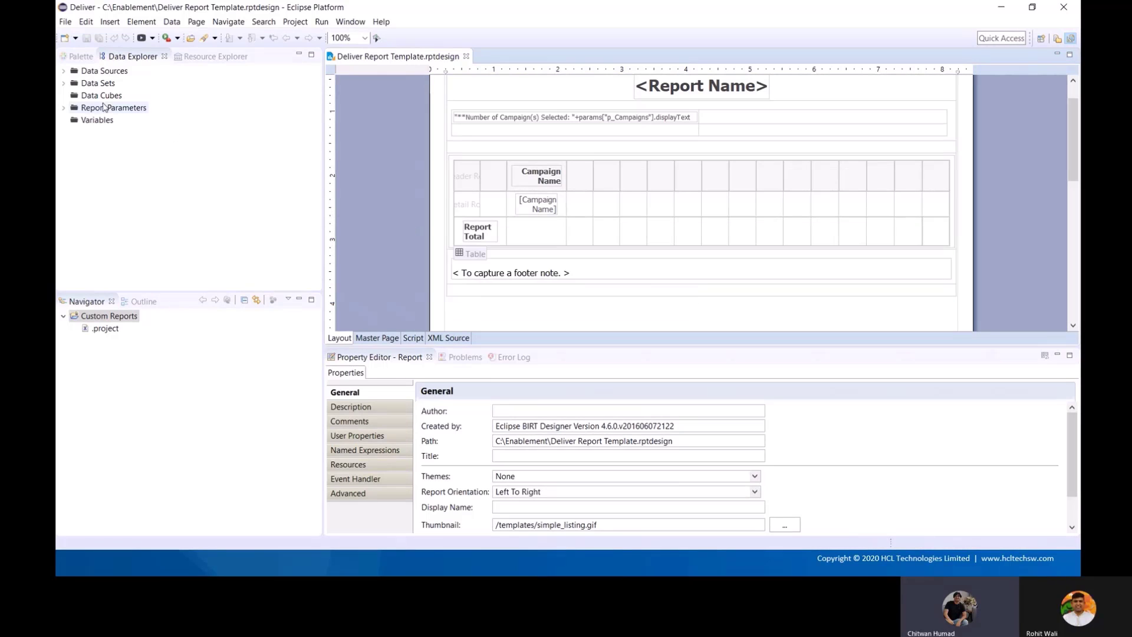
left_click(70, 80)
left_click(63, 71)
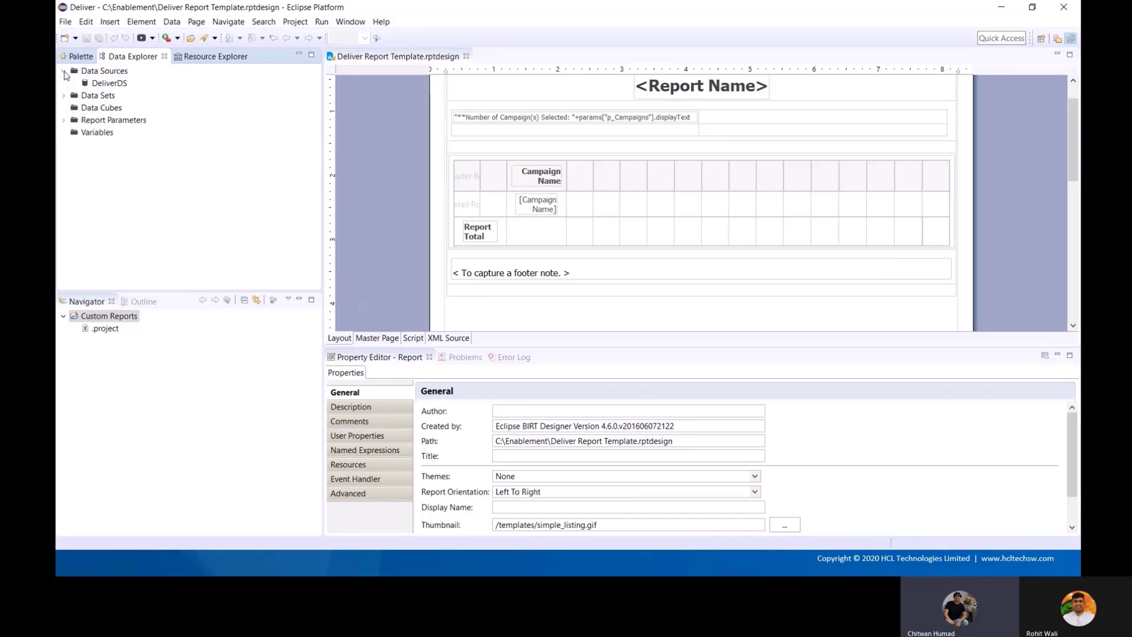
double_click(108, 84)
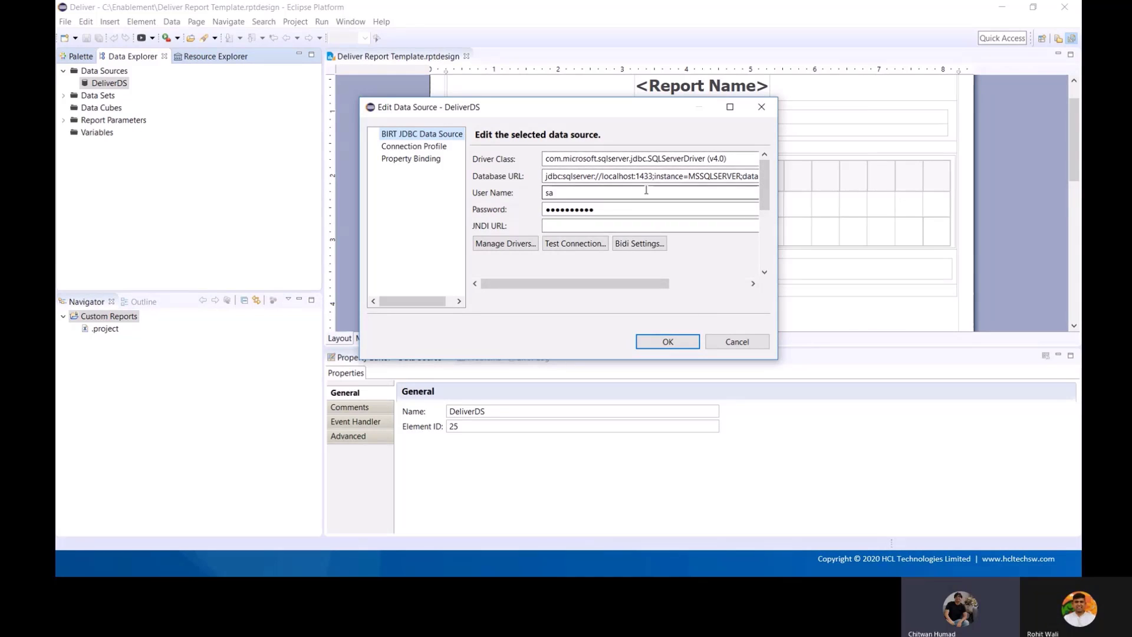
left_click(607, 210)
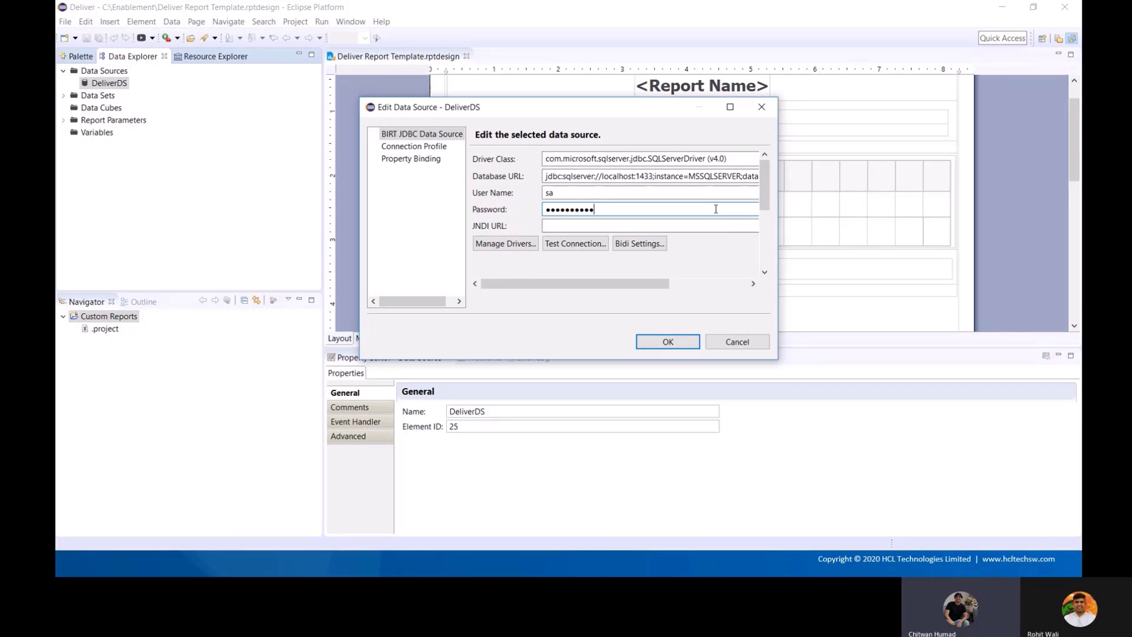
left_click(567, 245)
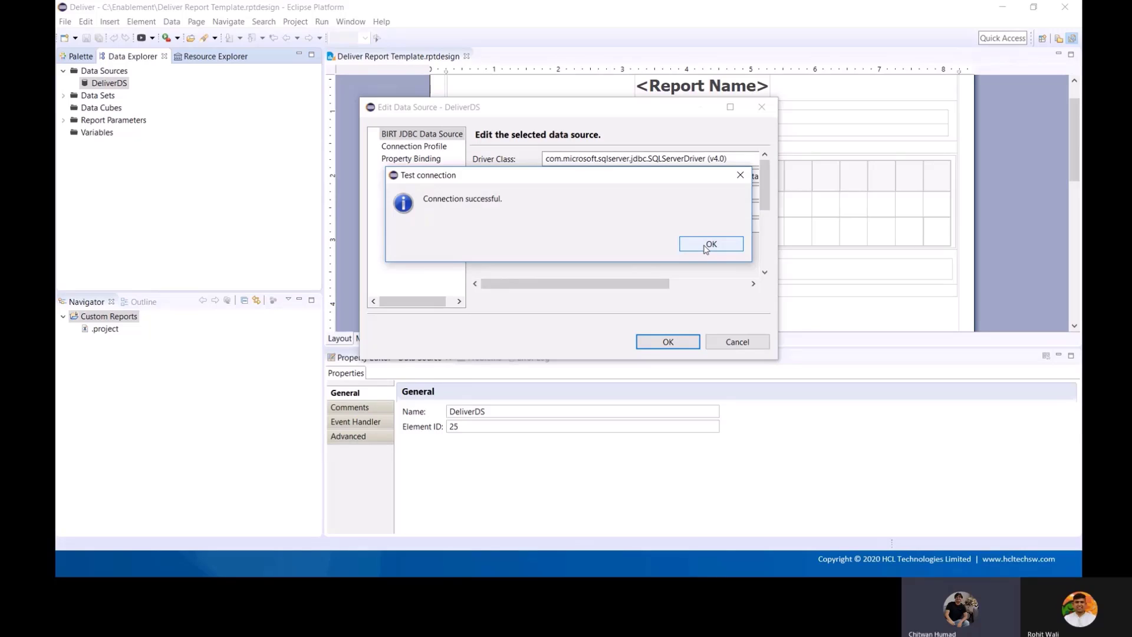
left_click(707, 245)
left_click(671, 344)
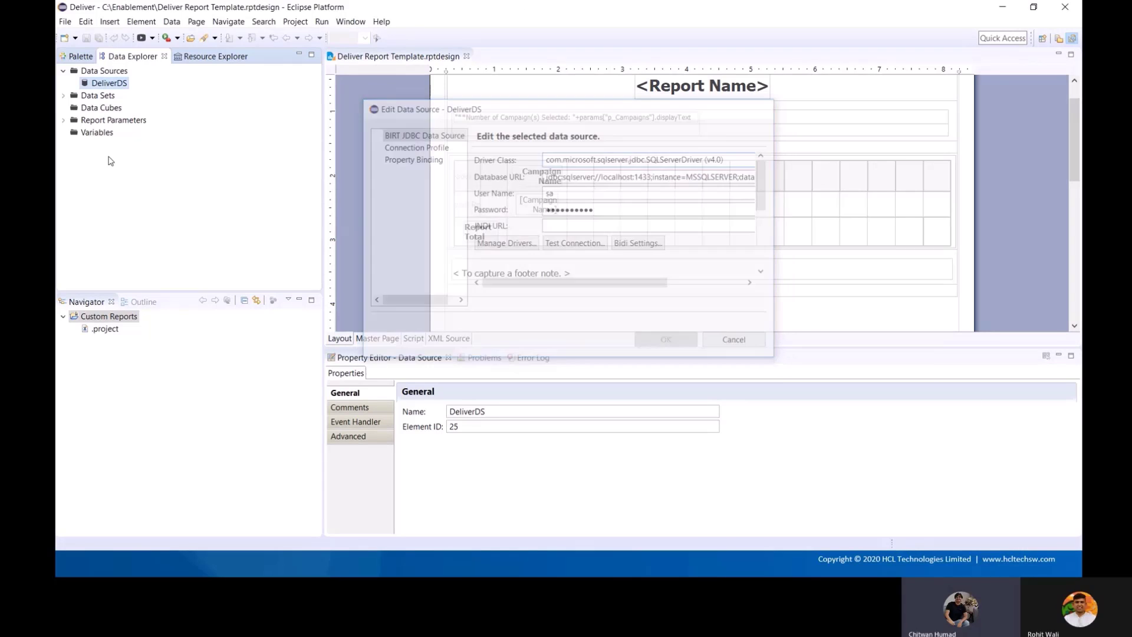
Step: Start saving the report under a new name in the Custom Reports folder, entering the file name Email Link Click Report
left_click(63, 22)
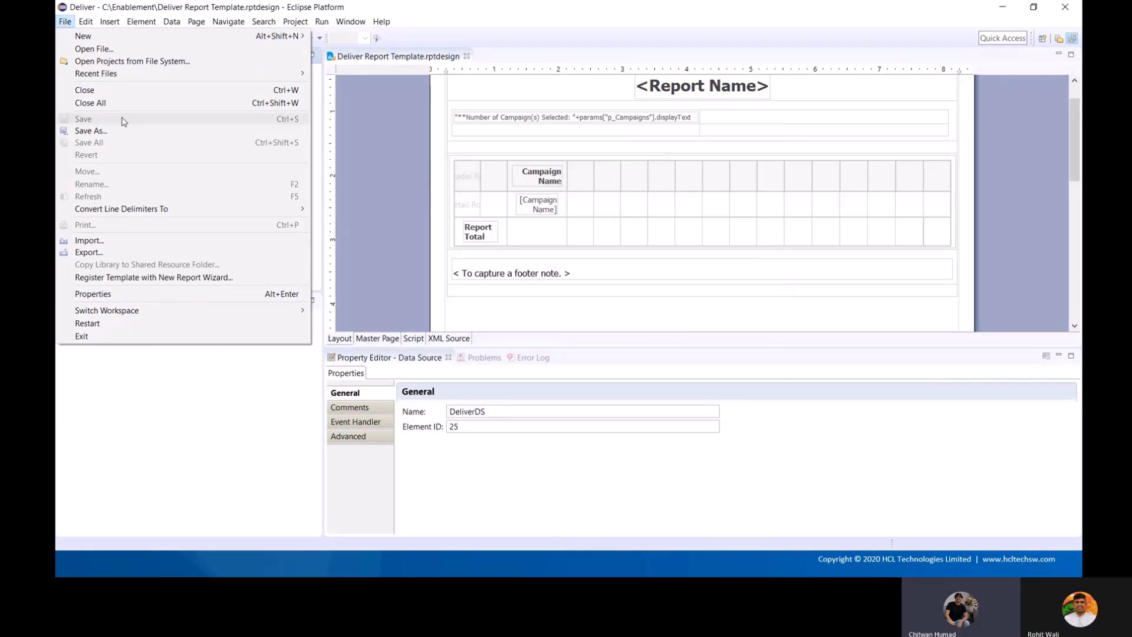
left_click(125, 132)
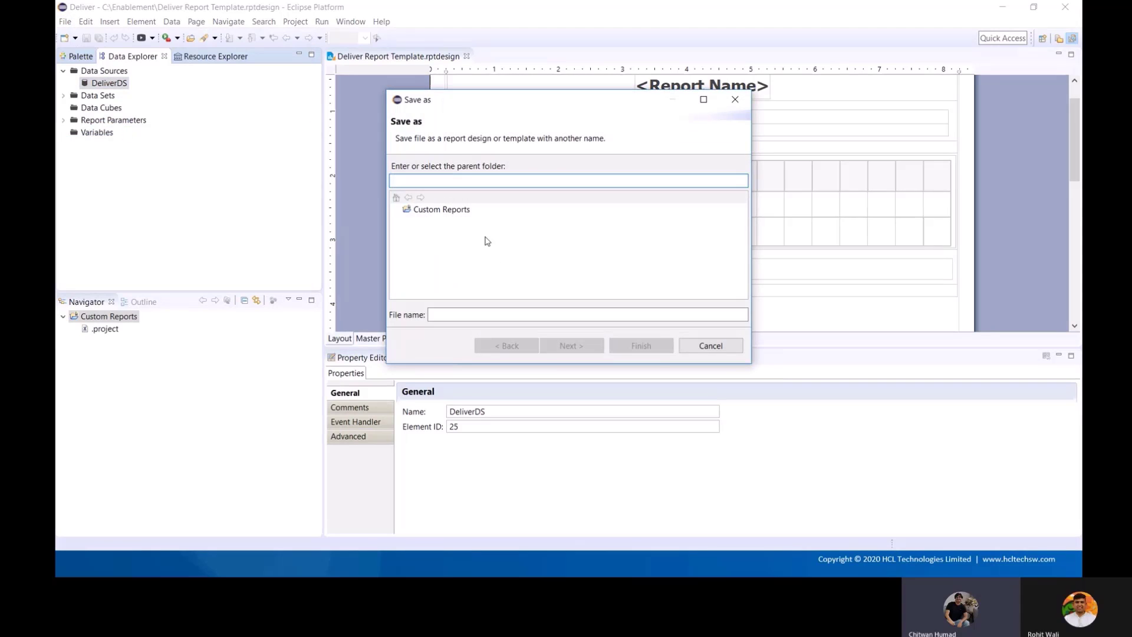
left_click(457, 213)
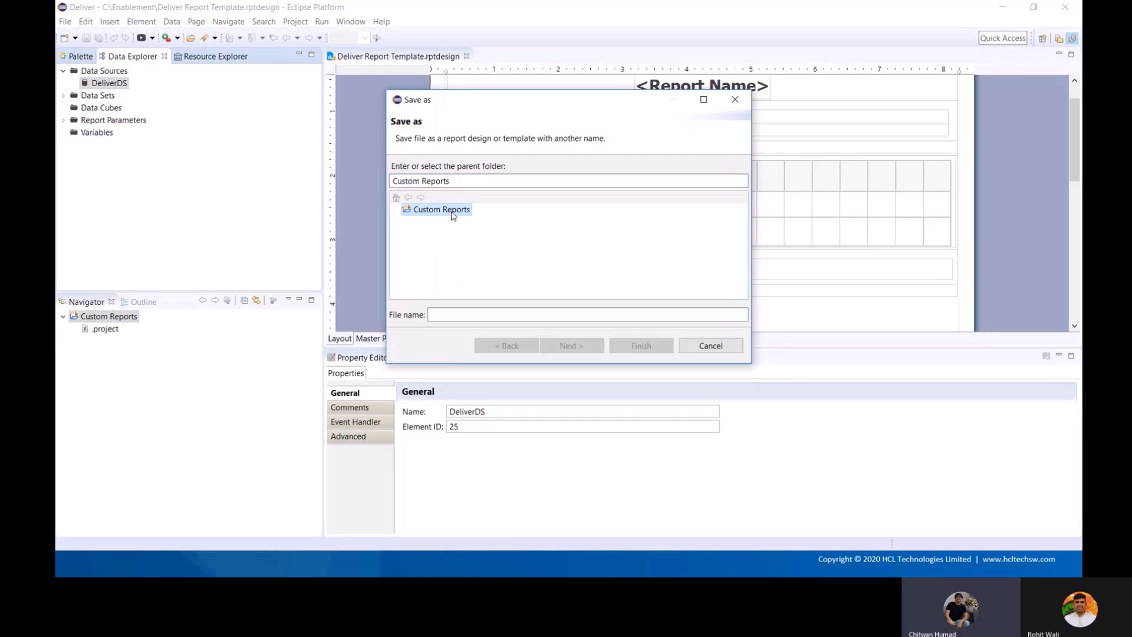
left_click(487, 318)
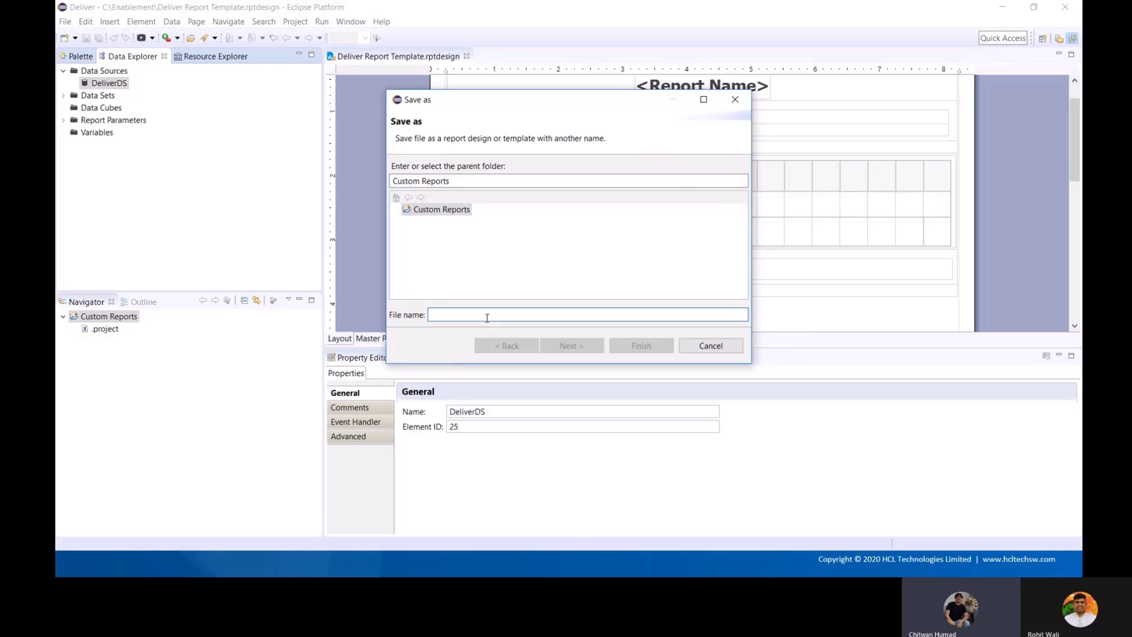
type("Email")
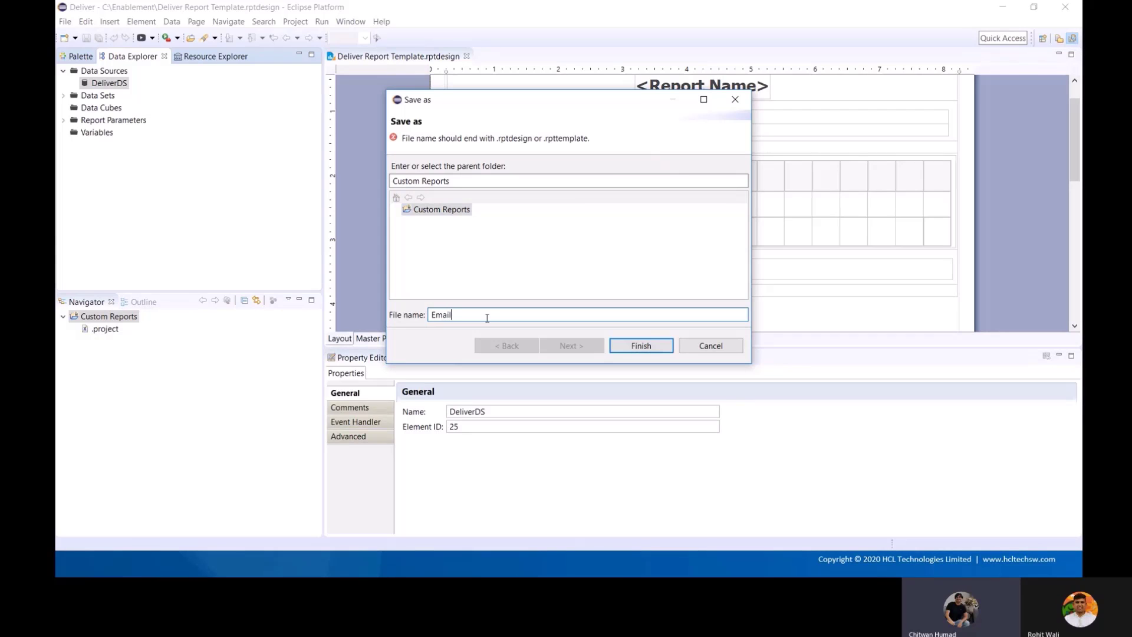
type(" Link Click")
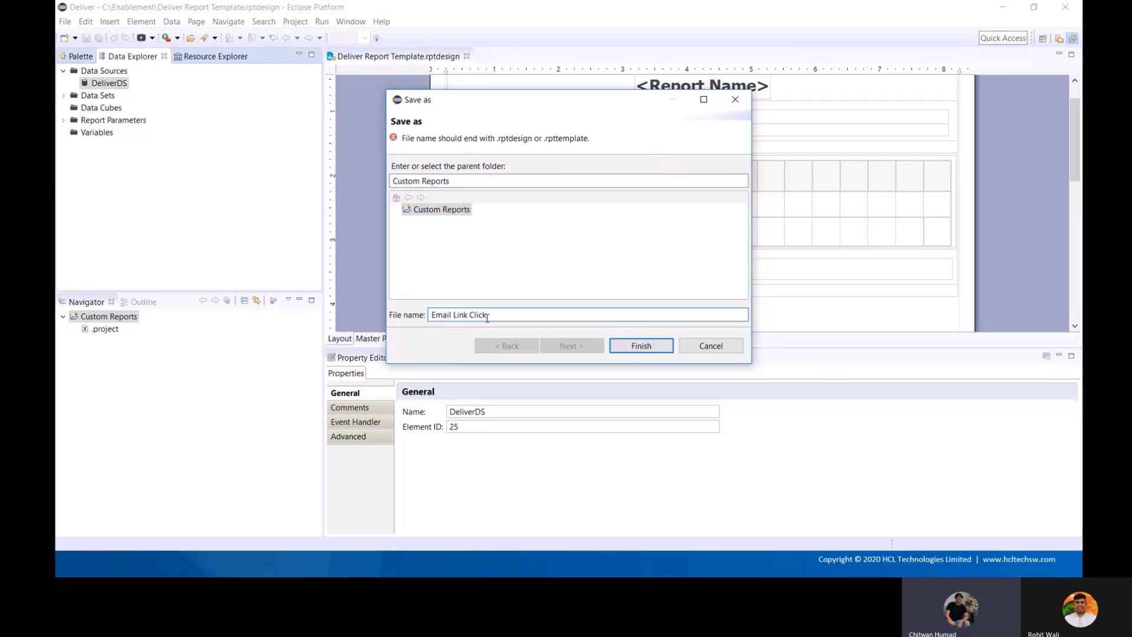
type("Report")
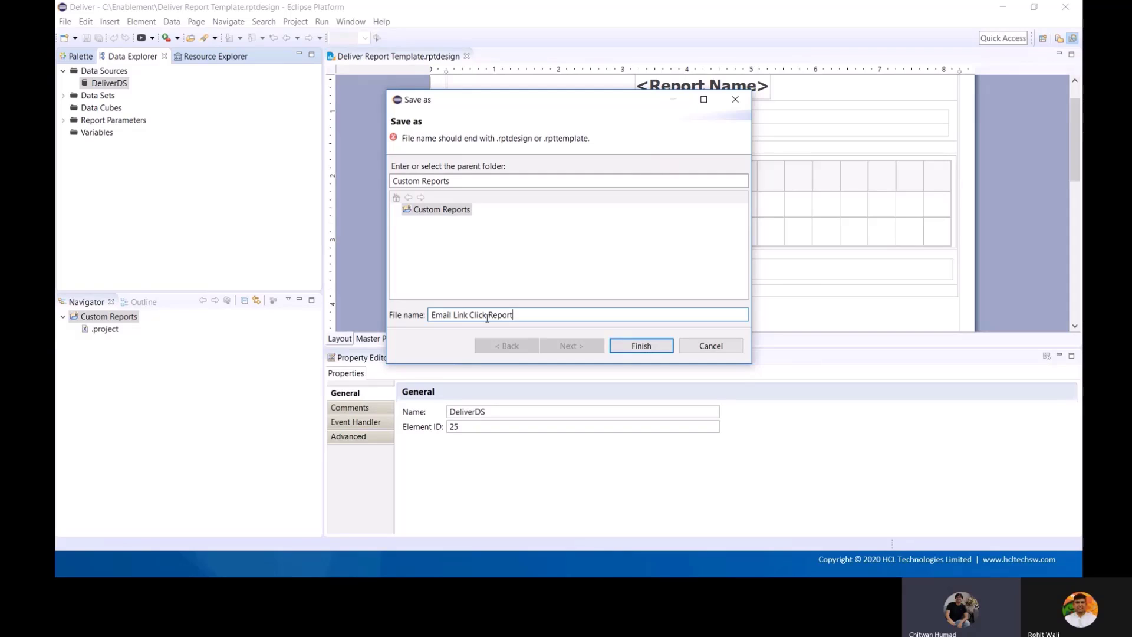
Step: Change the file name to EmailLinkClickReport.rptdesign, without spaces, and finish saving the report in the Custom Reports folder
left_click(454, 313)
key("BackSpace")
key("Right")
key("Right")
key("Right")
key("Right")
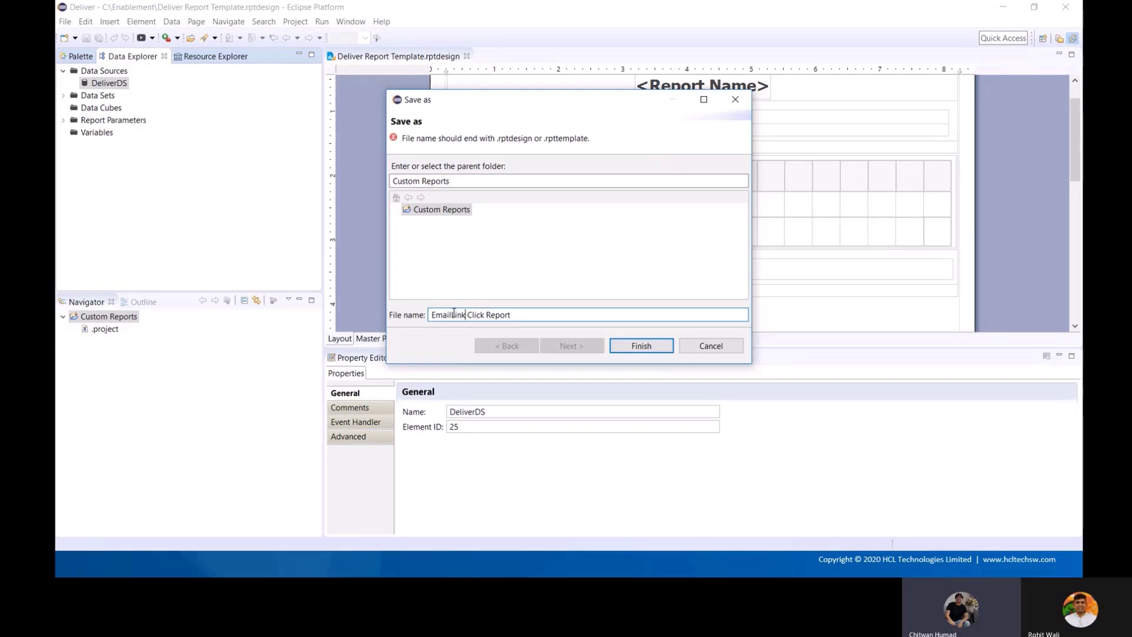
key("Delete")
key("Right")
key("Right")
key("Right")
key("Right")
key("Right")
key("Delete")
key("Right")
key("Right")
key("Right")
key("Right")
key("Right")
key("Right")
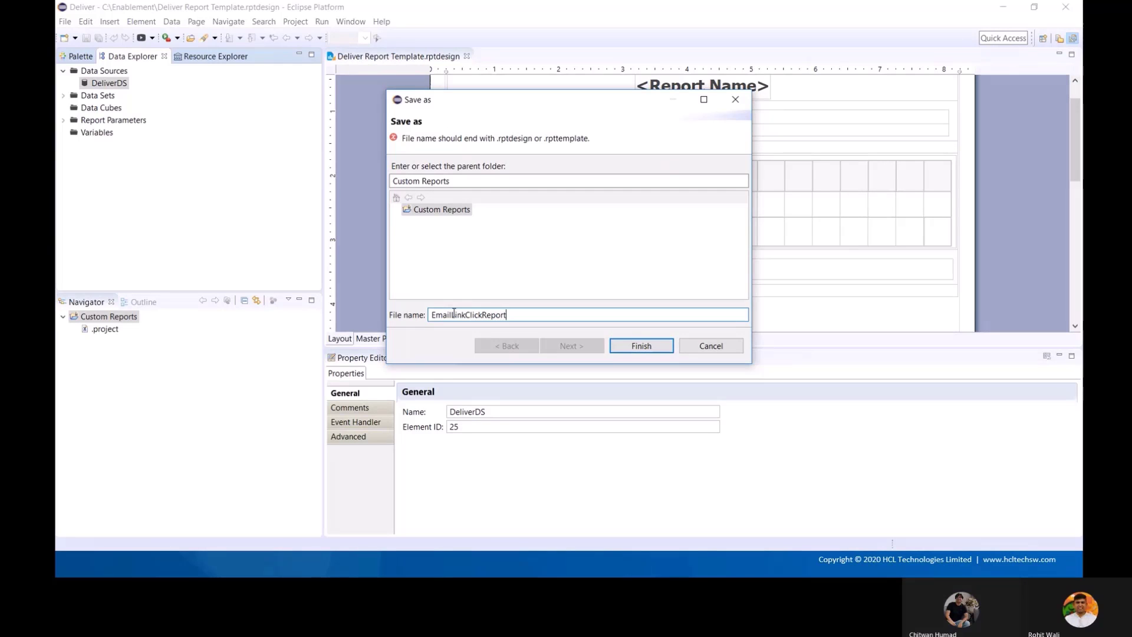
type(".rp")
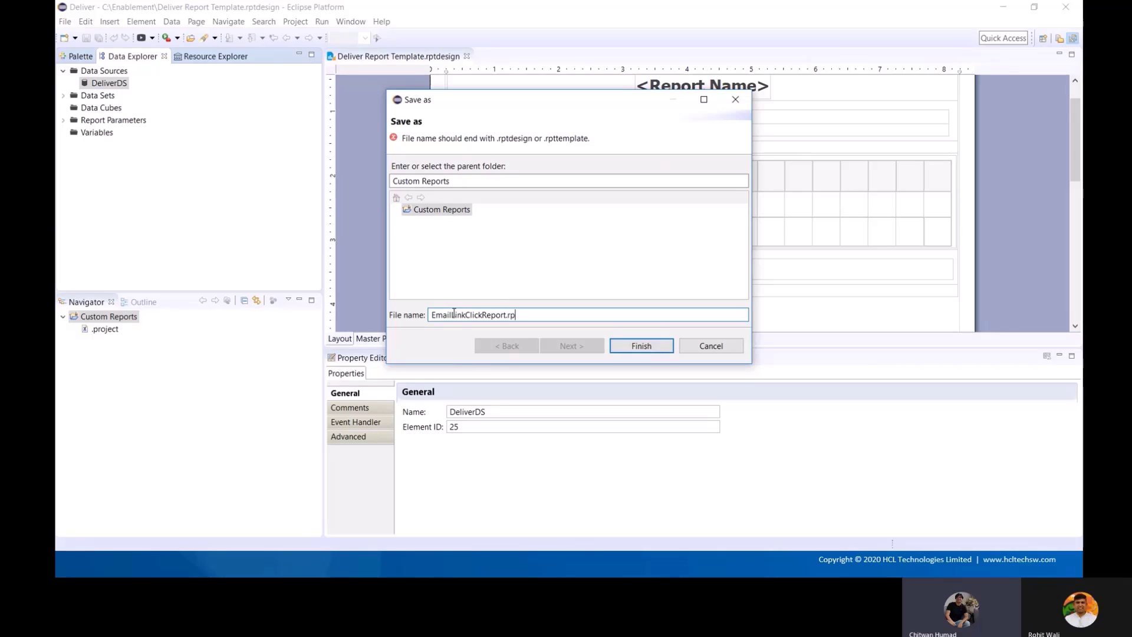
type("tdesign")
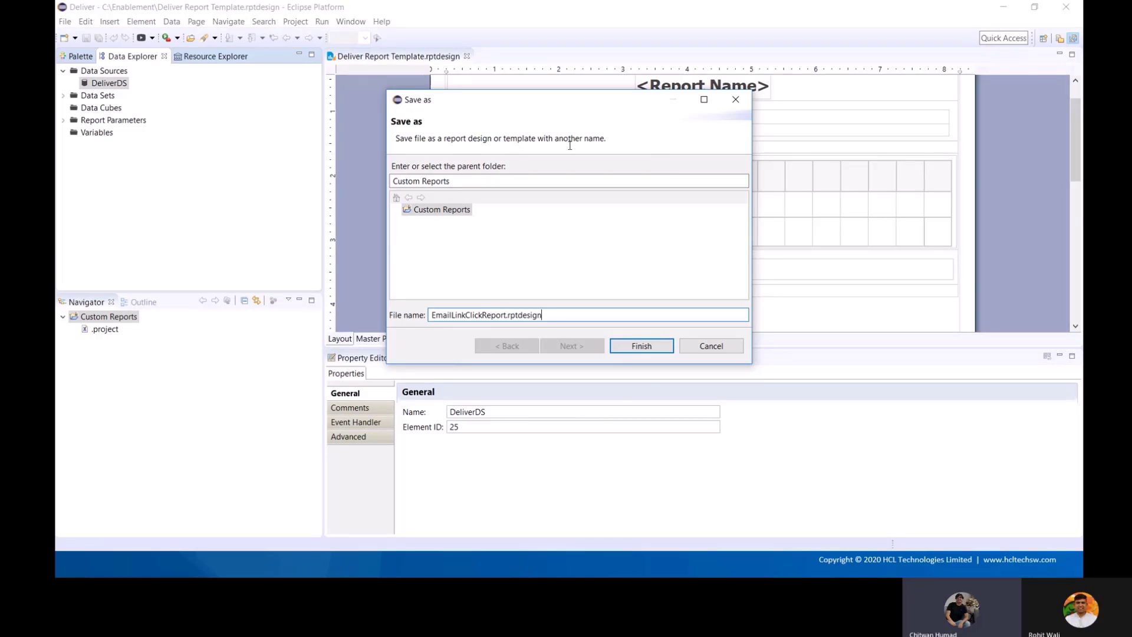
left_click(643, 346)
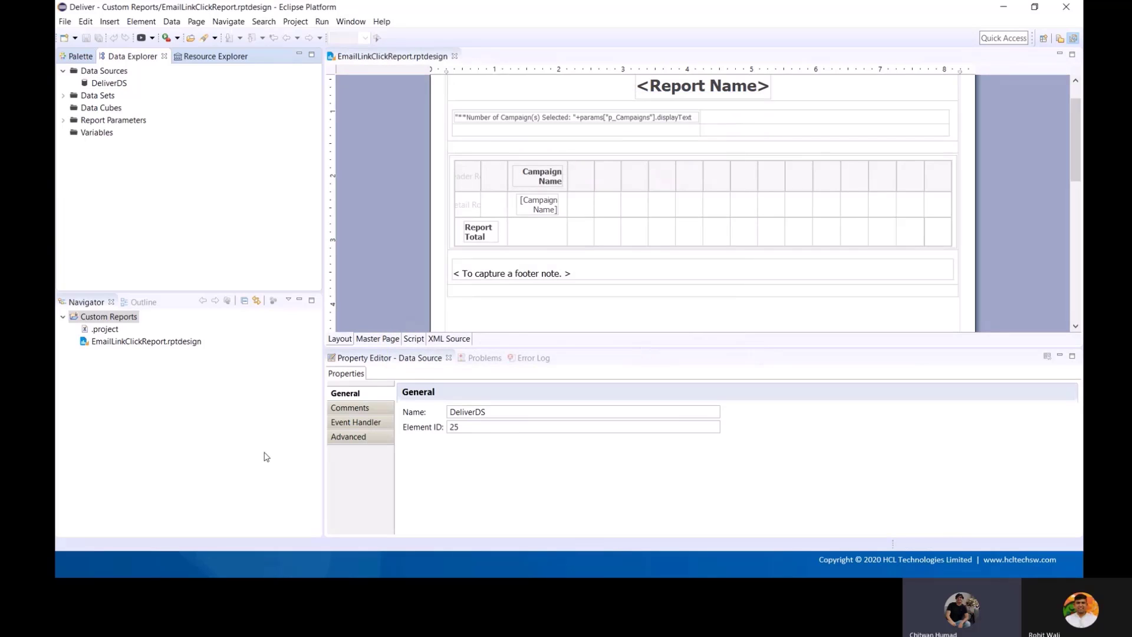
Step: Look over the saved report's file, the DeliverDS data source and layout, and expand its data sets and report parameters
left_click(158, 345)
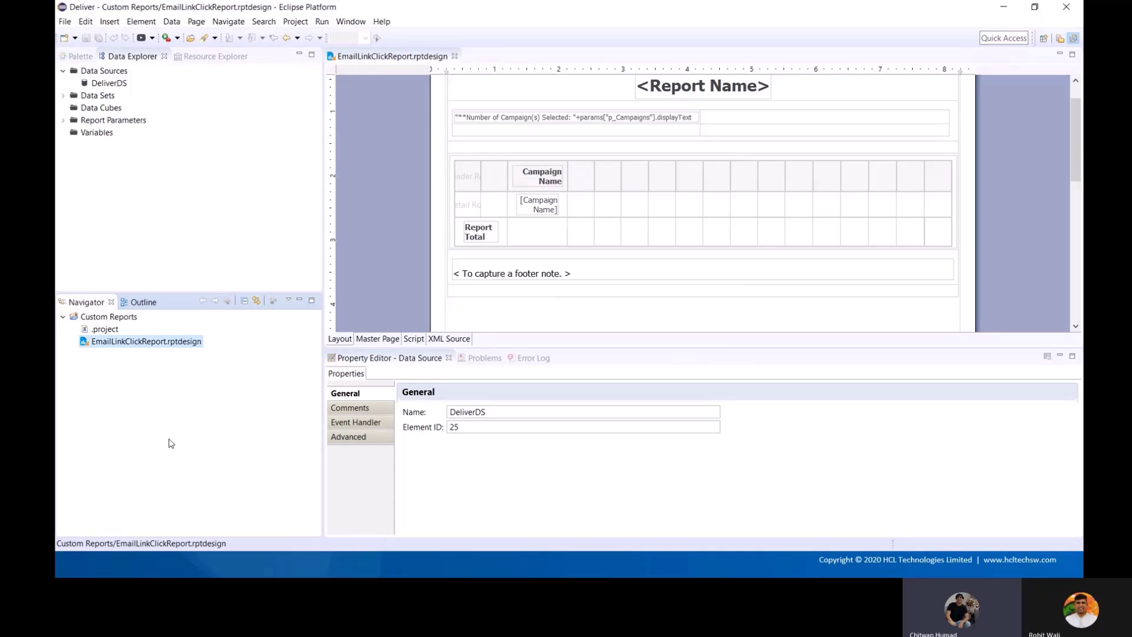
left_click(109, 83)
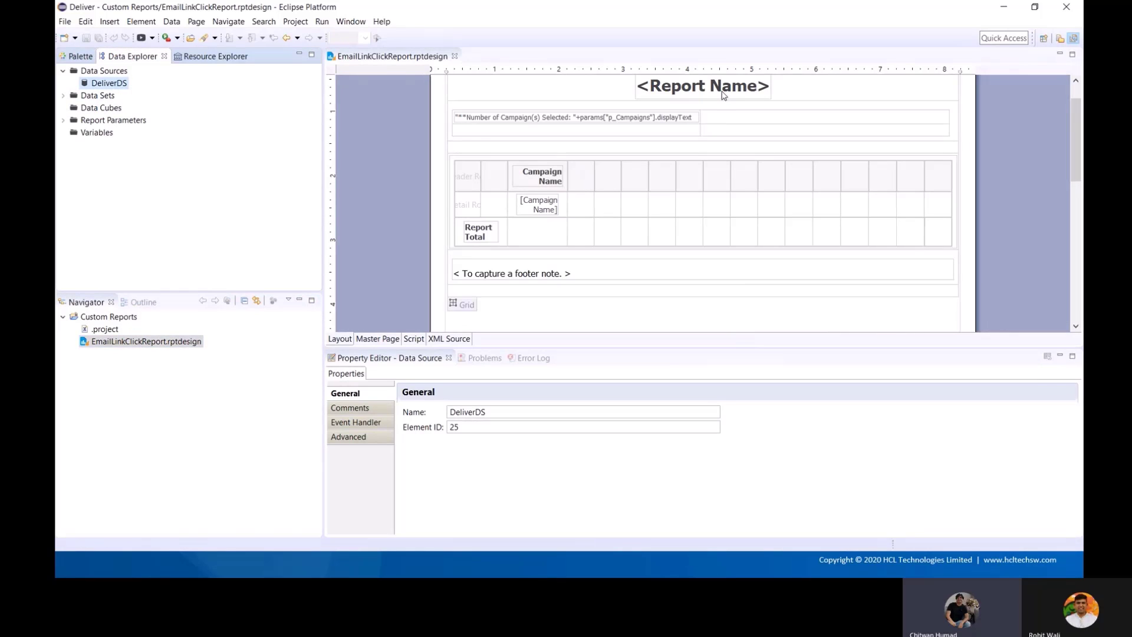
scroll(724, 118, "up", 2)
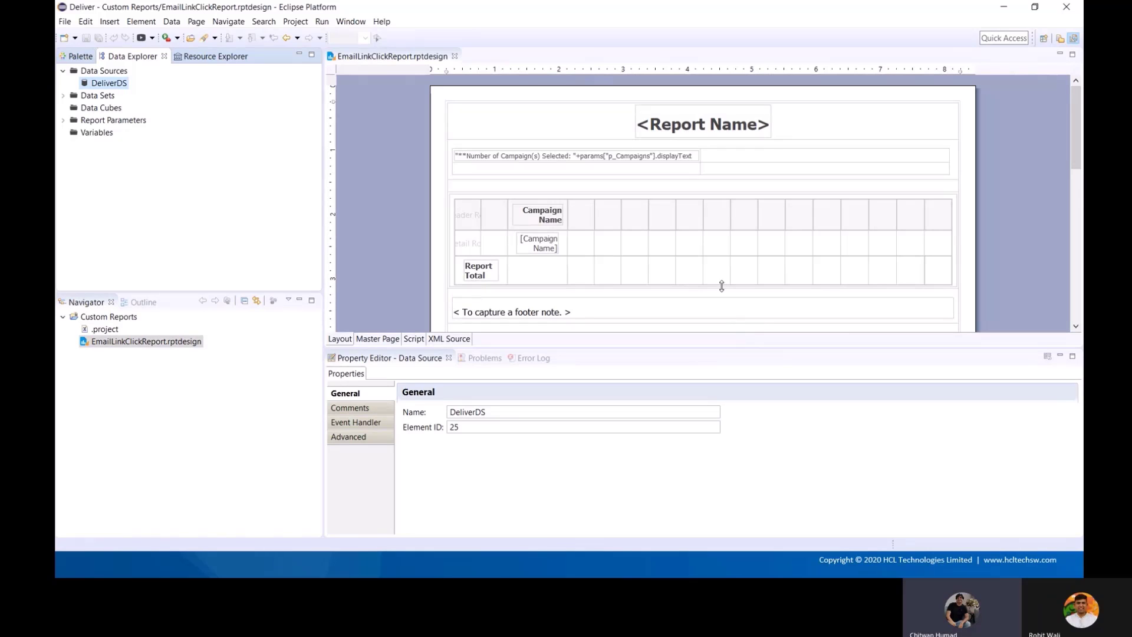
left_click(63, 96)
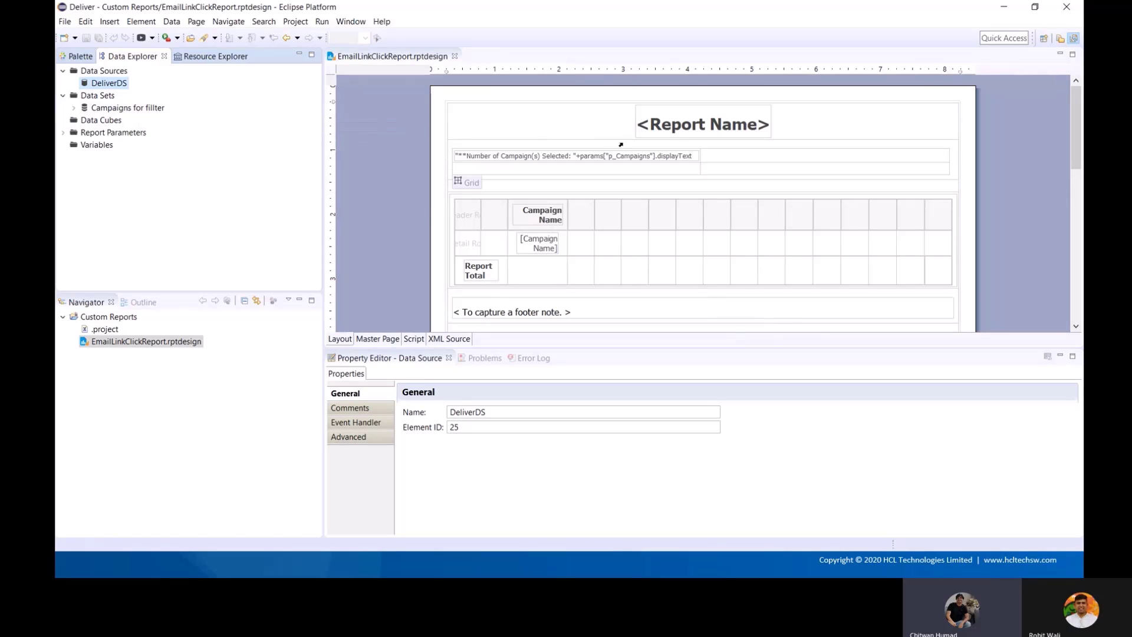
left_click(64, 133)
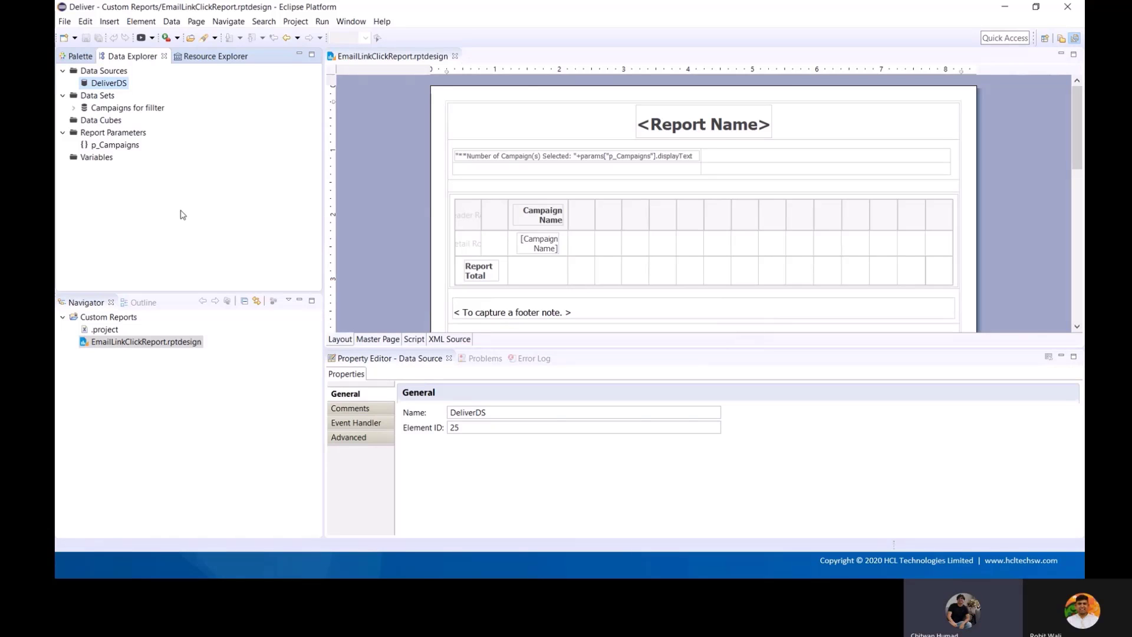
Step: Replace the report title placeholder with "Email Link Click Report by Email ID" and save the report
double_click(699, 129)
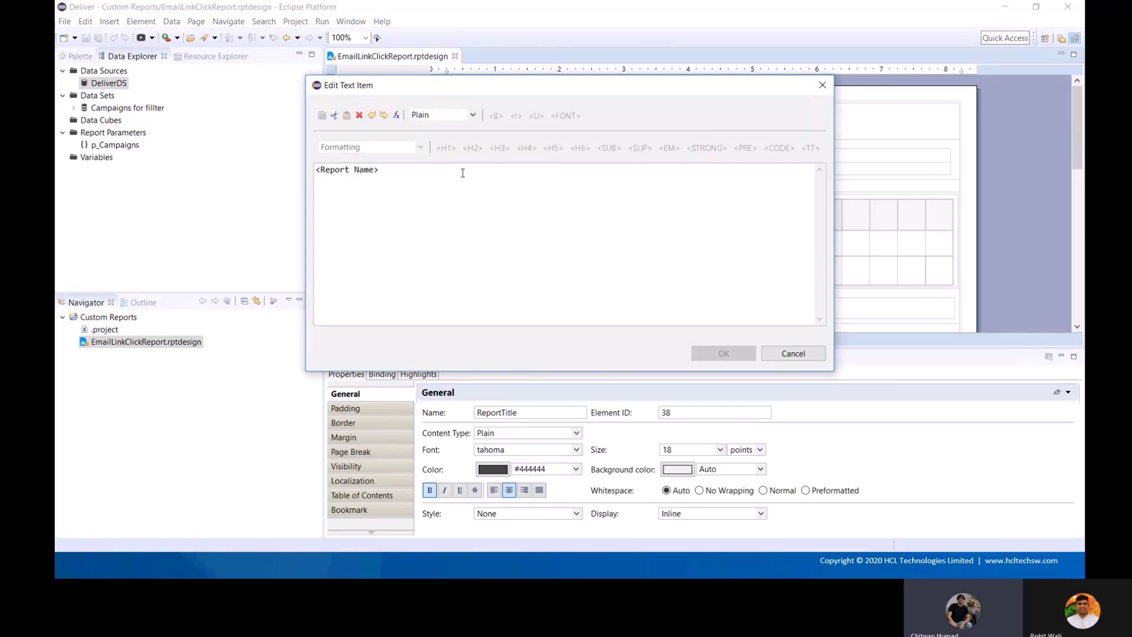
left_click_drag(463, 173, 242, 170)
type("Emai")
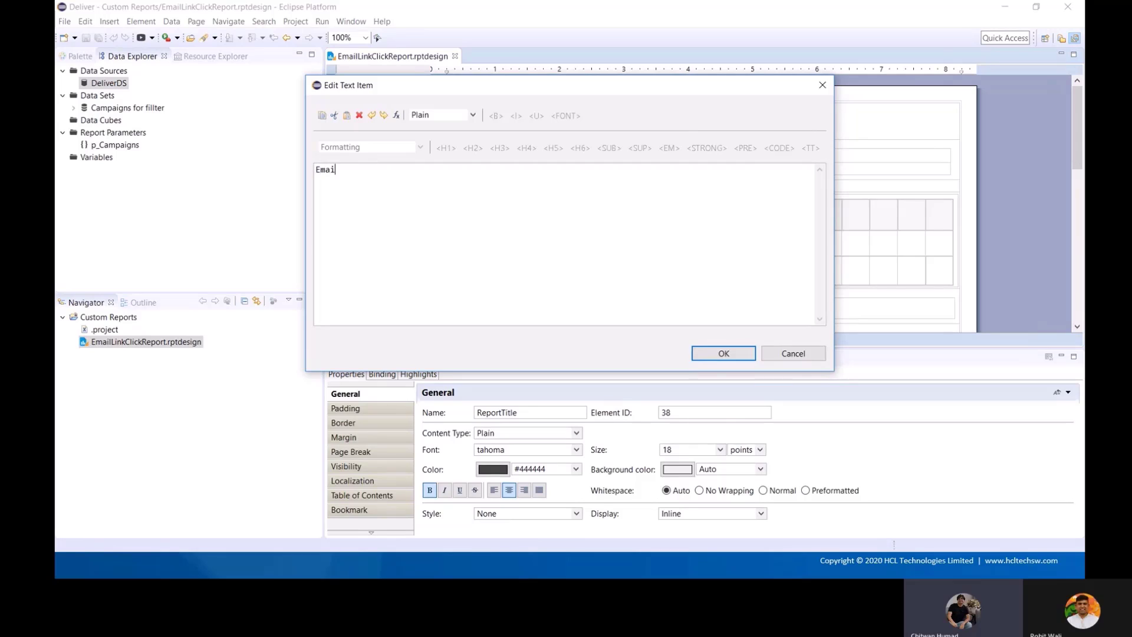
type("l Link Click Rep")
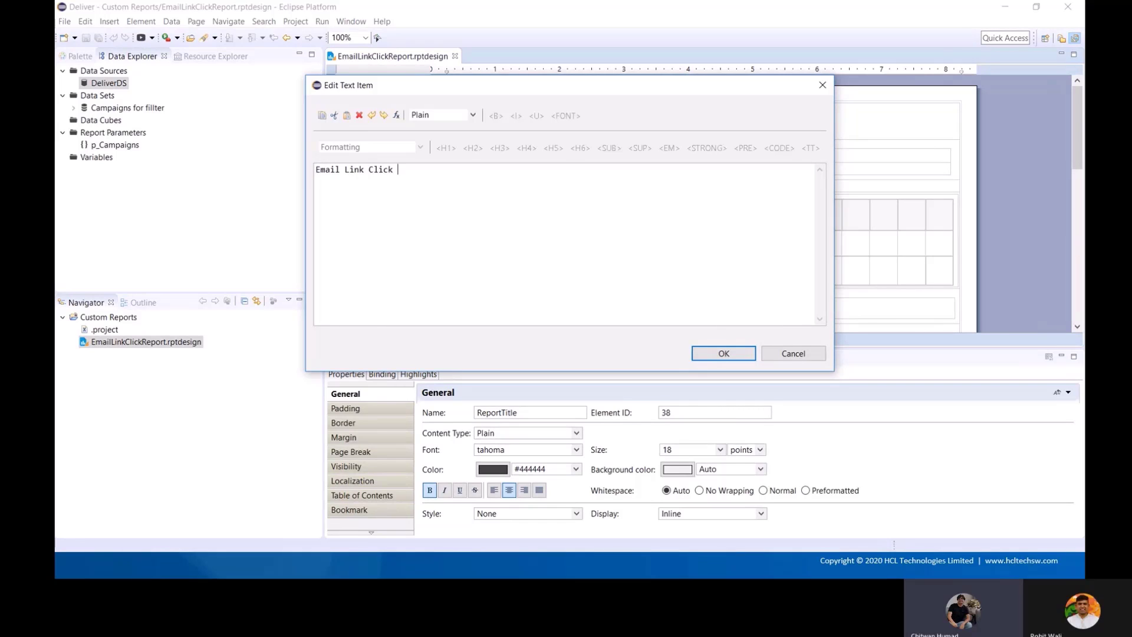
key("BackSpace")
key("BackSpace")
key("BackSpace")
type("Rep")
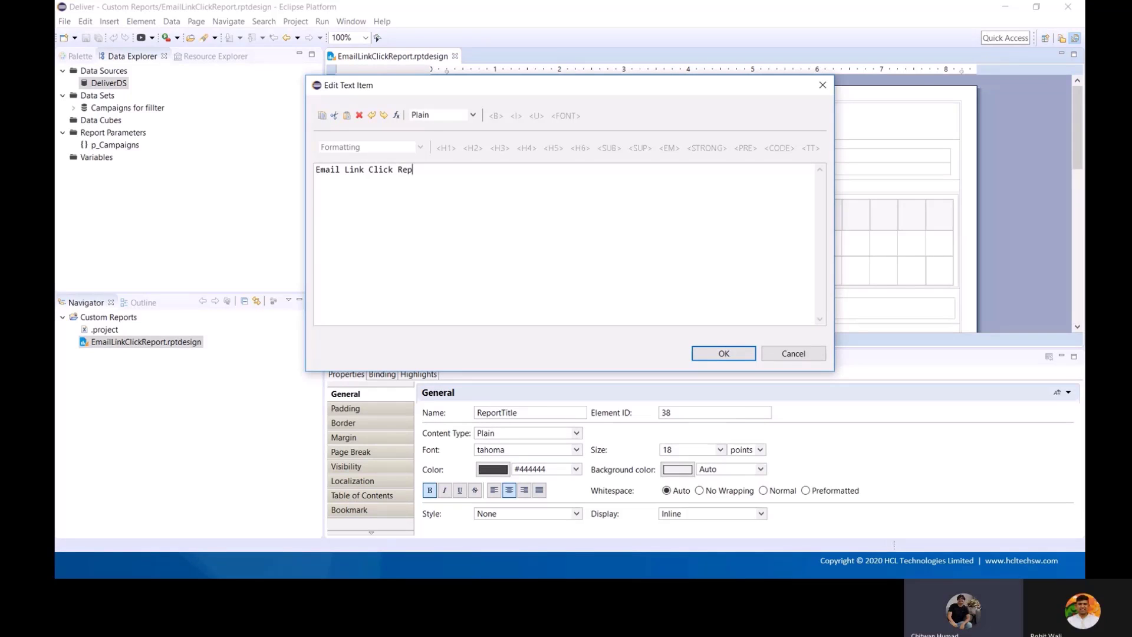
type("ort by Email")
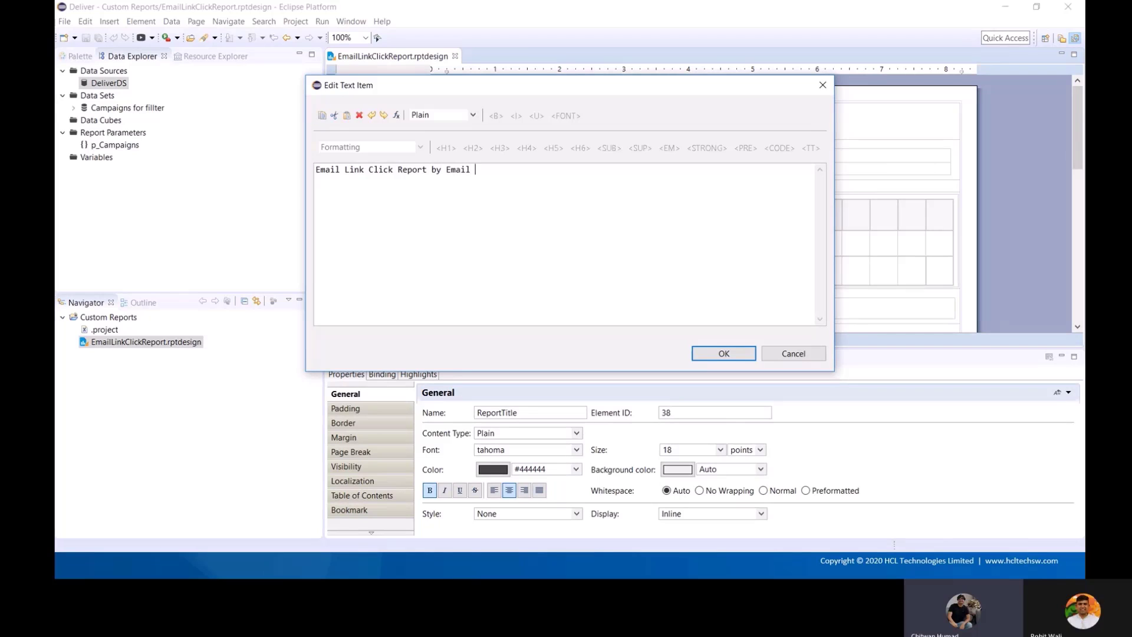
type(" ID")
left_click(725, 353)
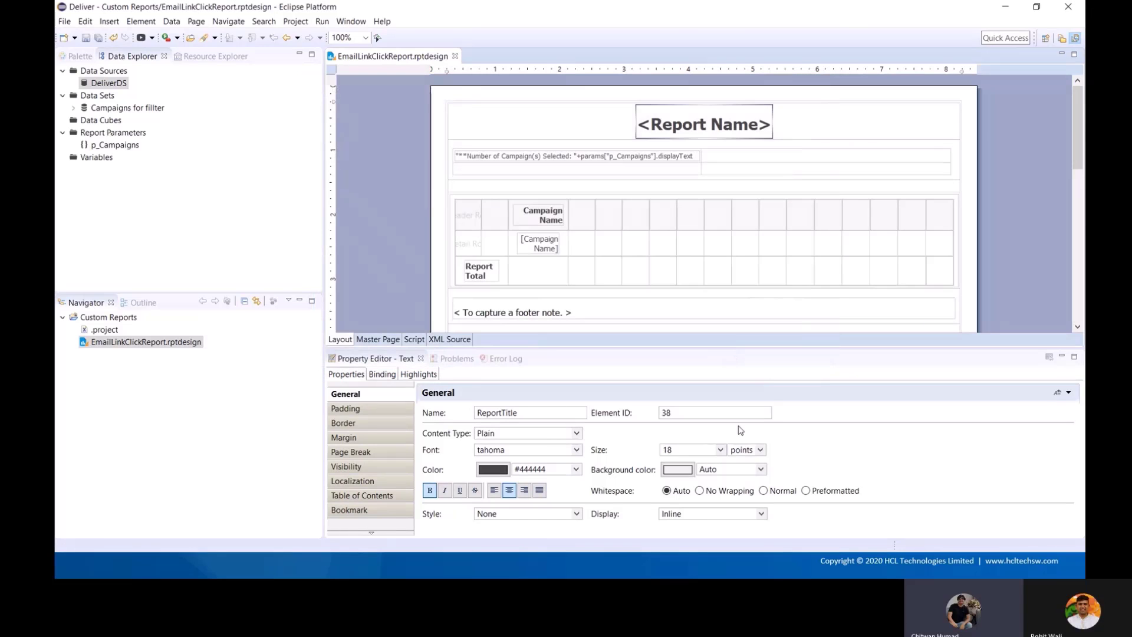
left_click(86, 39)
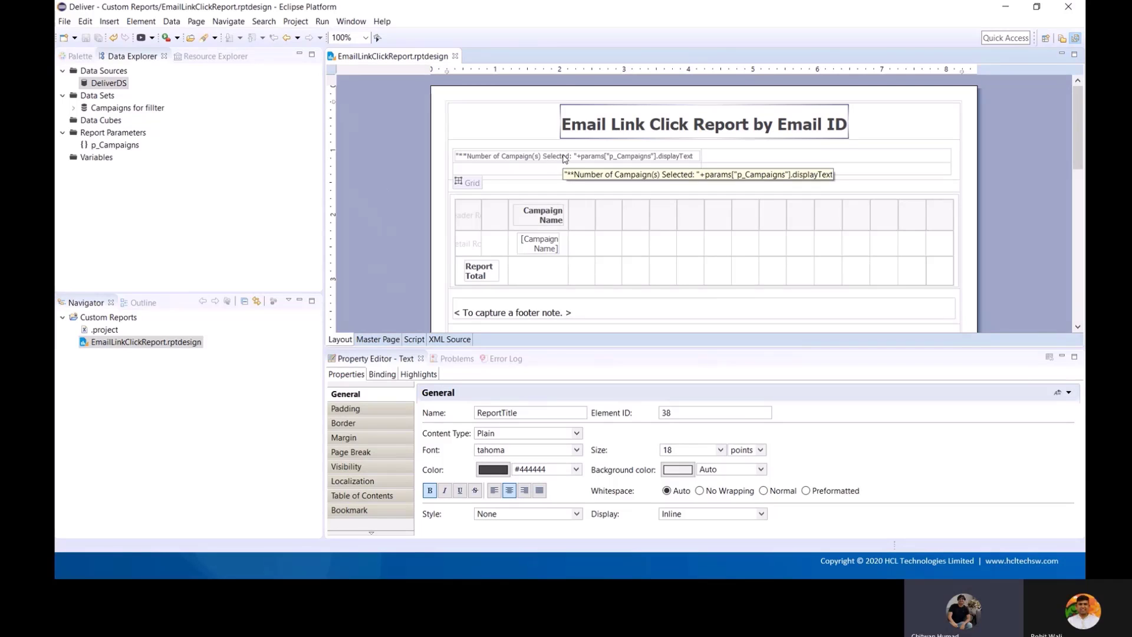
Step: Change the label in the dynamic text expression below the title to "Campaign Name", keeping the p_Campaigns display text, and save the report
double_click(565, 158)
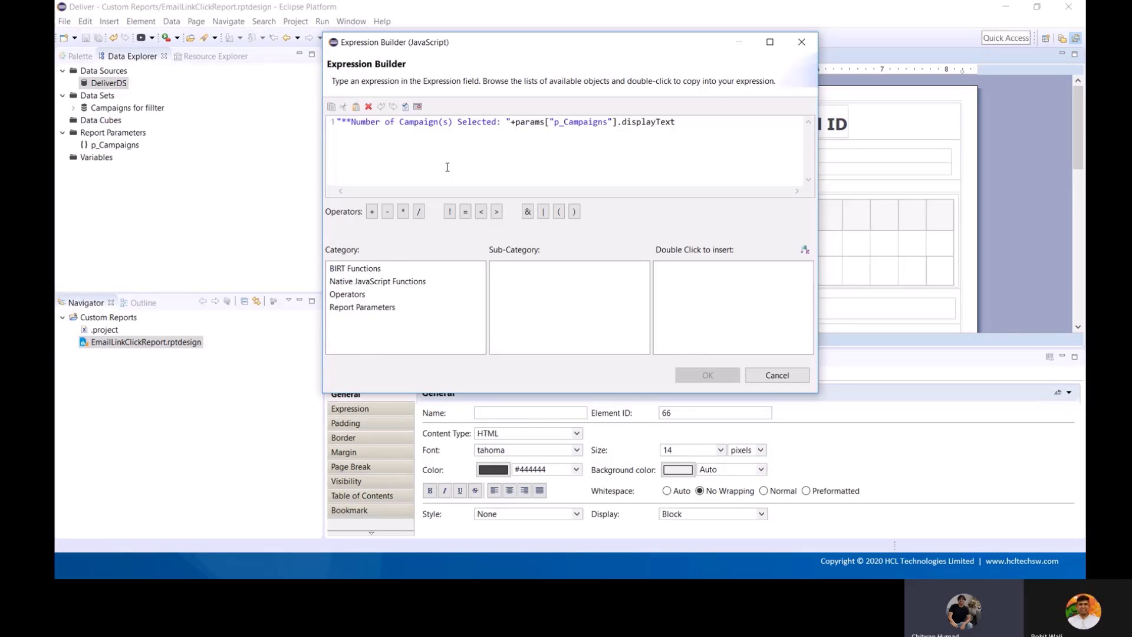
key("shift+Right")
key("shift+Right")
key("shift+Right")
key("shift+Right")
key("shift+Right")
key("shift+Right")
key("shift+Right")
key("shift+Right")
key("shift+Right")
key("shift+Right")
key("shift+Right")
key("shift+Right")
key("shift+Right")
key("shift+Right")
key("shift+Right")
key("shift+Right")
key("shift+Right")
key("shift+Right")
key("shift+Right")
key("shift+Right")
key("shift+Right")
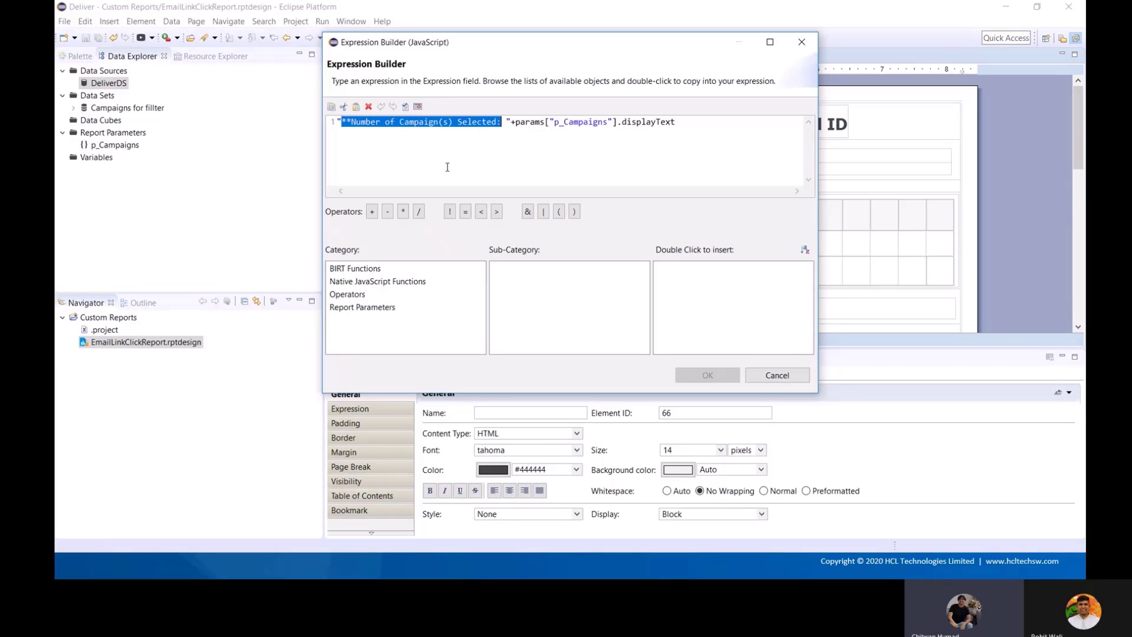
type("Cam")
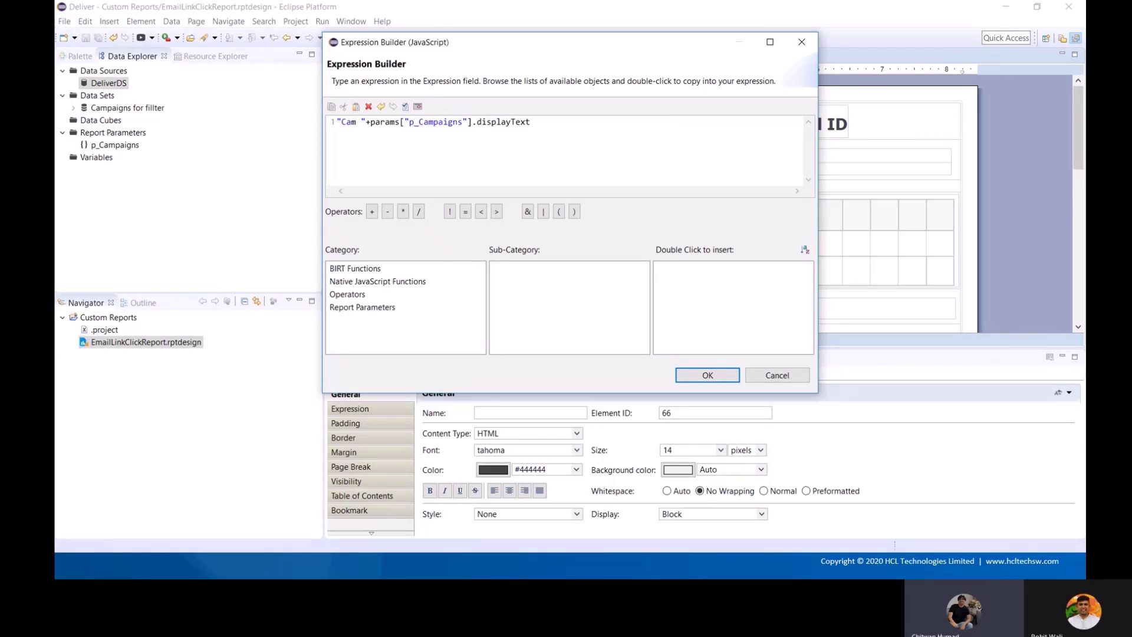
type("paign Name")
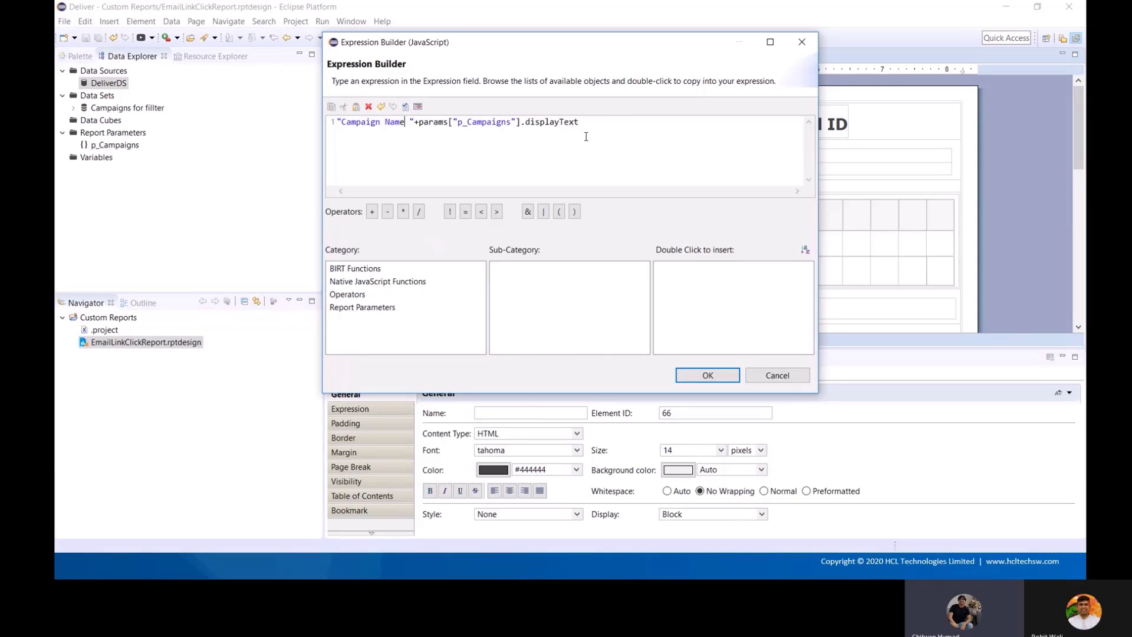
left_click(708, 377)
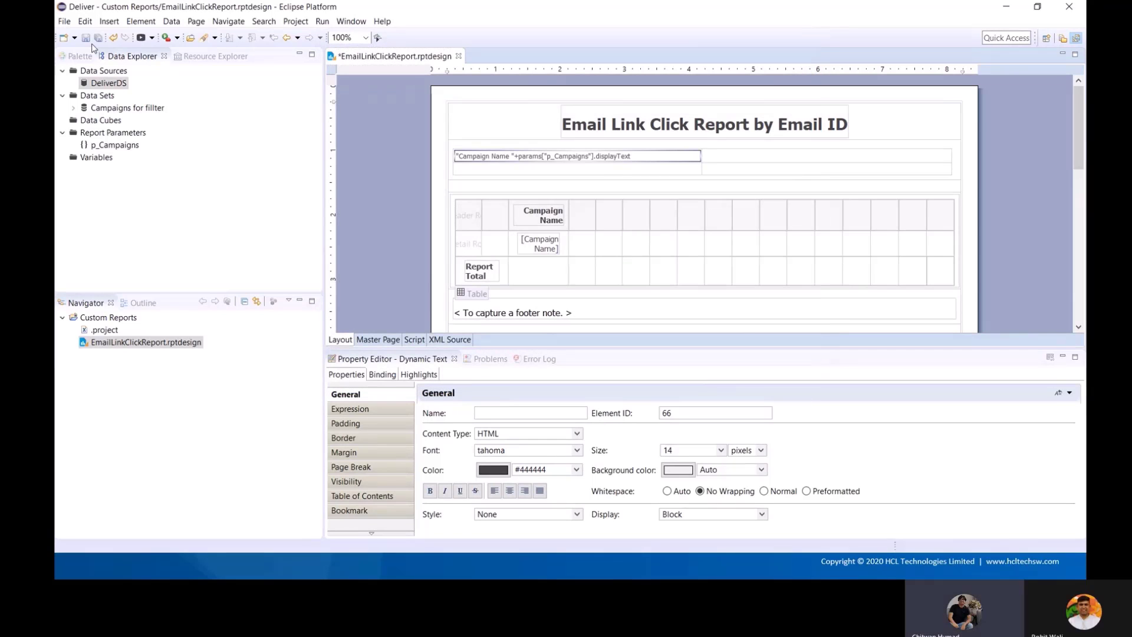
left_click(86, 39)
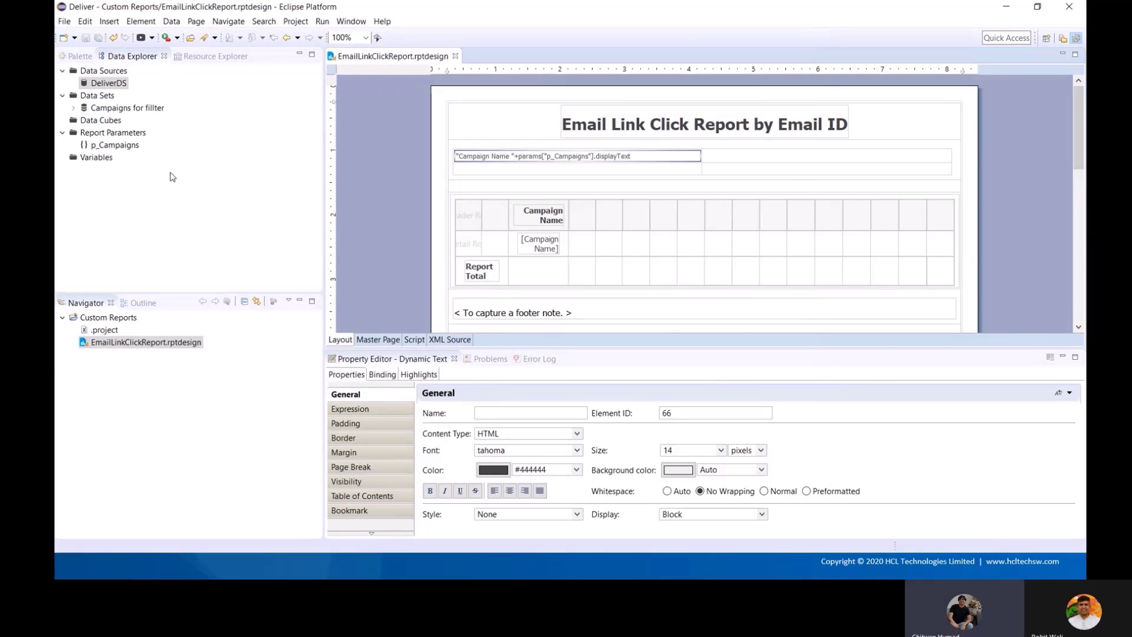
Step: Try to change the p_Campaigns report parameter's data type to Integer
double_click(116, 146)
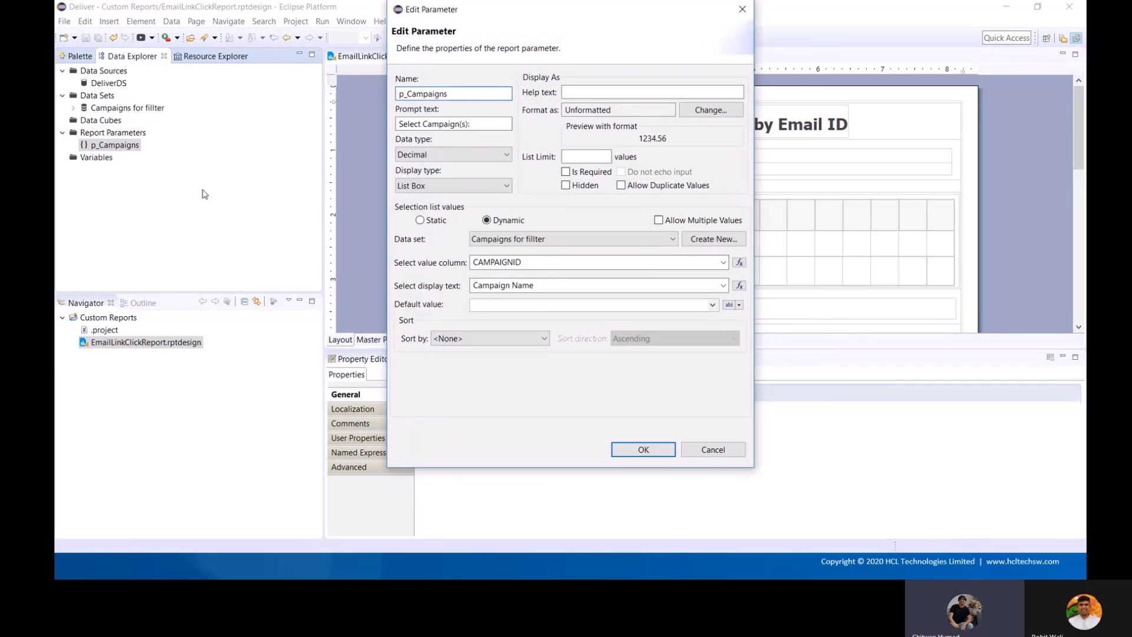
left_click(470, 92)
left_click_drag(478, 93, 342, 86)
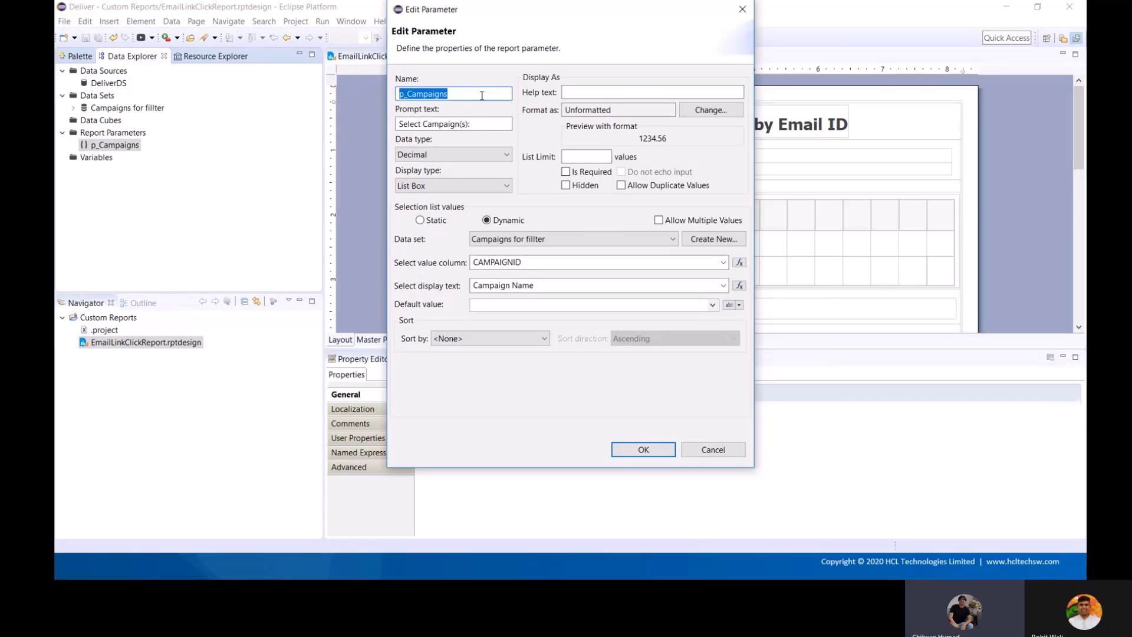
left_click(495, 123)
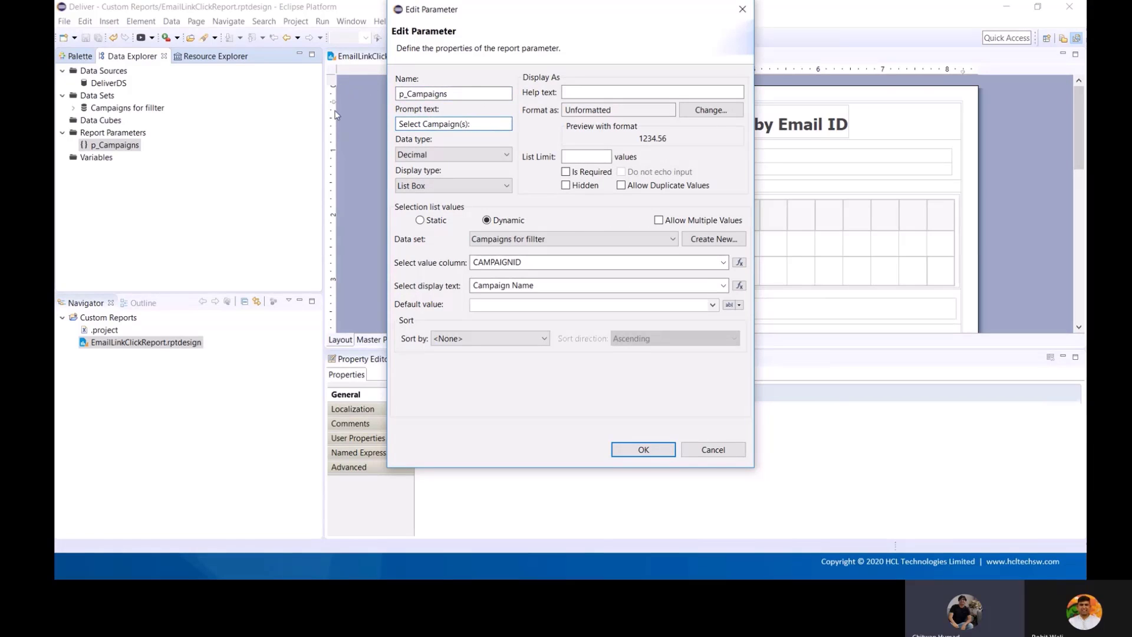
left_click(444, 156)
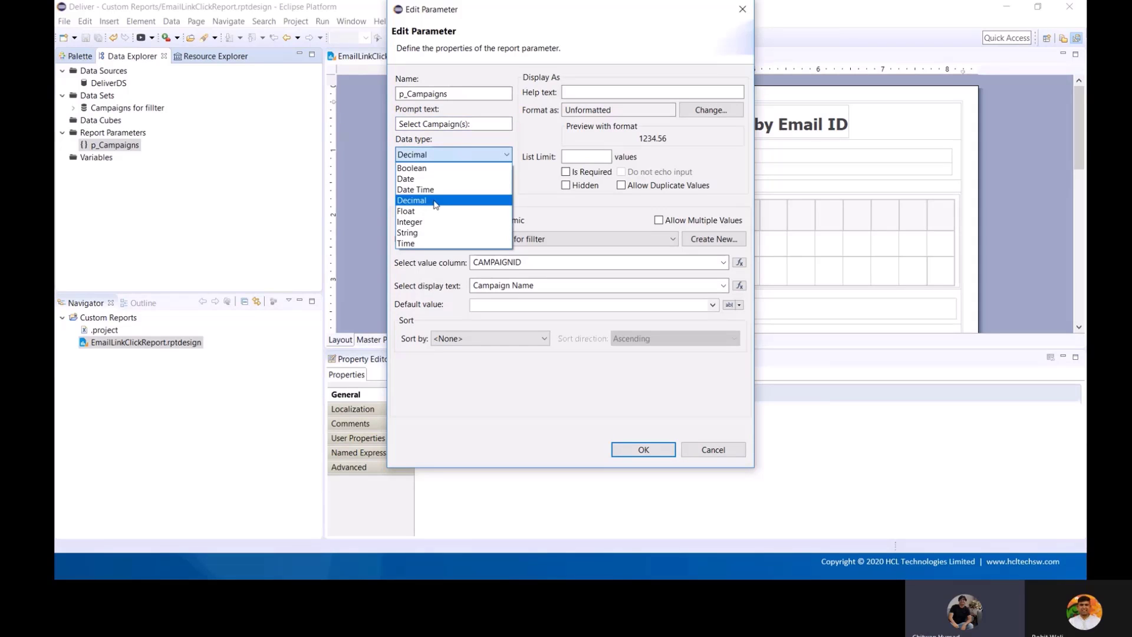
left_click(436, 222)
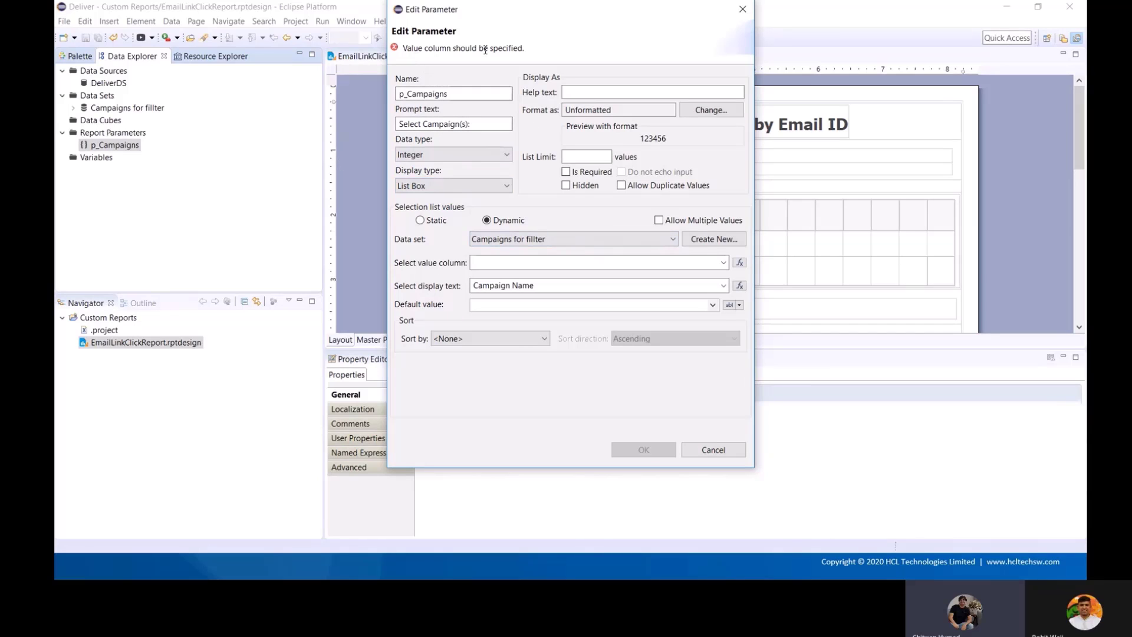
left_click(724, 263)
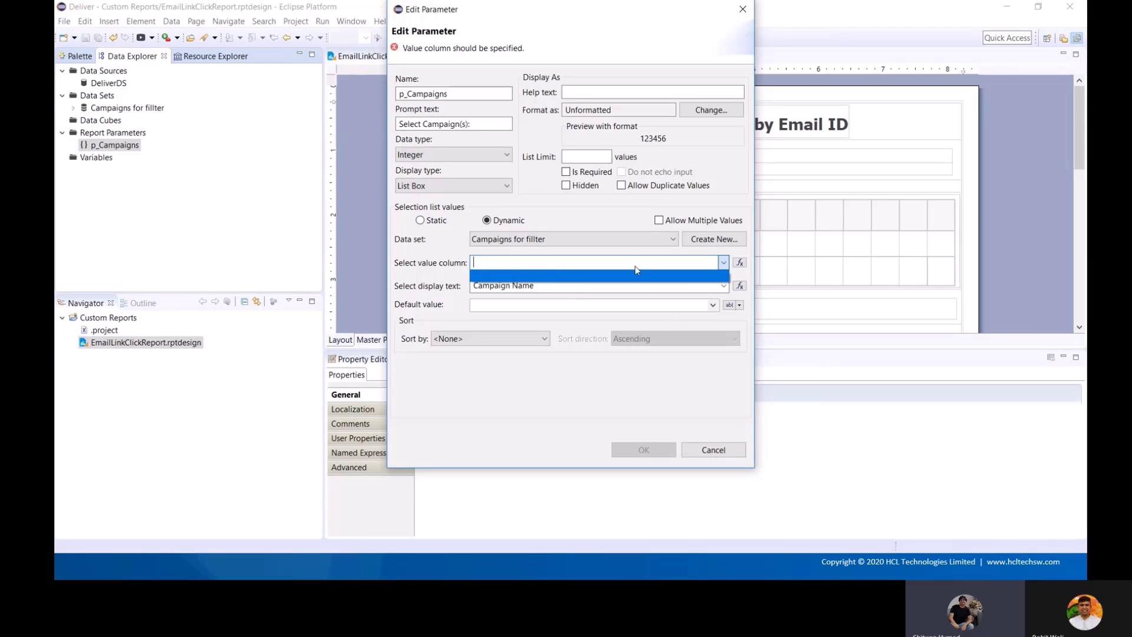
left_click(719, 452)
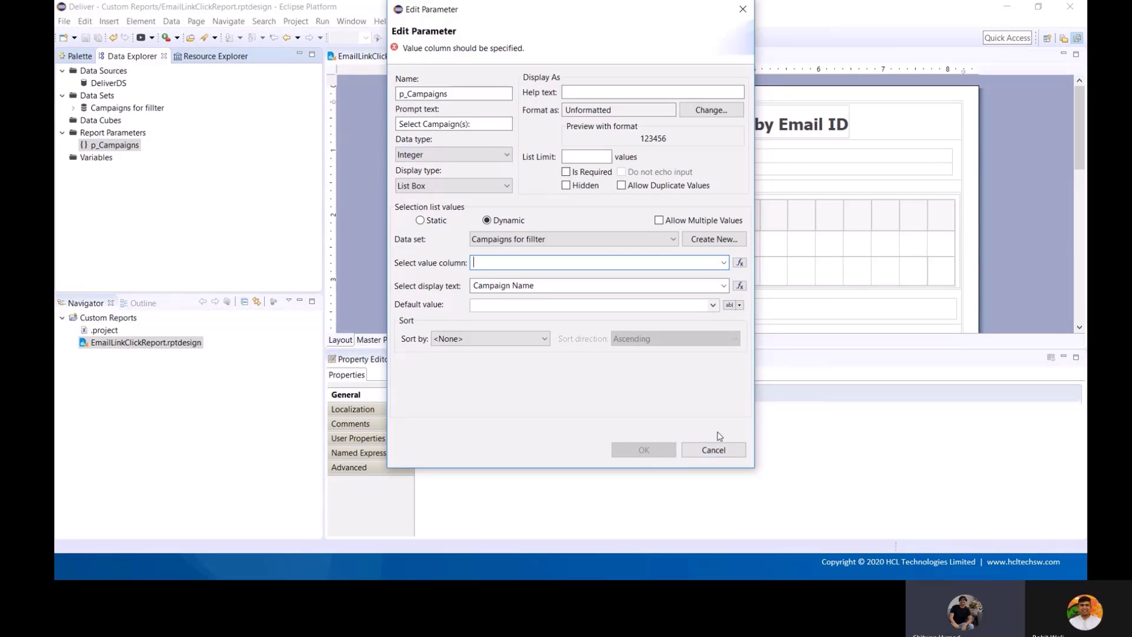
left_click(720, 452)
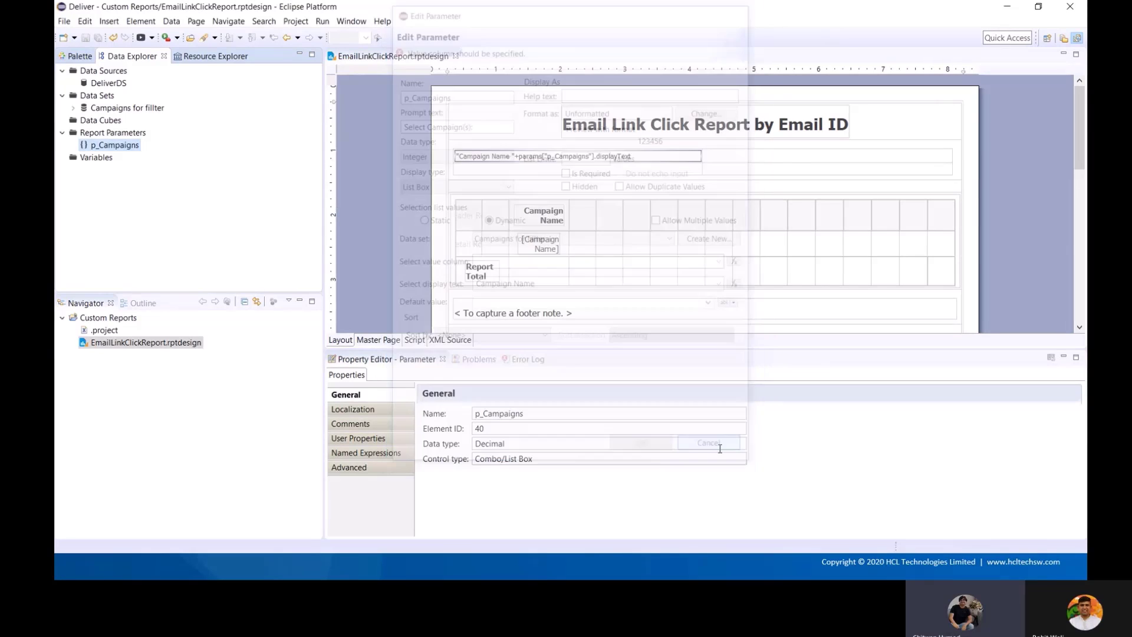
Step: Open the "Campaigns for fillter" data set in an enlarged editor and examine its SQL query text
left_click(155, 110)
double_click(155, 110)
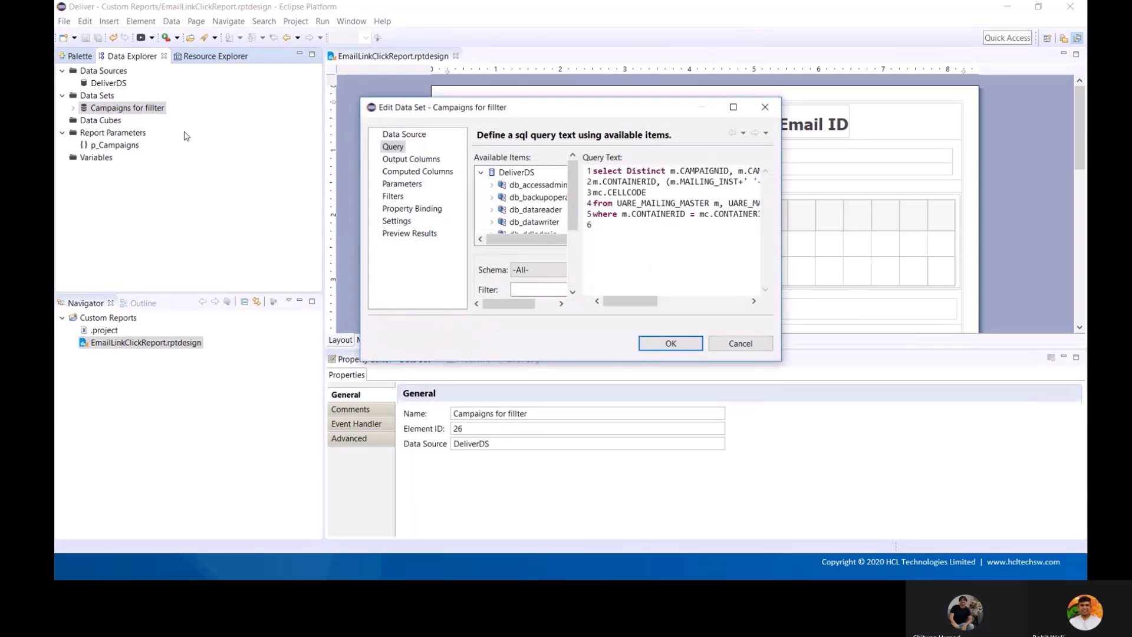
left_click(732, 108)
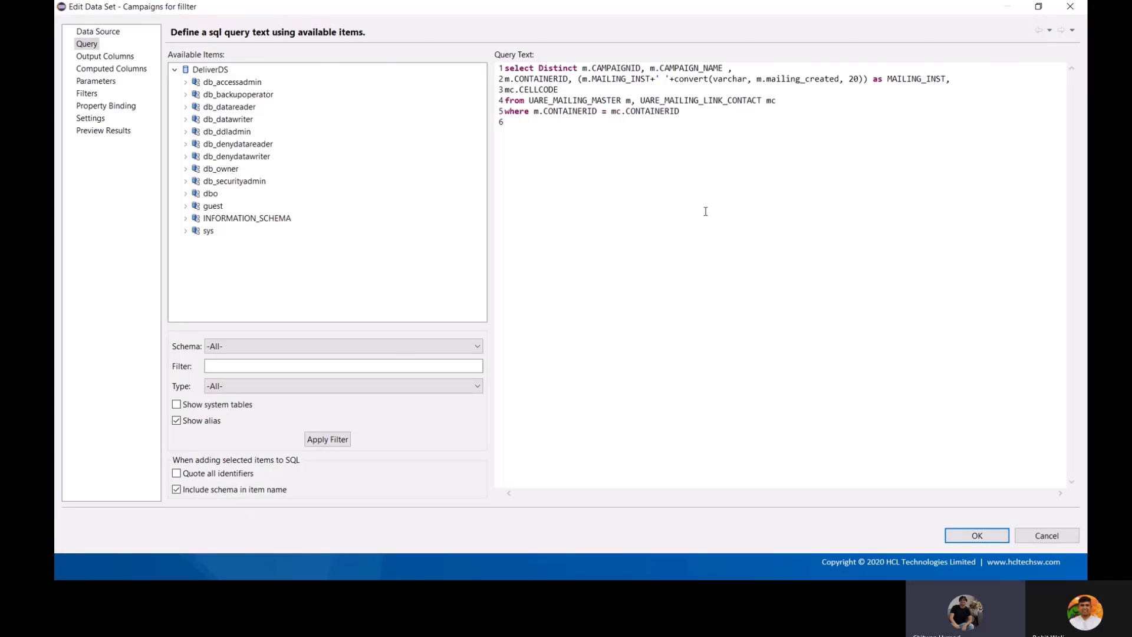
key("ctrl+a")
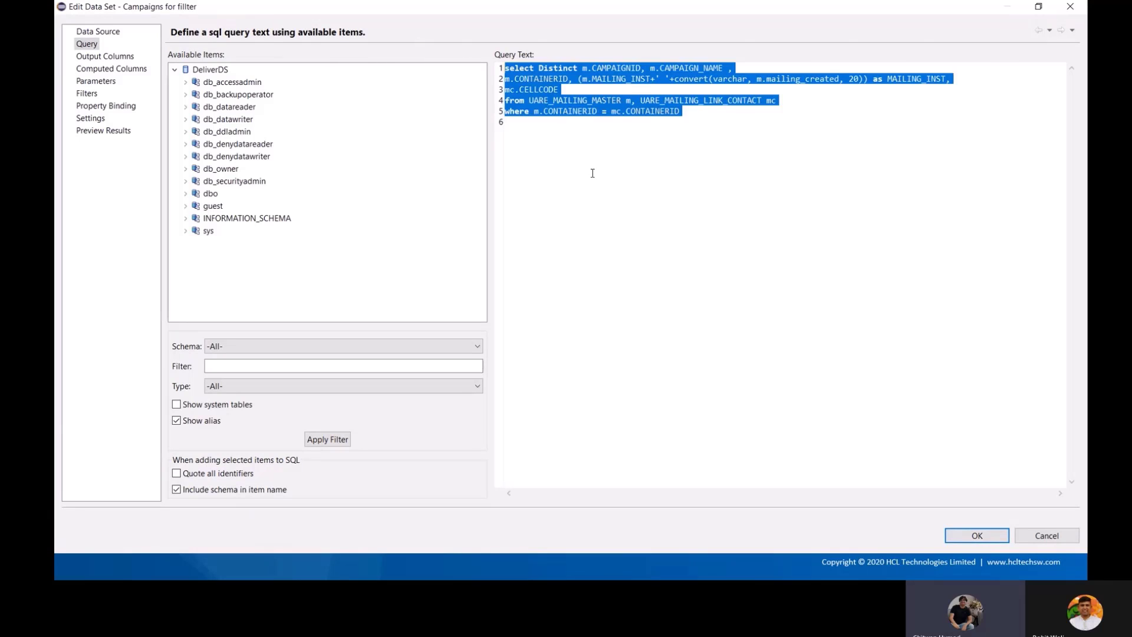
left_click(701, 221)
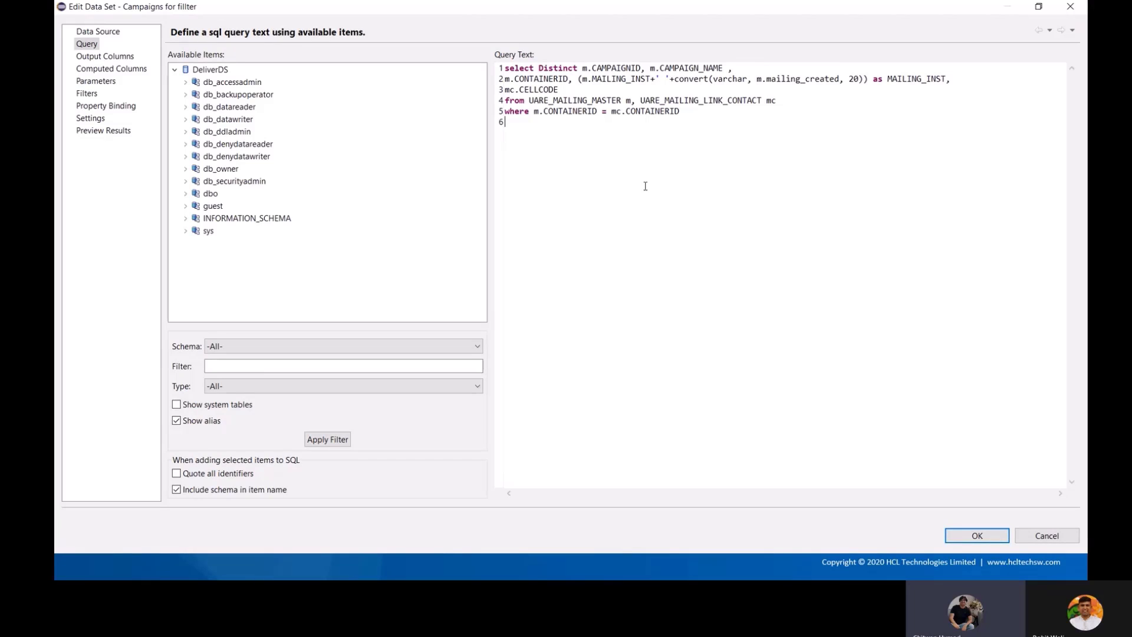
Step: Change the CAMPAIGNID output column of the "Campaigns for fillter" data set to the Integer type, accepting the conversion
left_click(106, 56)
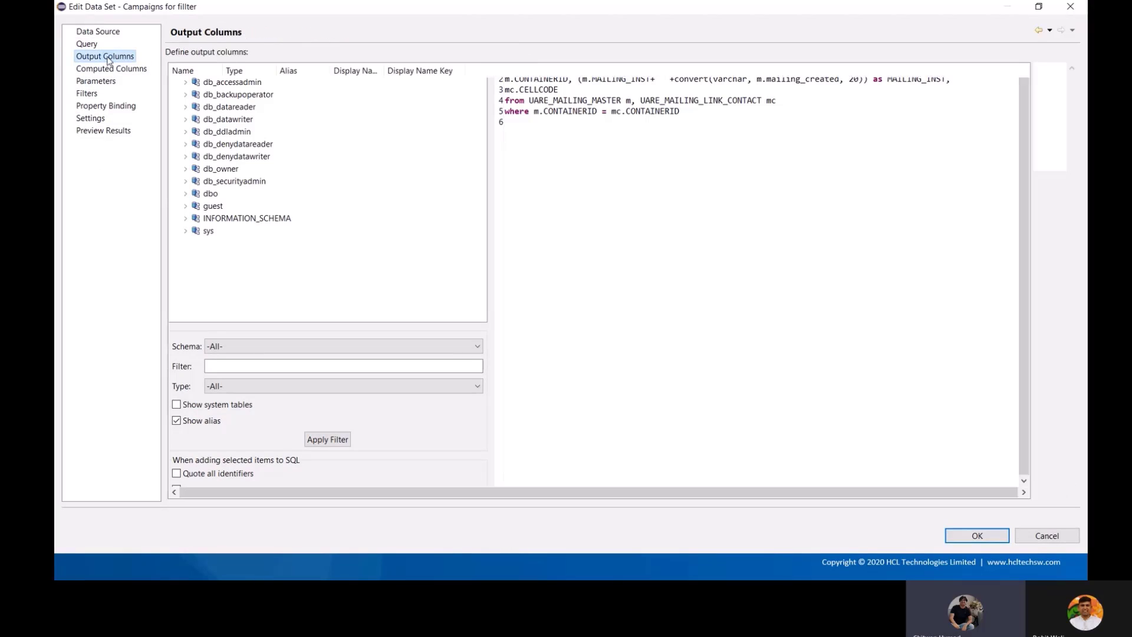
left_click_drag(225, 69, 392, 73)
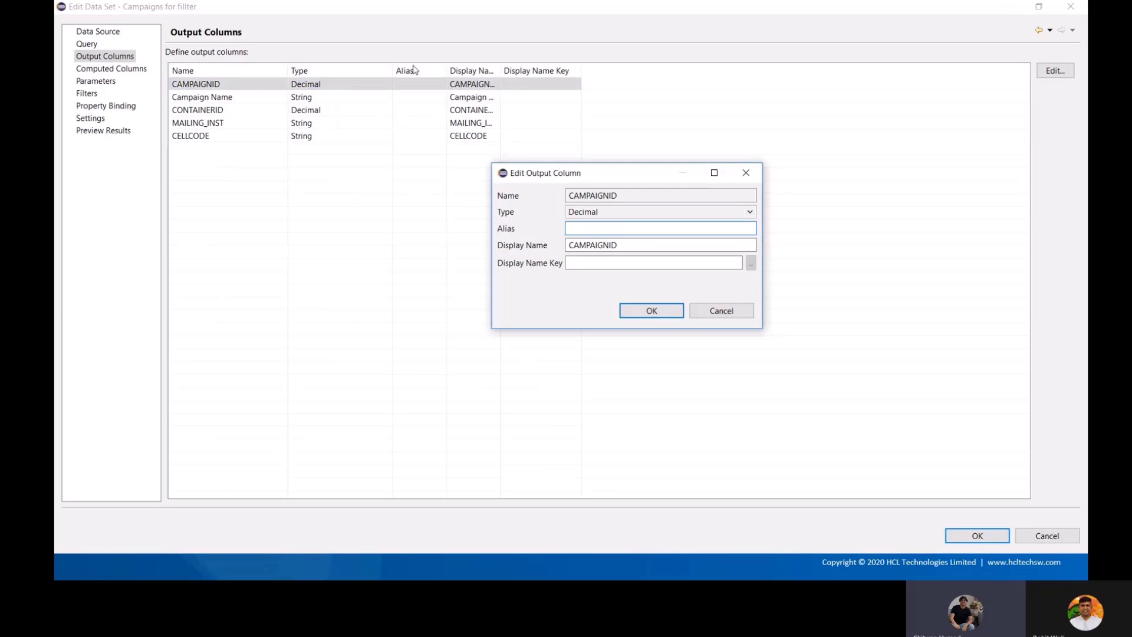
left_click(638, 213)
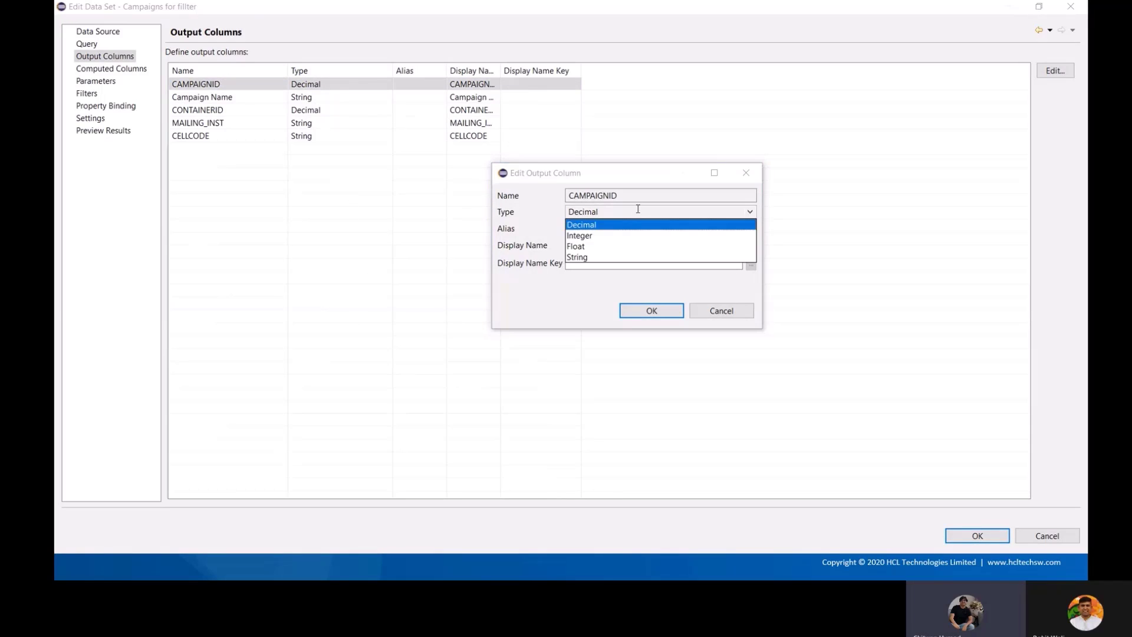
left_click(626, 235)
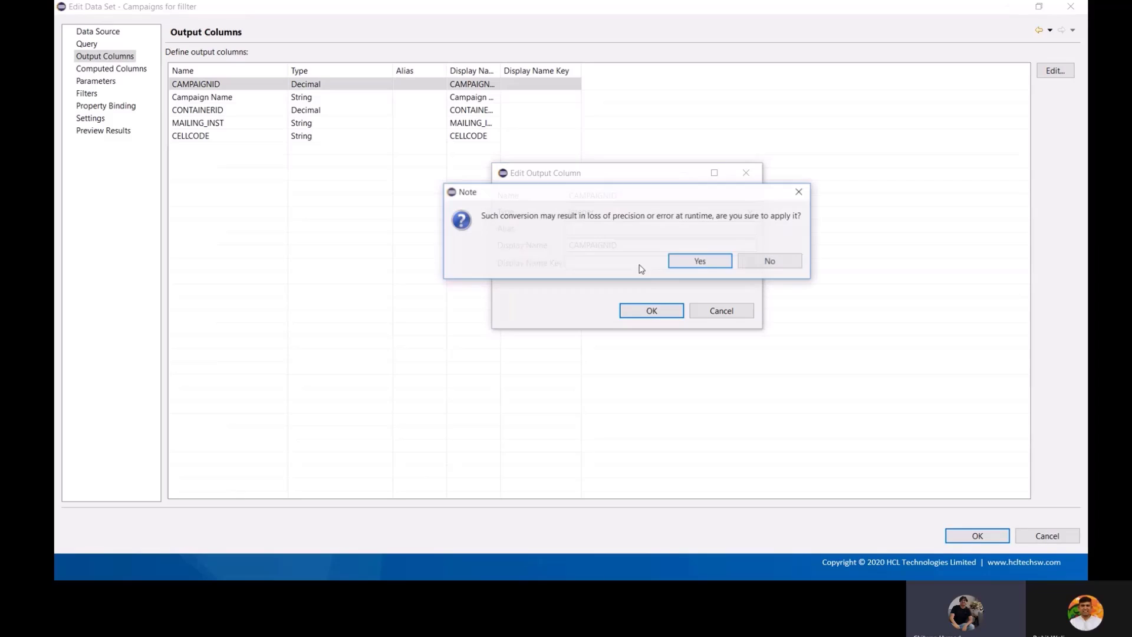
left_click(699, 263)
left_click(657, 311)
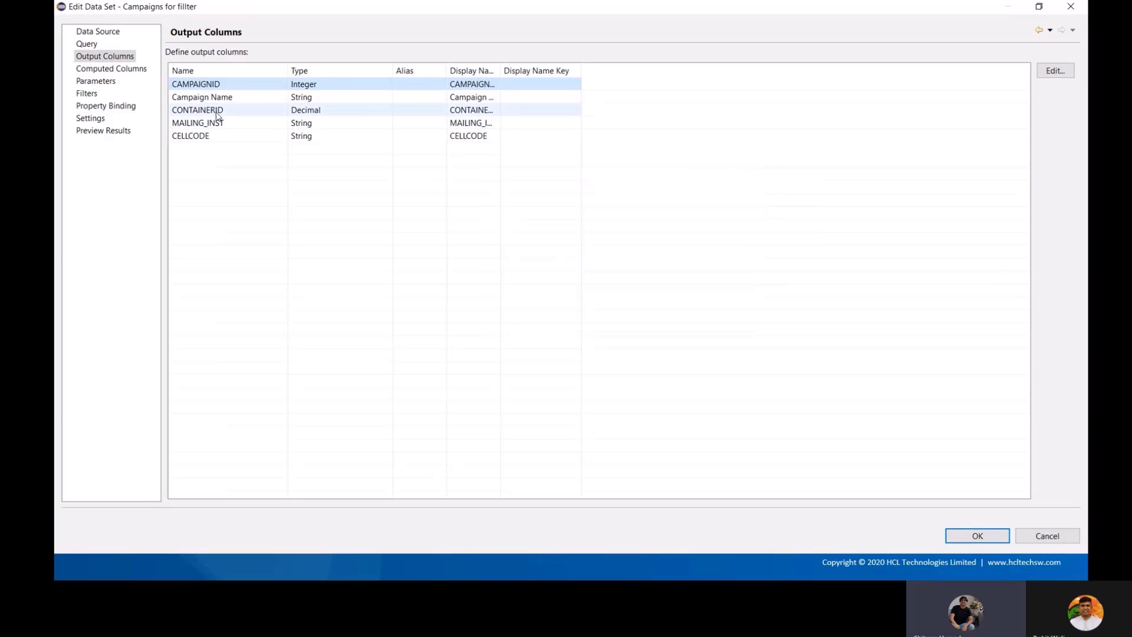
Step: Change the CONTAINERID output column's type to Integer, accepting the conversion
double_click(357, 110)
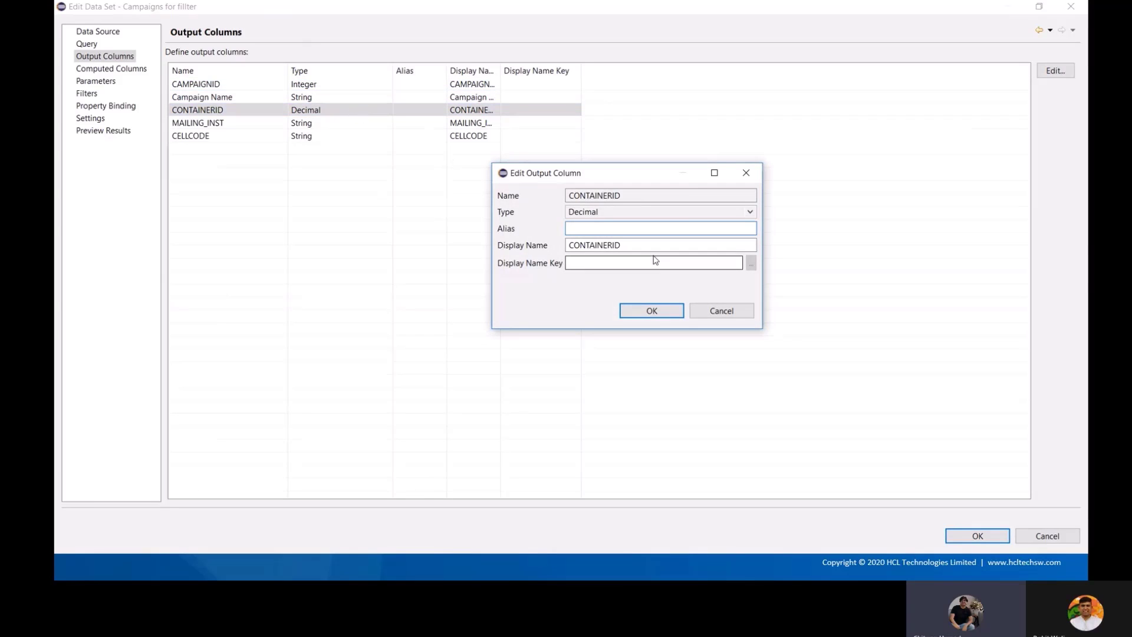
left_click(701, 212)
left_click(582, 236)
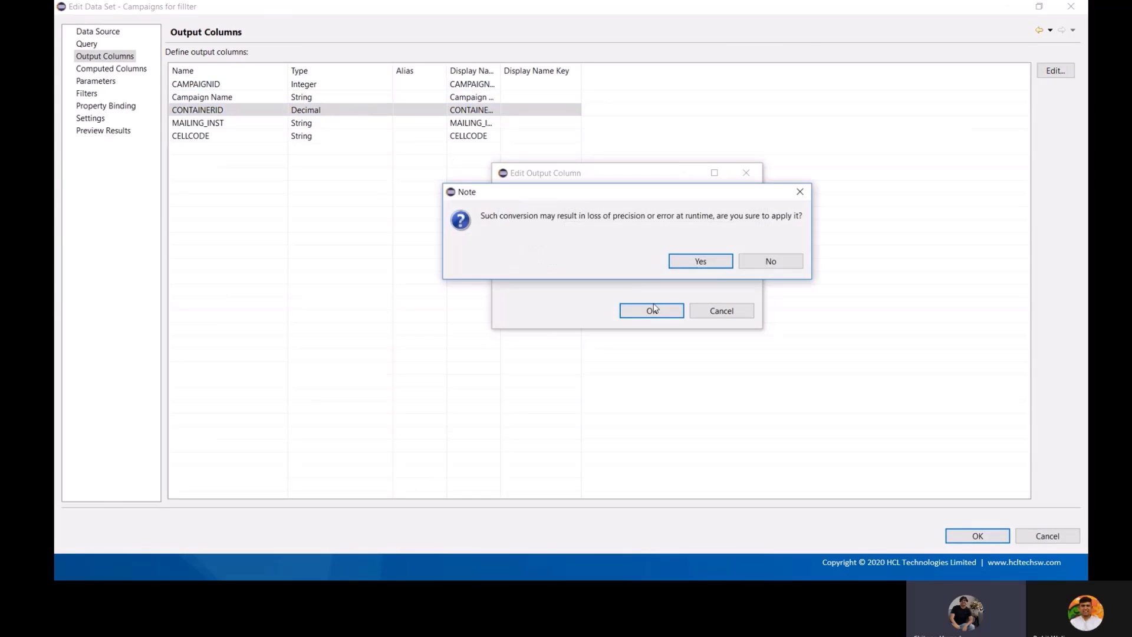
left_click(691, 263)
left_click(653, 311)
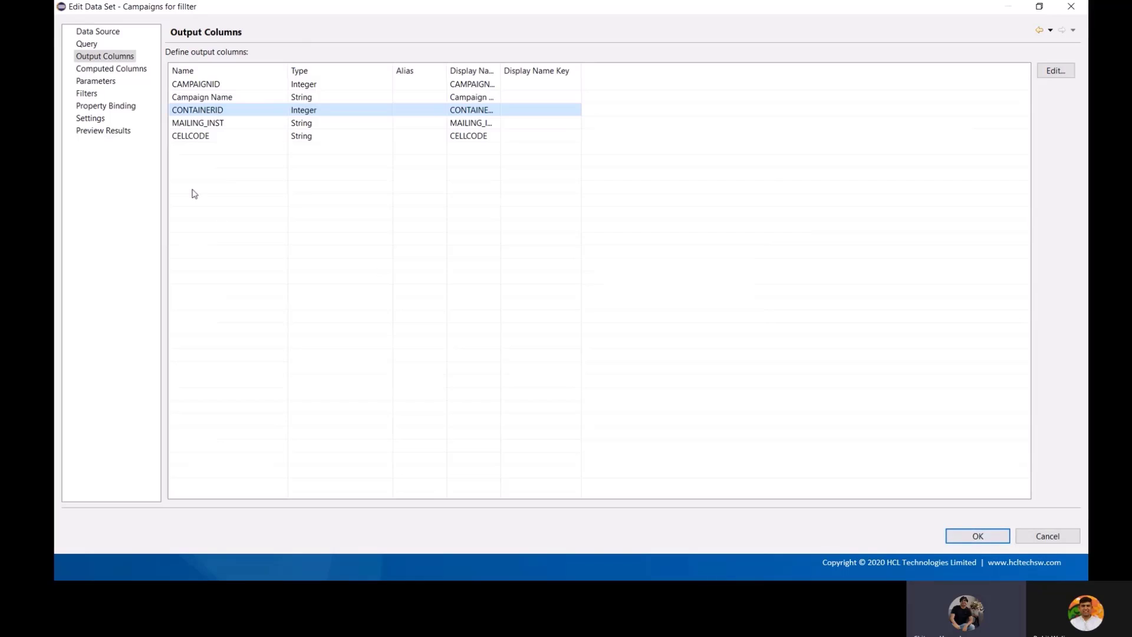
Step: Preview the data set's results, apply its changes and save the report
left_click(112, 131)
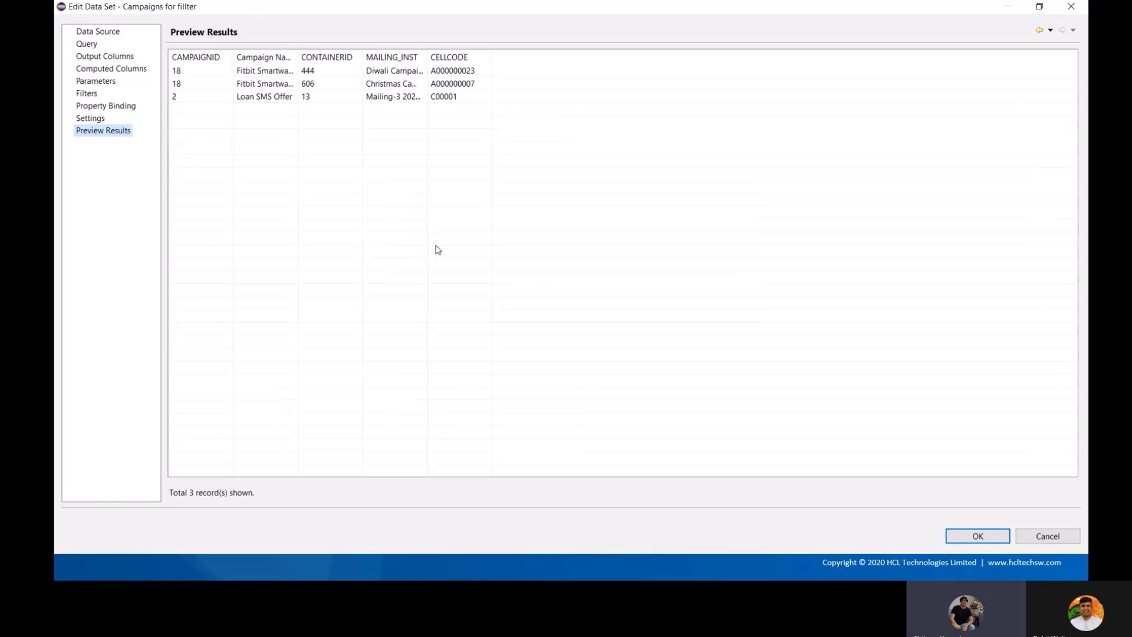
left_click(973, 536)
left_click(85, 38)
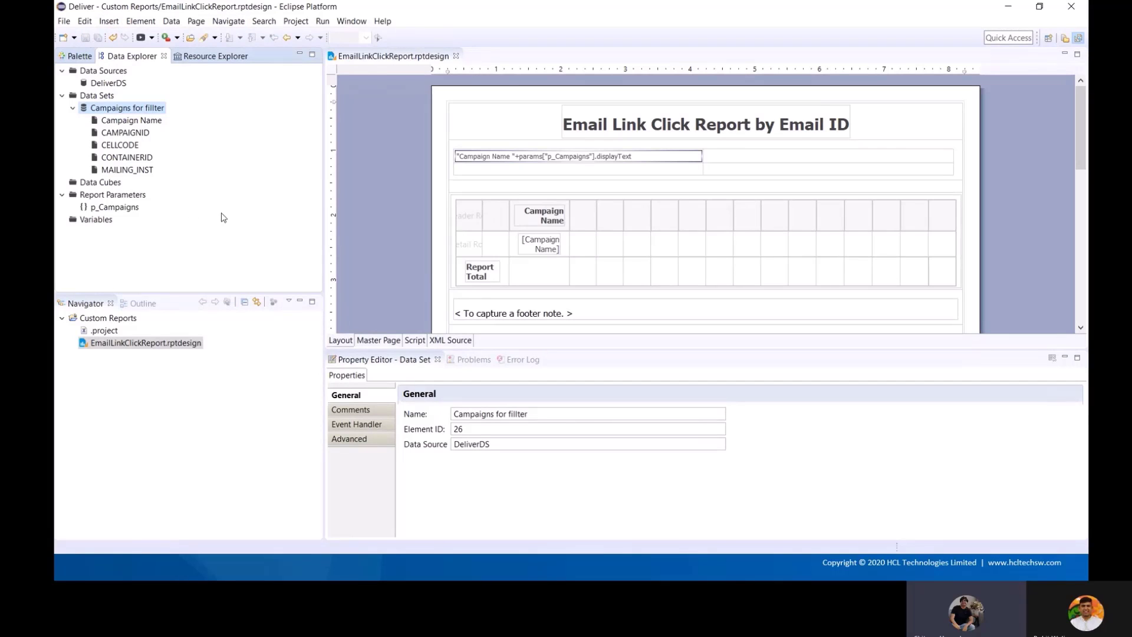
Step: Set the p_Campaigns report parameter's data type to Integer, save the report and collapse the "Campaigns for fillter" data set
double_click(114, 207)
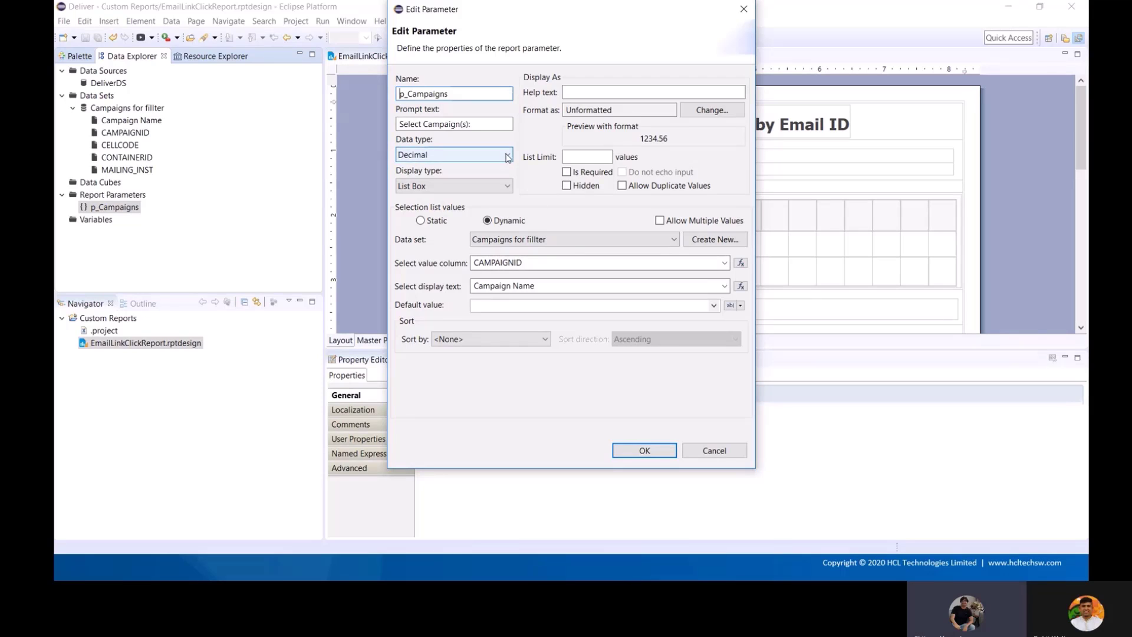
left_click(506, 155)
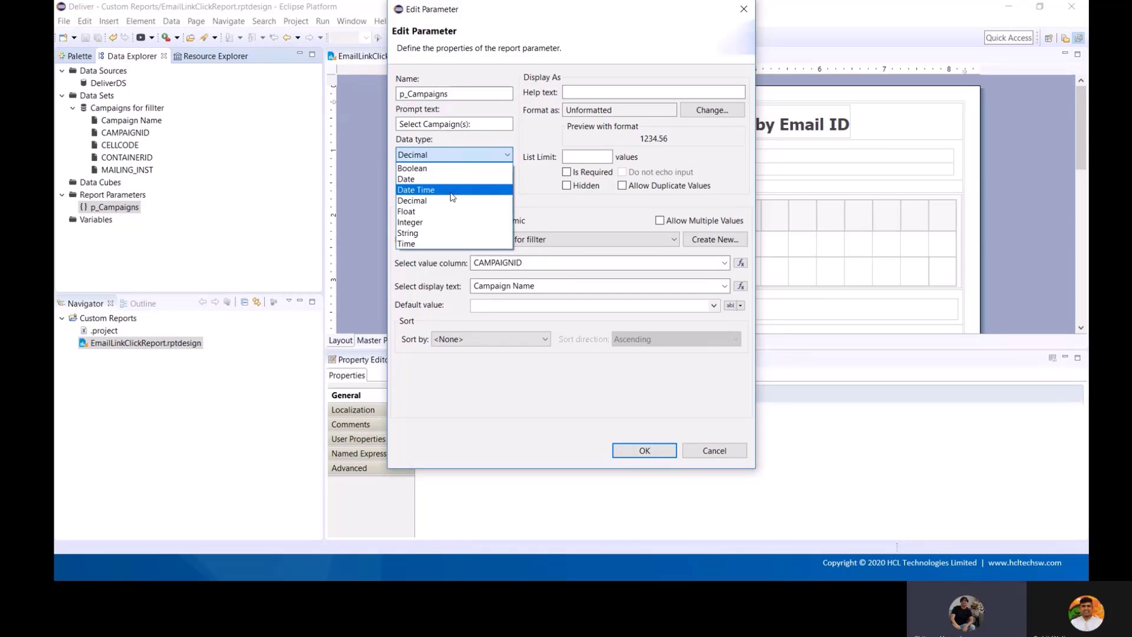
left_click(451, 222)
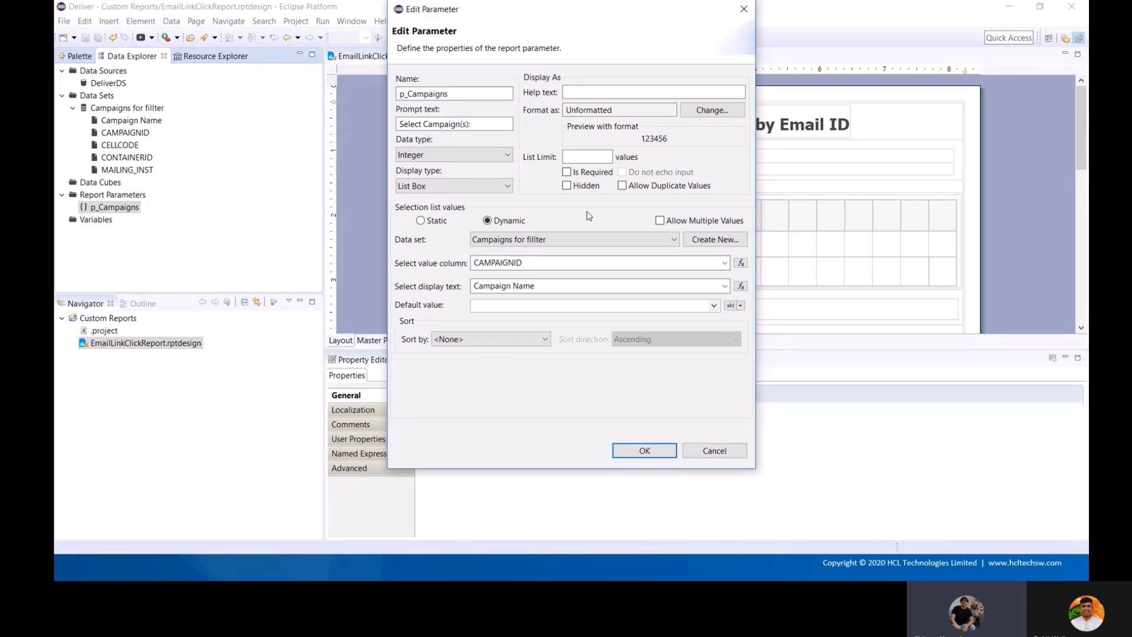
left_click(646, 449)
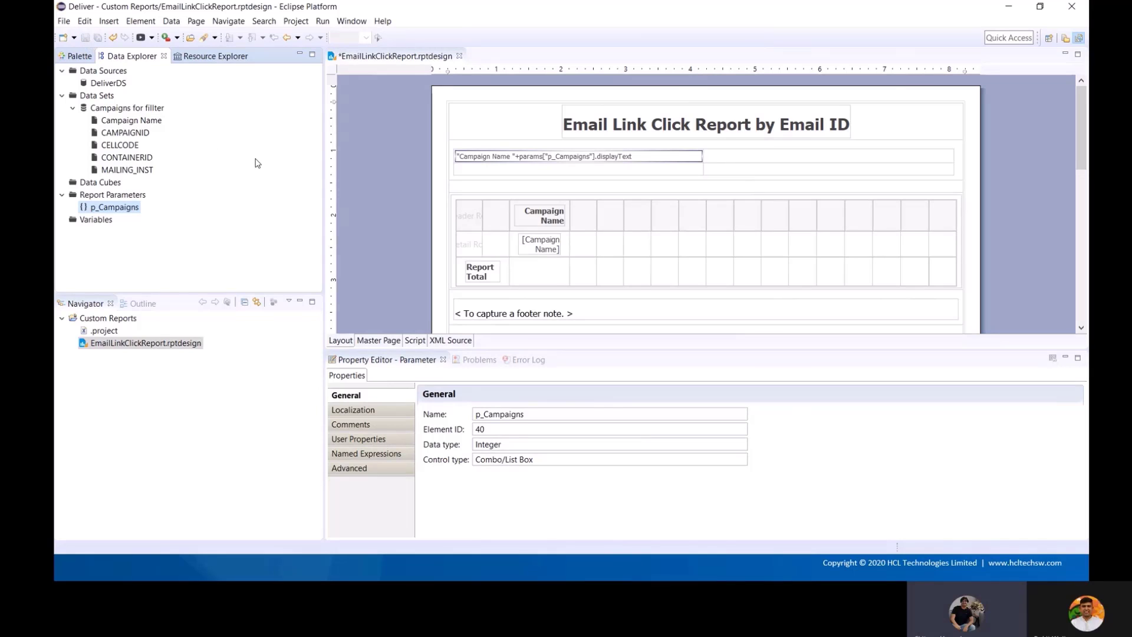
key("ctrl+s")
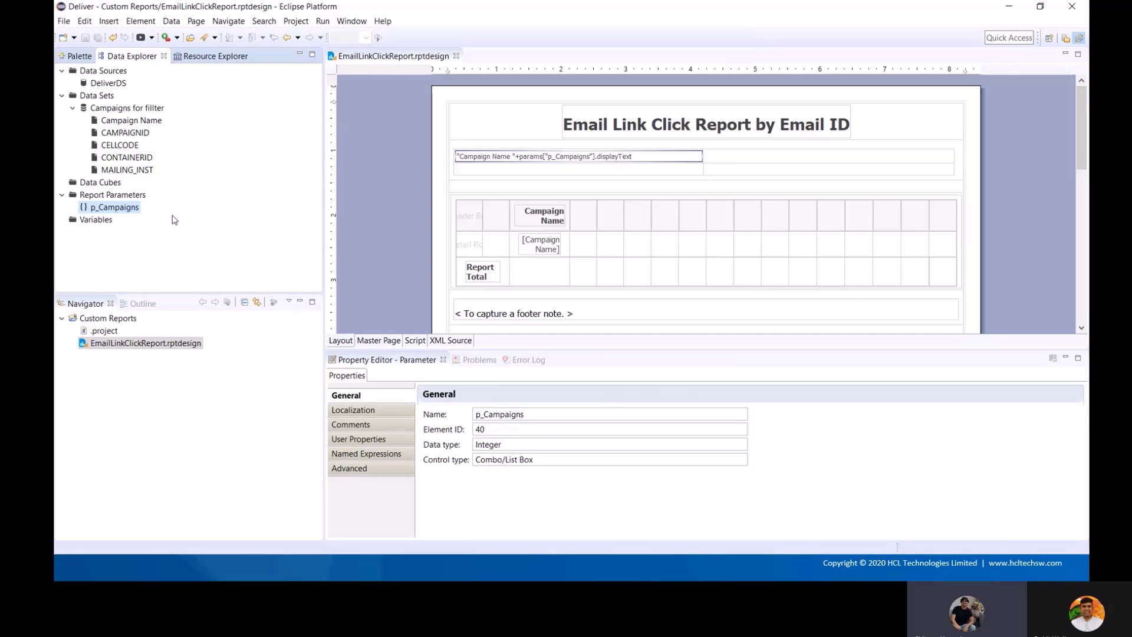
left_click(73, 108)
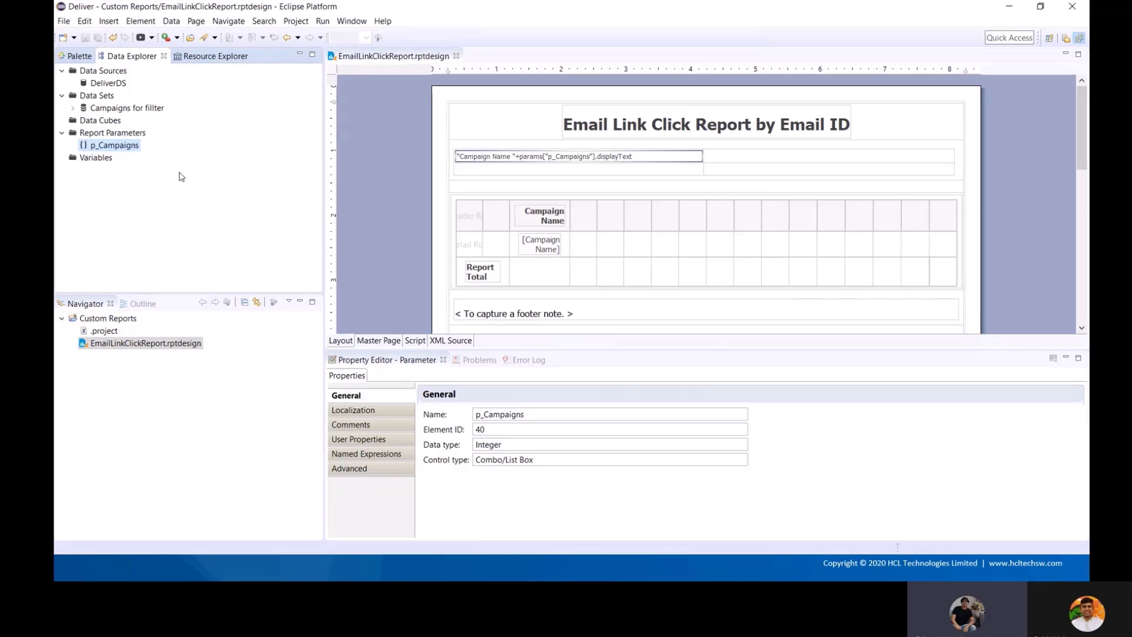
Step: Switch to help.txt in Notepad++ and examine the full extent of its prepared SELECT query
key("alt+Tab")
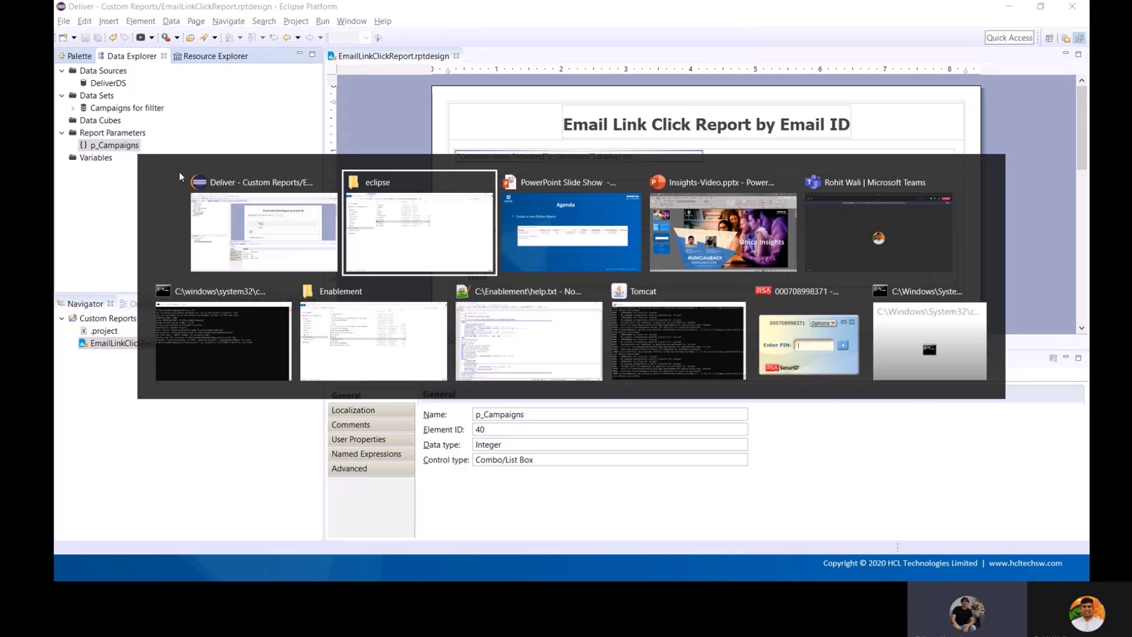
key("alt+Tab")
key("alt+Tab")
key("alt+Tab")
key("alt+Tab")
key("alt+Tab")
key("alt+Tab")
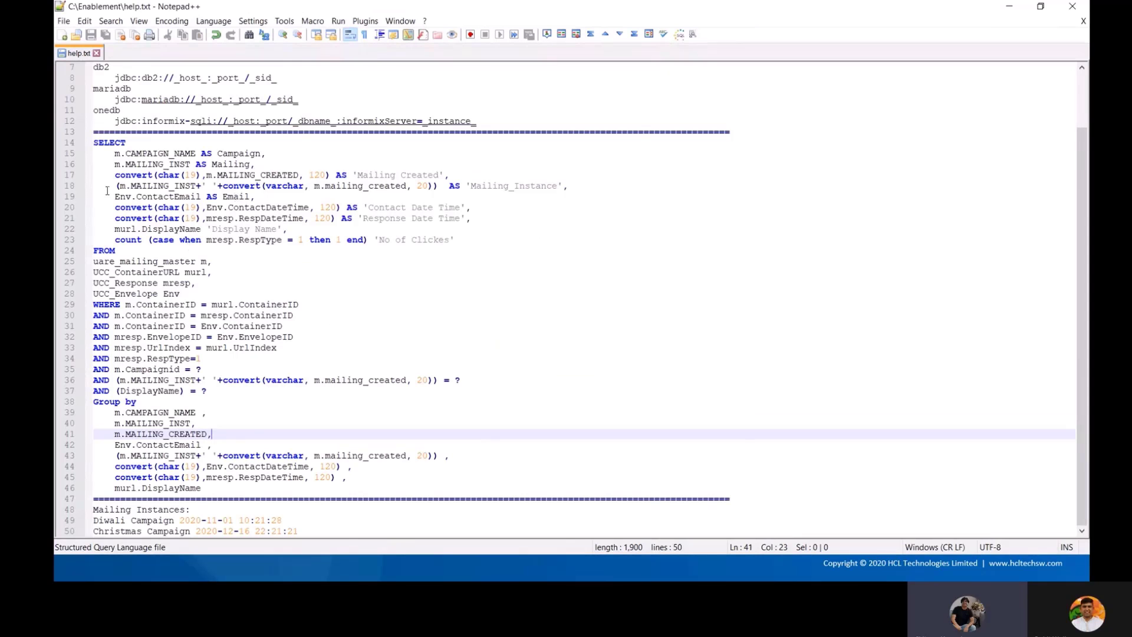
left_click(93, 144)
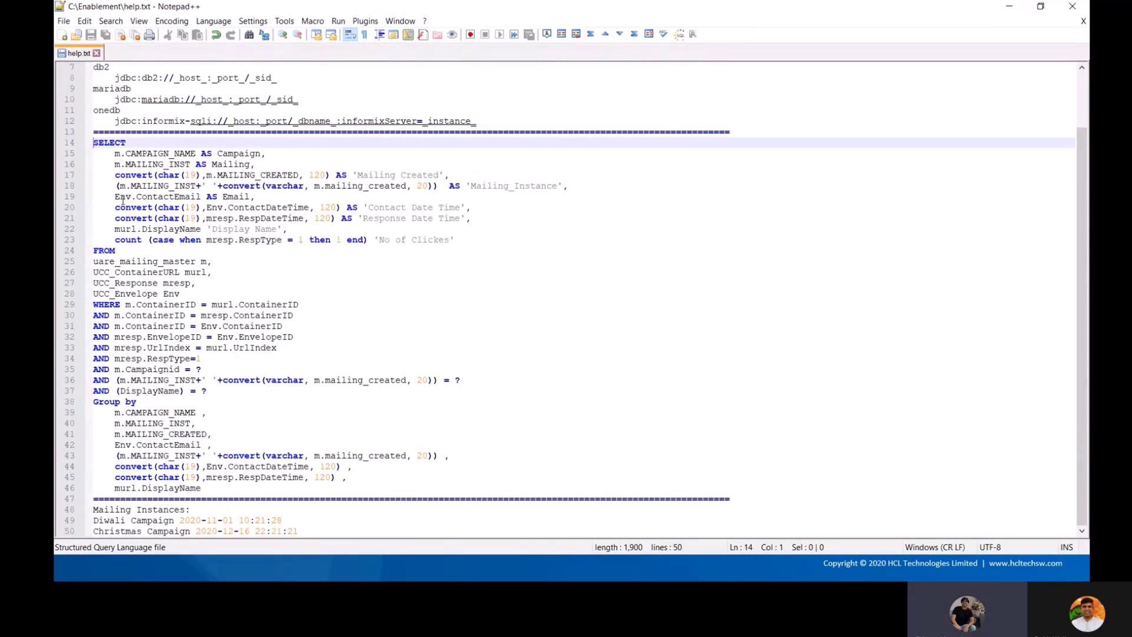
left_click(325, 488, "shift")
left_click(442, 349)
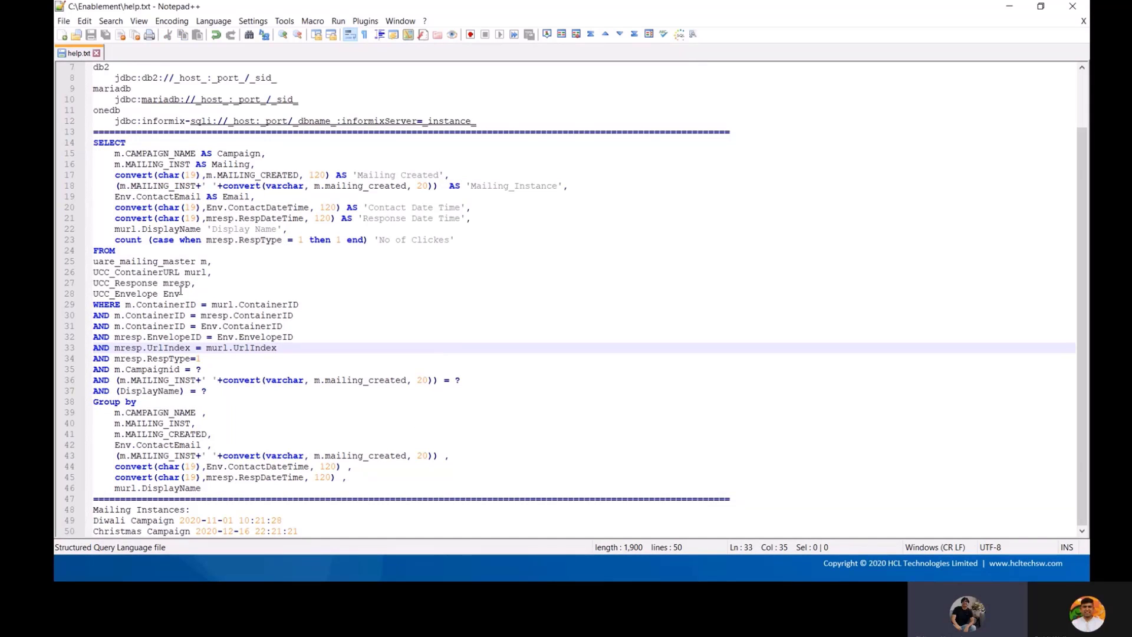
Step: Examine the query's source tables uare_mailing_master, UCC_ContainerURL, UCC_Response and UCC_Envelope in the FROM clause
left_click_drag(181, 294, 77, 260)
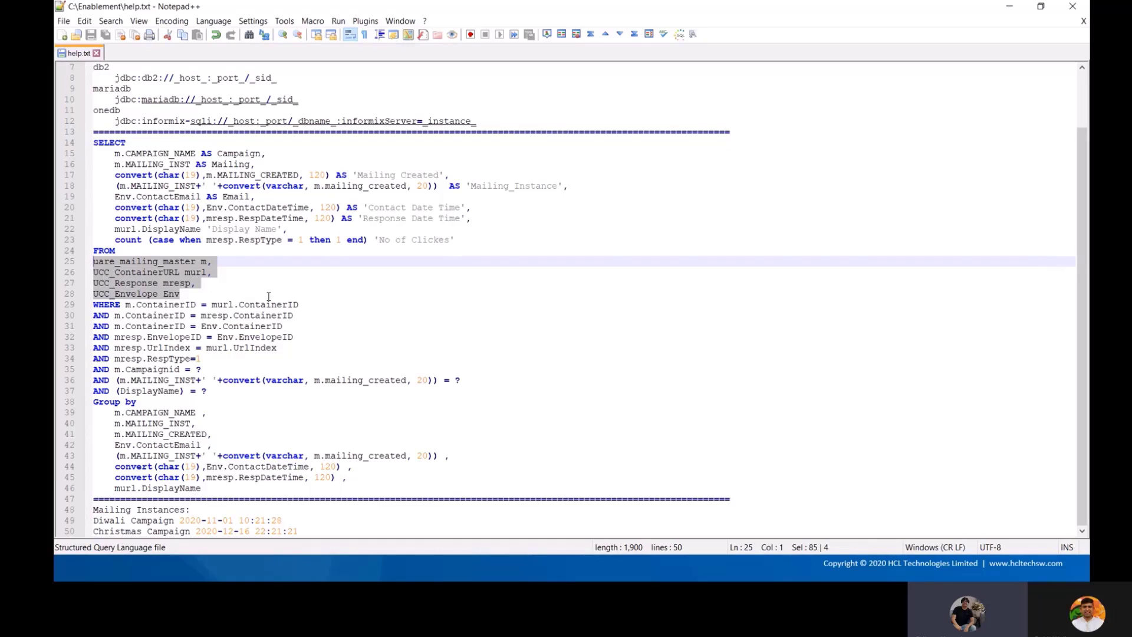
left_click(306, 295)
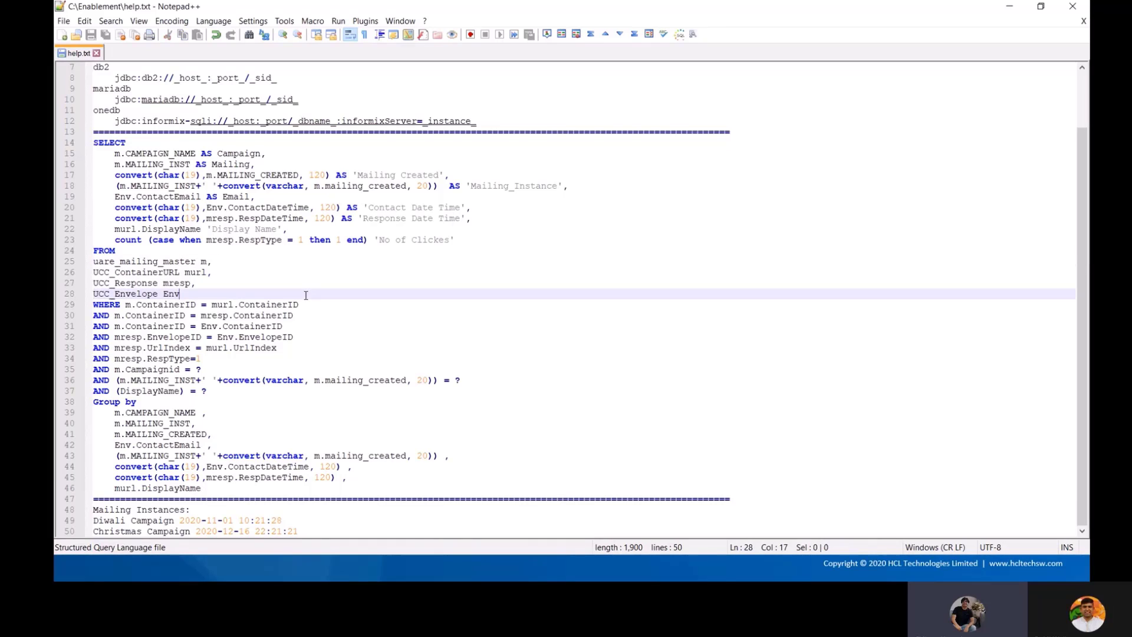
double_click(142, 263)
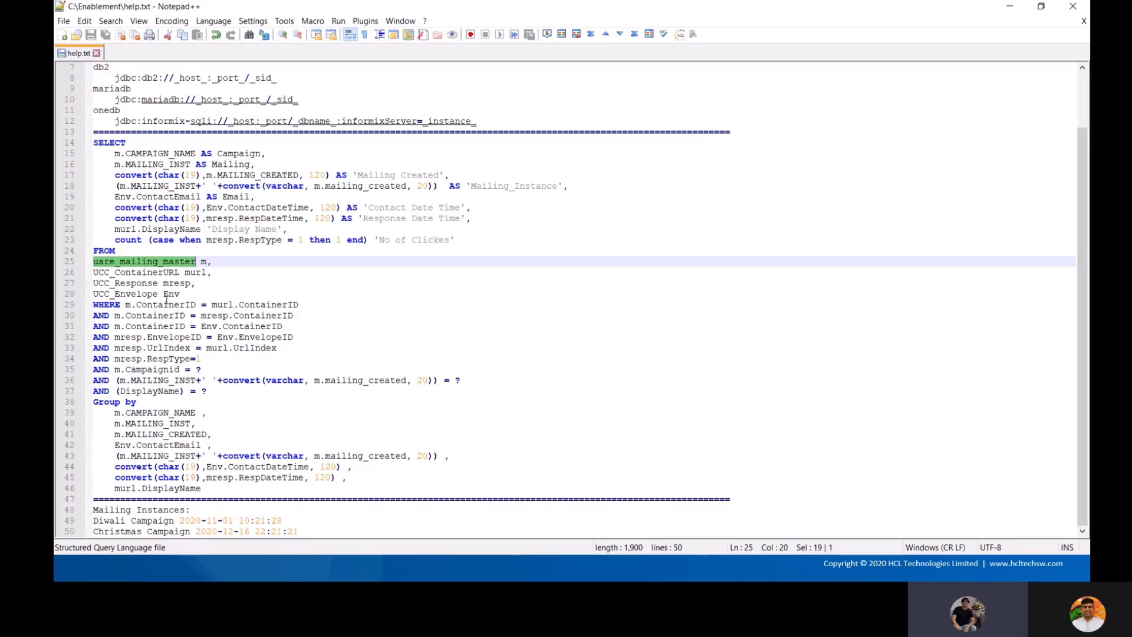
double_click(130, 274)
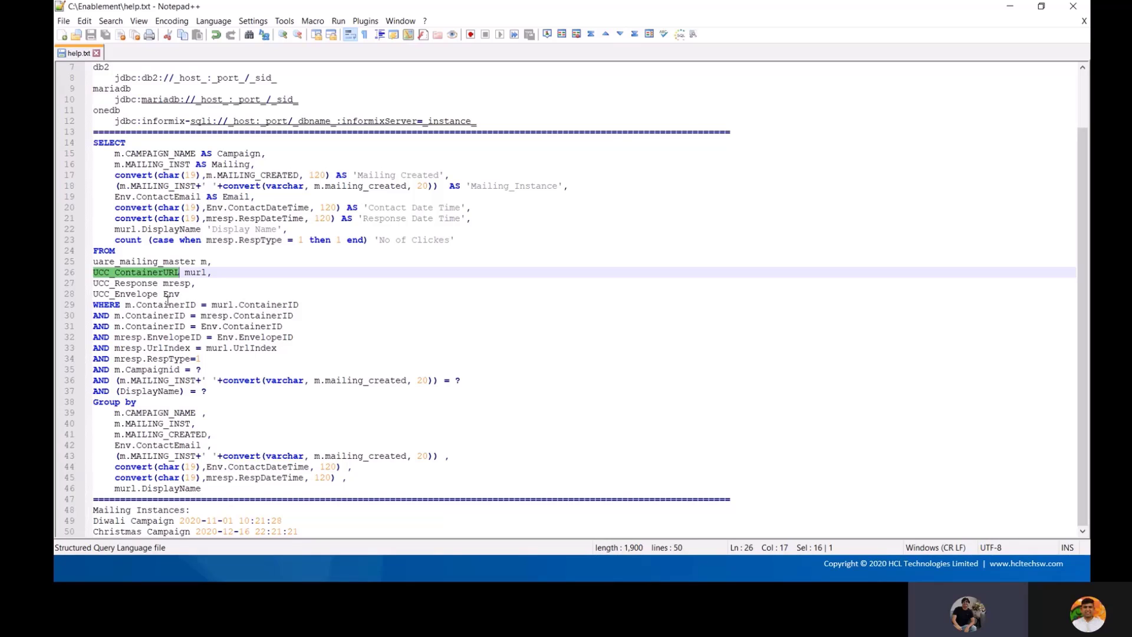
left_click(141, 284)
double_click(141, 284)
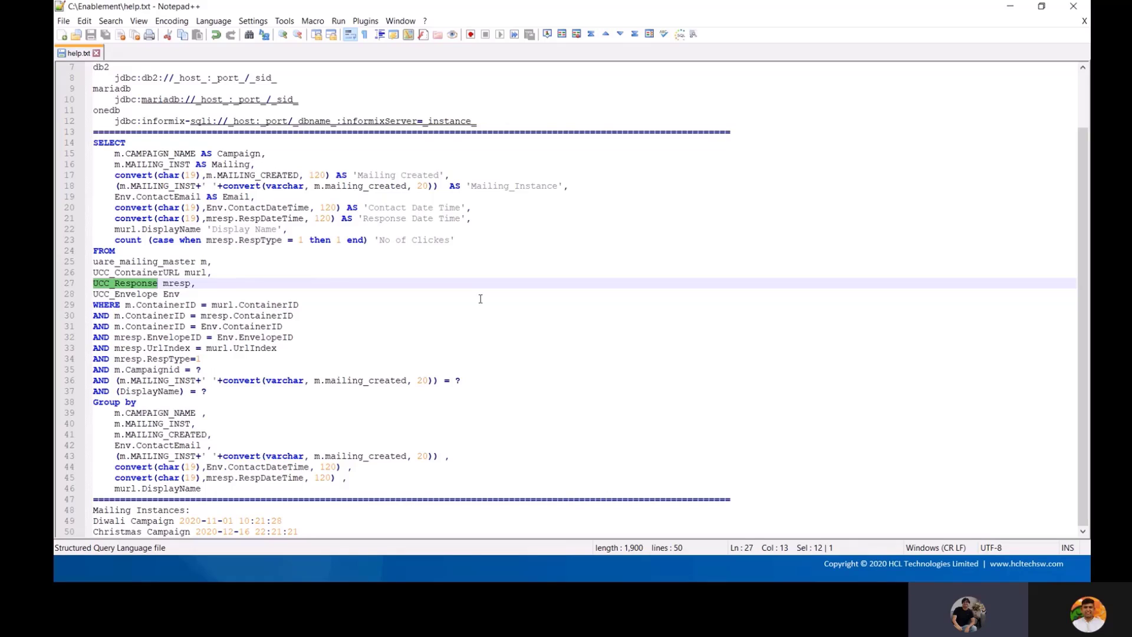
double_click(143, 294)
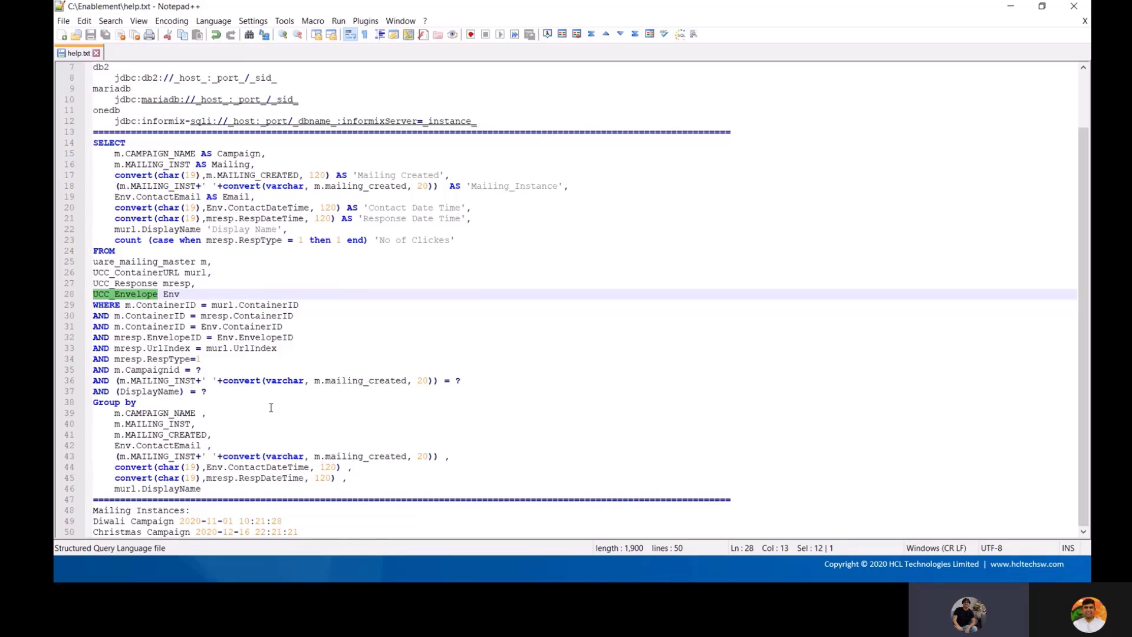
Step: Examine the query's selected columns, its join and grouping conditions, and the question-mark parameters for campaign ID and display name
left_click_drag(455, 240, 63, 156)
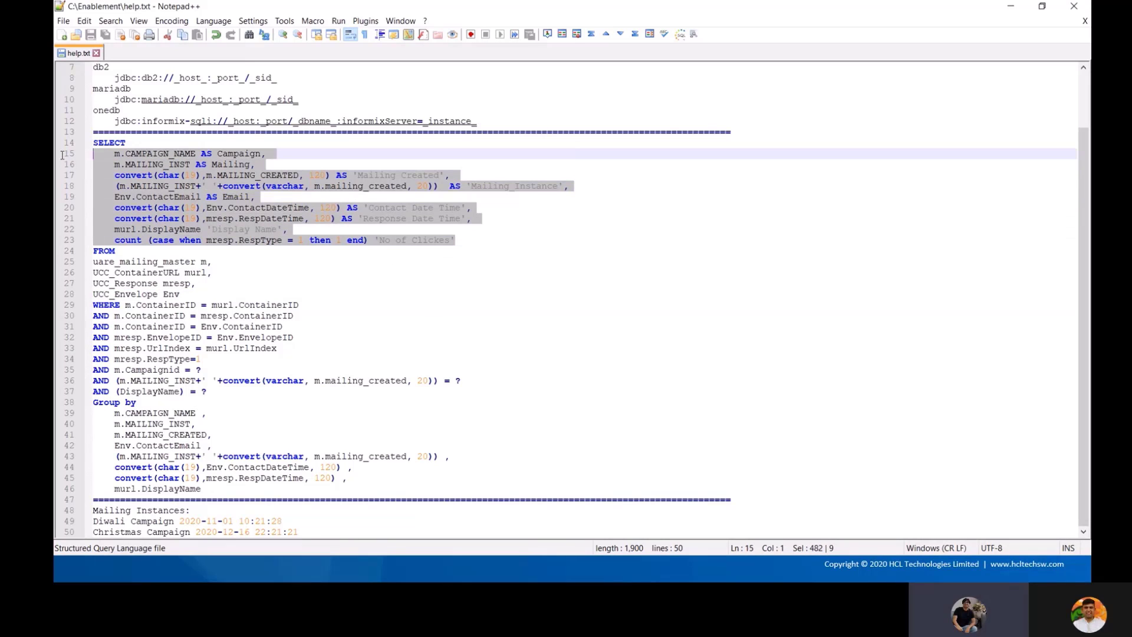
left_click(433, 314)
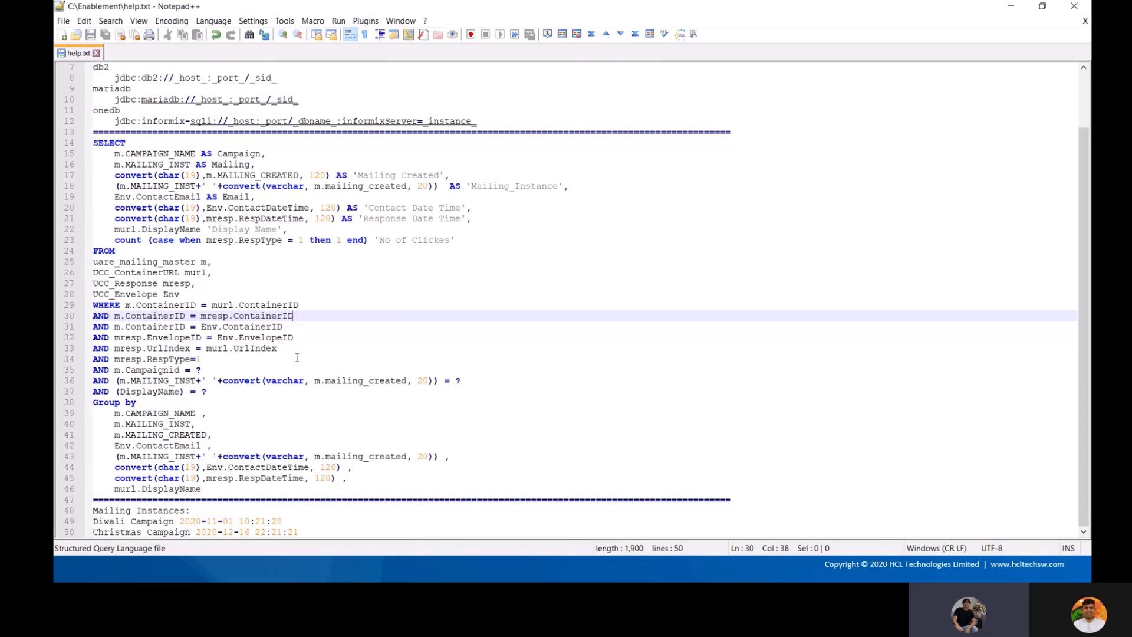
left_click_drag(273, 490, 66, 314)
left_click(418, 359)
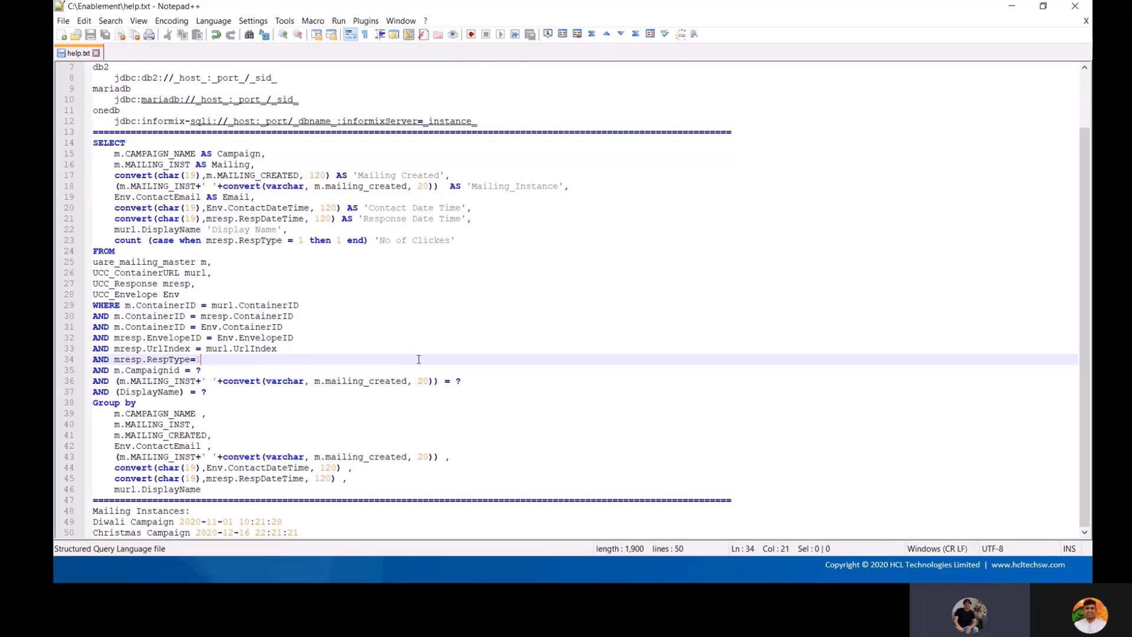
left_click_drag(201, 490, 62, 144)
left_click(316, 392)
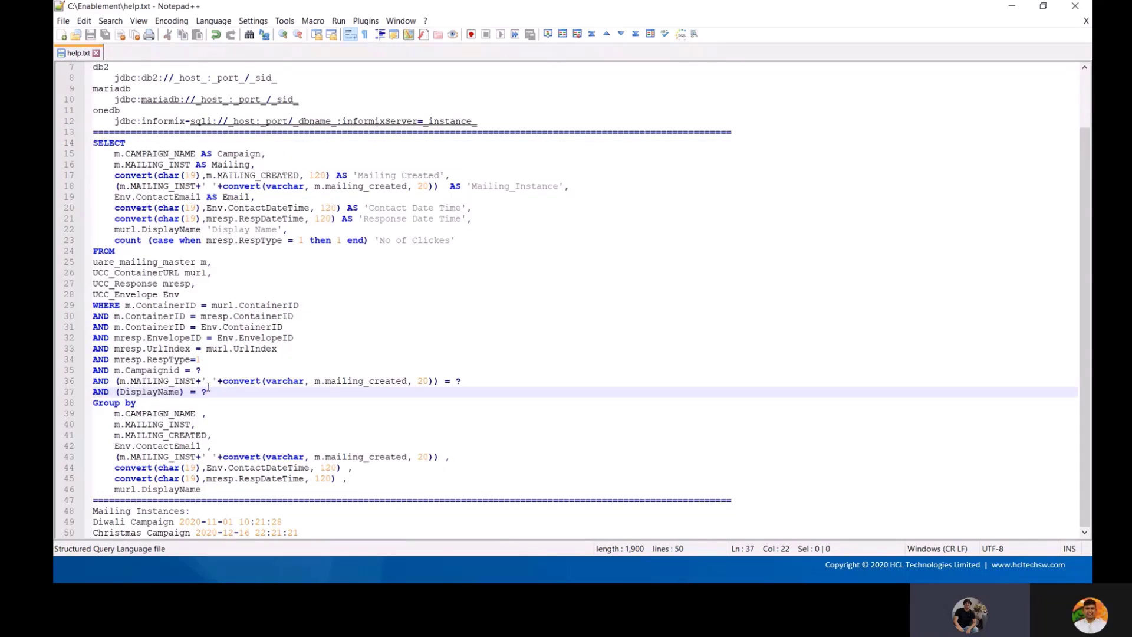
left_click_drag(198, 370, 211, 370)
double_click(205, 392)
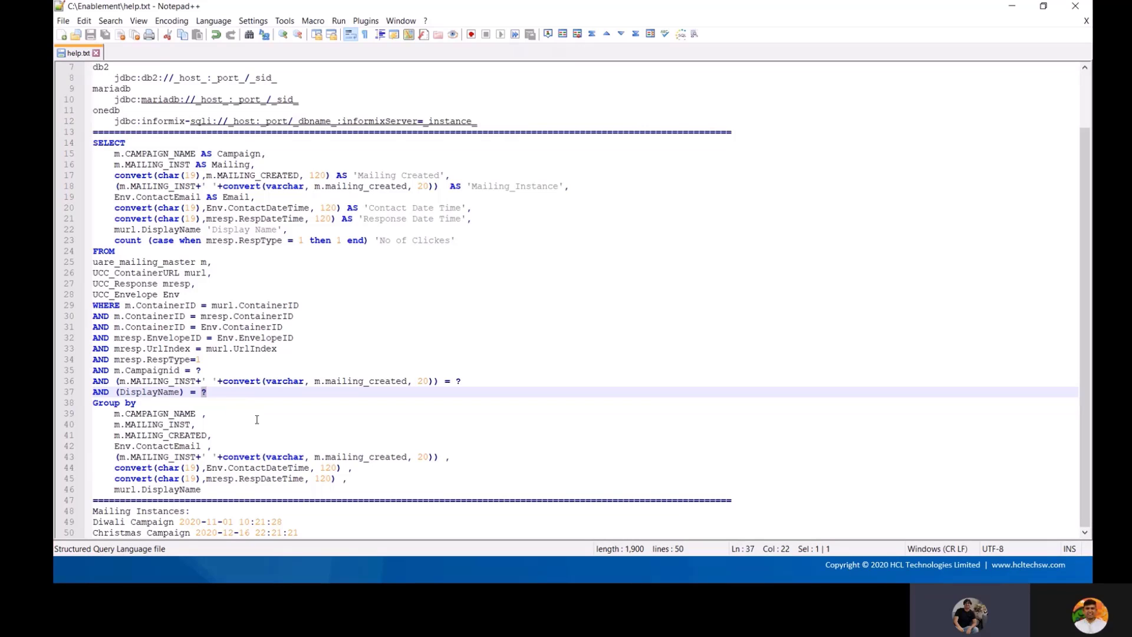
Step: Copy the whole SELECT query from help.txt, then switch to Eclipse and start a SQL Select Query data set named EmailLinkData on DeliverDS
left_click_drag(217, 490, 58, 144)
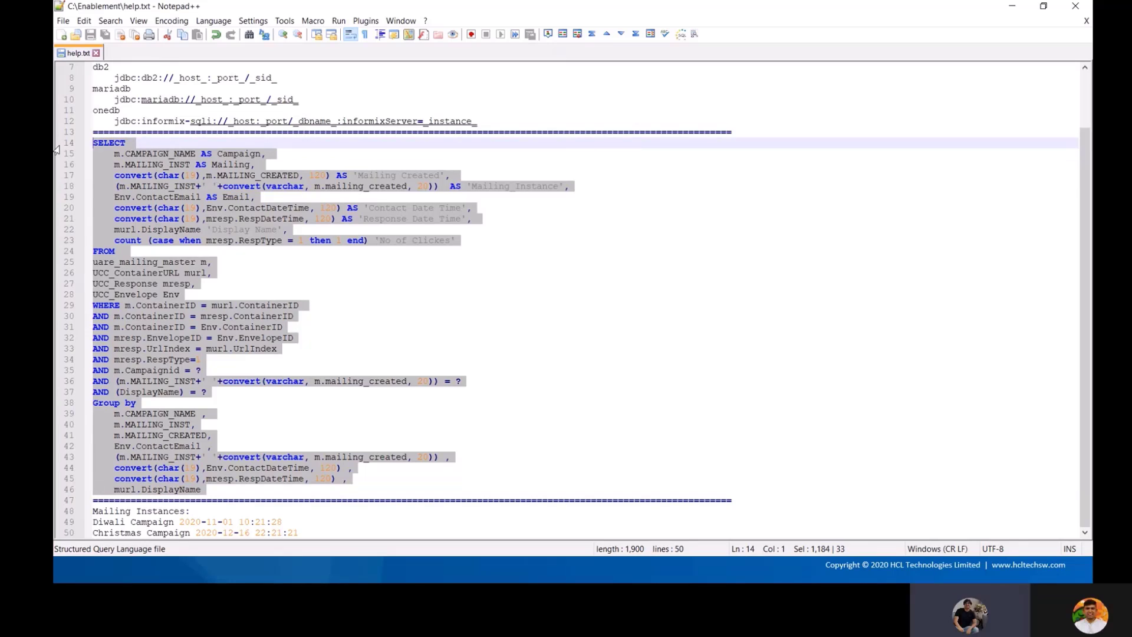
key("alt+Tab")
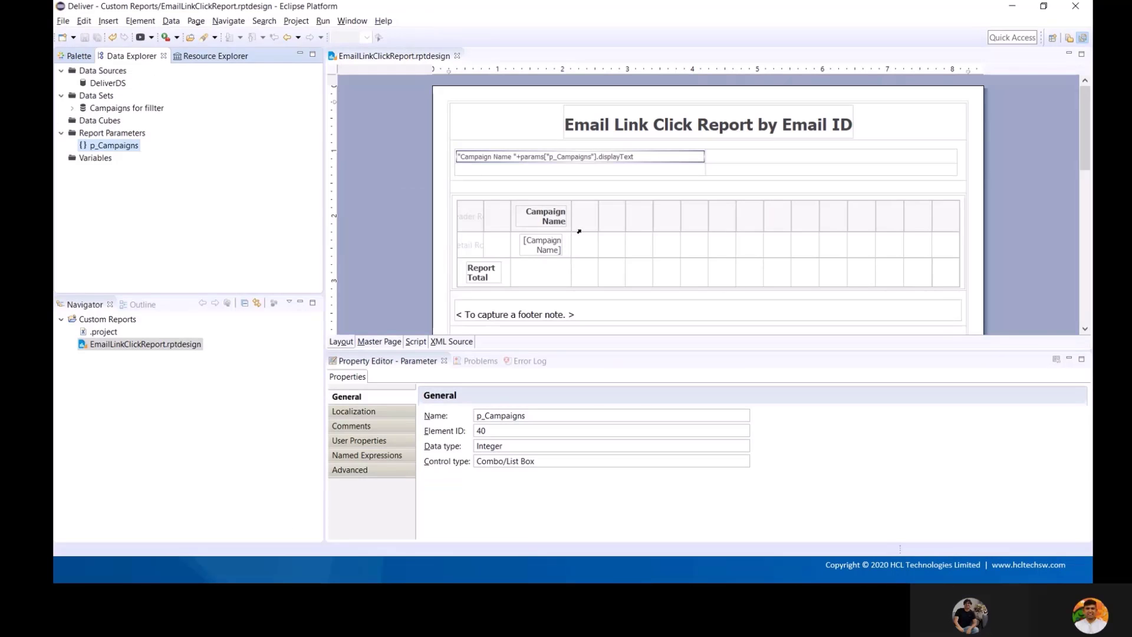
left_click(108, 100)
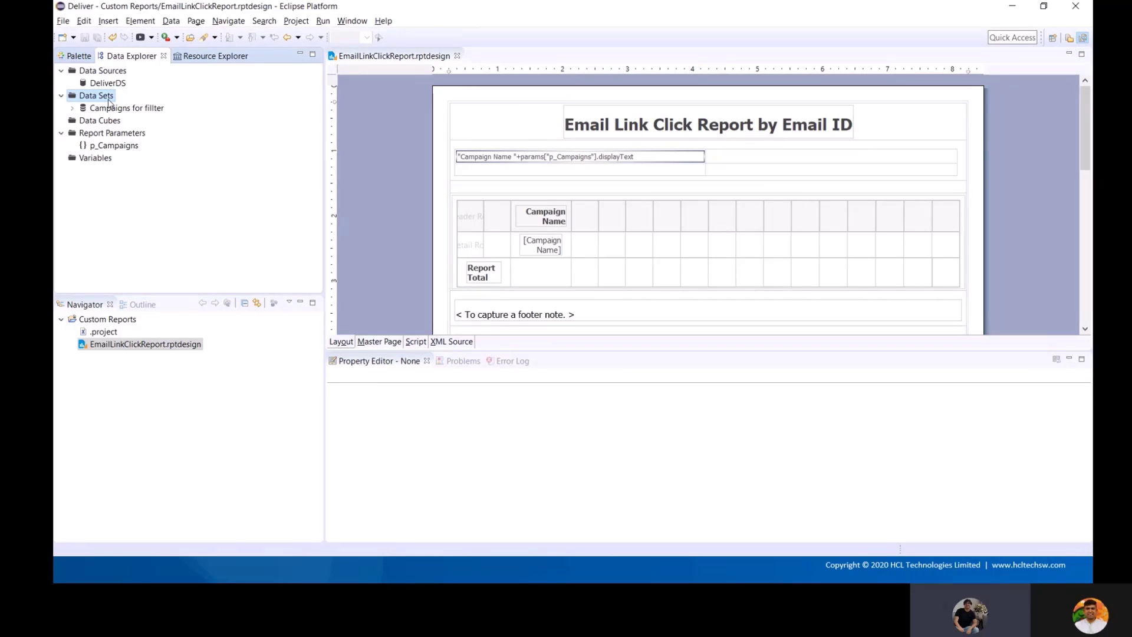
right_click(108, 102)
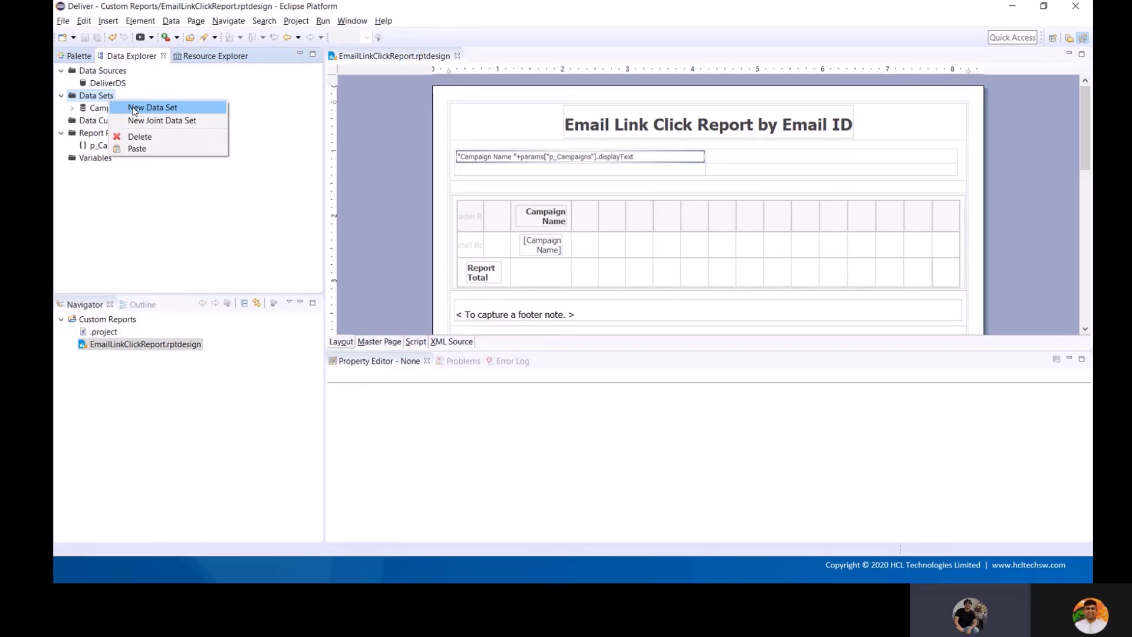
left_click(135, 109)
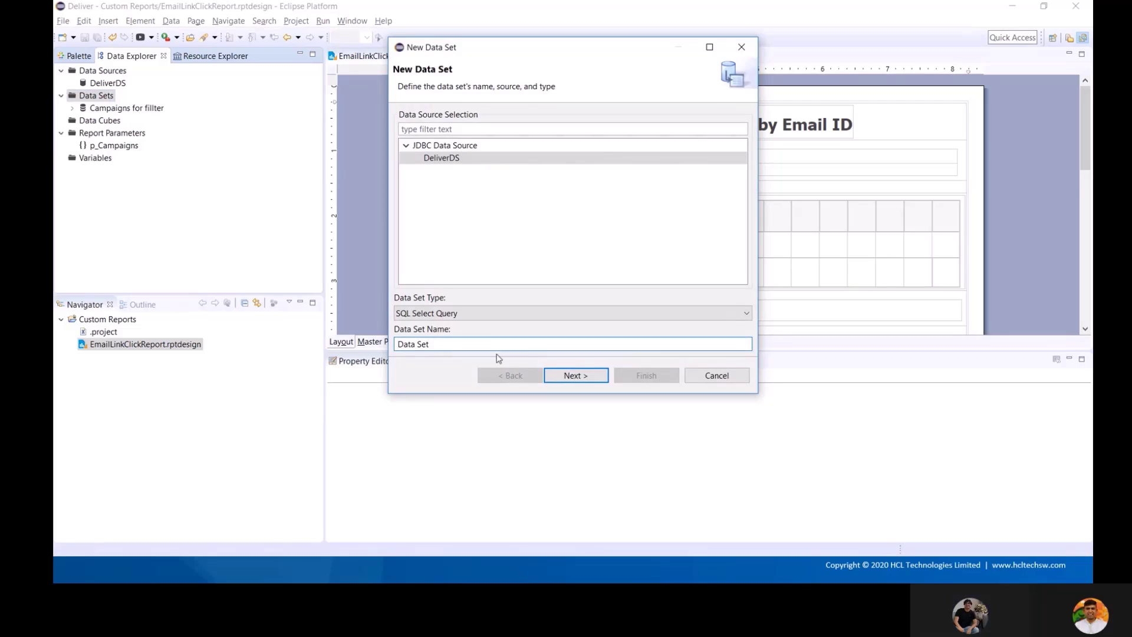
left_click_drag(483, 338, 315, 329)
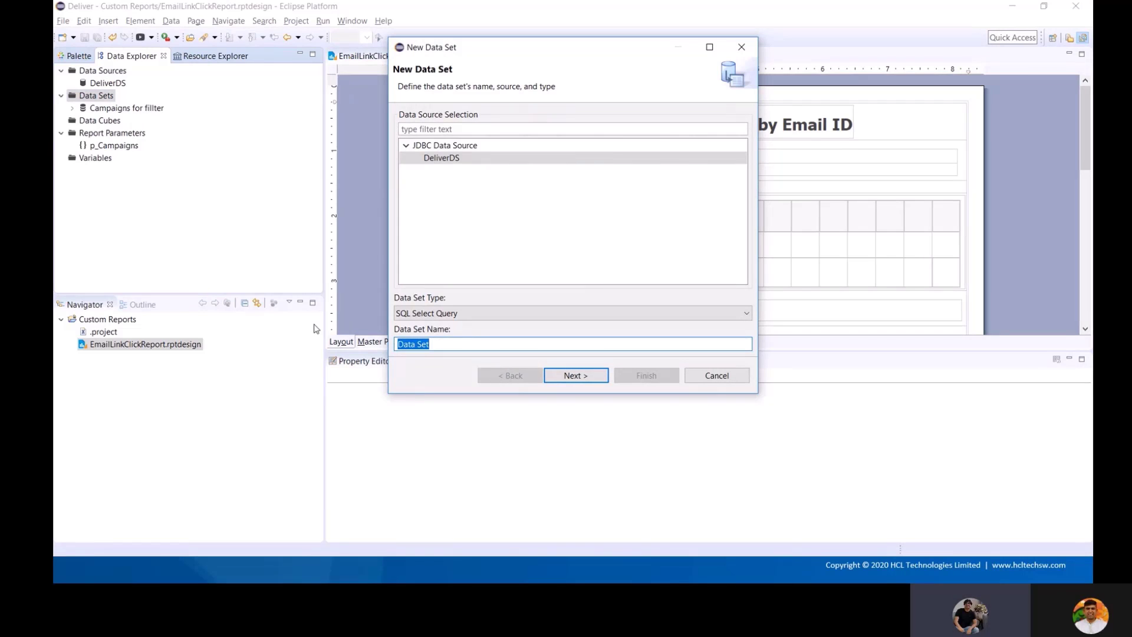
type("Email")
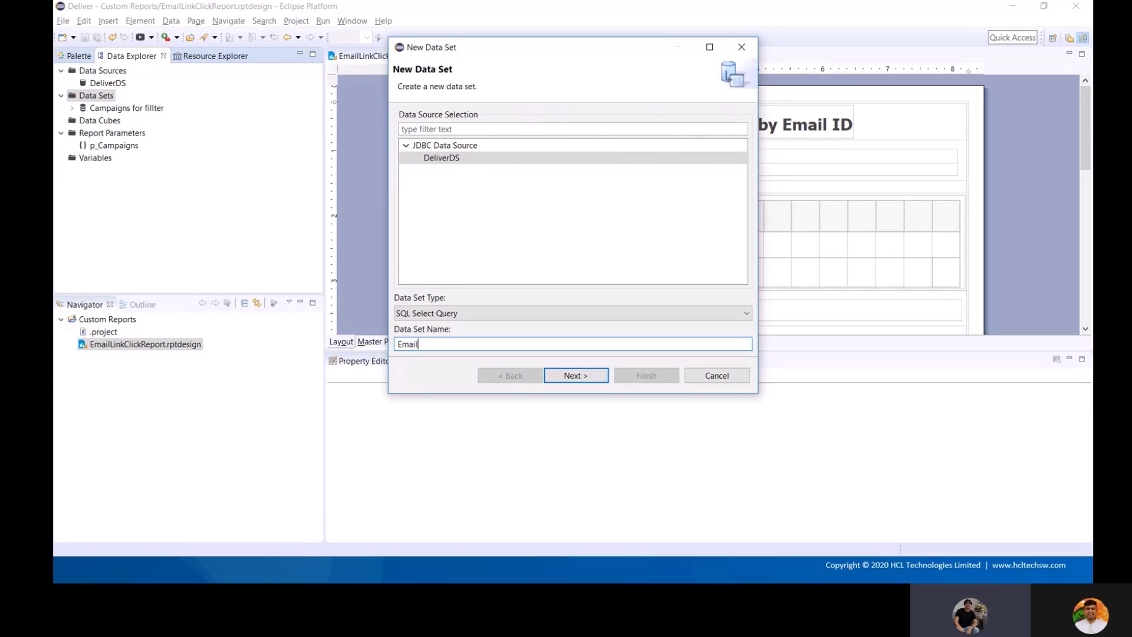
type("Link")
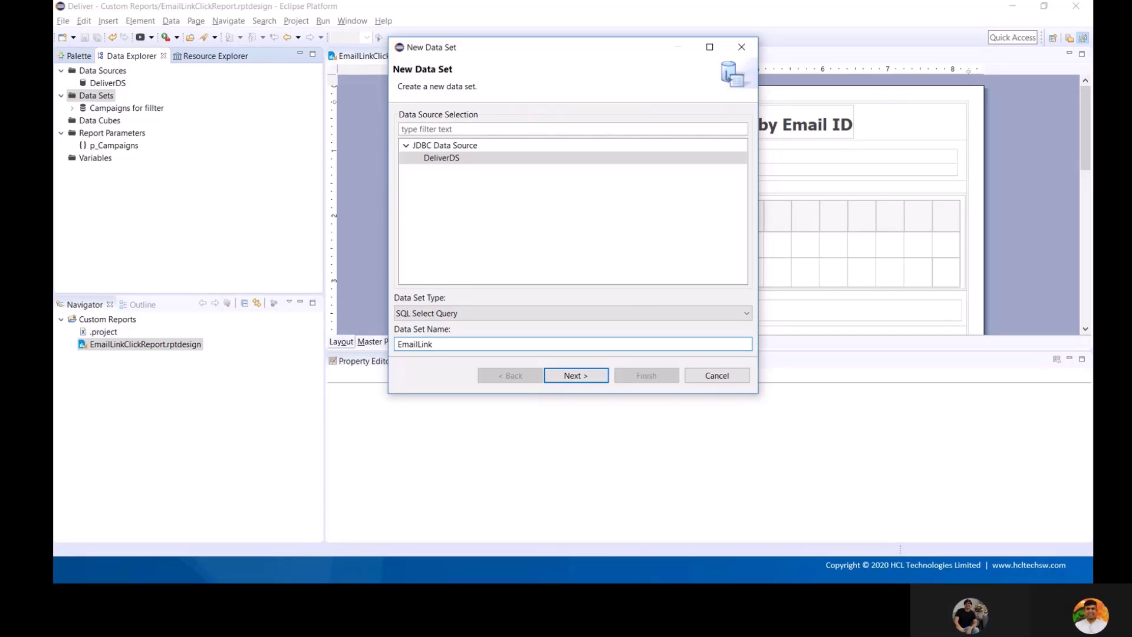
type("Data")
left_click(577, 376)
Step: Replace the default query text of the data set with the copied SELECT query and enlarge the dialog
key("ctrl+a")
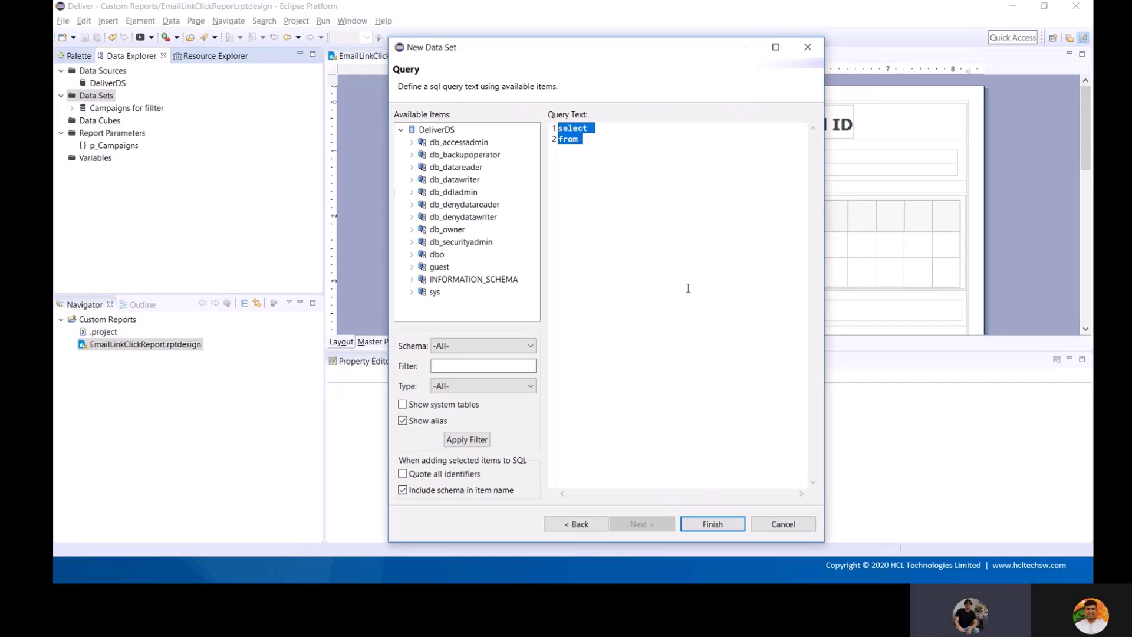
key("ctrl+v")
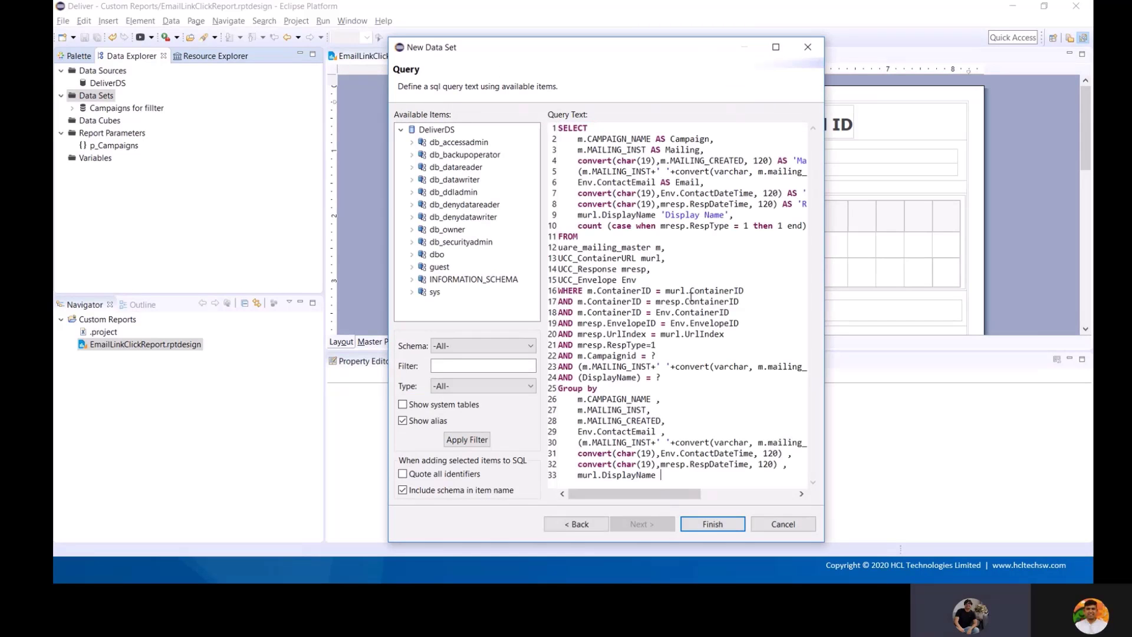
left_click(776, 47)
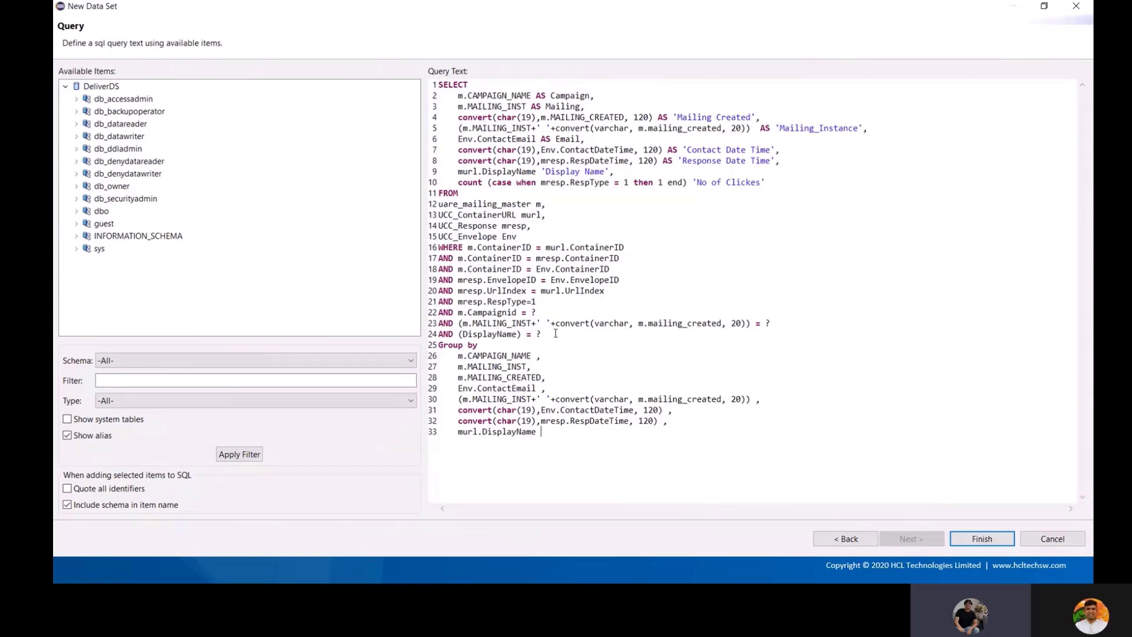
Step: Set the query's Campaignid condition to 18 and its DisplayName condition to 'Home', and finish creating the data set
left_click_drag(552, 335, 537, 334)
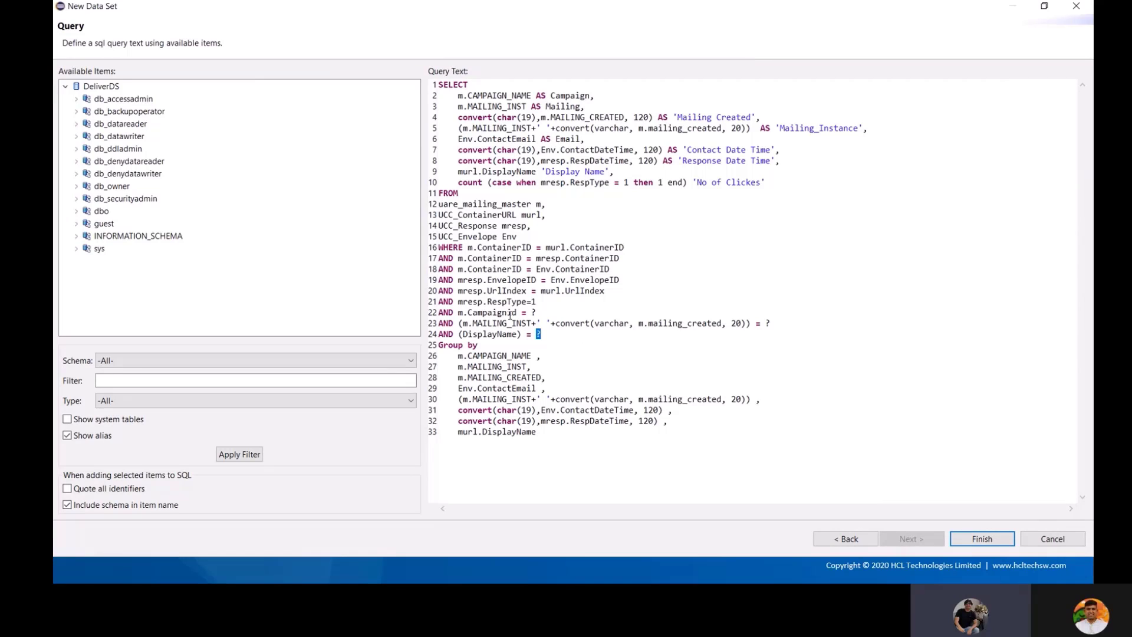
left_click_drag(538, 313, 530, 313)
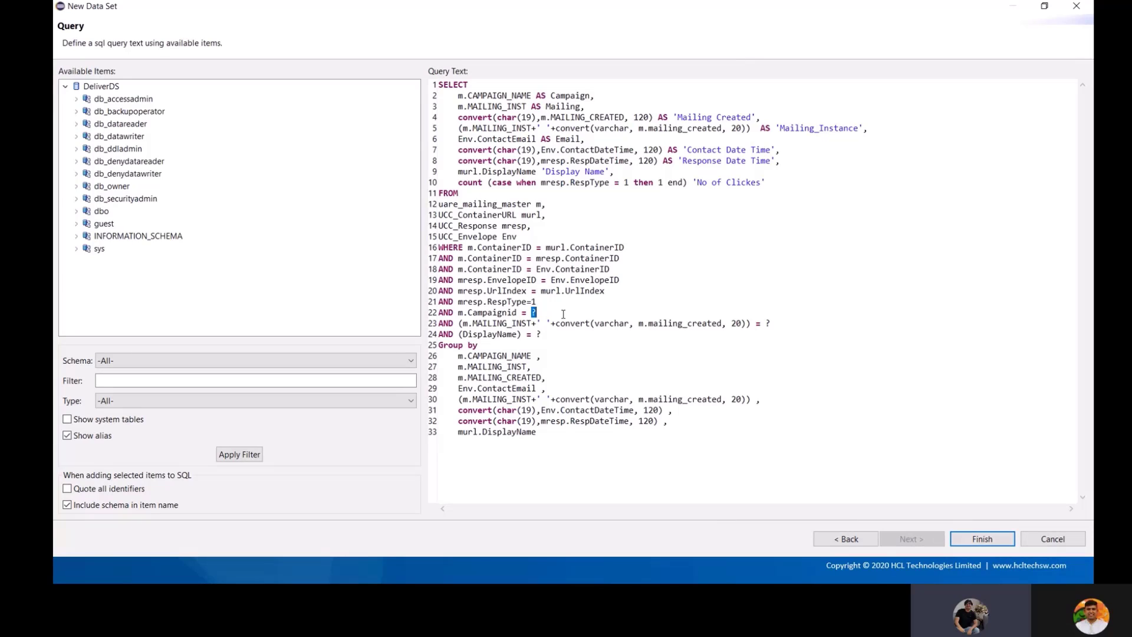
type("18")
left_click_drag(536, 334, 545, 334)
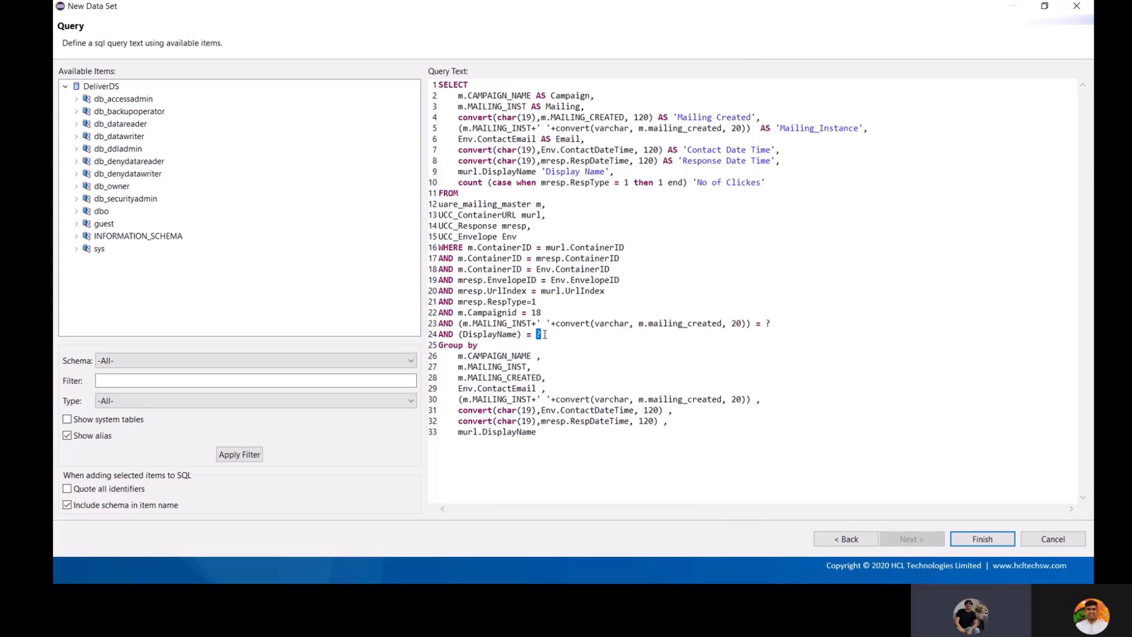
type("'")
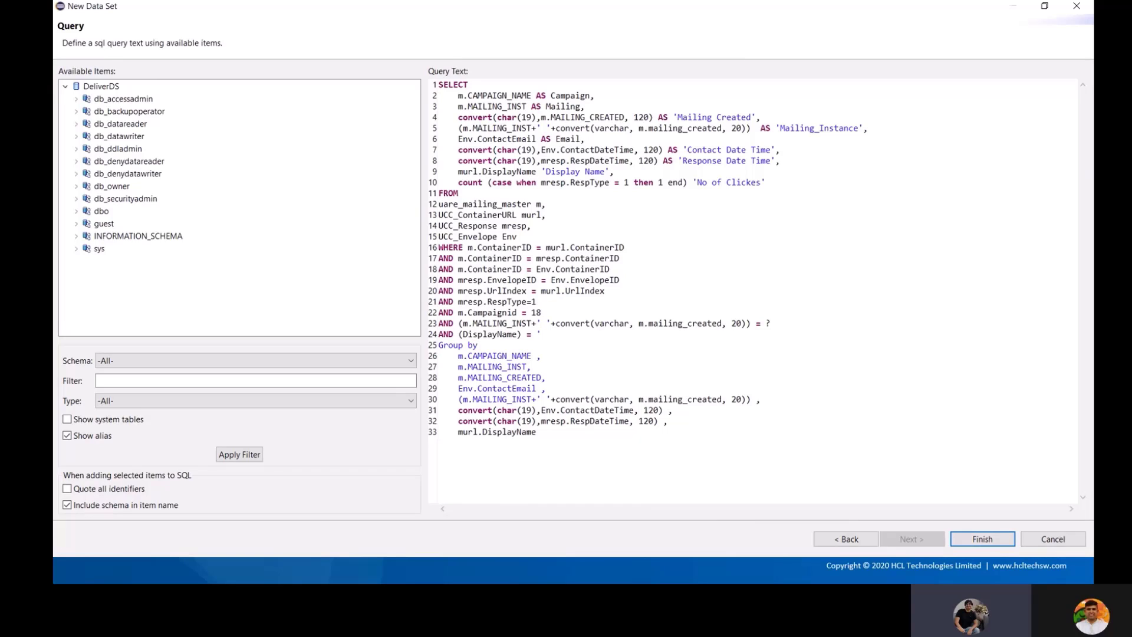
type("Home'")
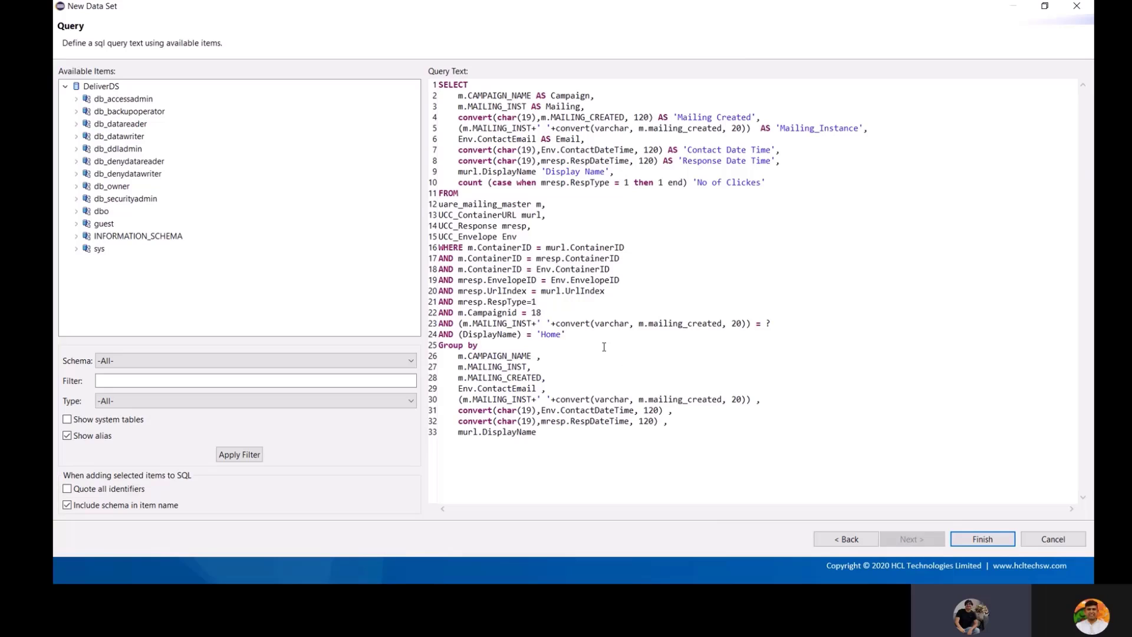
left_click(981, 537)
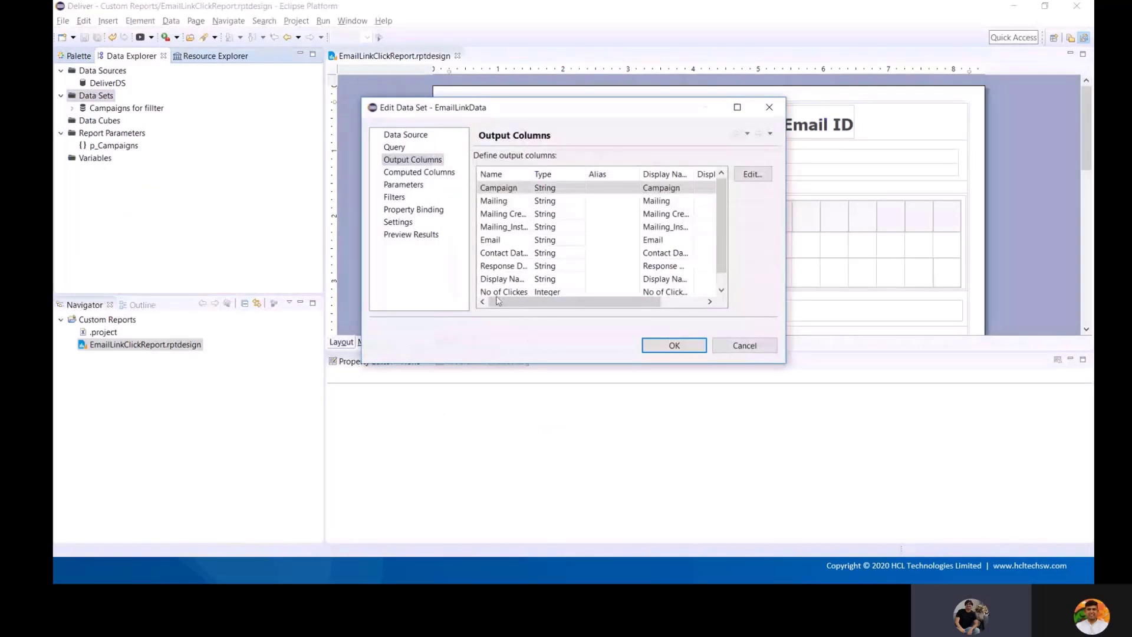
Step: Review EmailLinkData's output columns with their full names, including the display name settings of the No of Clickes column
left_click(738, 106)
left_click_drag(222, 71, 306, 72)
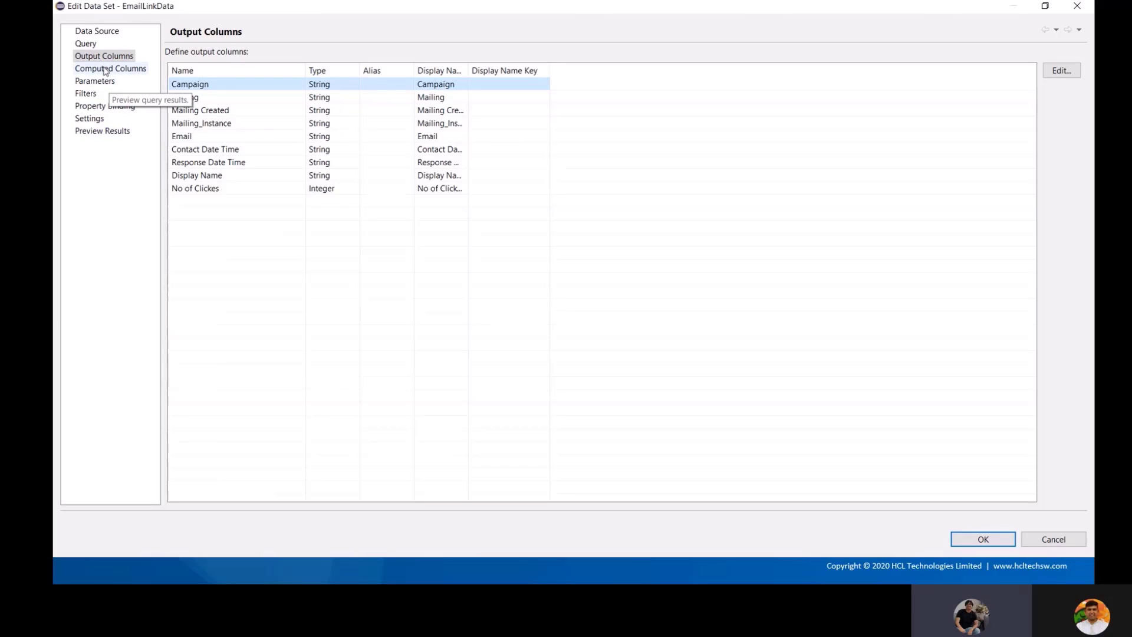
left_click_drag(469, 71, 549, 72)
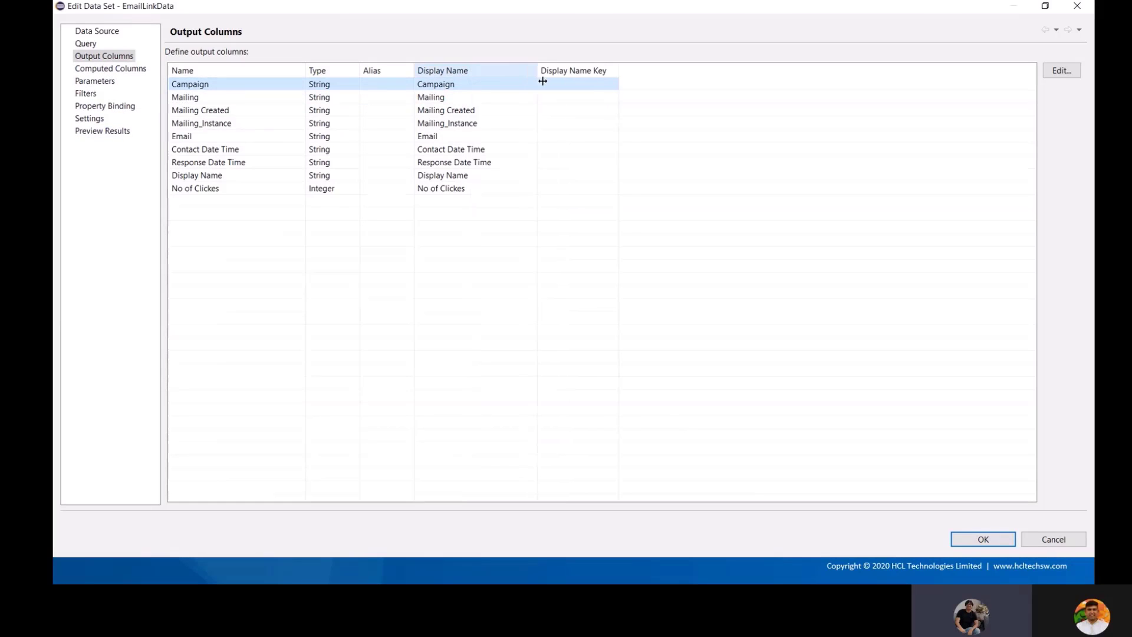
left_click(481, 190)
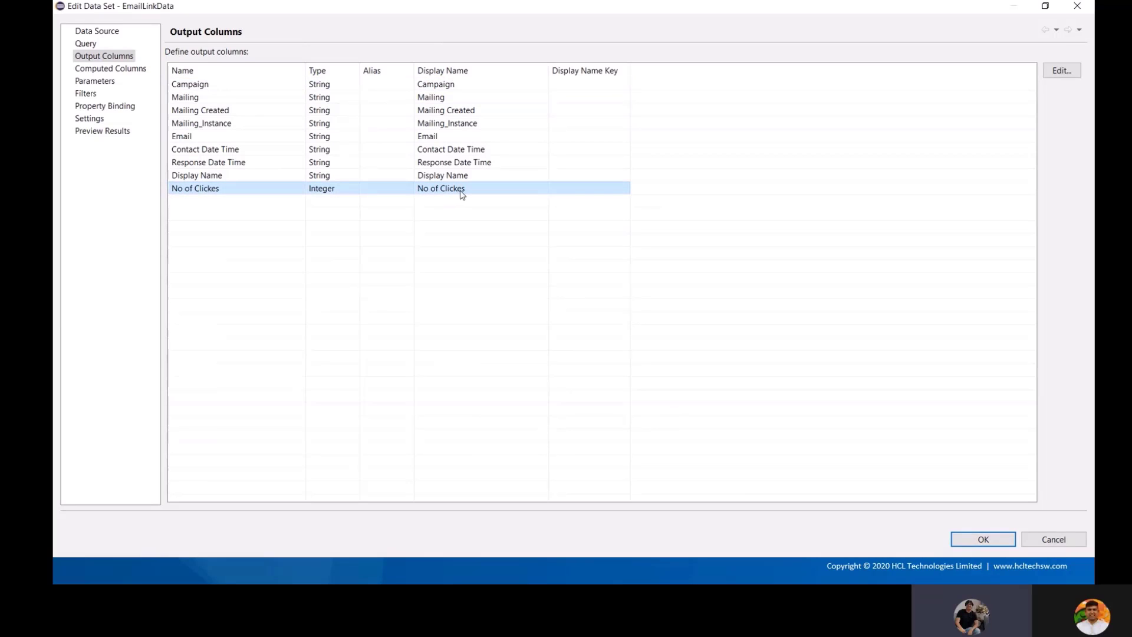
double_click(473, 189)
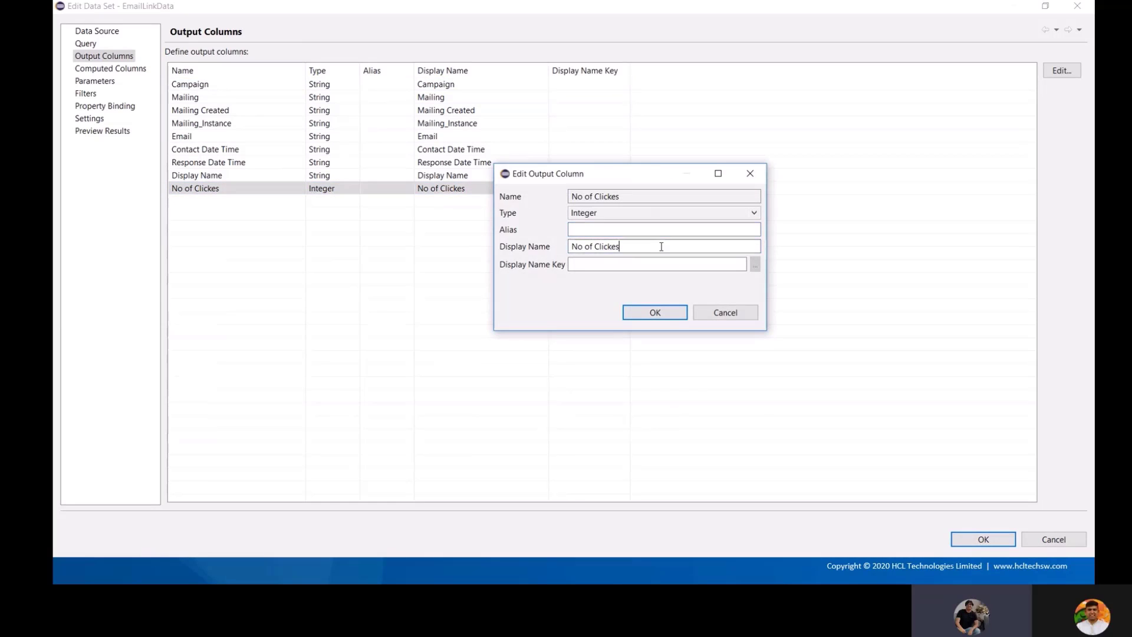
left_click_drag(662, 245, 384, 250)
left_click(725, 312)
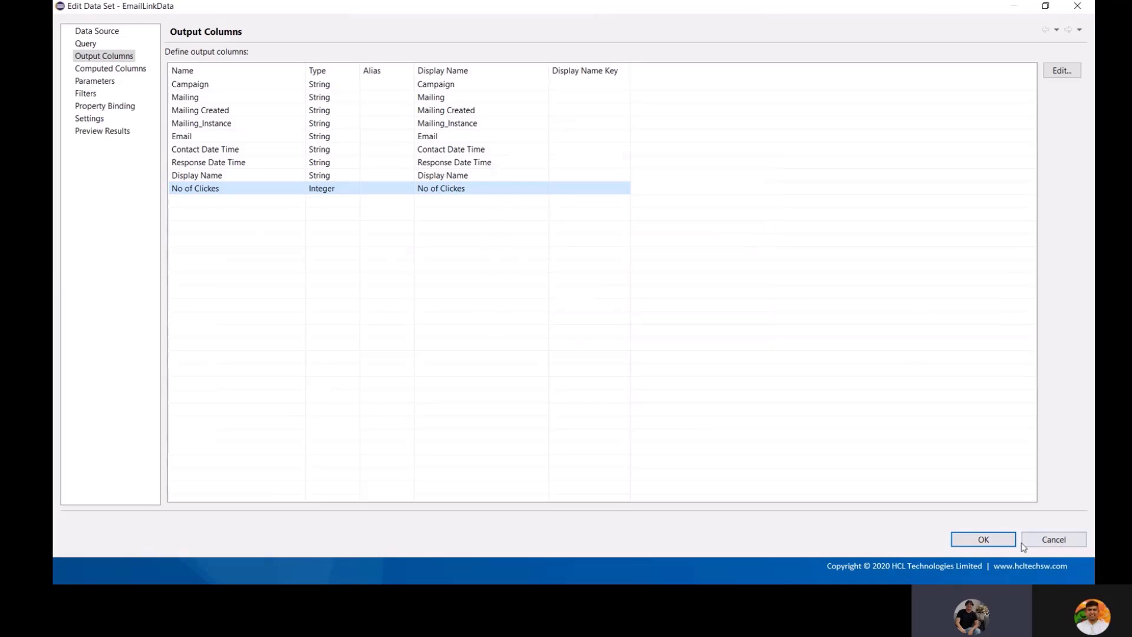
Step: Accept the EmailLinkData data set, save the report and expand the data set to list its columns
left_click(988, 541)
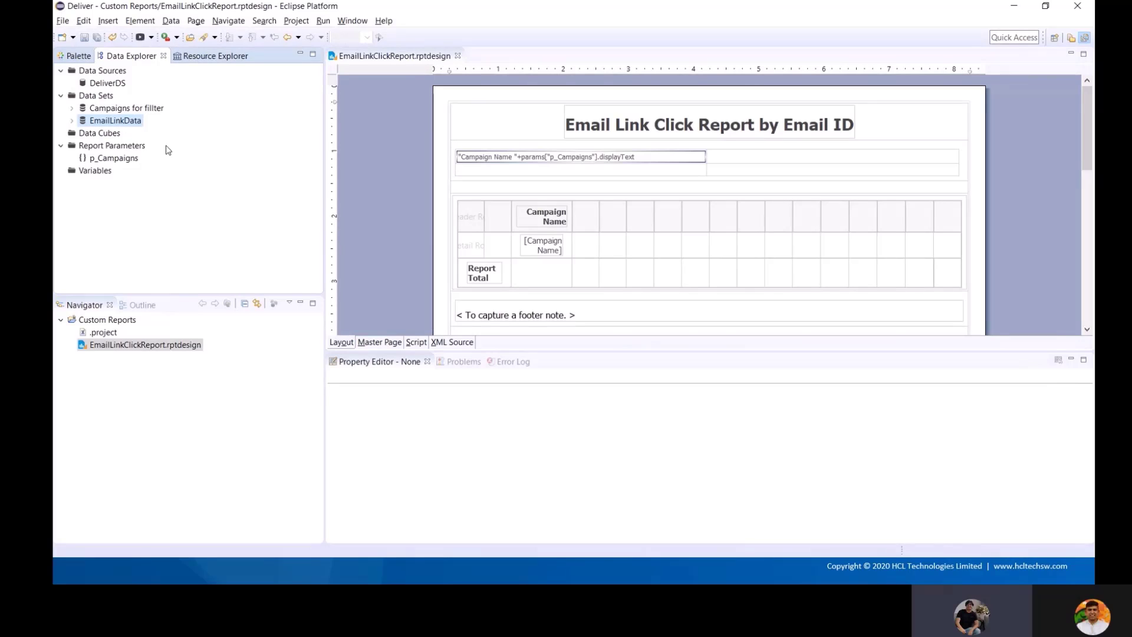
left_click(86, 39)
left_click(72, 121)
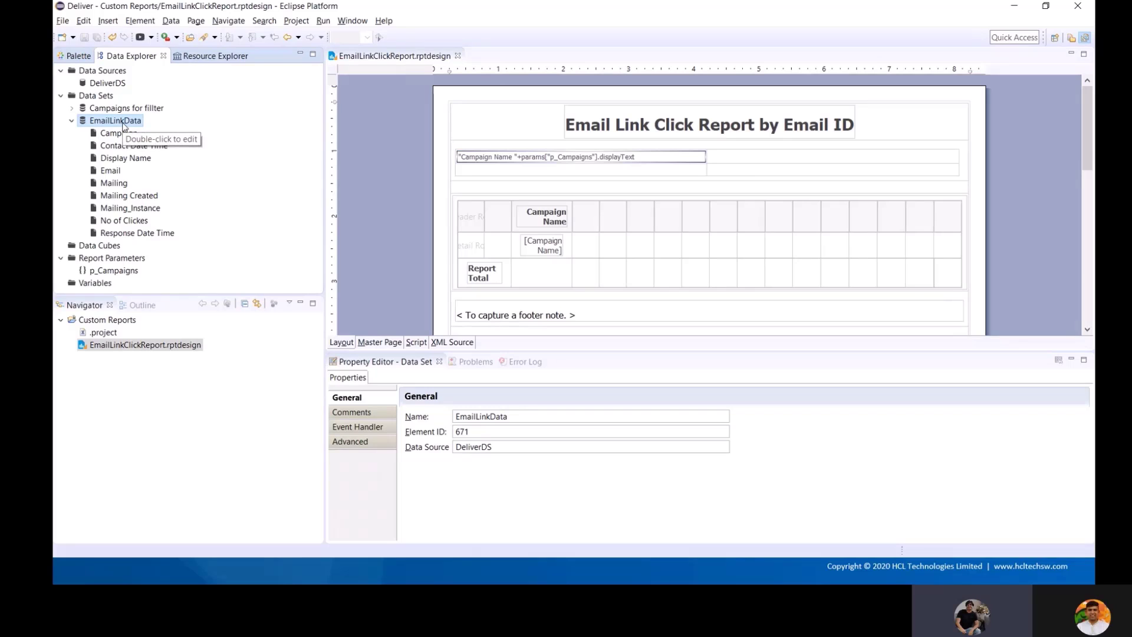
Step: Edit EmailLinkData's query so that the Campaignid and DisplayName conditions each use a ? parameter instead of a fixed value
double_click(124, 121)
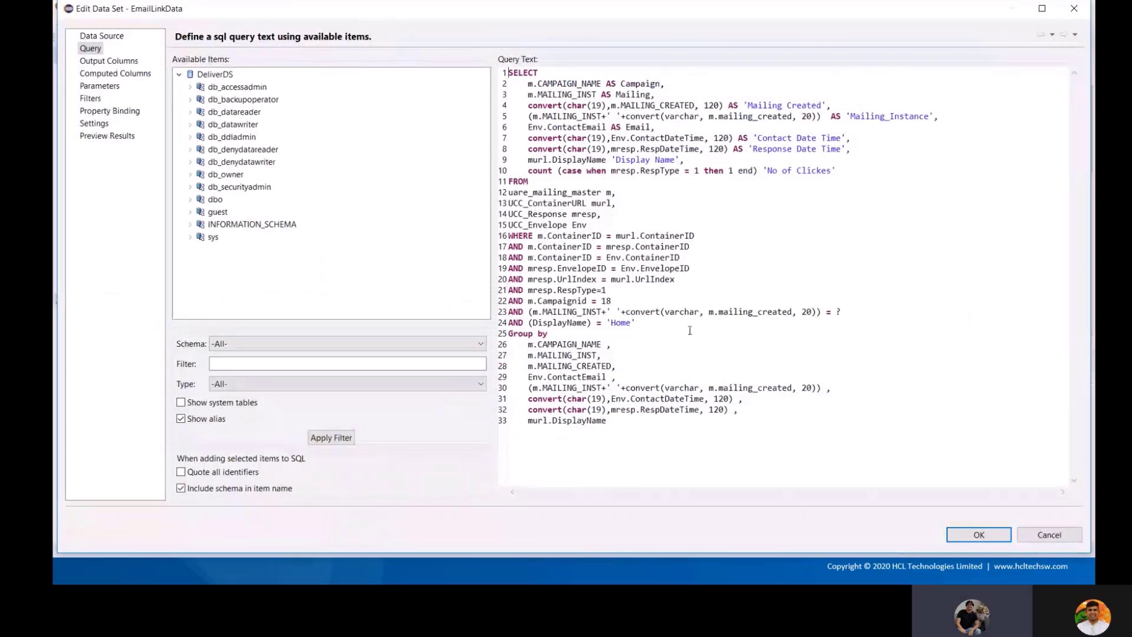
left_click_drag(602, 302, 632, 292)
left_click(604, 290)
left_click(639, 298)
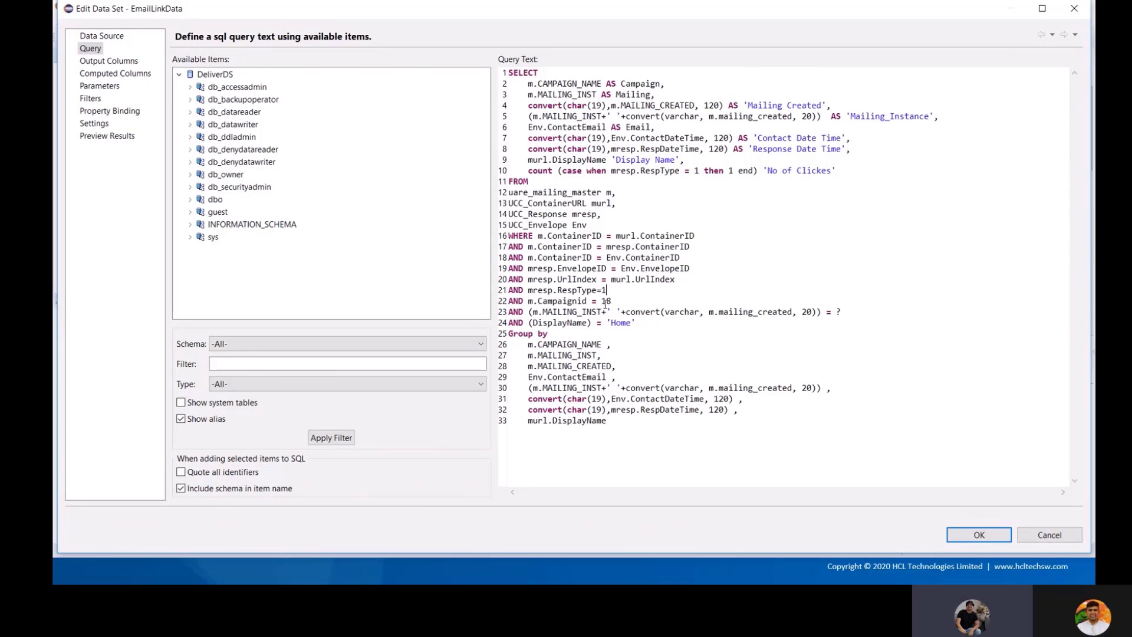
left_click_drag(601, 301, 615, 302)
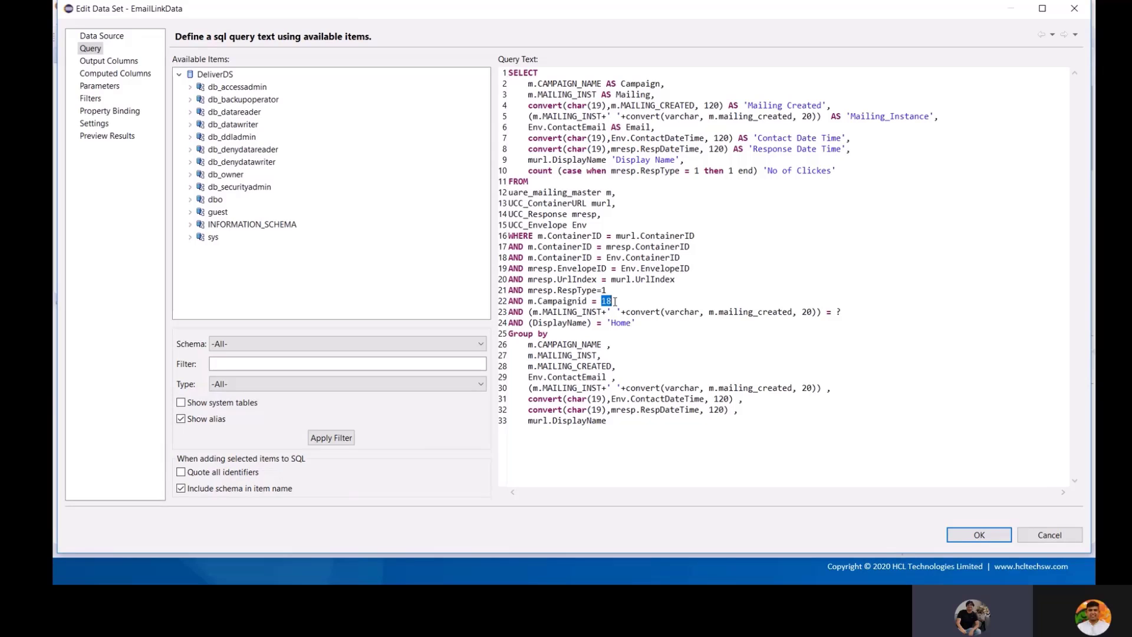
type("?")
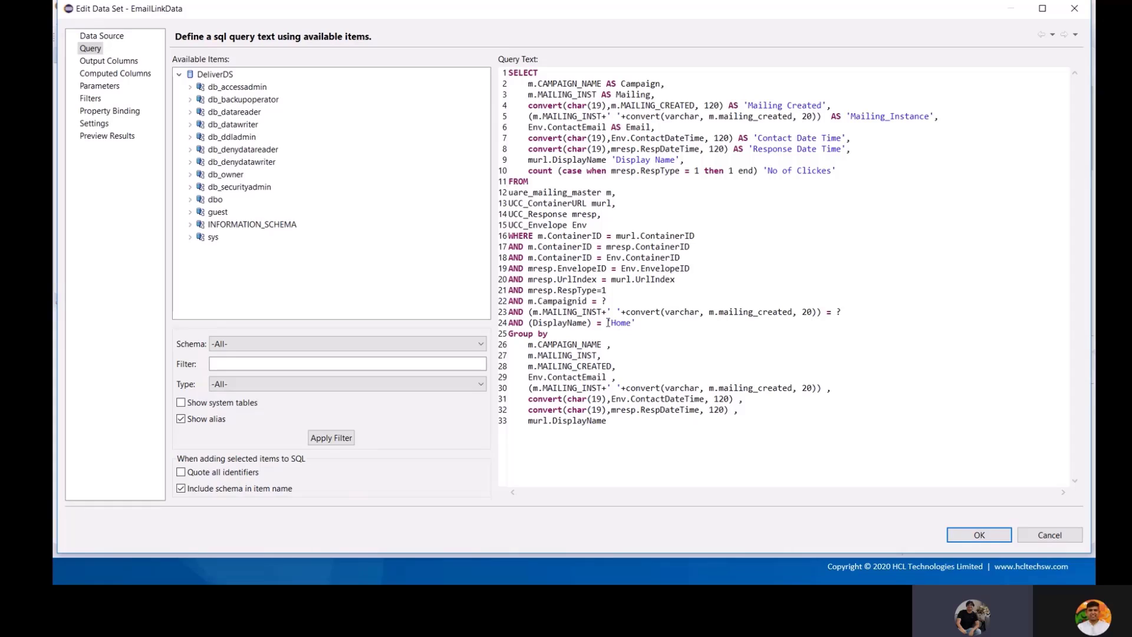
left_click_drag(607, 323, 636, 323)
left_click(647, 322)
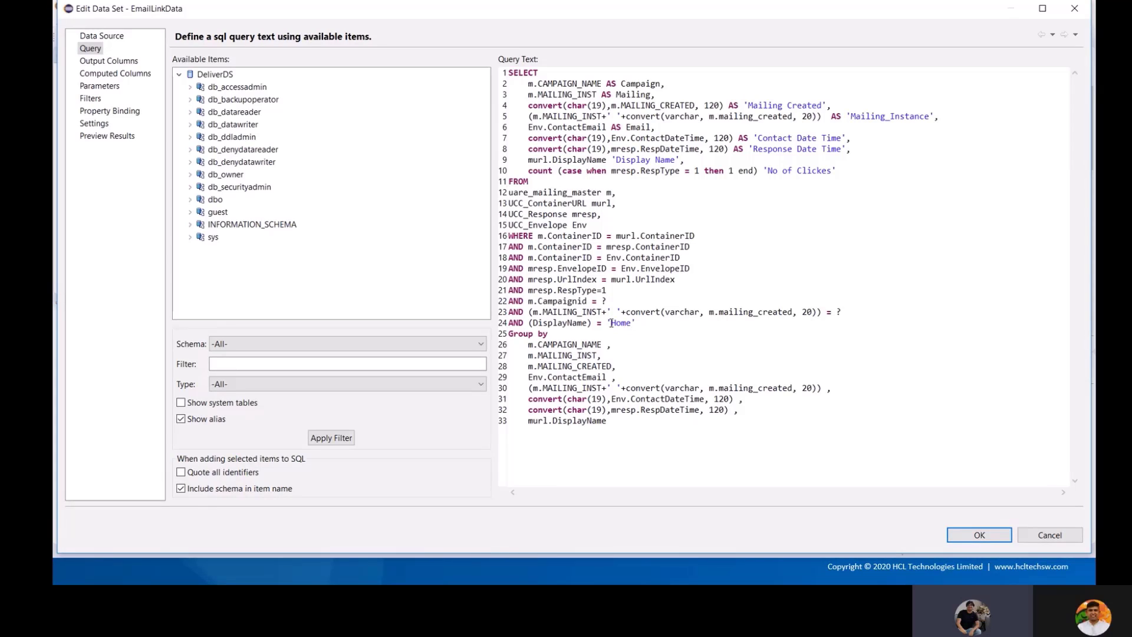
left_click_drag(607, 323, 635, 323)
type("?")
left_click(857, 312)
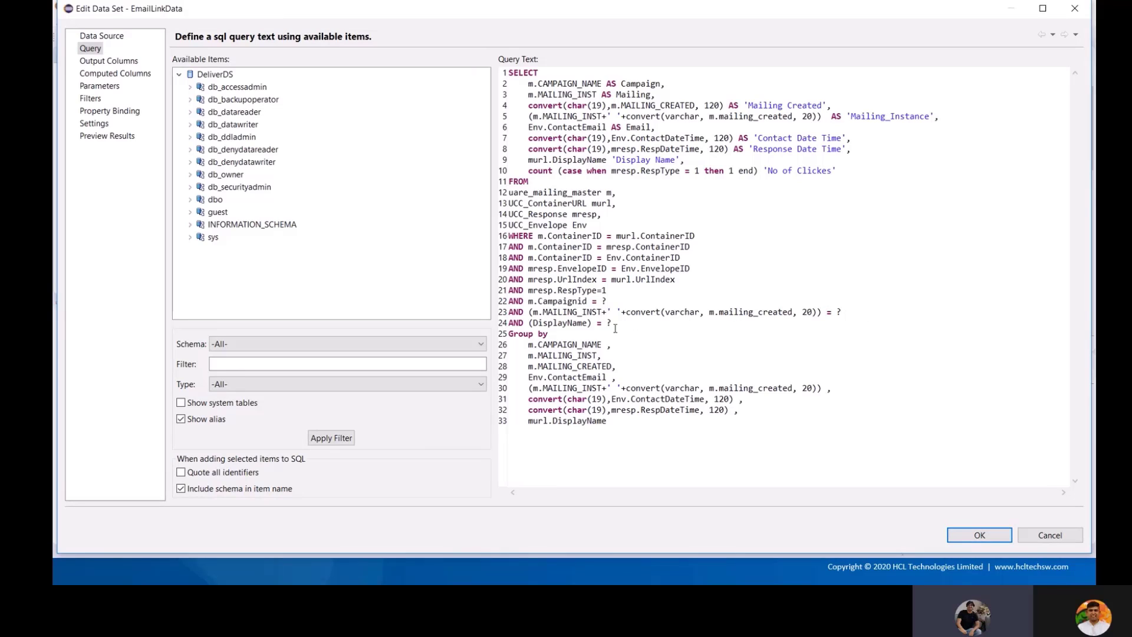
Step: Examine the query's three parameterized conditions for Campaignid, mailing instance and DisplayName
left_click_drag(613, 323, 480, 306)
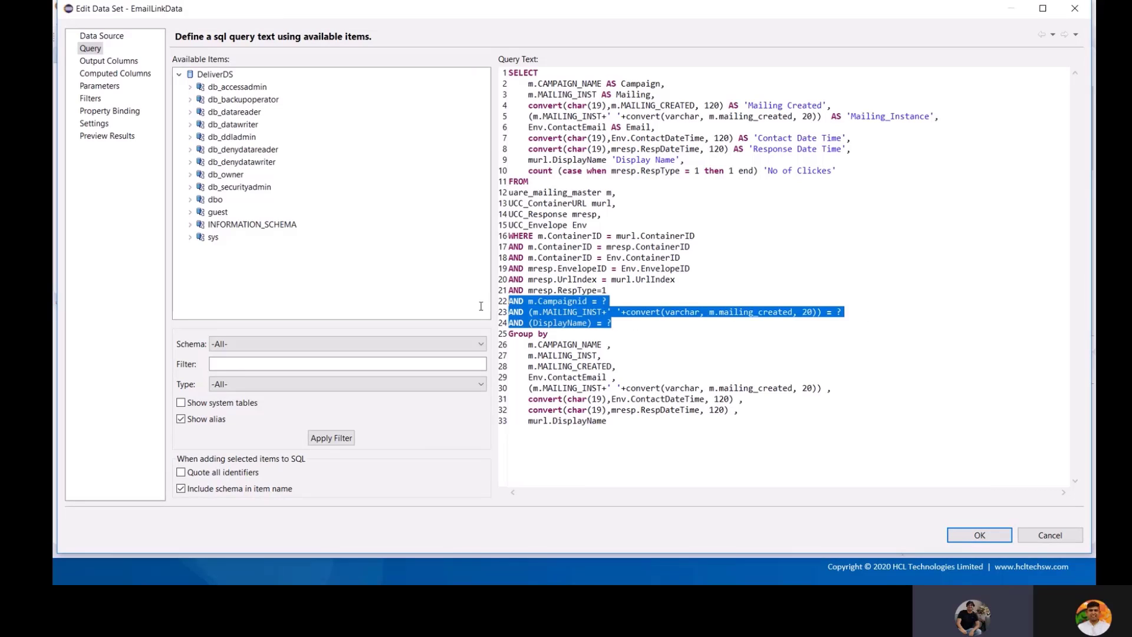
left_click(664, 337)
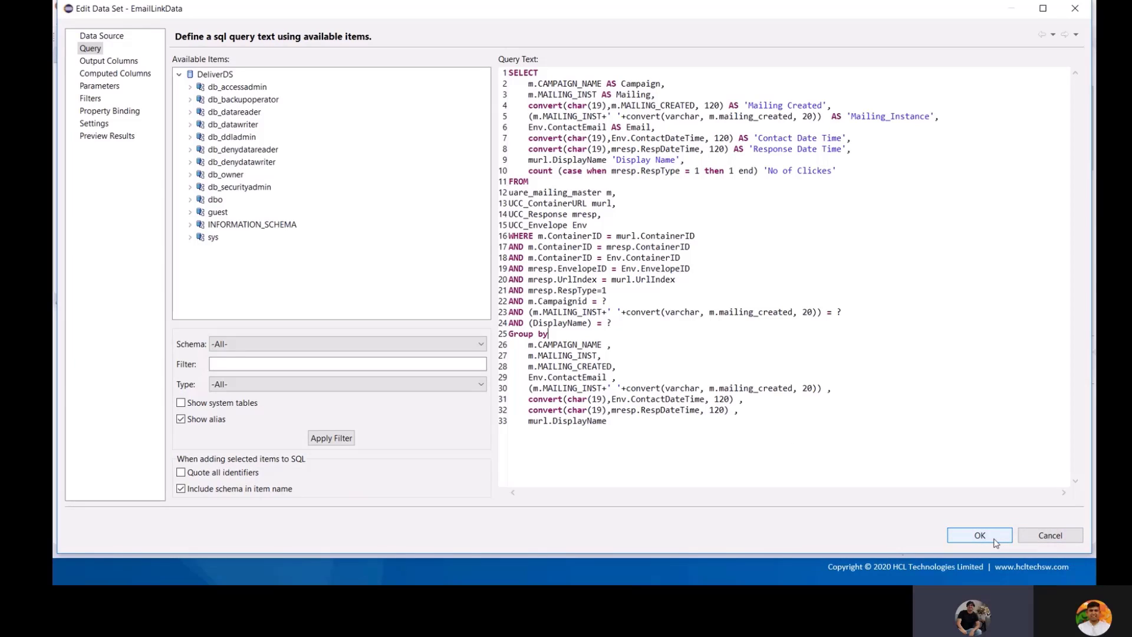
left_click_drag(529, 301, 647, 305)
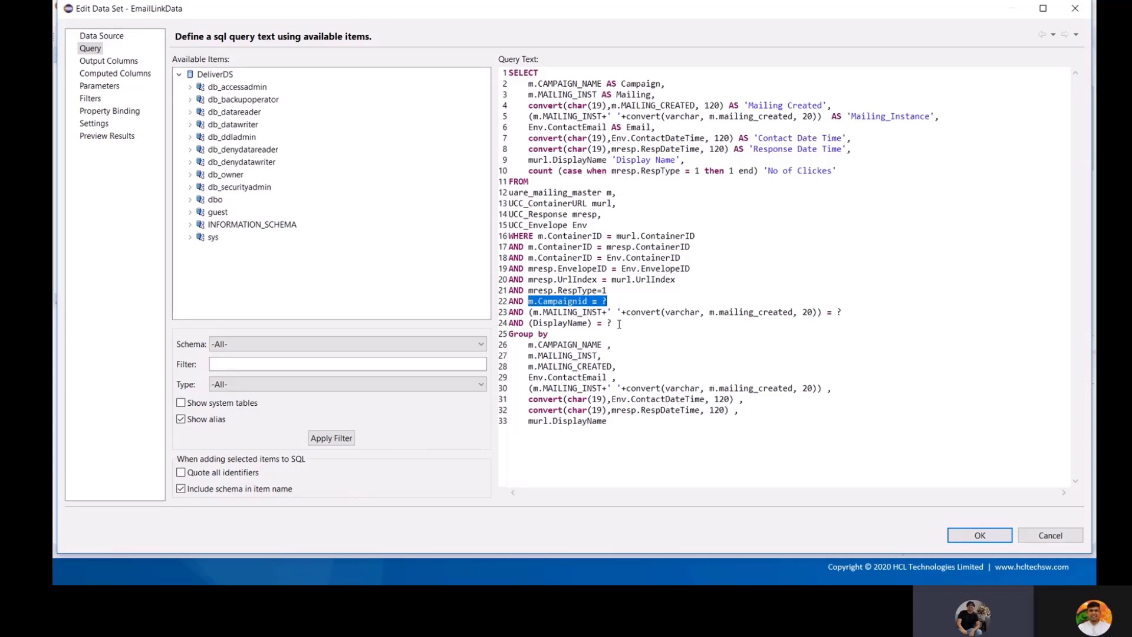
left_click_drag(613, 323, 493, 319)
left_click_drag(856, 310, 546, 312)
left_click_drag(621, 323, 515, 324)
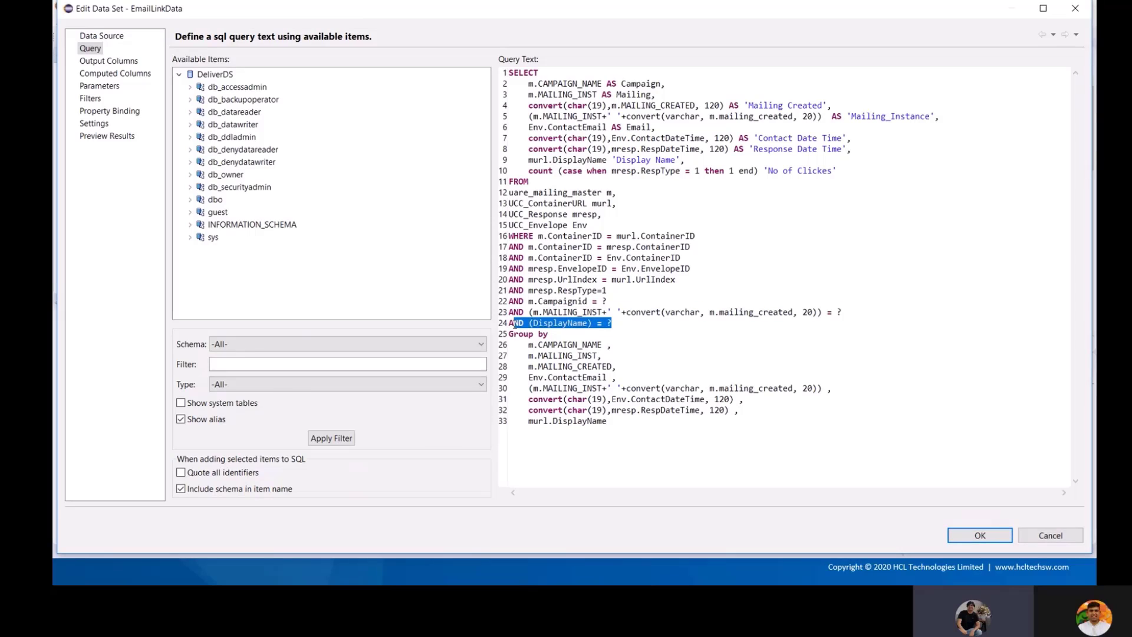
left_click(730, 346)
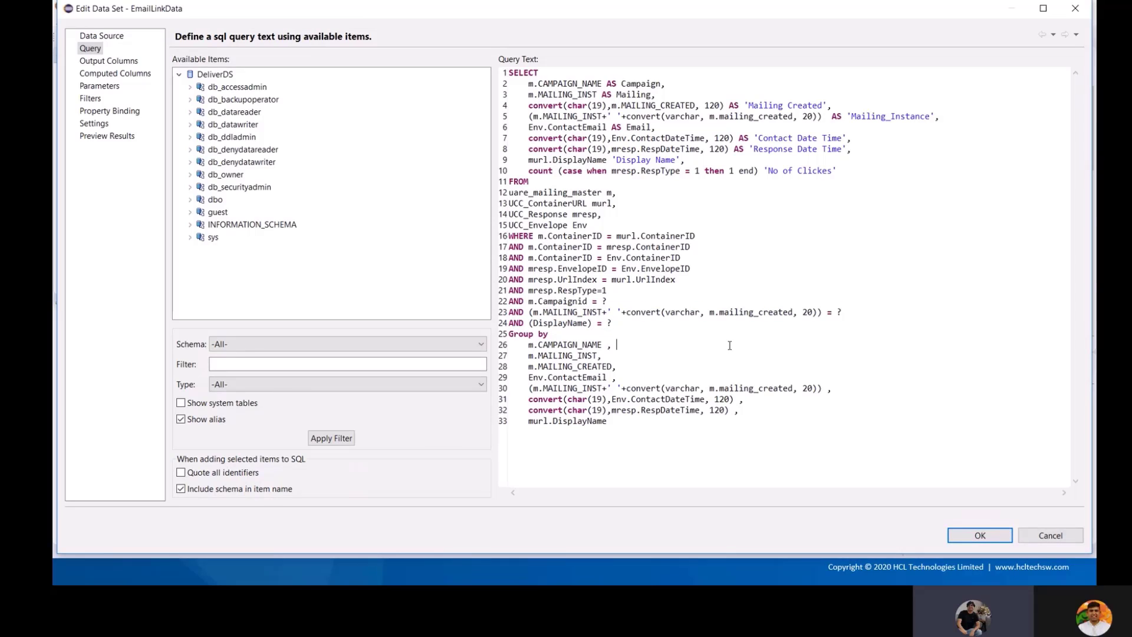
Step: Accept the edited EmailLinkData query and start a new report parameter named p_MailingInstances
left_click(993, 539)
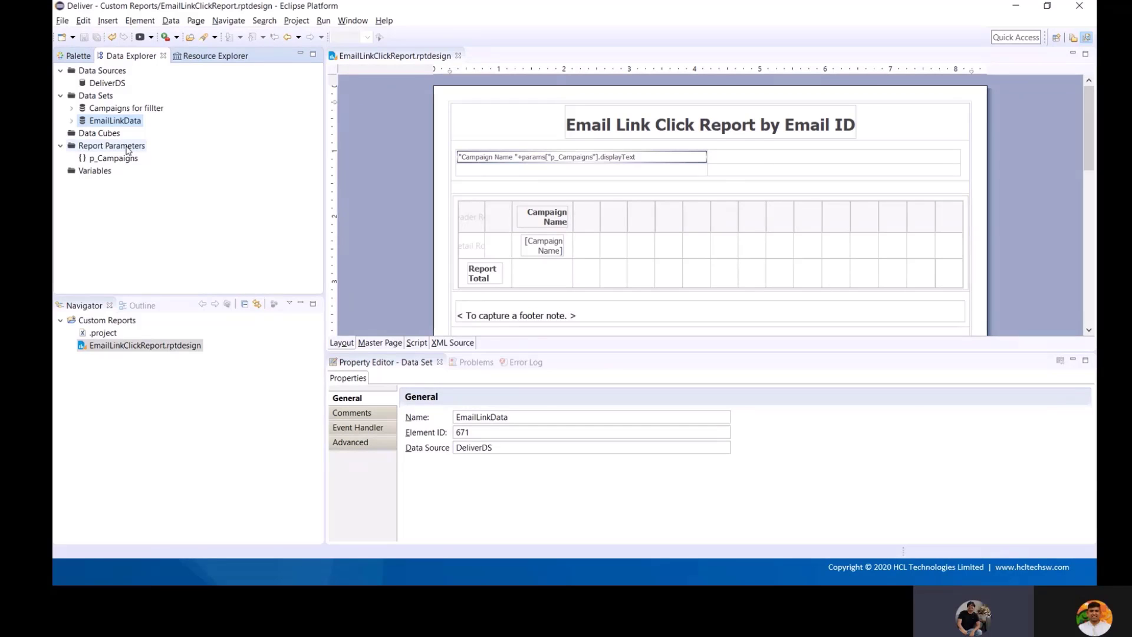
right_click(127, 149)
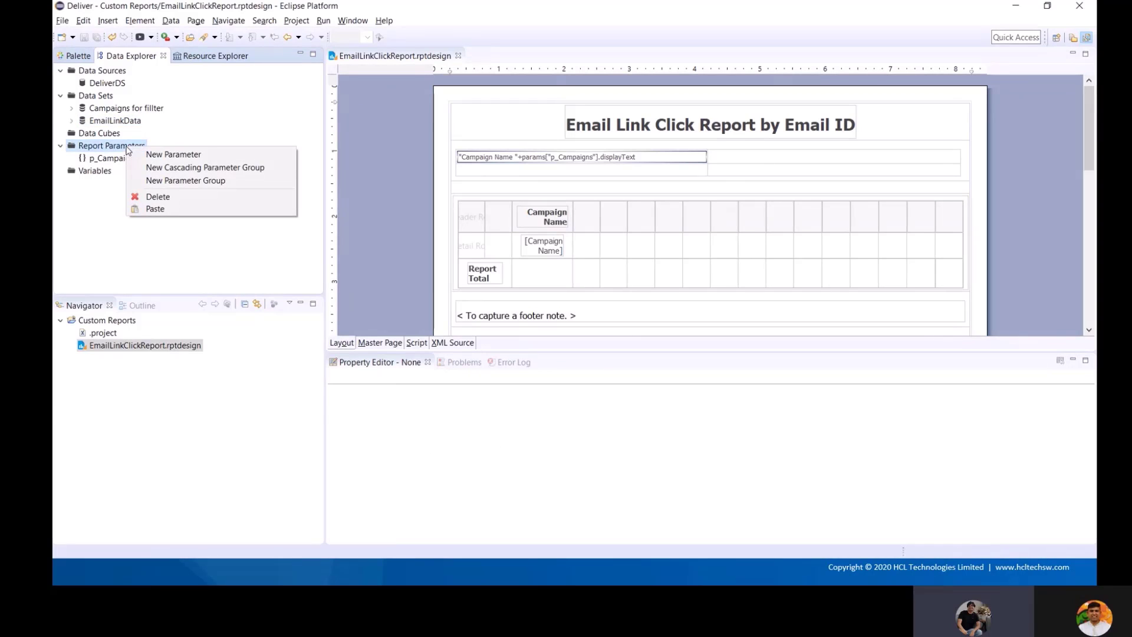
left_click(151, 155)
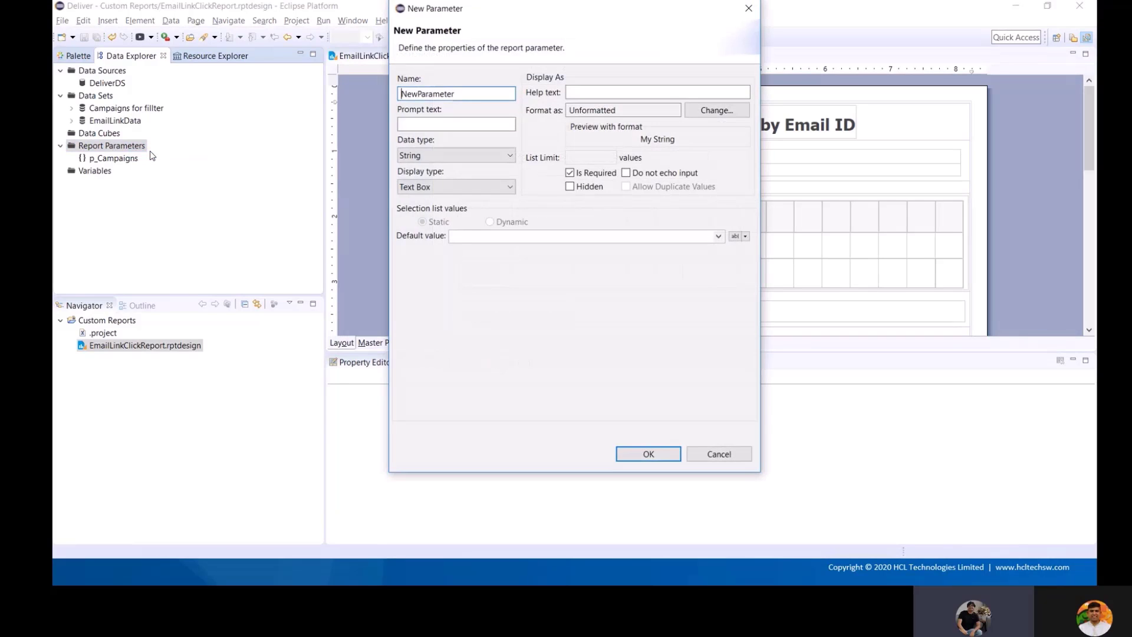
double_click(480, 94)
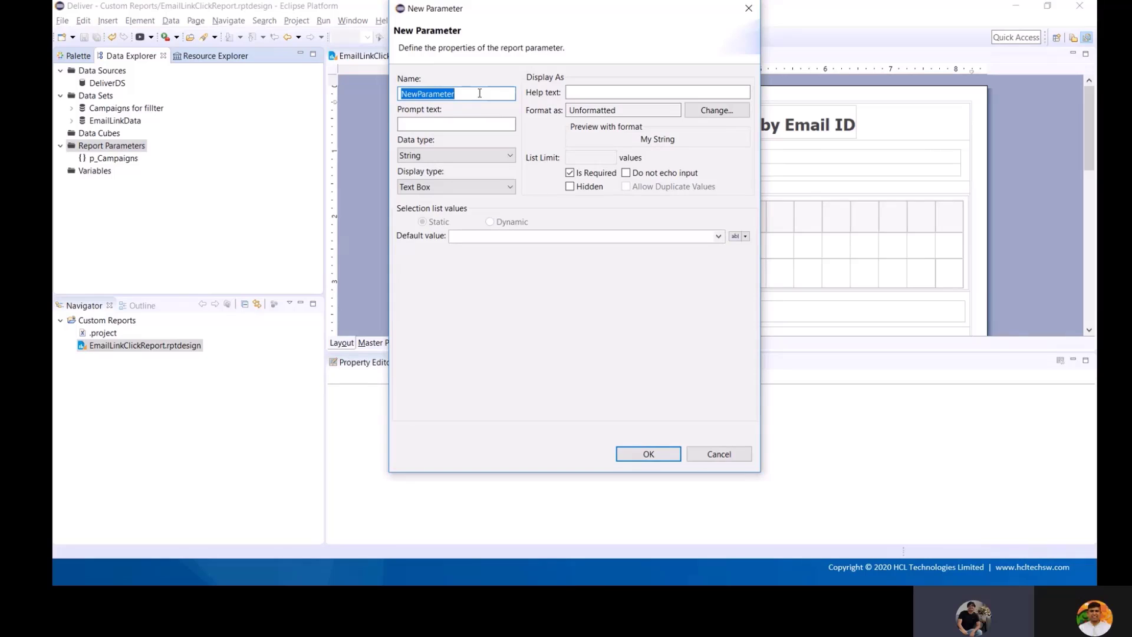
type("p_")
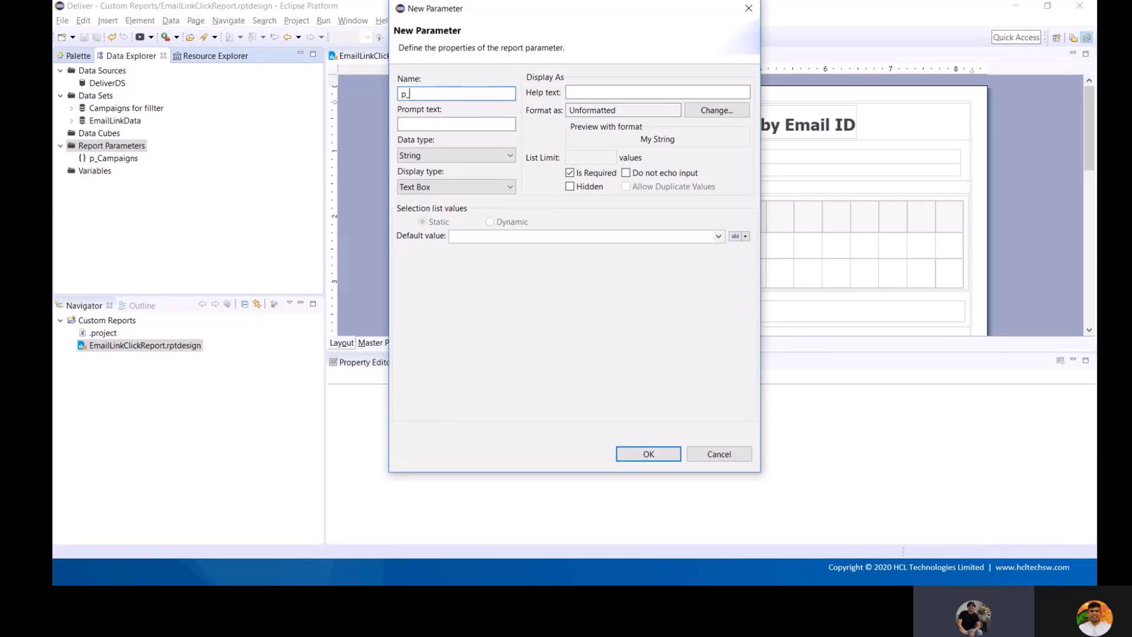
type("MailingInstance")
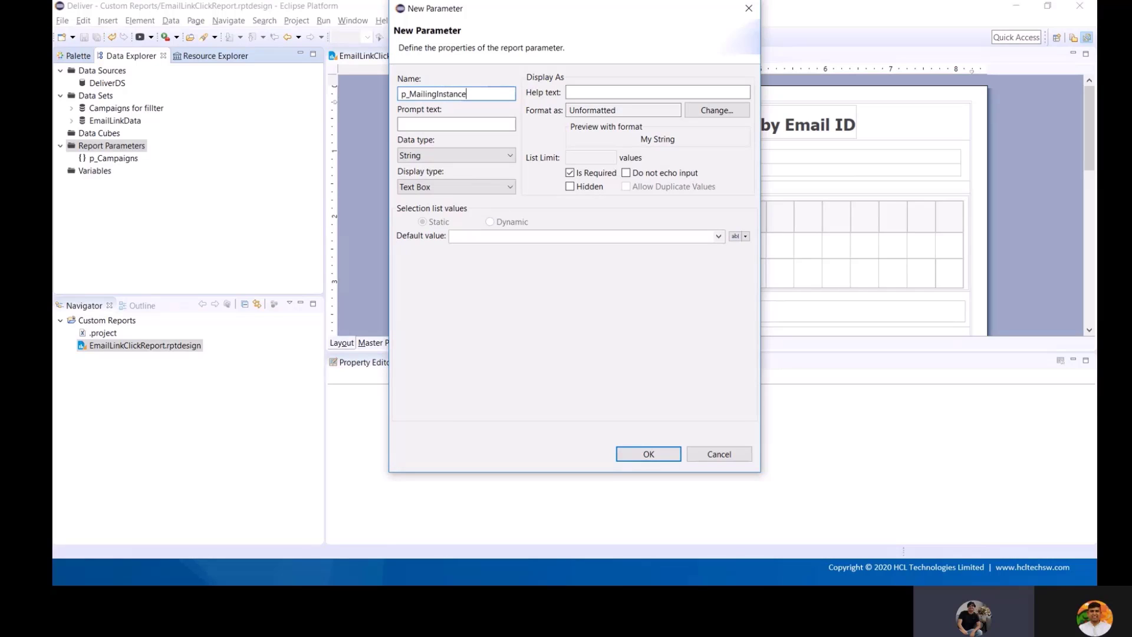
type("s")
Step: Give the new report parameter the prompt text "Select Mailing Instance(s)"
left_click(469, 124)
type("Select ma")
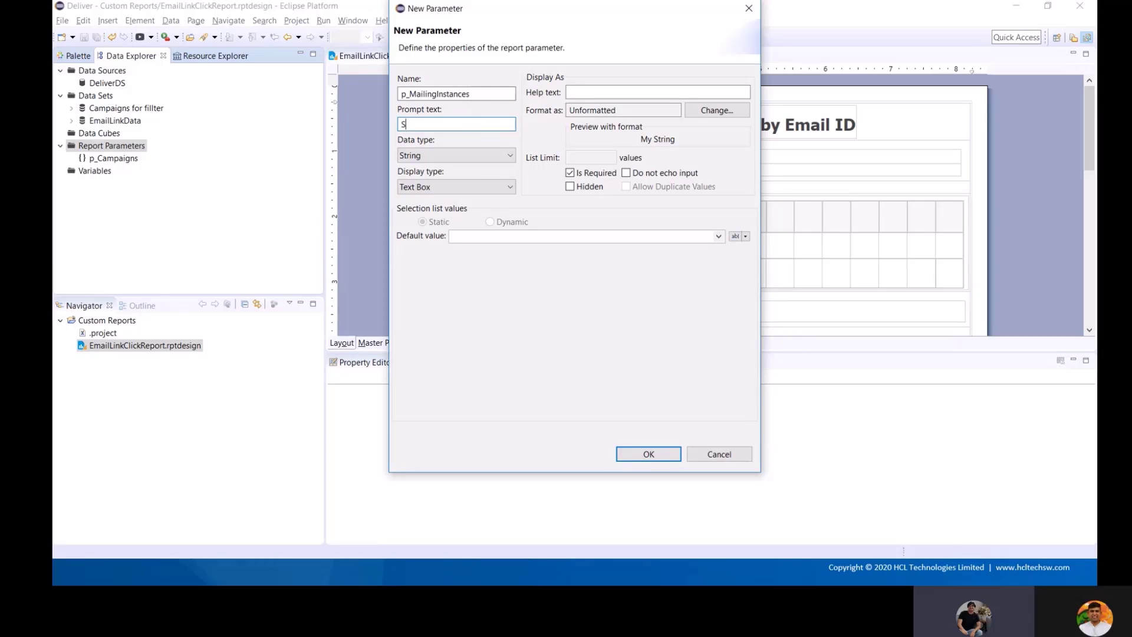
key("BackSpace")
key("BackSpace")
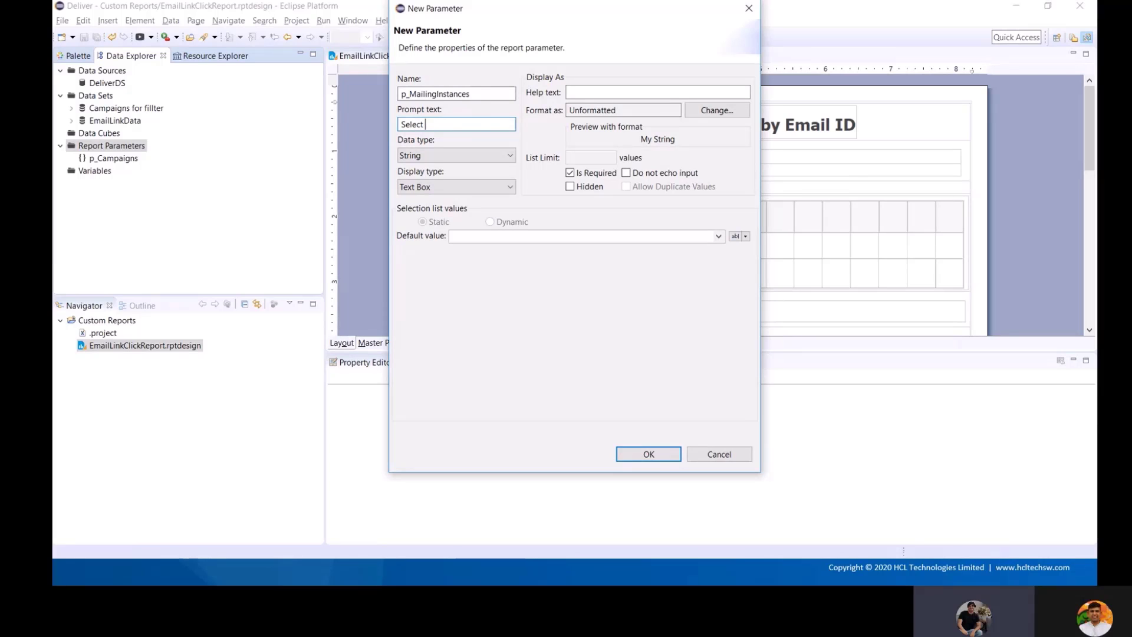
type("Mailing Ins")
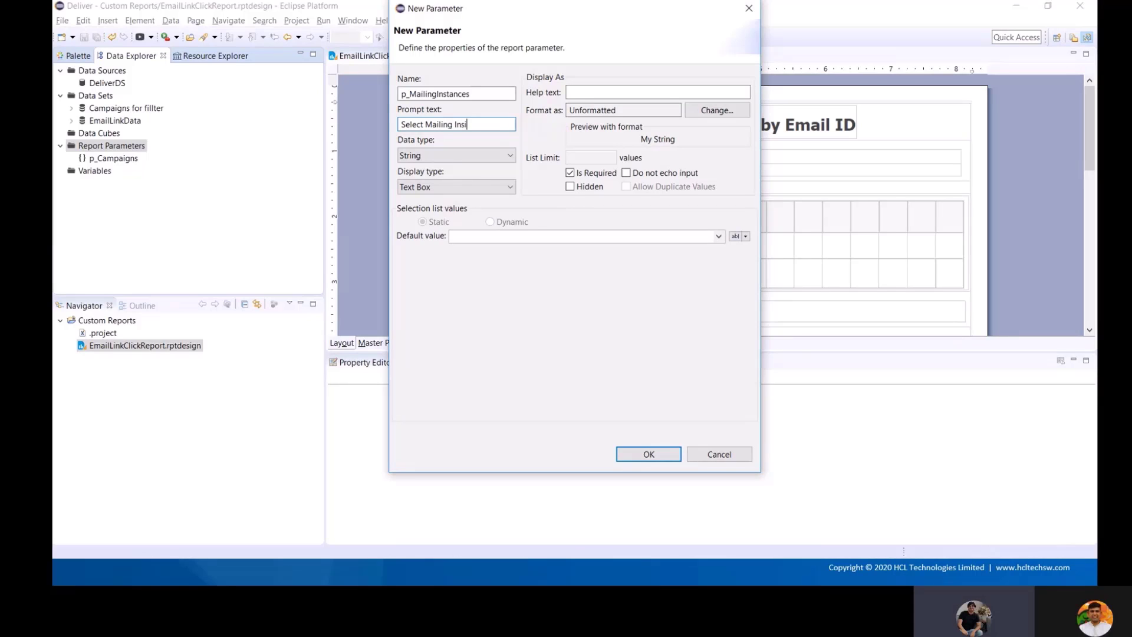
type("tances")
key("BackSpace")
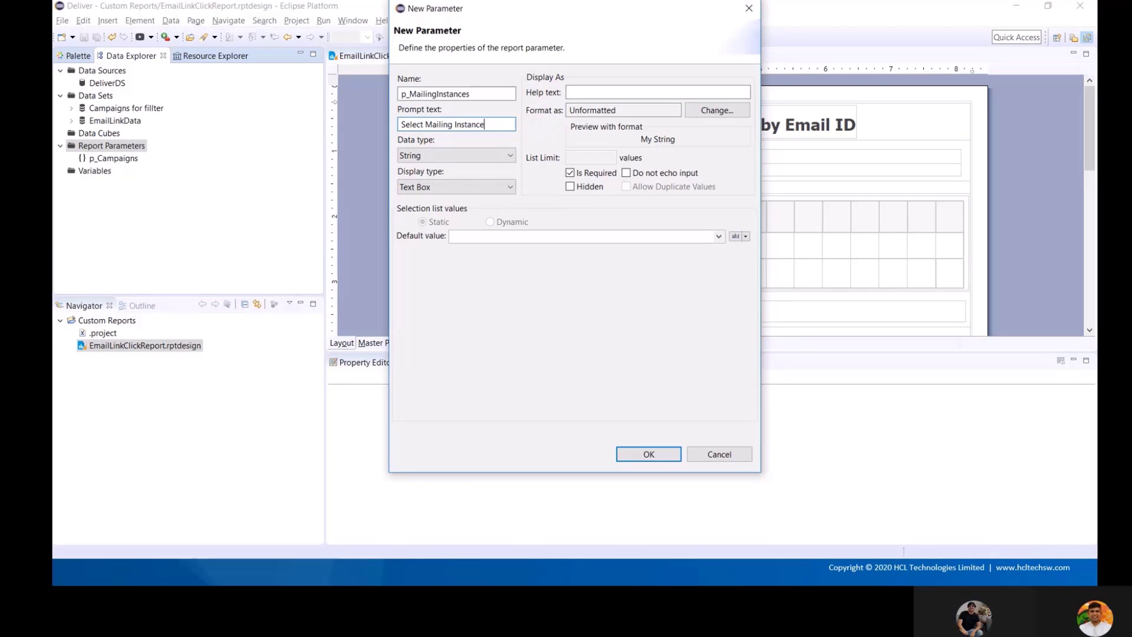
type("(s)")
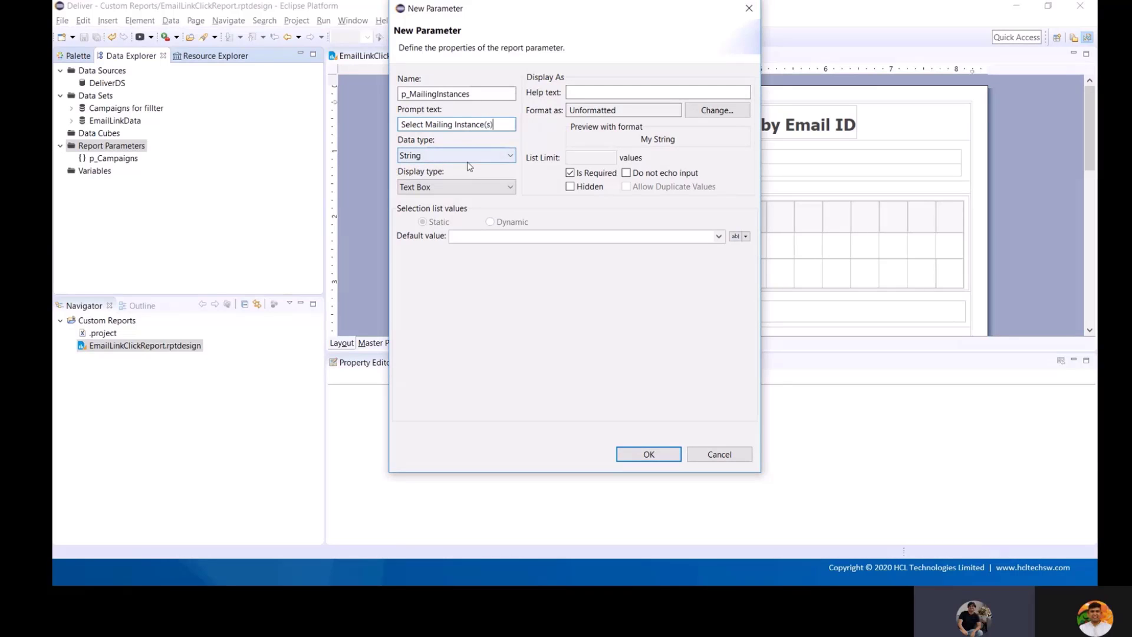
left_click(451, 188)
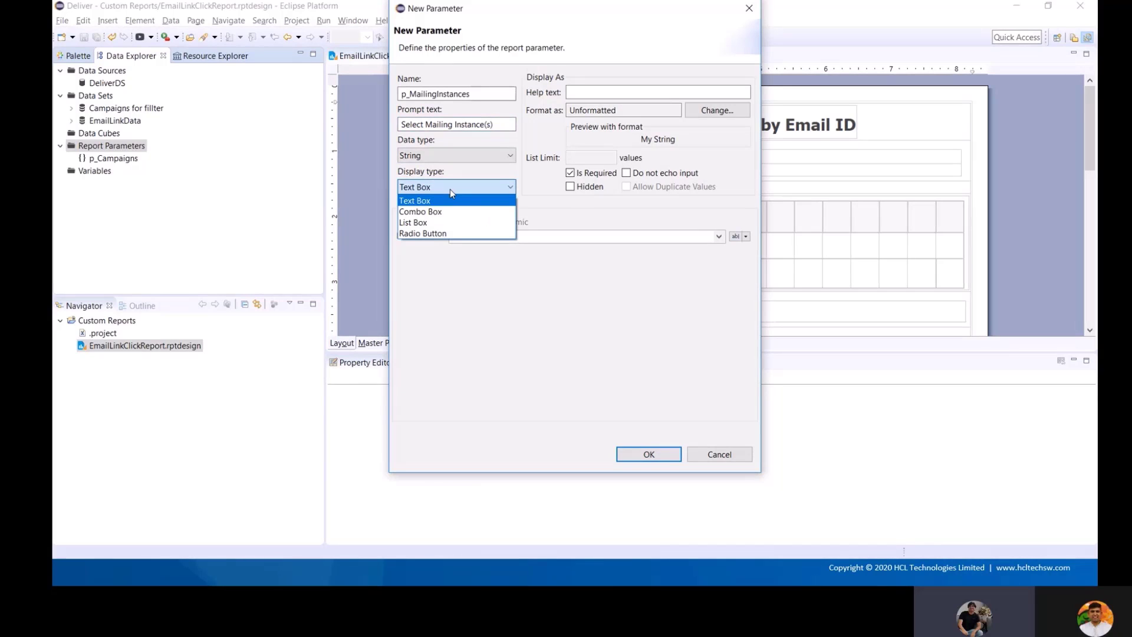
left_click(461, 223)
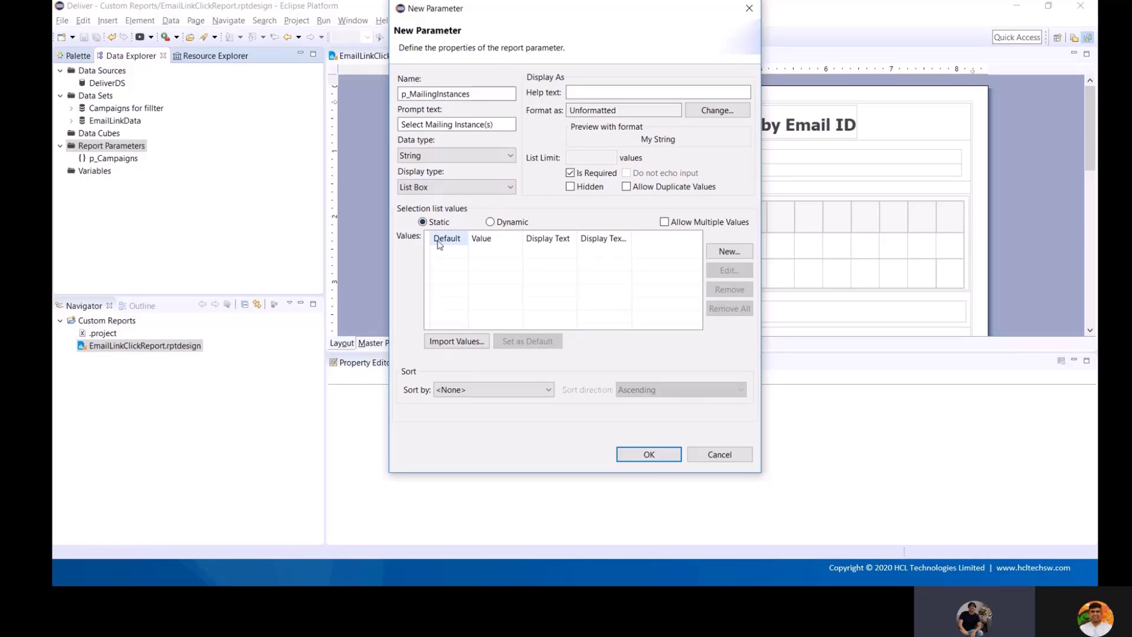
left_click(491, 223)
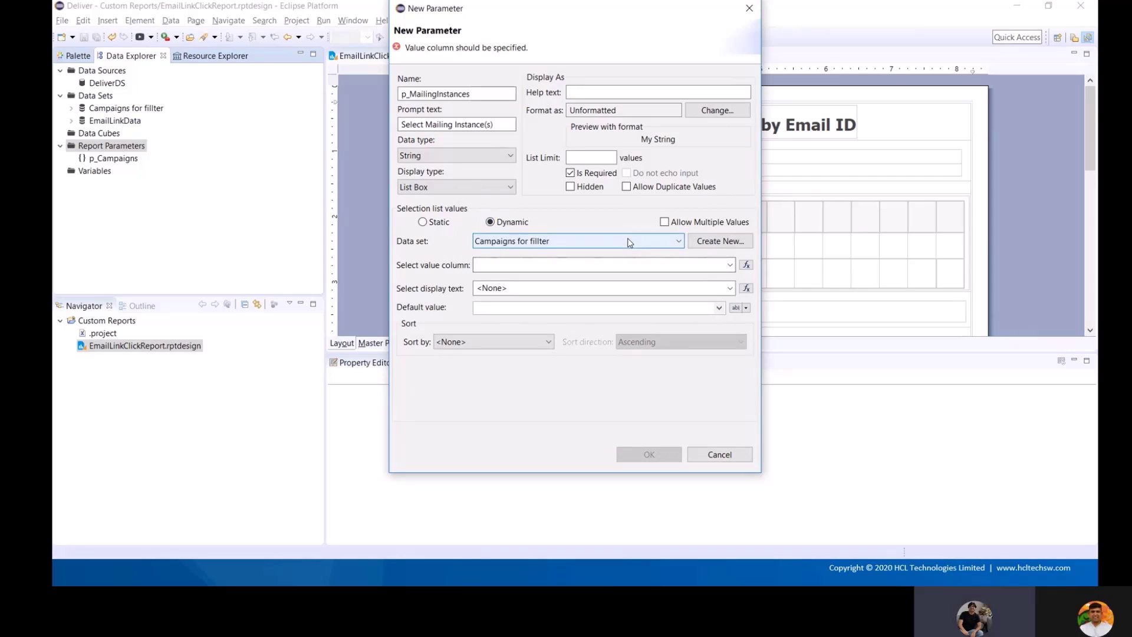
left_click(629, 242)
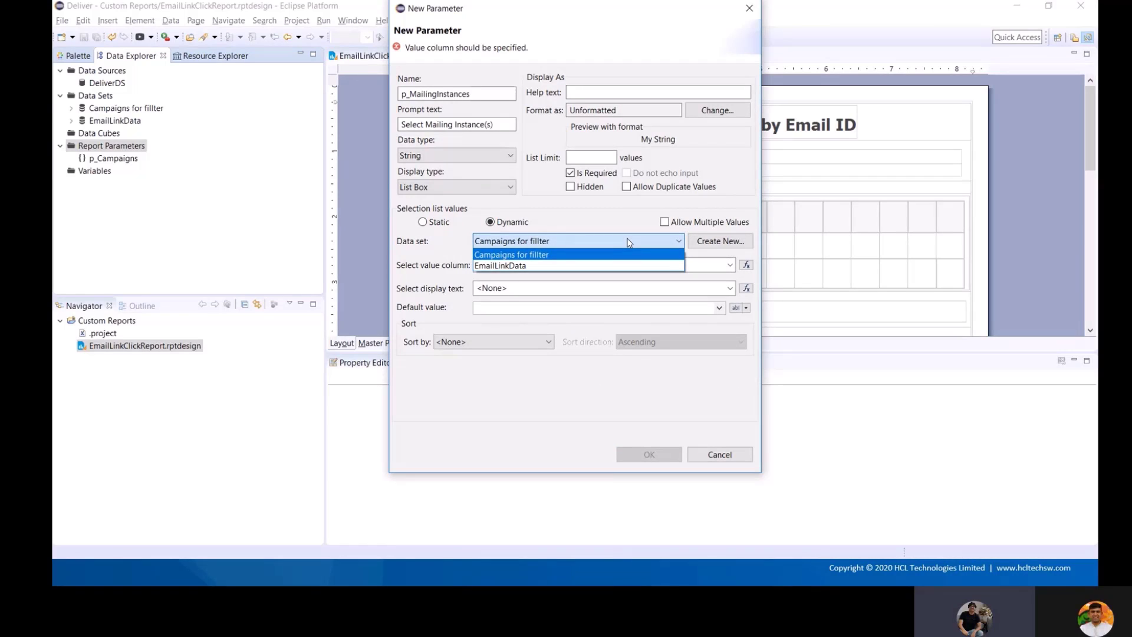
left_click(602, 220)
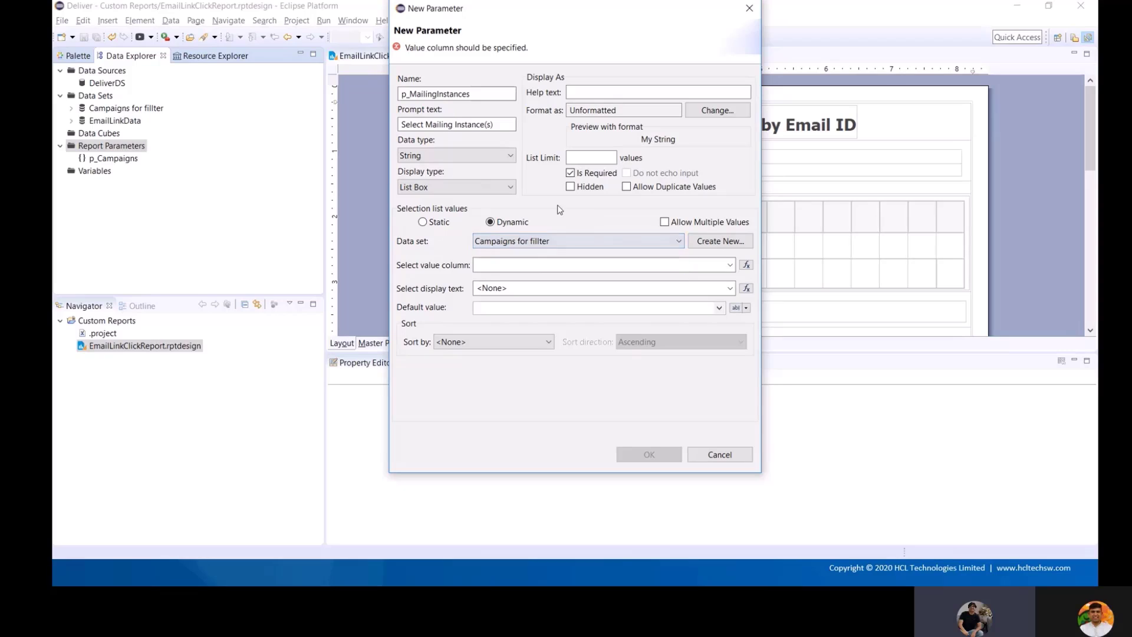
left_click(510, 188)
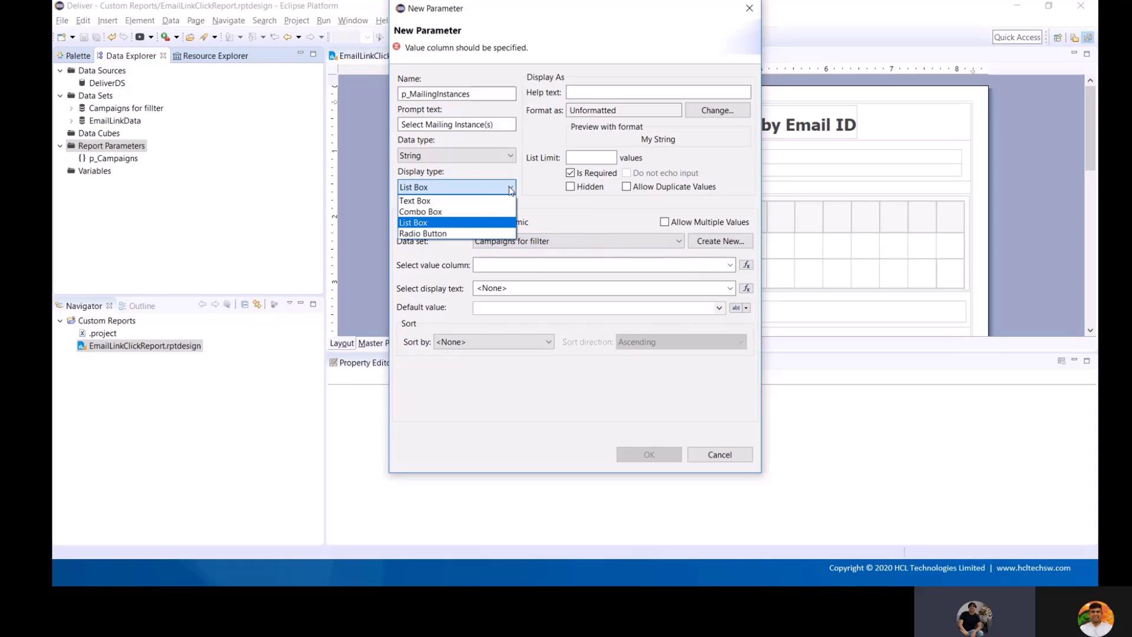
Step: Set the p_MailingInstances display type to Text Box and create the parameter
left_click(477, 202)
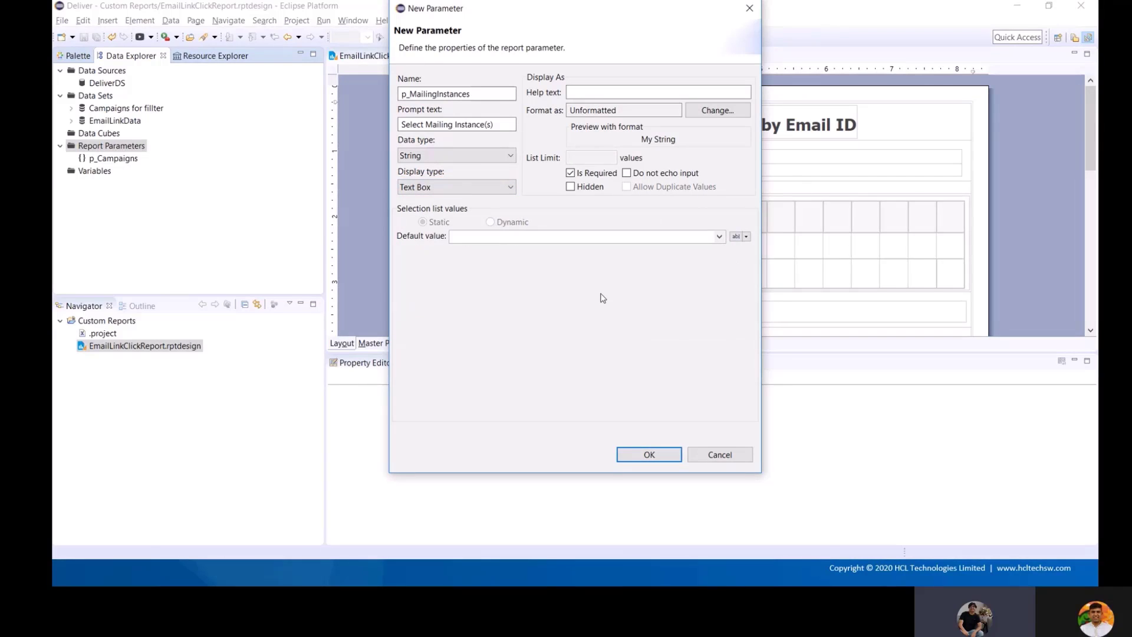
left_click(650, 455)
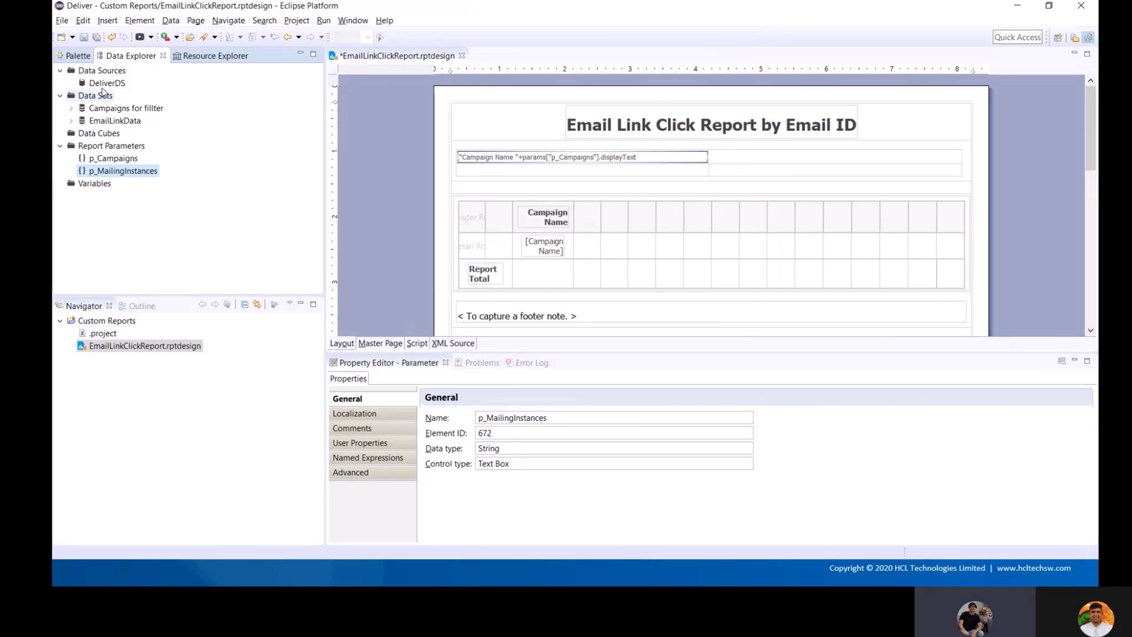
Step: Create another report parameter named p_DisplayLink with the prompt text "Url Display Link", and save the report
right_click(118, 147)
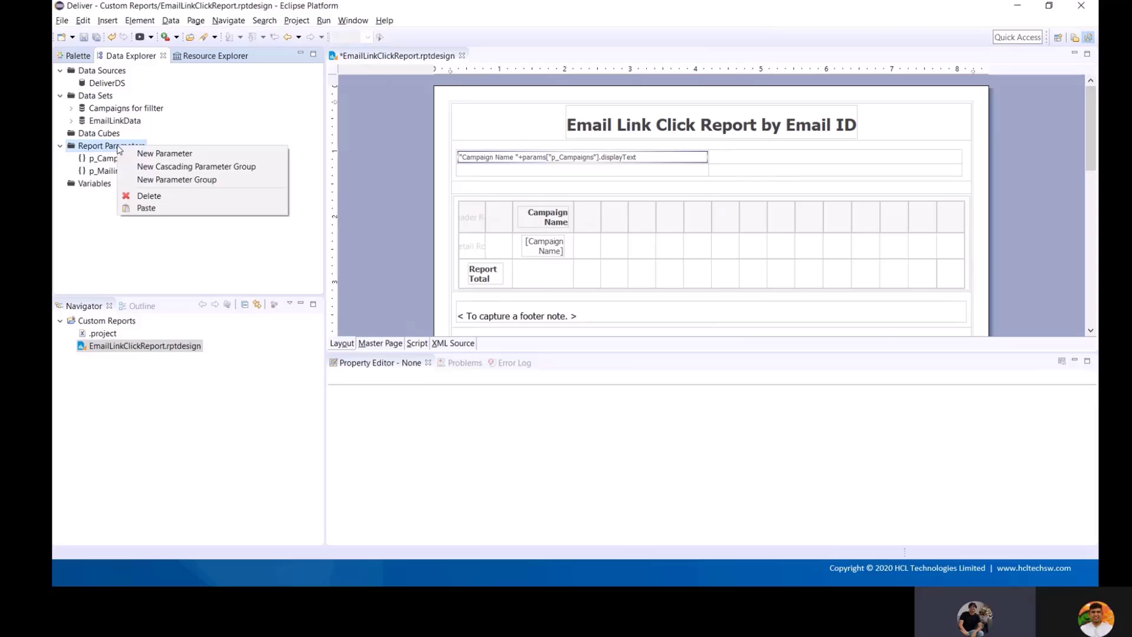
left_click(154, 153)
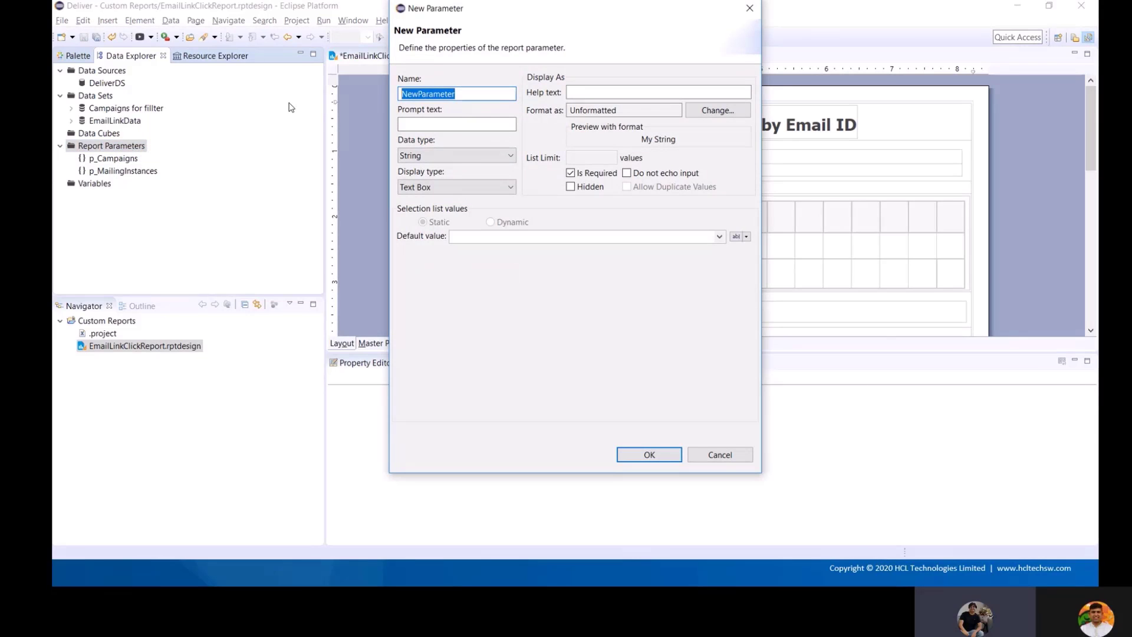
type("p")
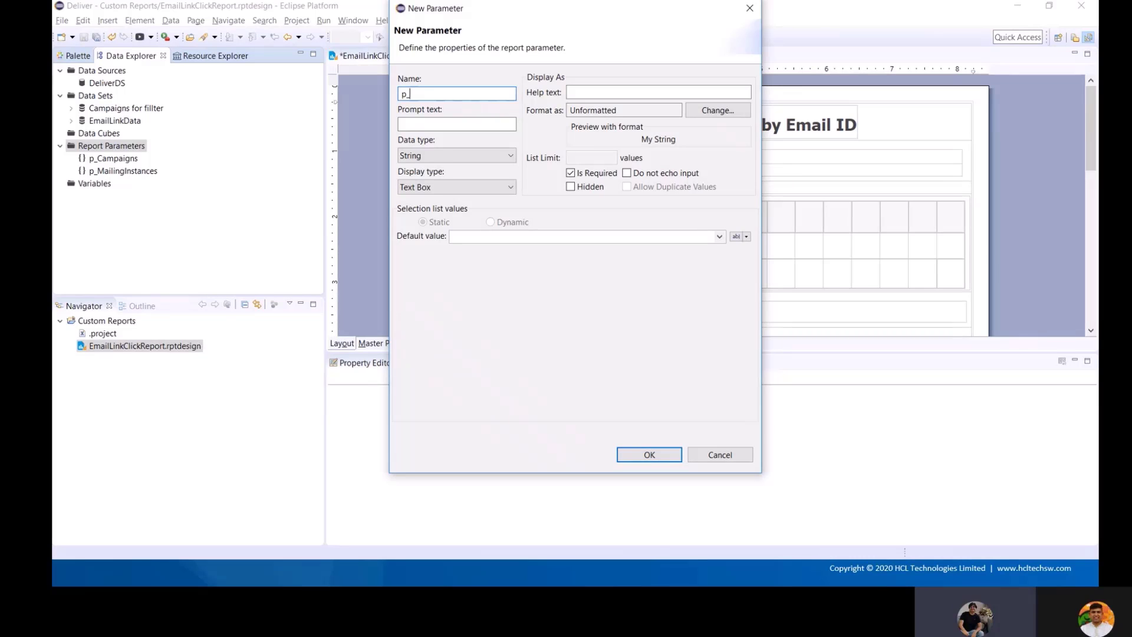
type("_DisplayLink")
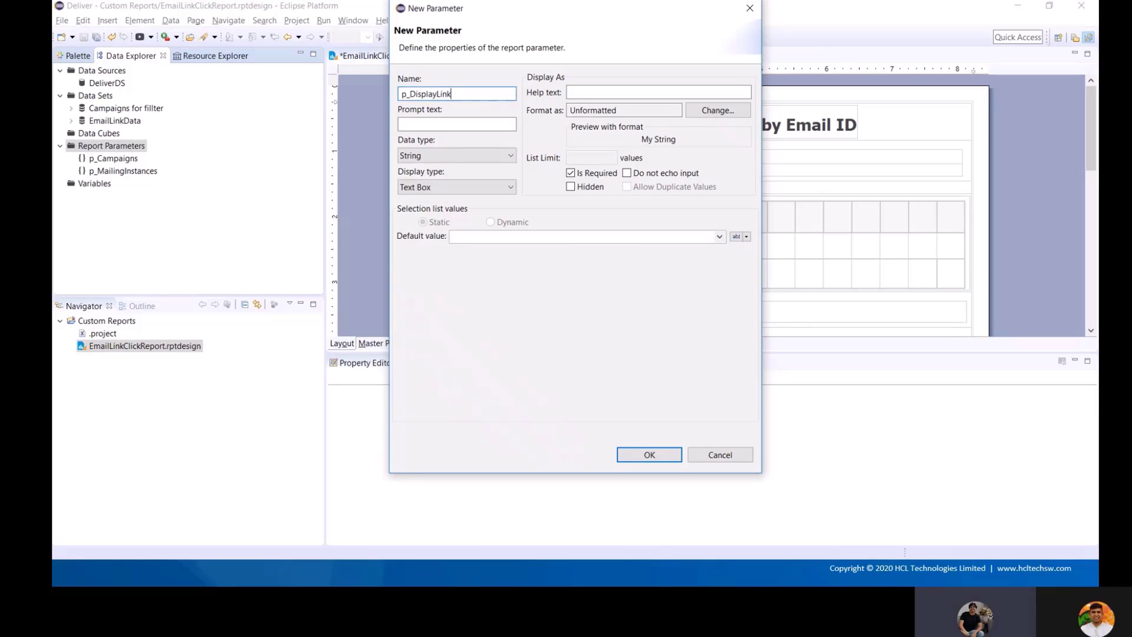
left_click(408, 123)
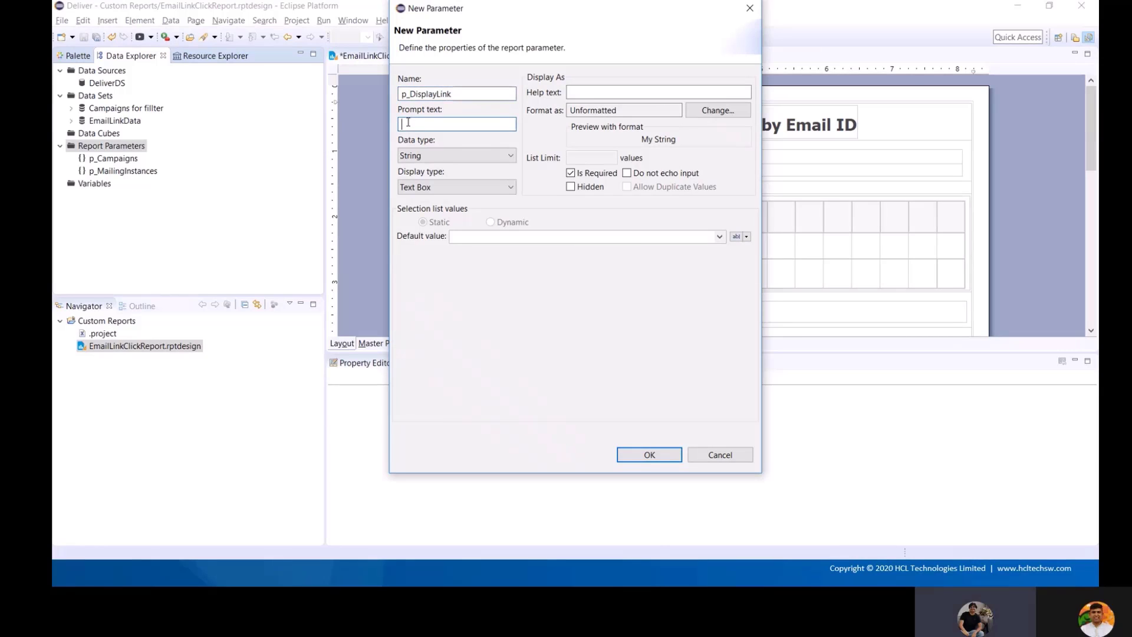
type("Url ")
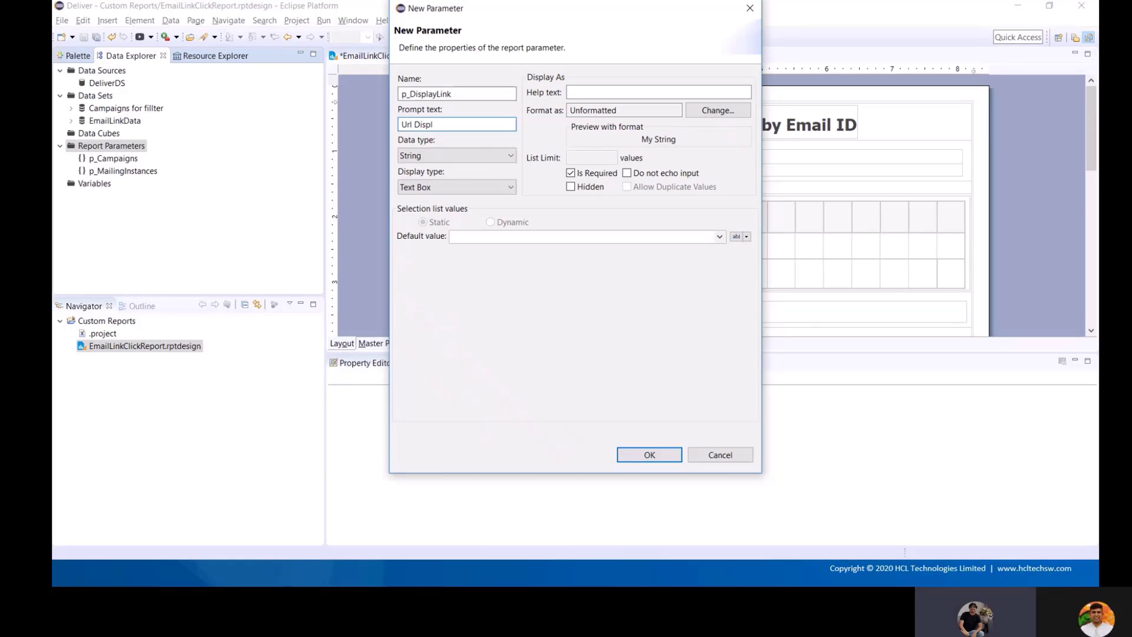
type("Display Link")
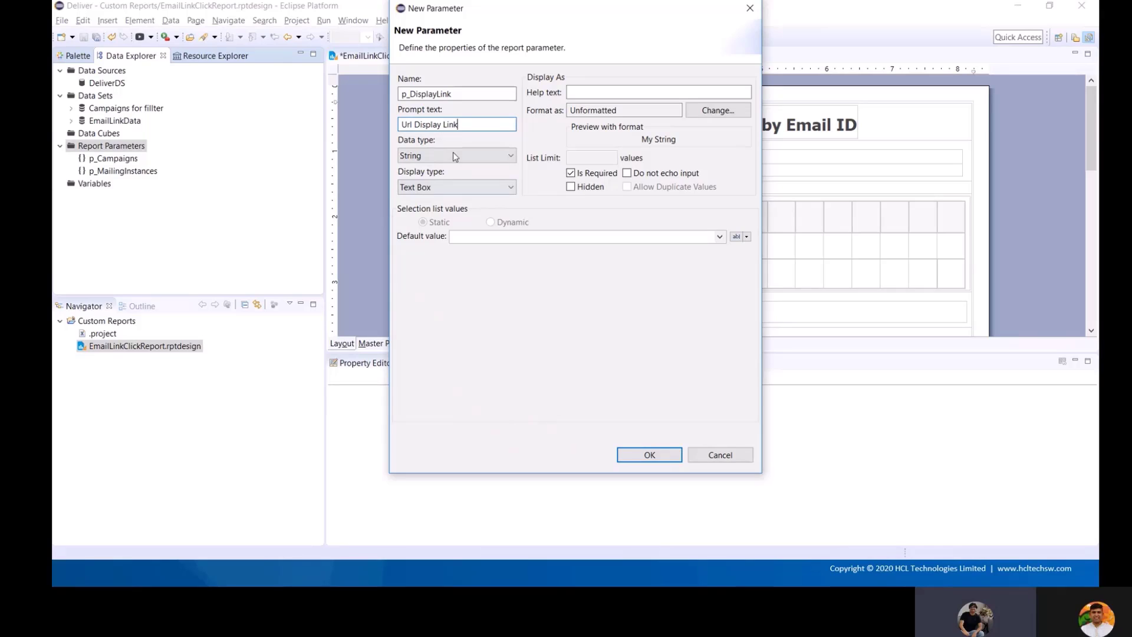
left_click(650, 456)
left_click(84, 38)
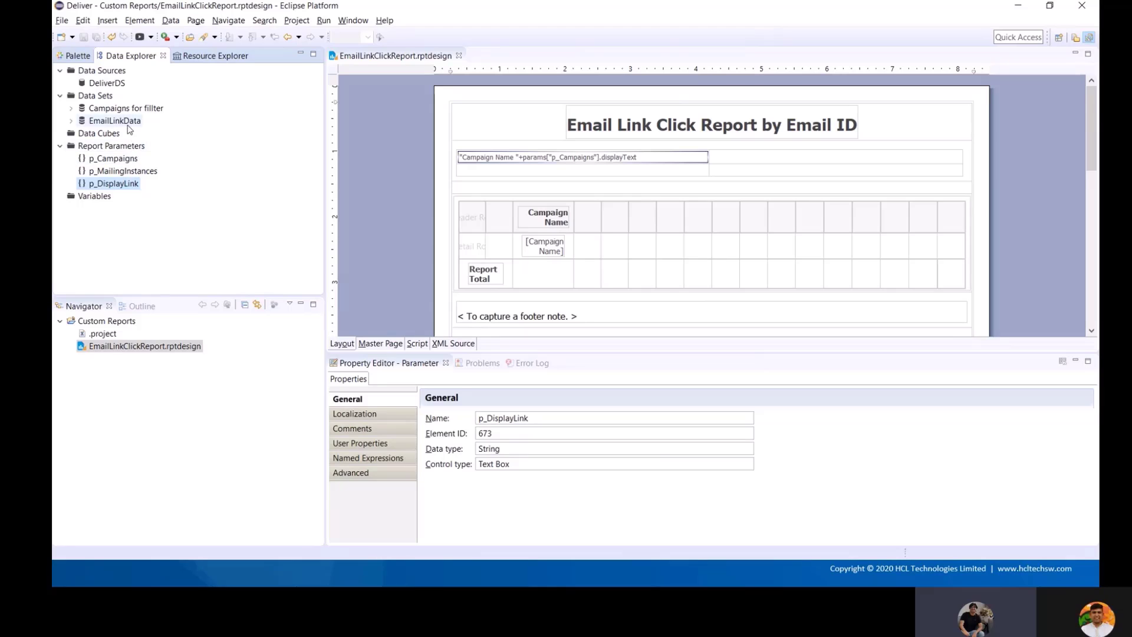
Step: Reopen the EmailLinkData data set and check its parameter list against the Campaignid, mailing instance and DisplayName conditions in the query
left_click(128, 122)
double_click(127, 125)
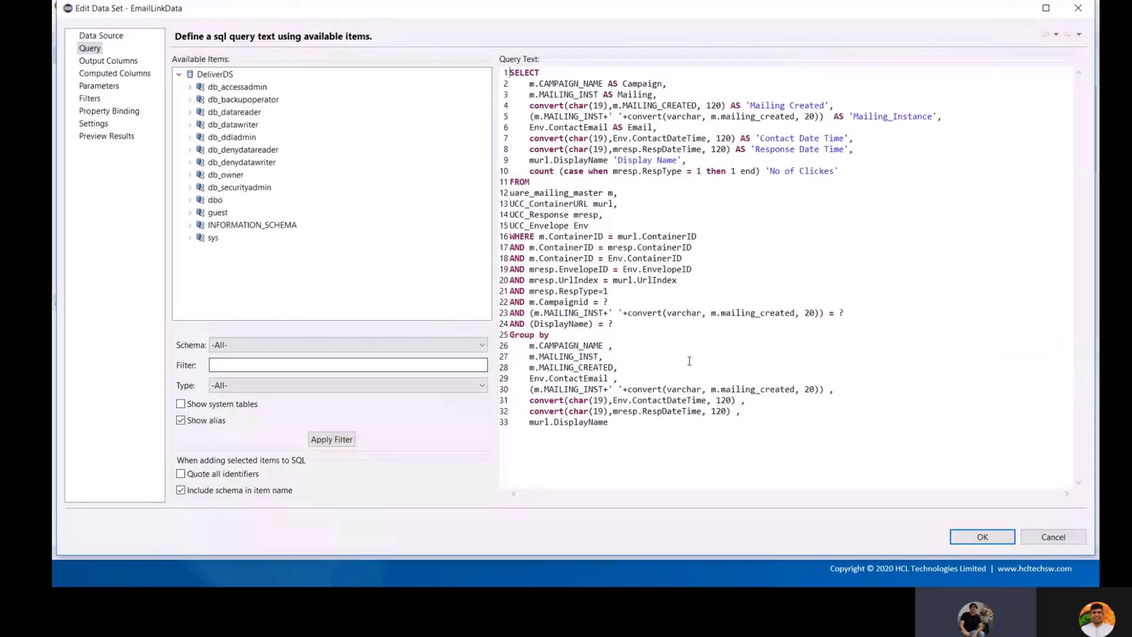
left_click(98, 87)
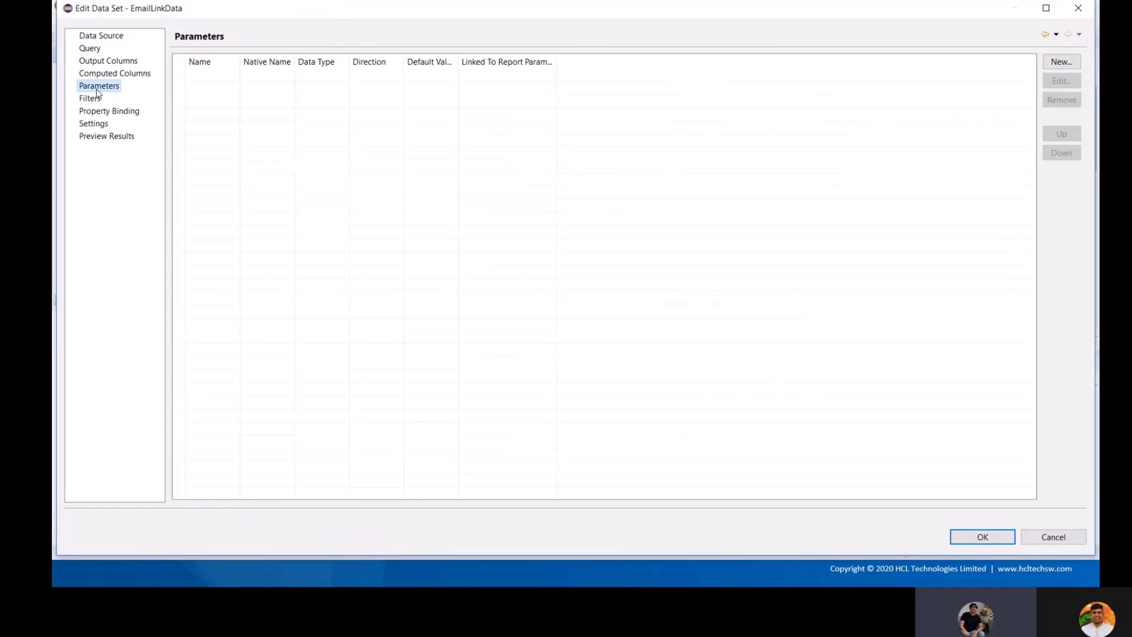
left_click(89, 48)
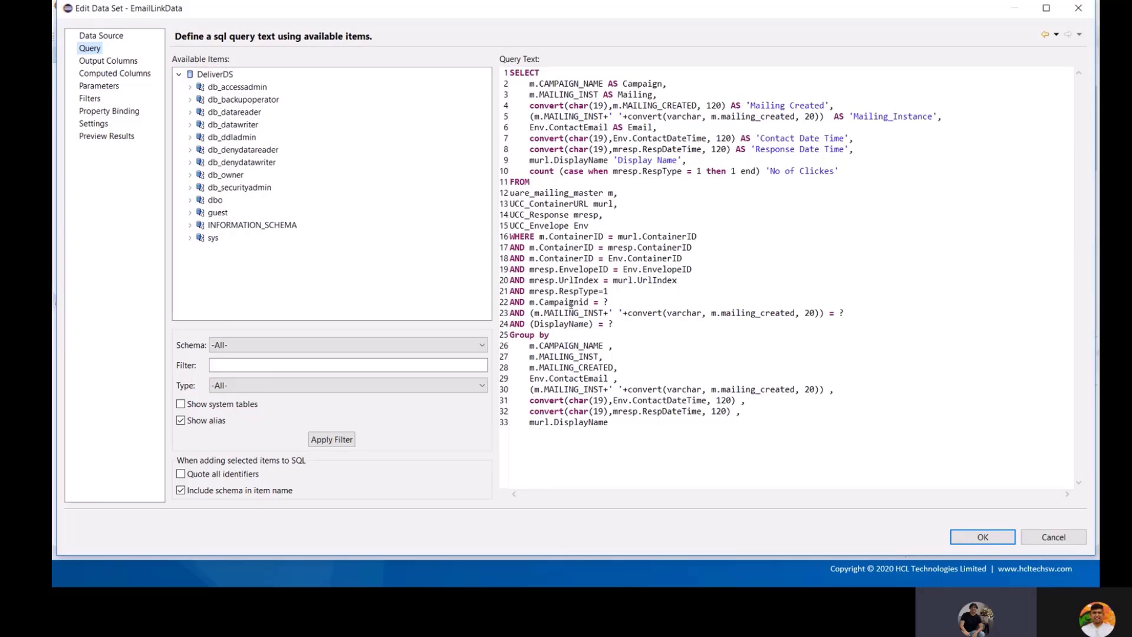
left_click_drag(550, 303, 632, 303)
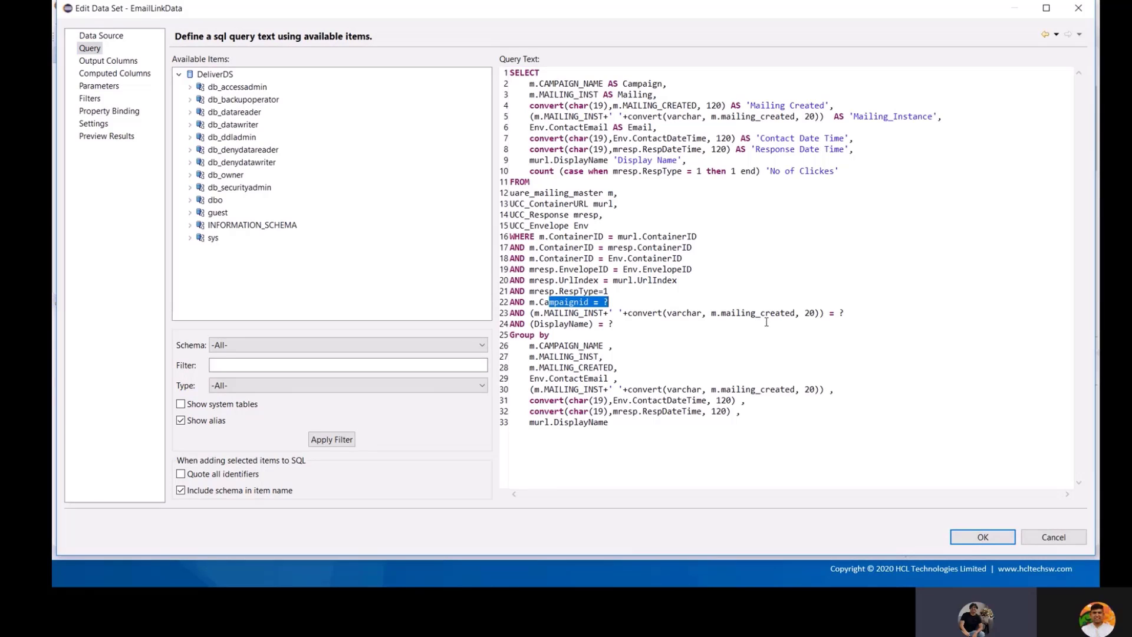
left_click_drag(736, 313, 885, 317)
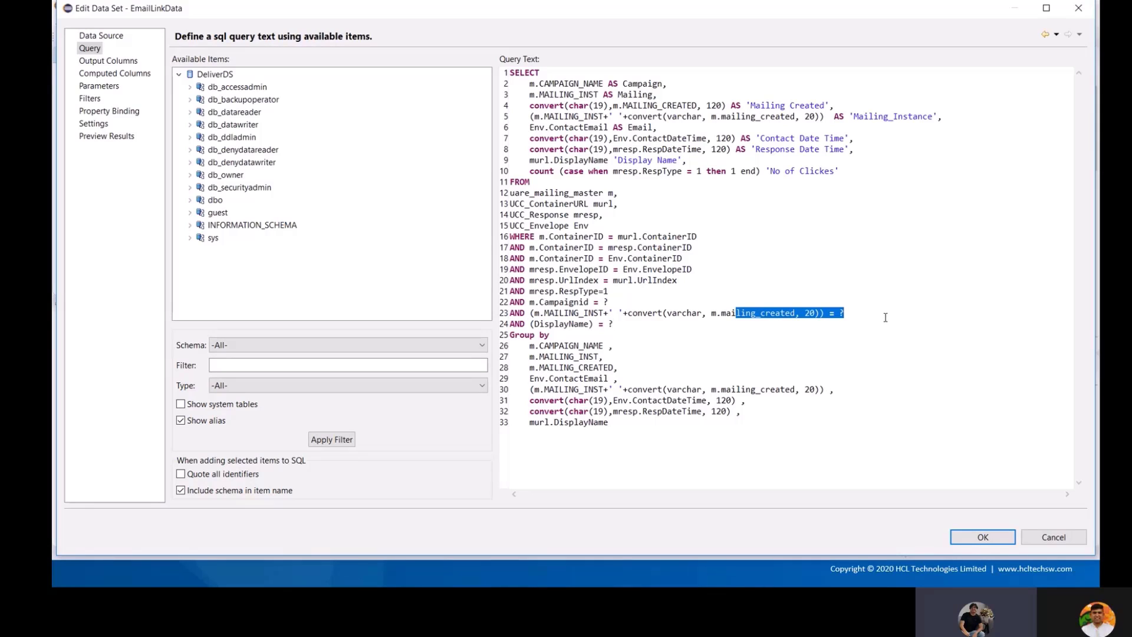
left_click_drag(544, 325, 634, 325)
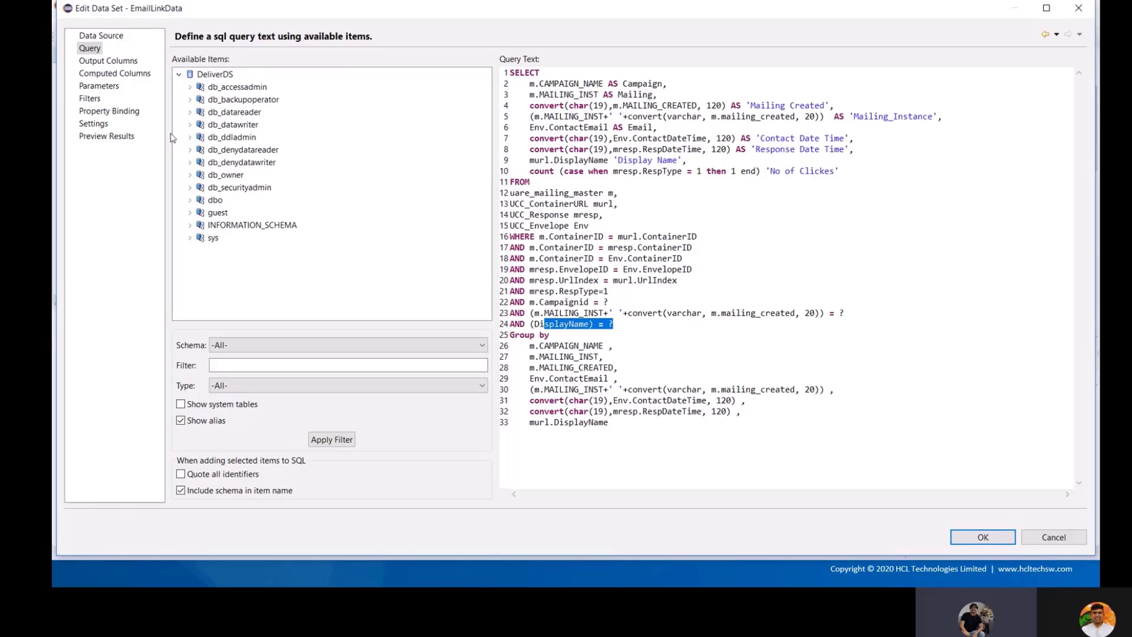
Step: Add an Integer input parameter to EmailLinkData linked to p_Campaigns, updating the report parameter with the data set parameter's settings
left_click(99, 85)
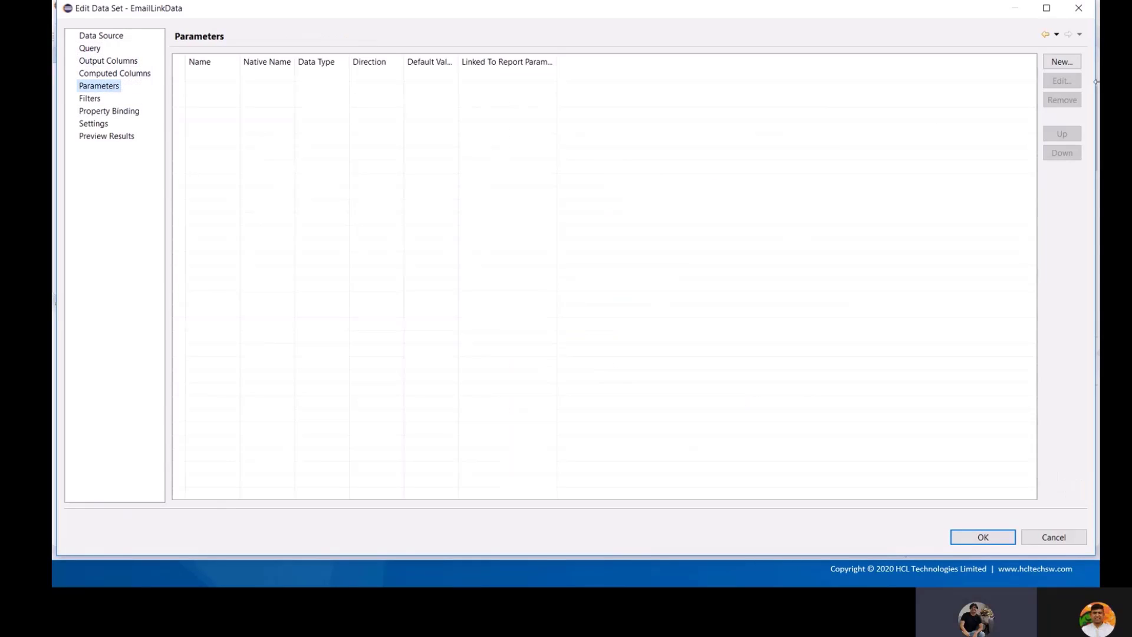
left_click(1062, 62)
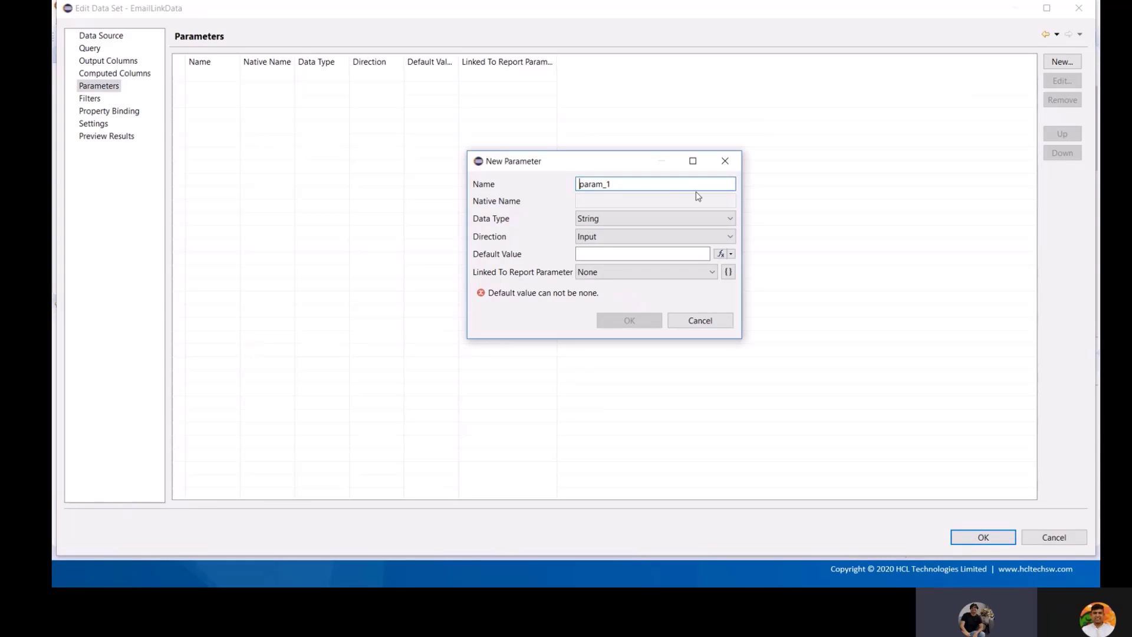
left_click(687, 227)
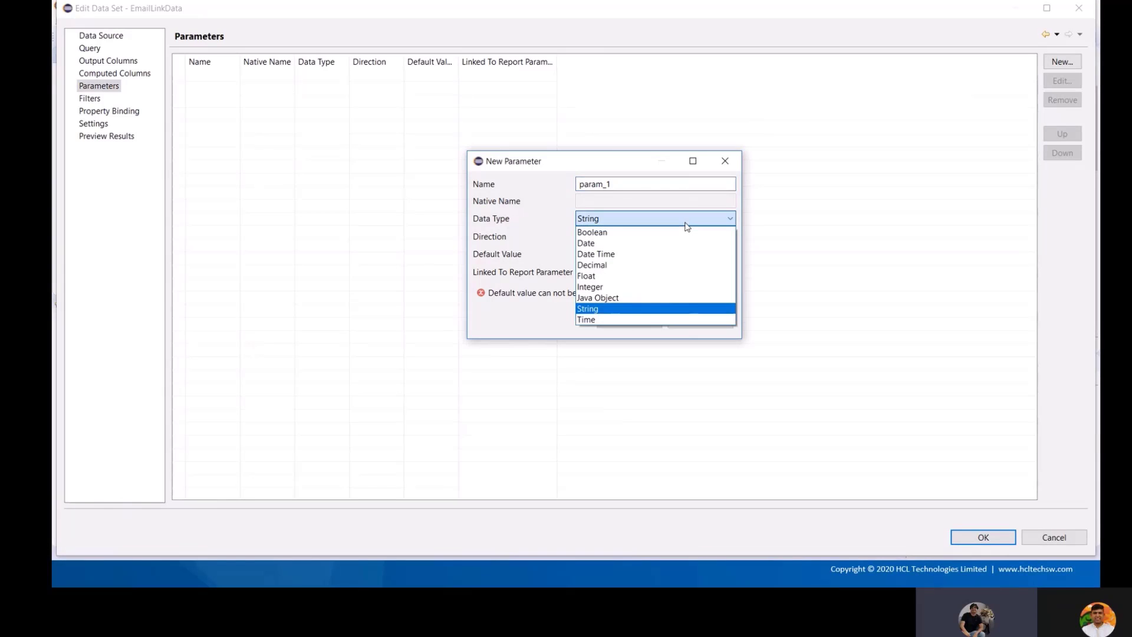
left_click(629, 287)
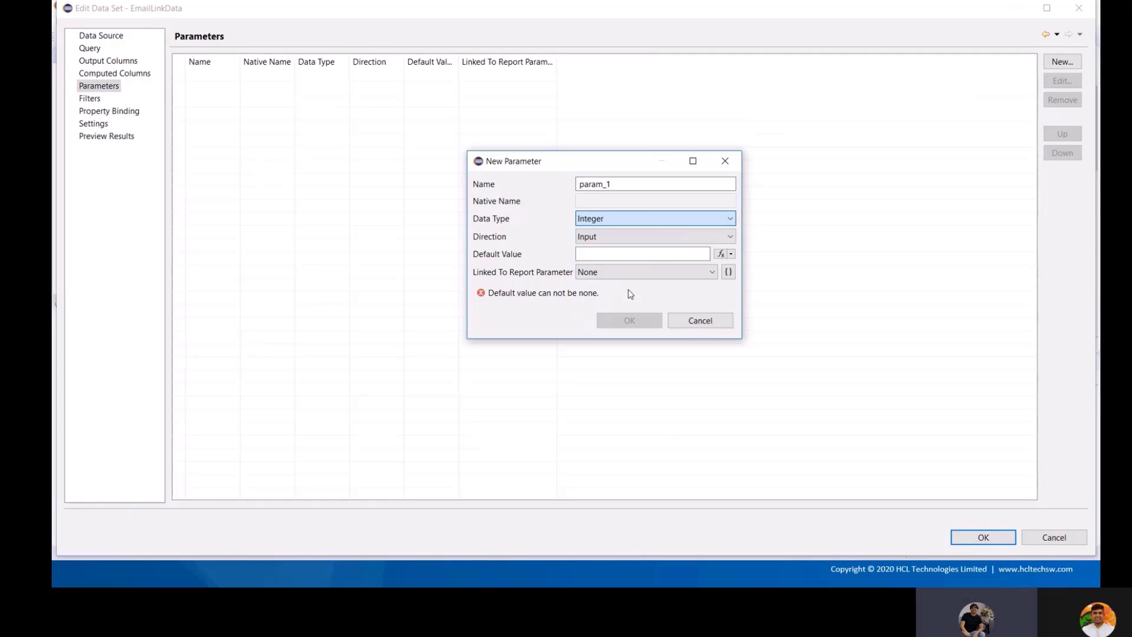
left_click(649, 239)
left_click(649, 248)
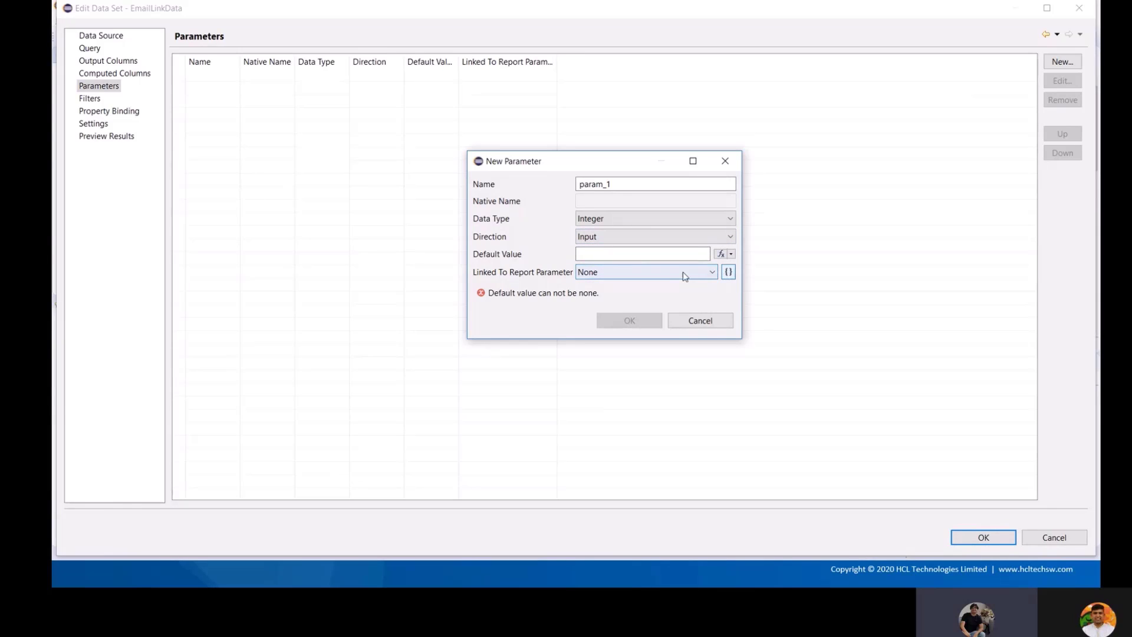
left_click(676, 275)
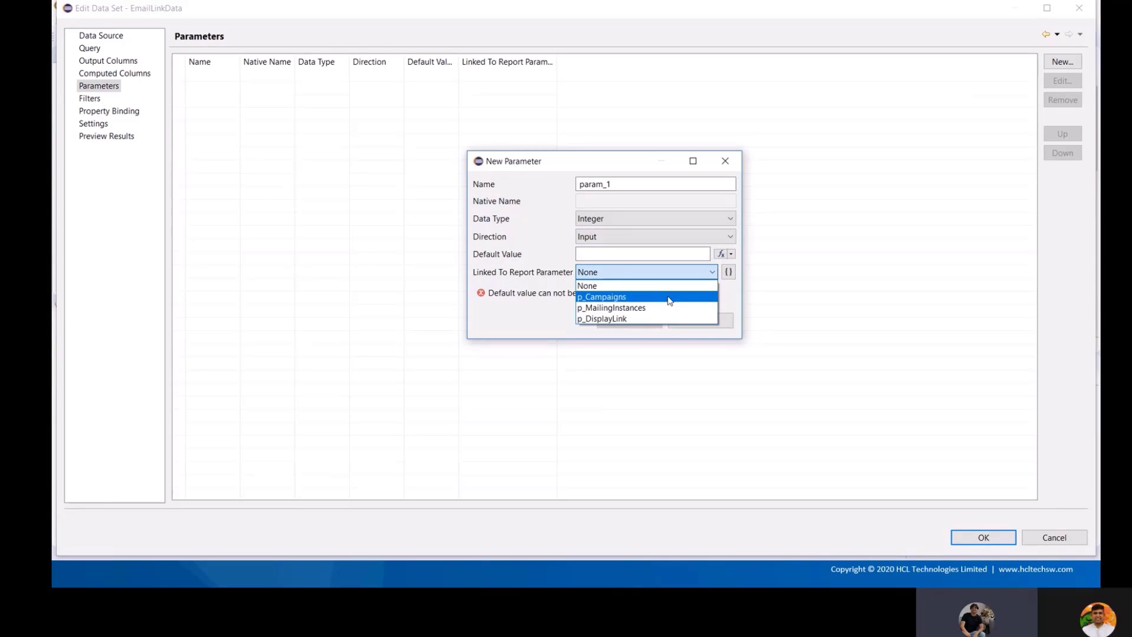
left_click(667, 297)
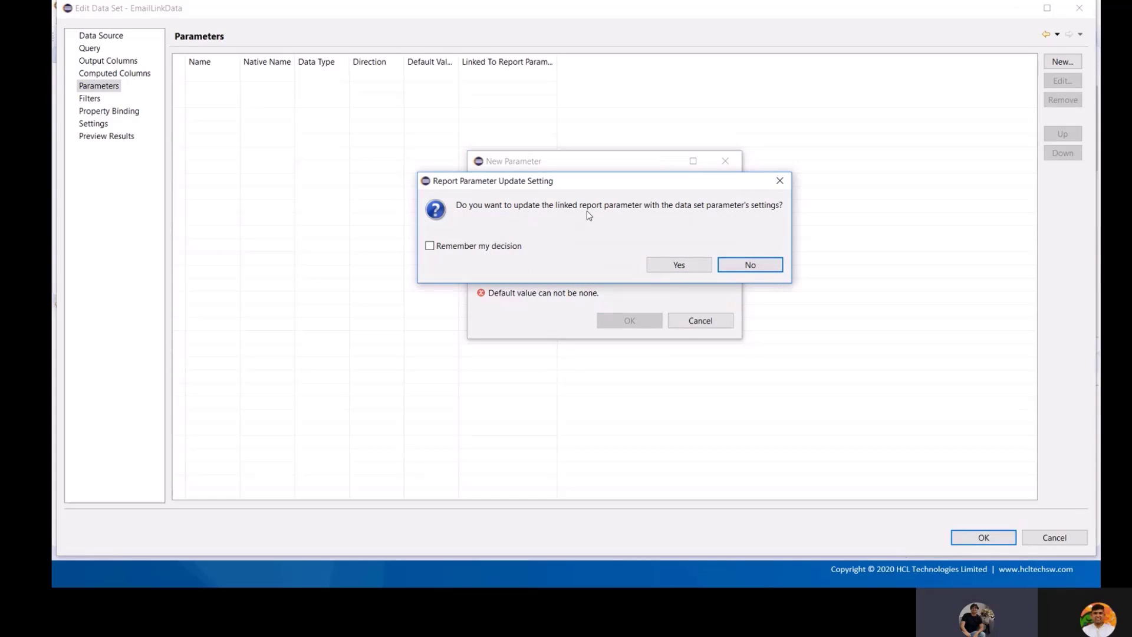
left_click(678, 266)
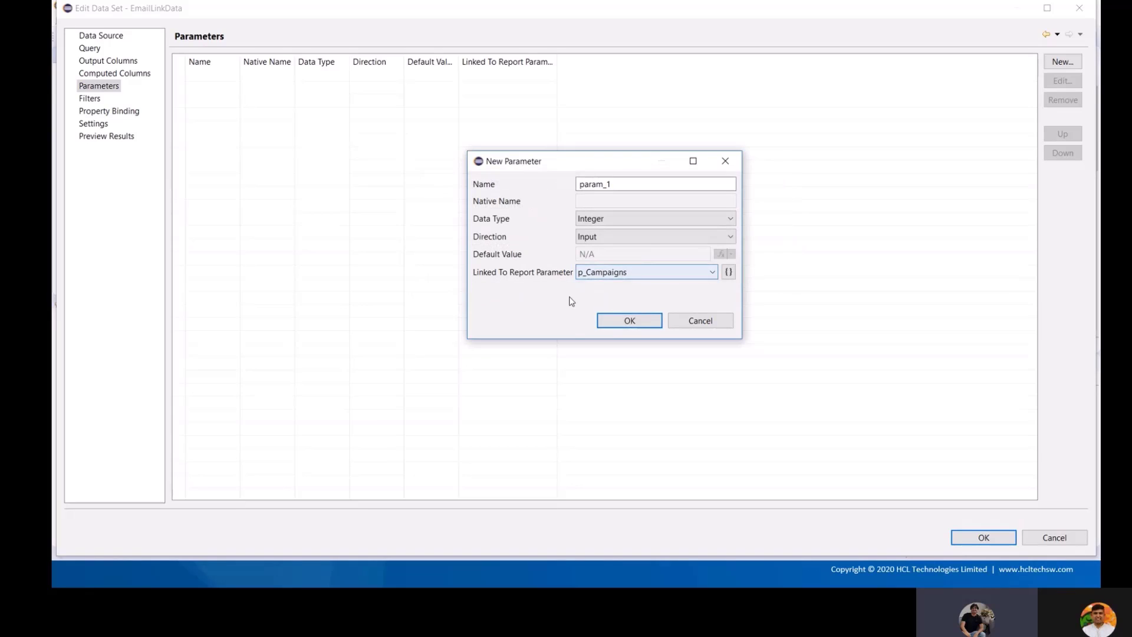
left_click(629, 321)
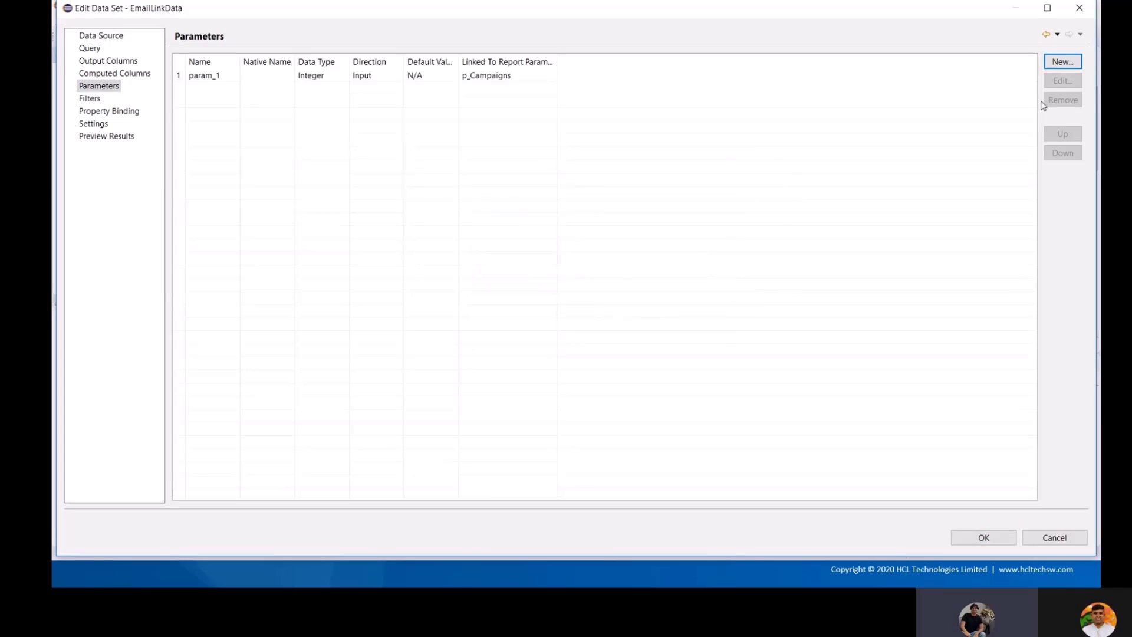
Step: Add a second data set parameter of type String, linked to p_MailingInstances, and update the linked report parameter's settings
left_click(1062, 62)
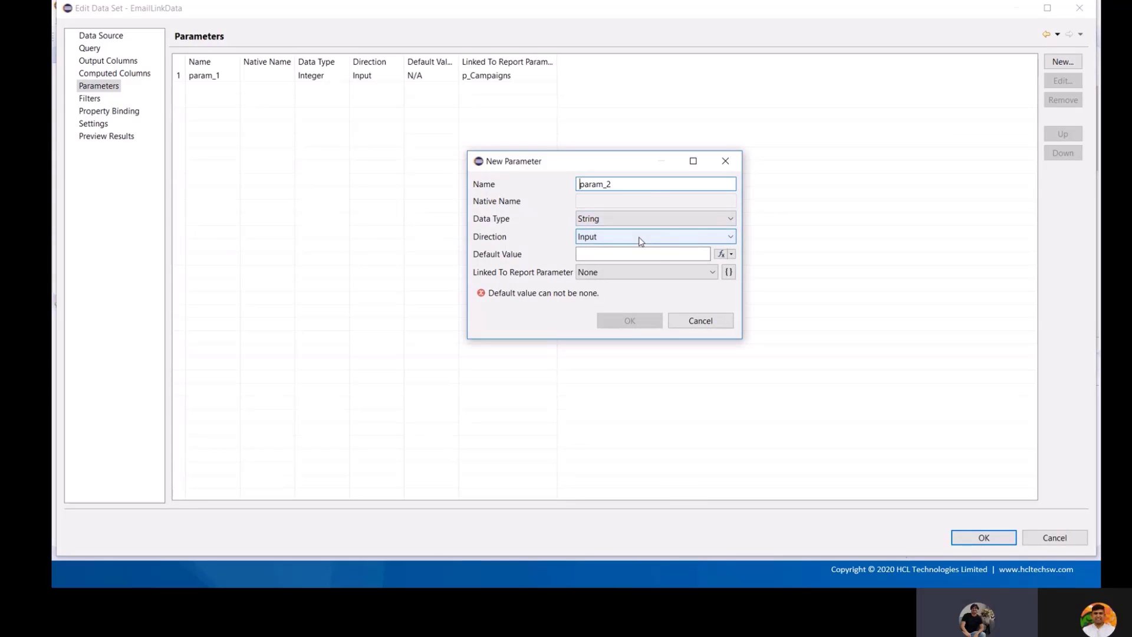
left_click(659, 276)
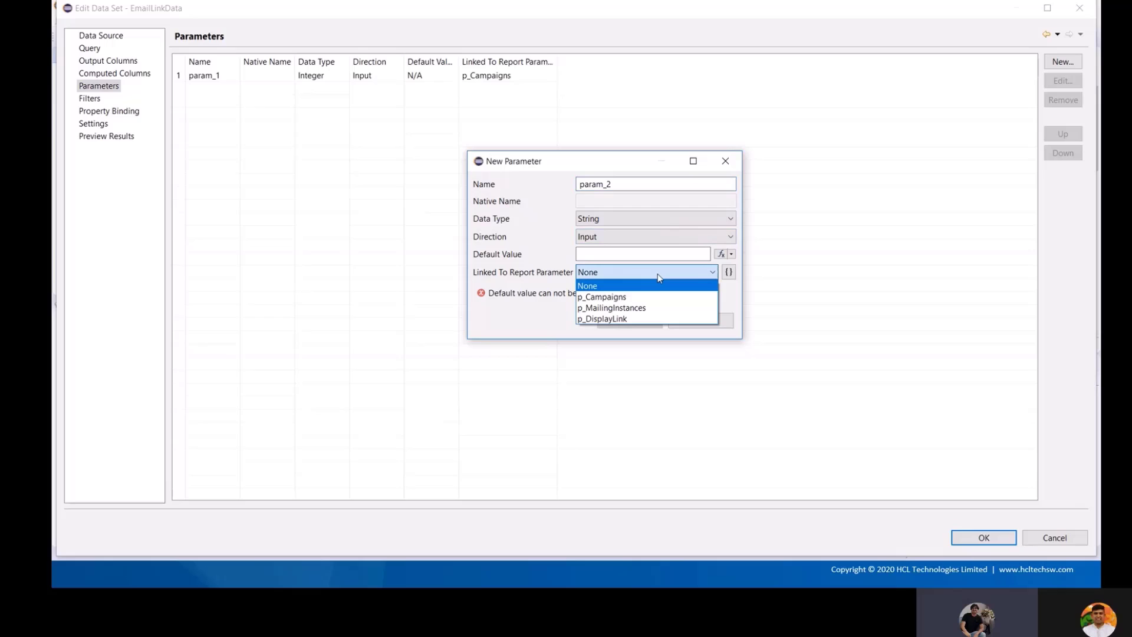
left_click(658, 309)
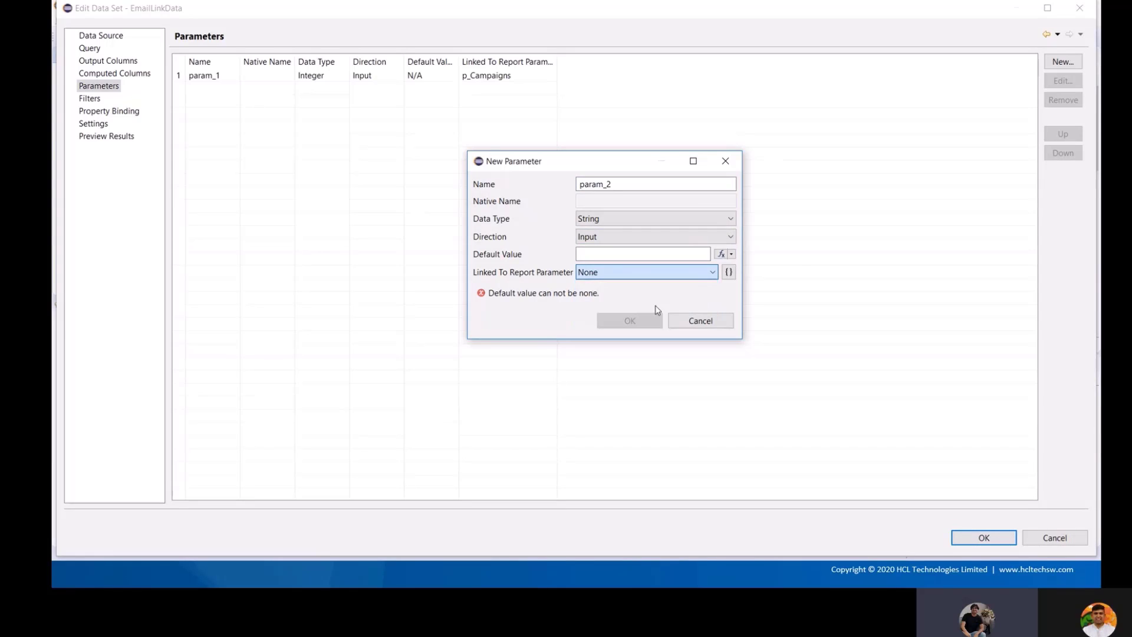
left_click(679, 266)
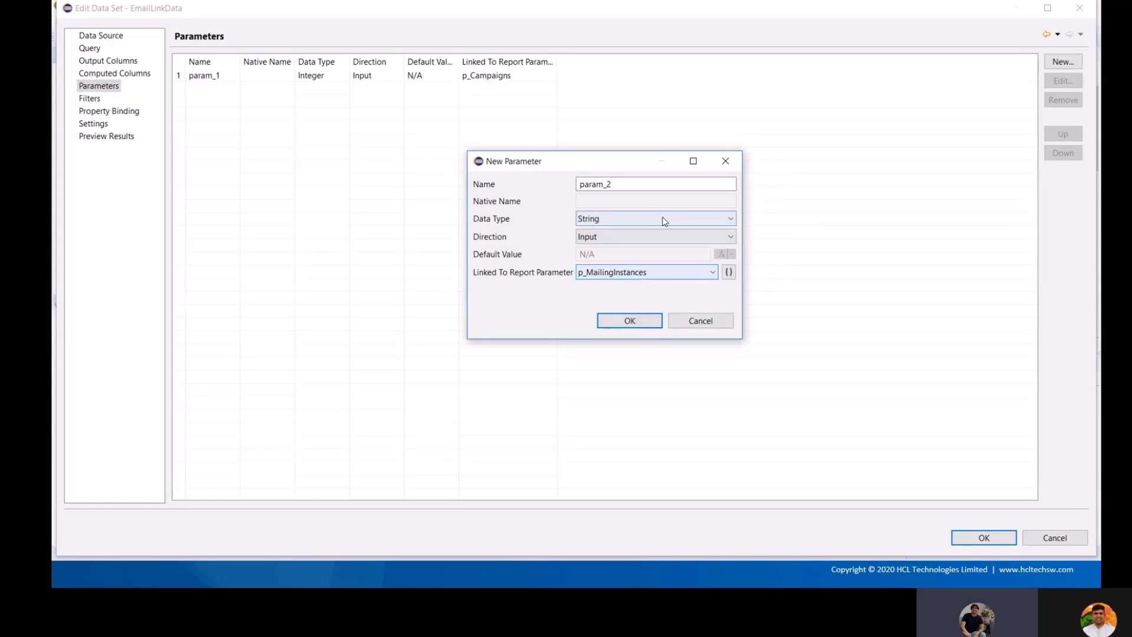
left_click(643, 322)
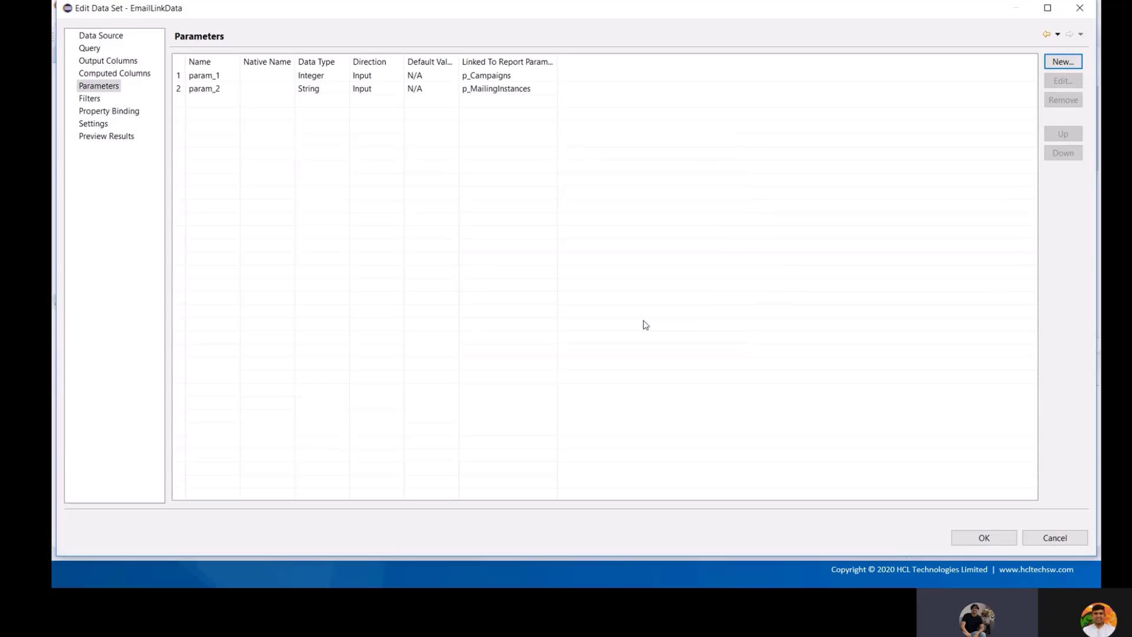
Step: Add a third String input parameter linked to p_DisplayLink, and save the data set changes and the report
left_click(1065, 64)
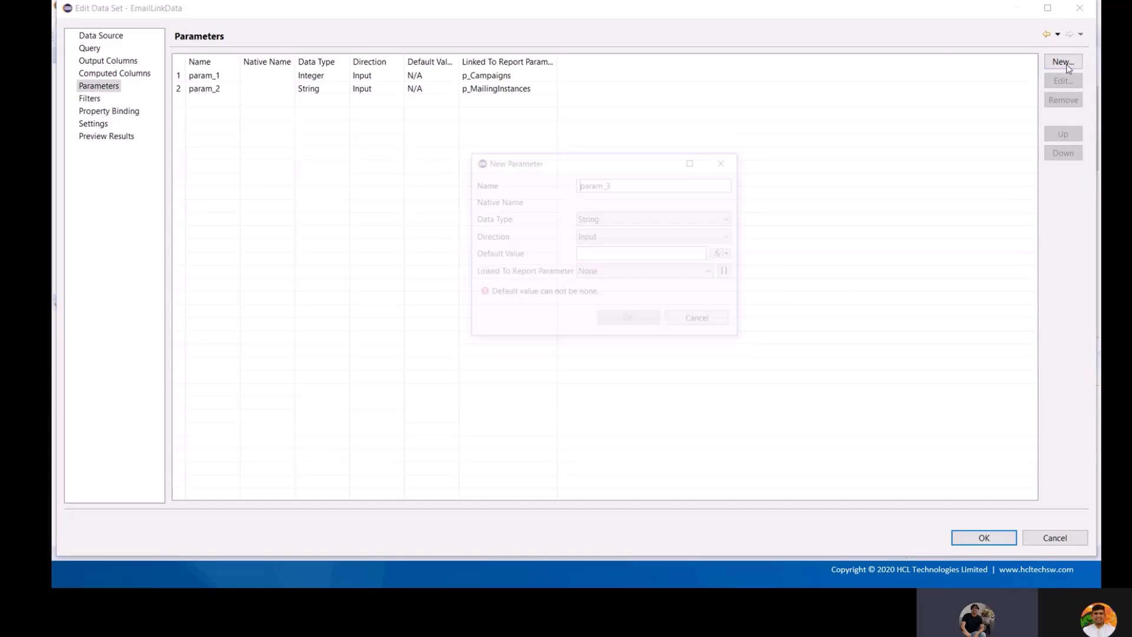
left_click(642, 235)
left_click(641, 272)
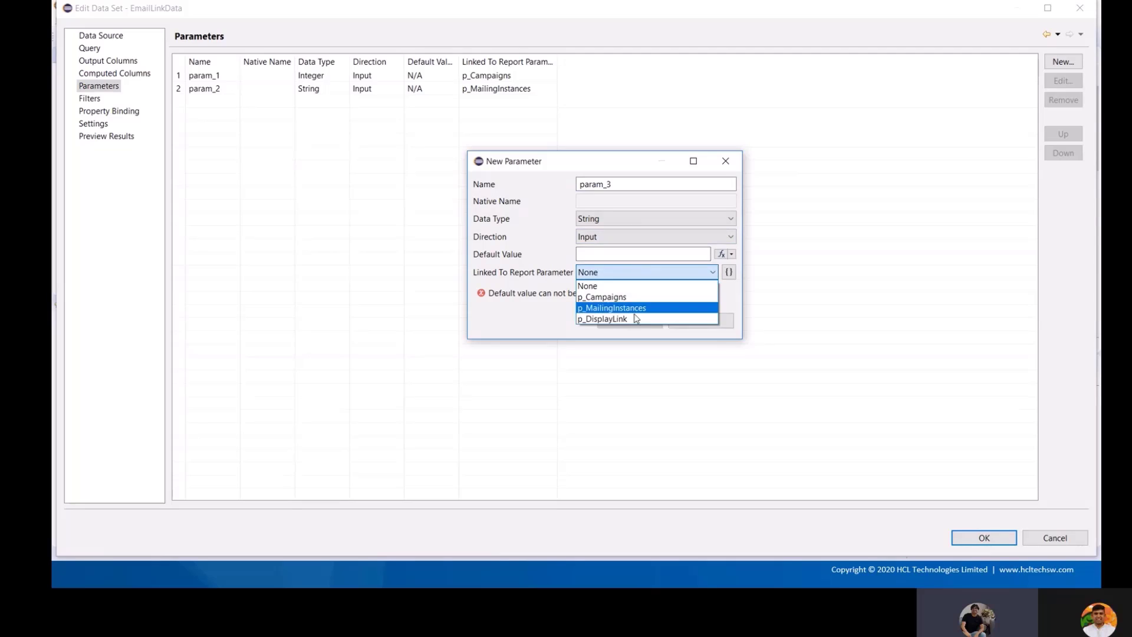
left_click(634, 319)
left_click(679, 264)
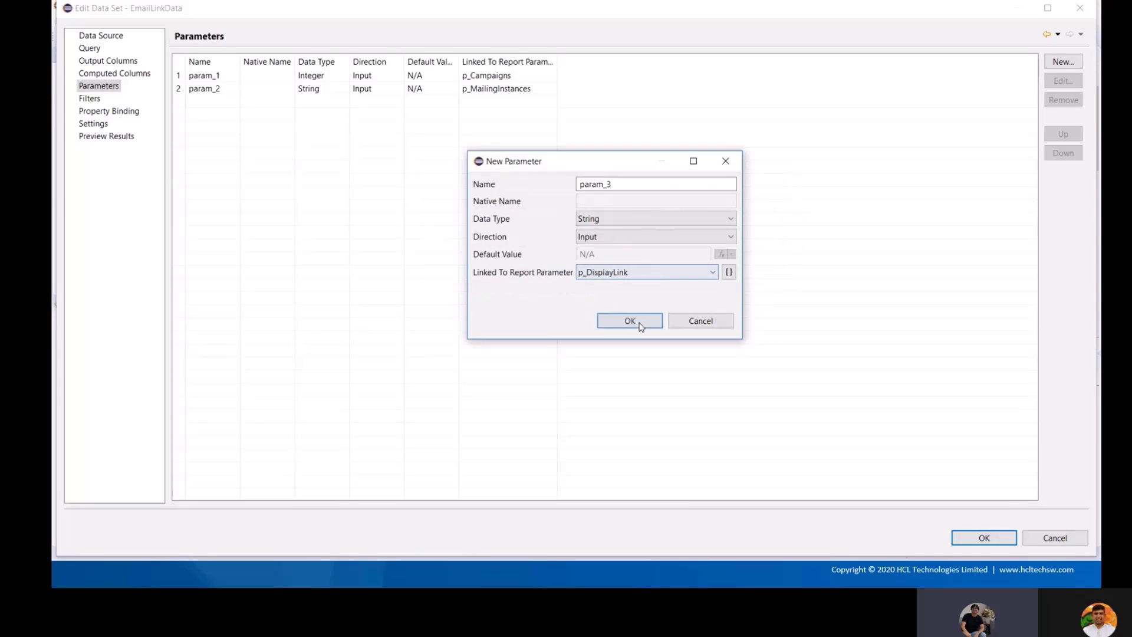
left_click(632, 322)
left_click(984, 538)
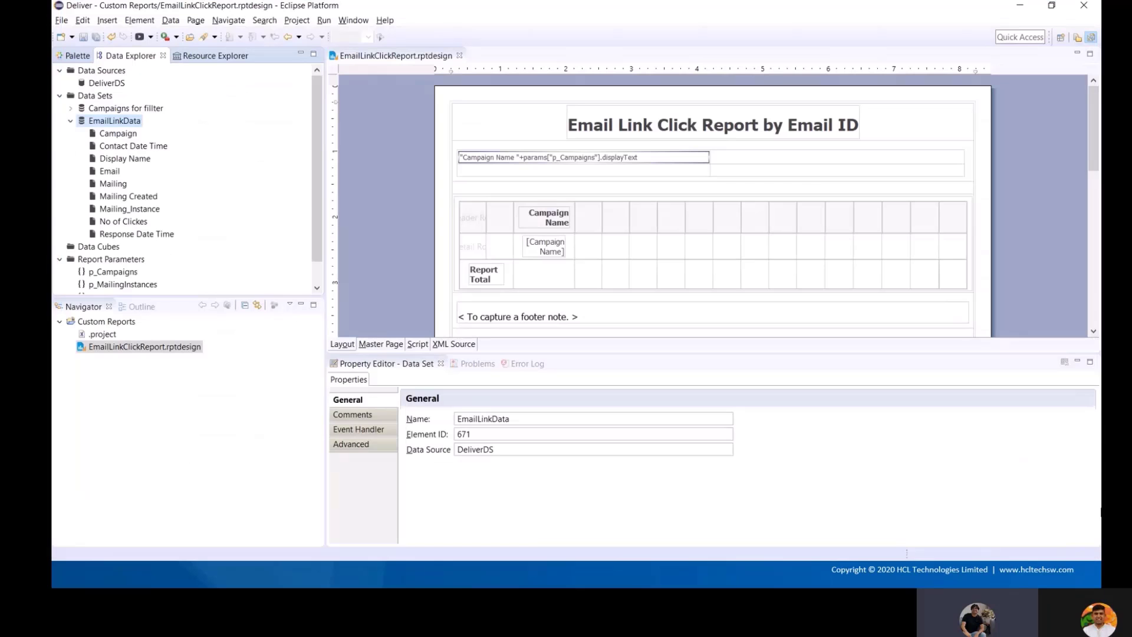
left_click(83, 37)
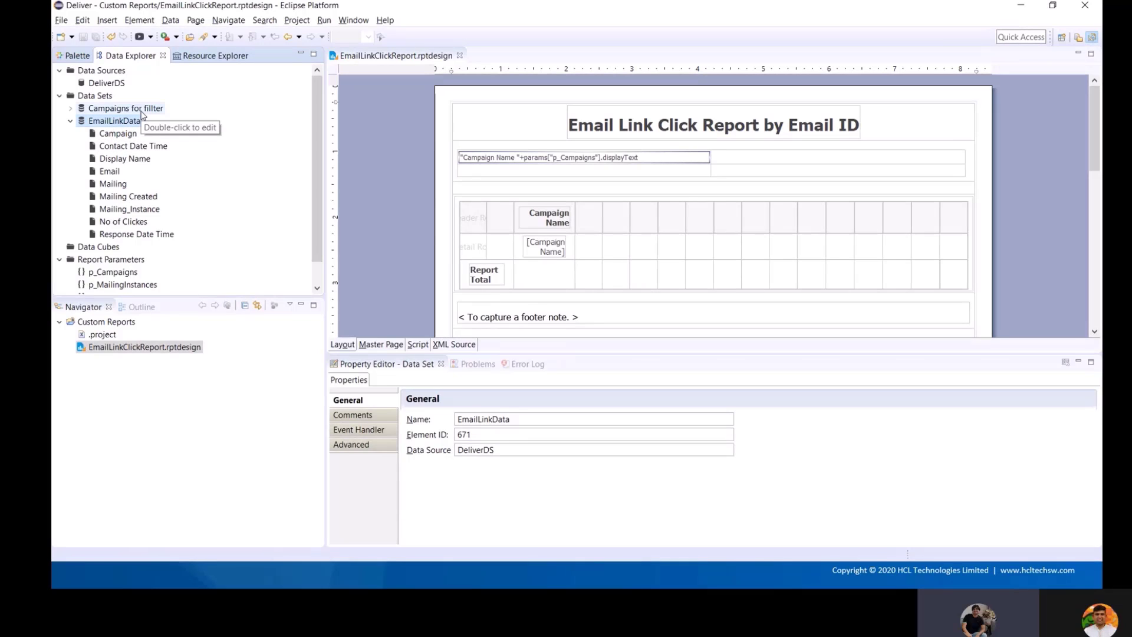
Step: Delete the Campaign Name header label and the Campaign Name data field from the report table
left_click(545, 220)
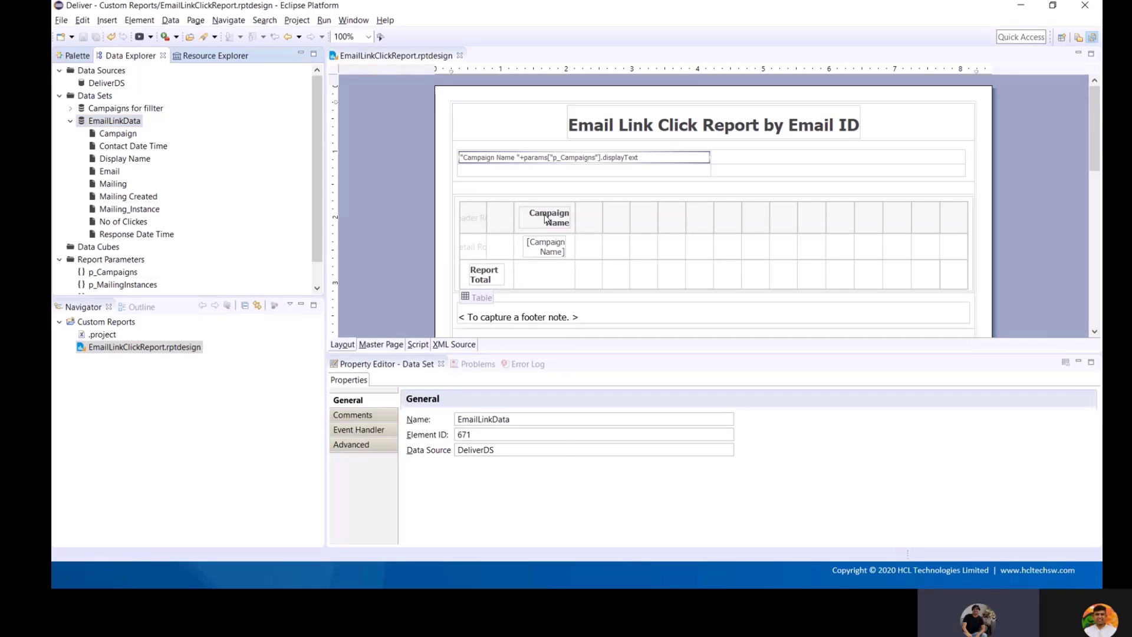
key("Delete")
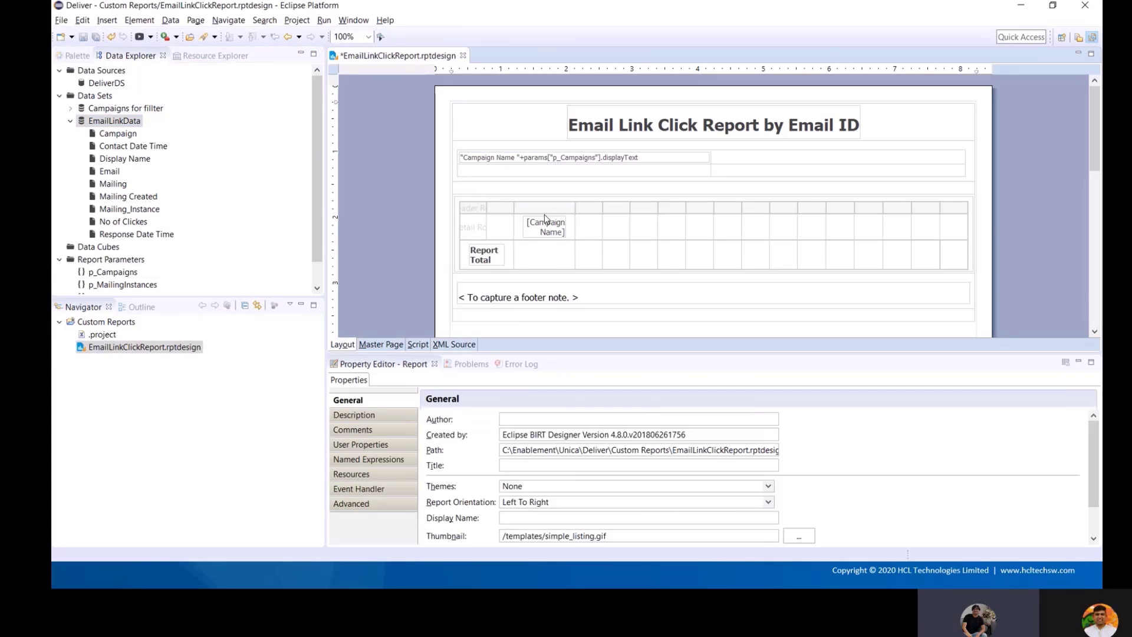
left_click(549, 230)
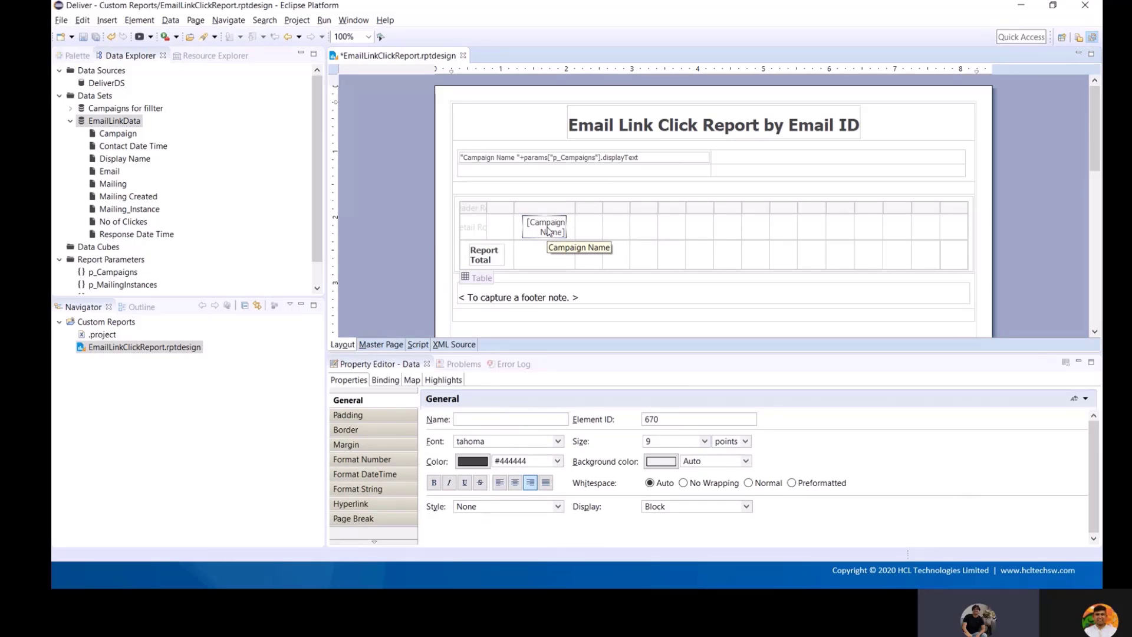
key("Delete")
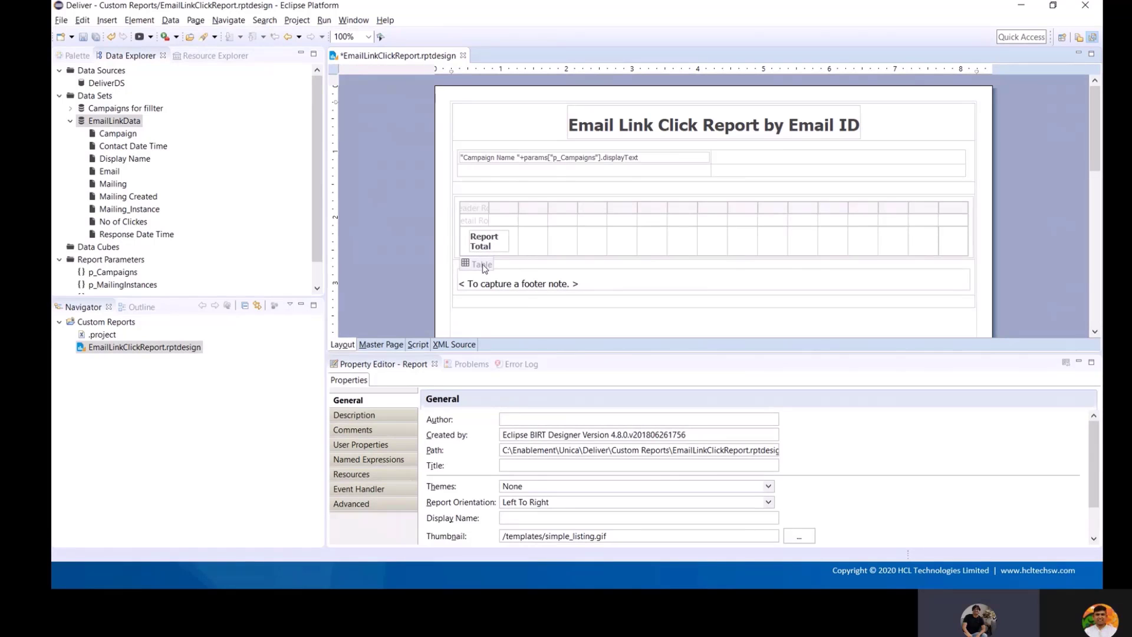
Step: Bind the report table to the EmailLinkData data set with all its columns, clearing the existing field information, and save the report
left_click(481, 264)
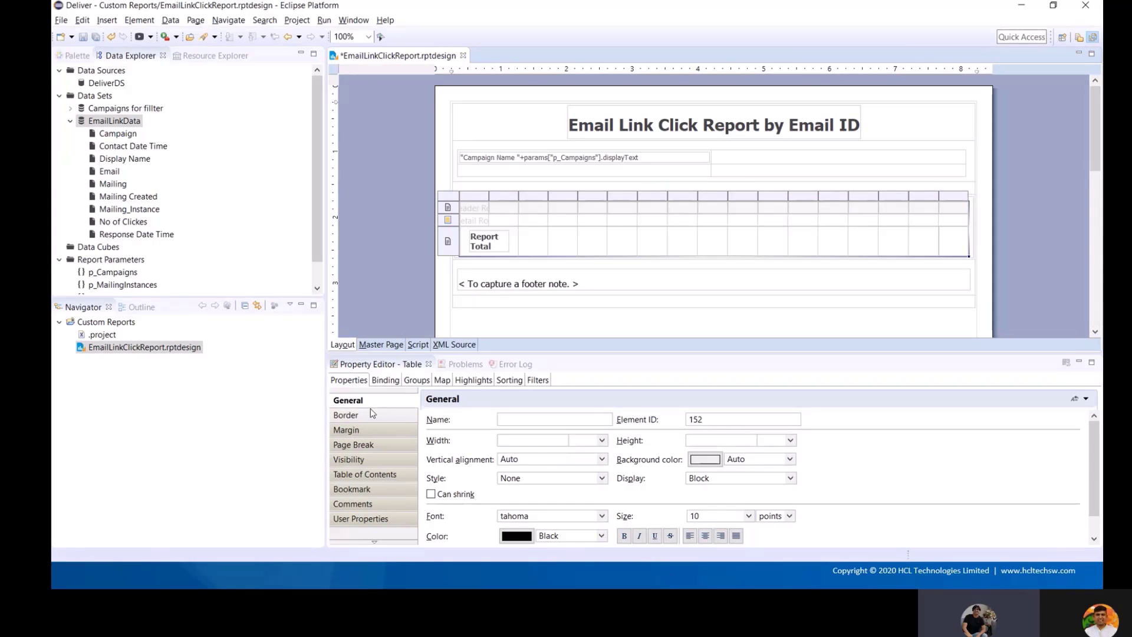
left_click(386, 380)
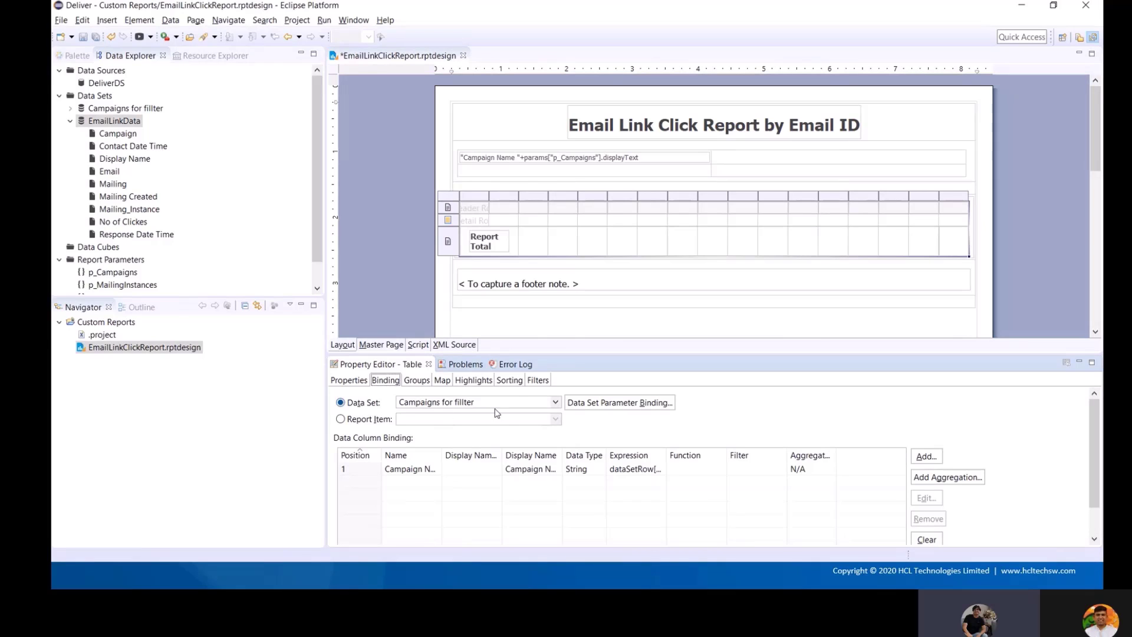
left_click(555, 403)
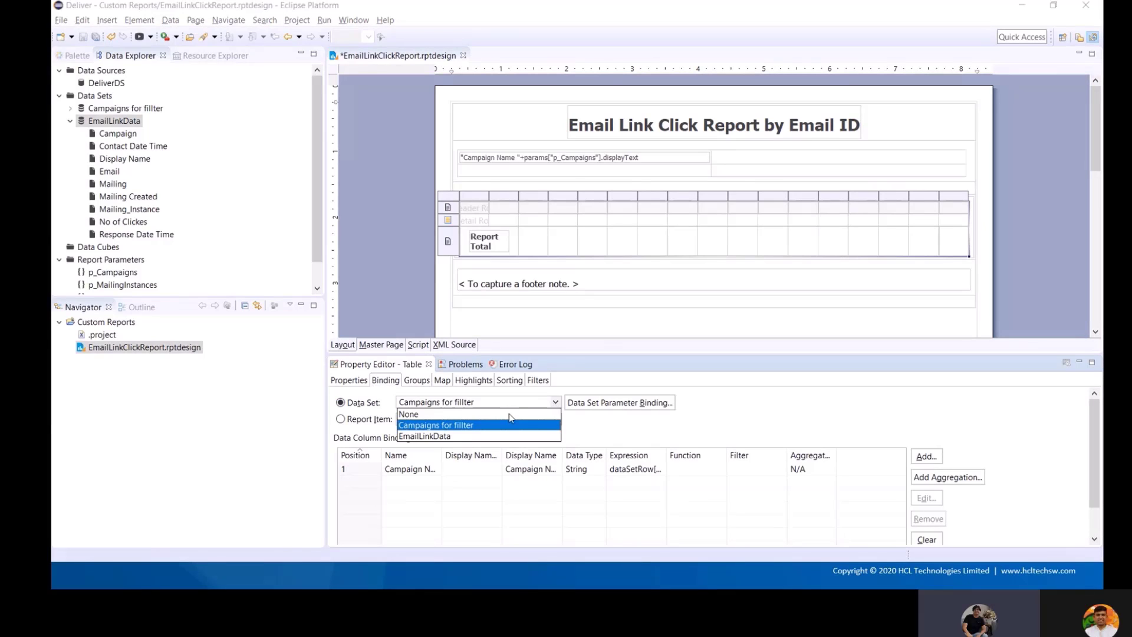
left_click(460, 437)
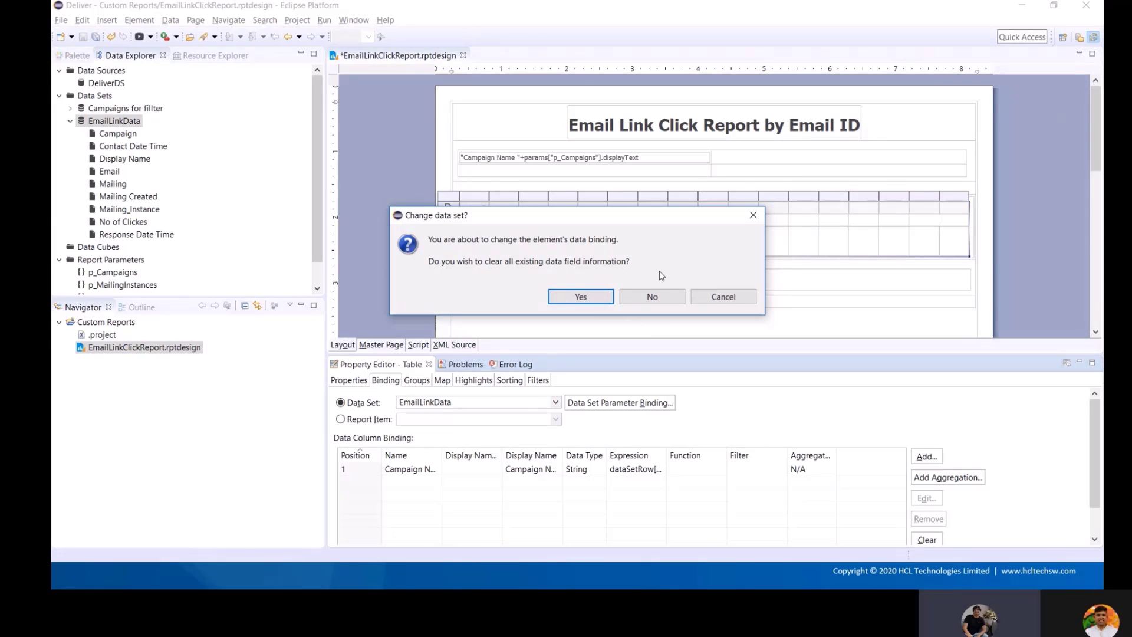
left_click(599, 296)
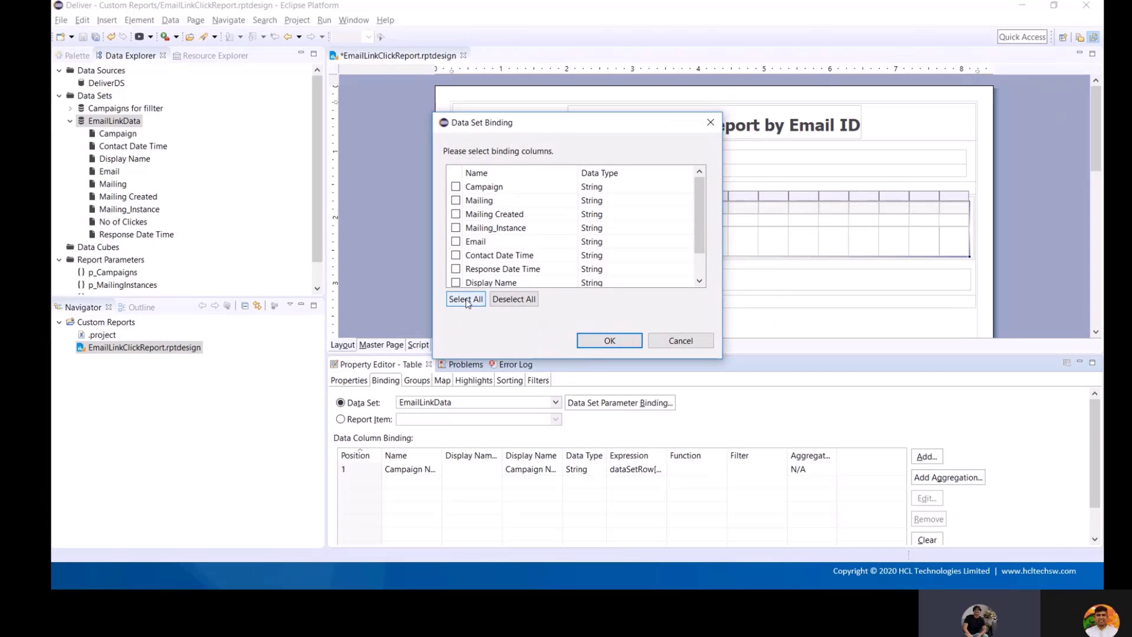
left_click(466, 300)
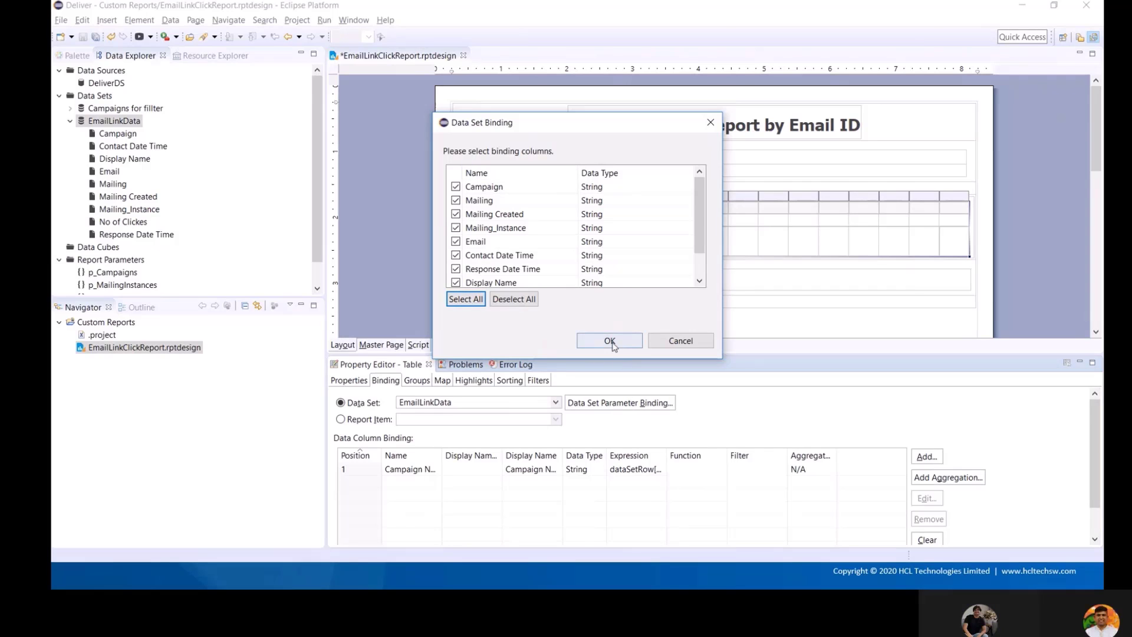
left_click(610, 342)
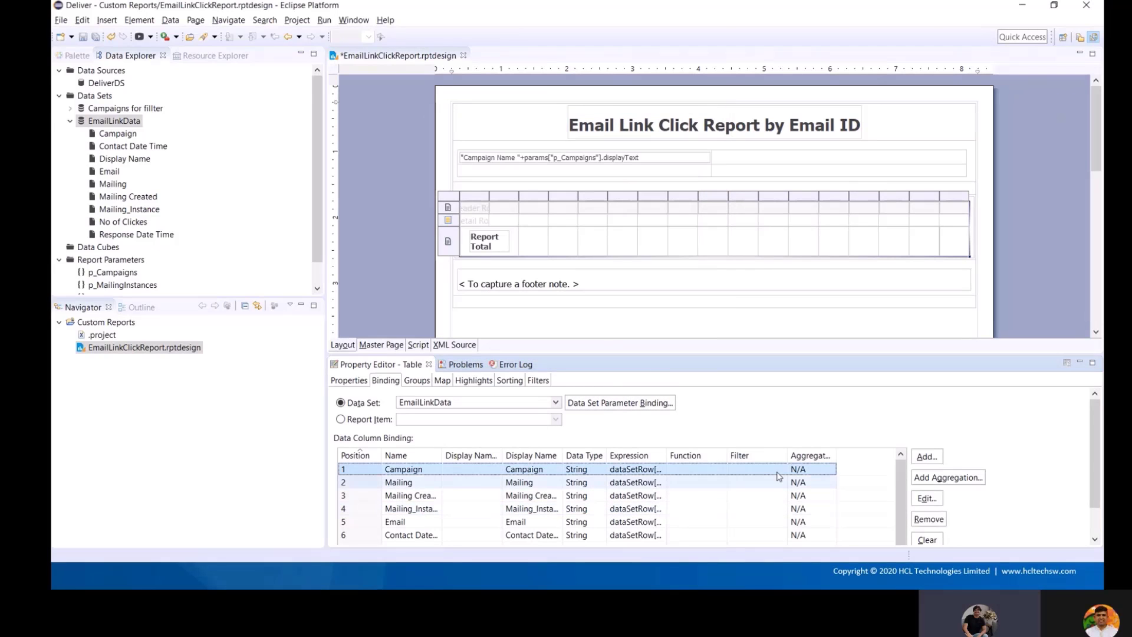
scroll(662, 509, "down", 1)
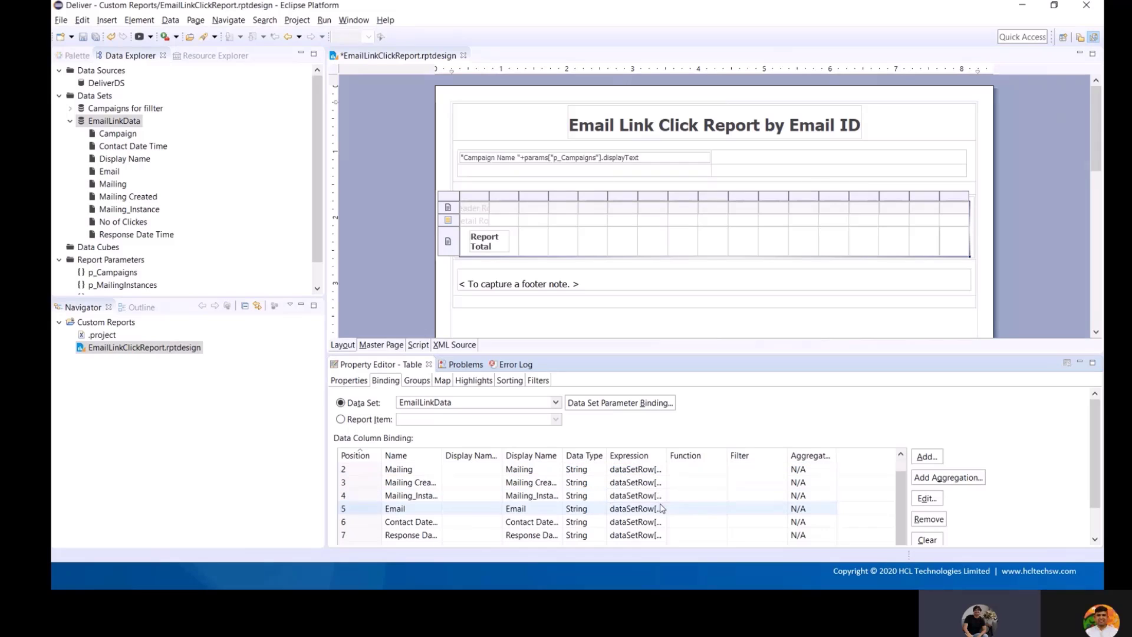
scroll(659, 513, "up", 1)
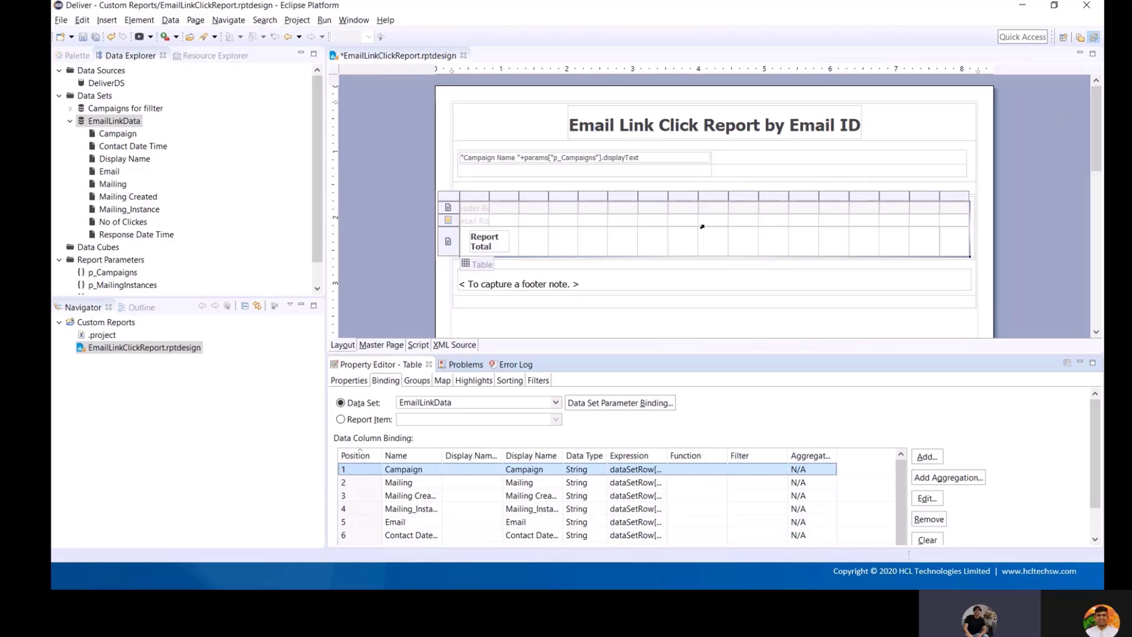
left_click(82, 39)
Step: Place the Campaign field from the EmailLinkData data set in the first detail cell of the report table
left_click(117, 133)
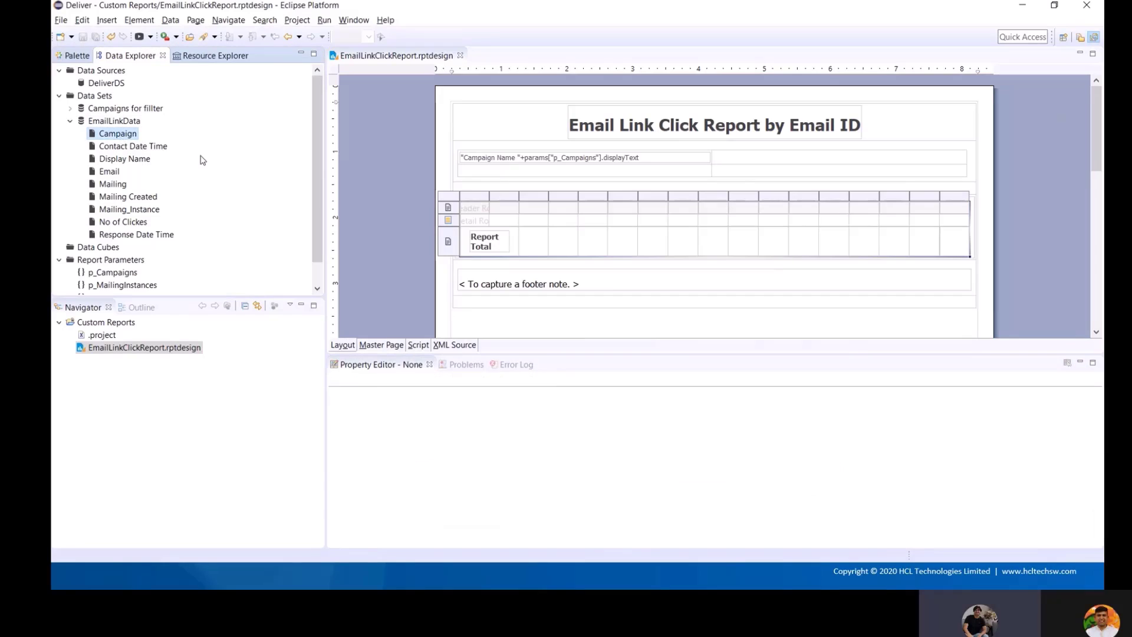
left_click_drag(127, 134, 238, 182)
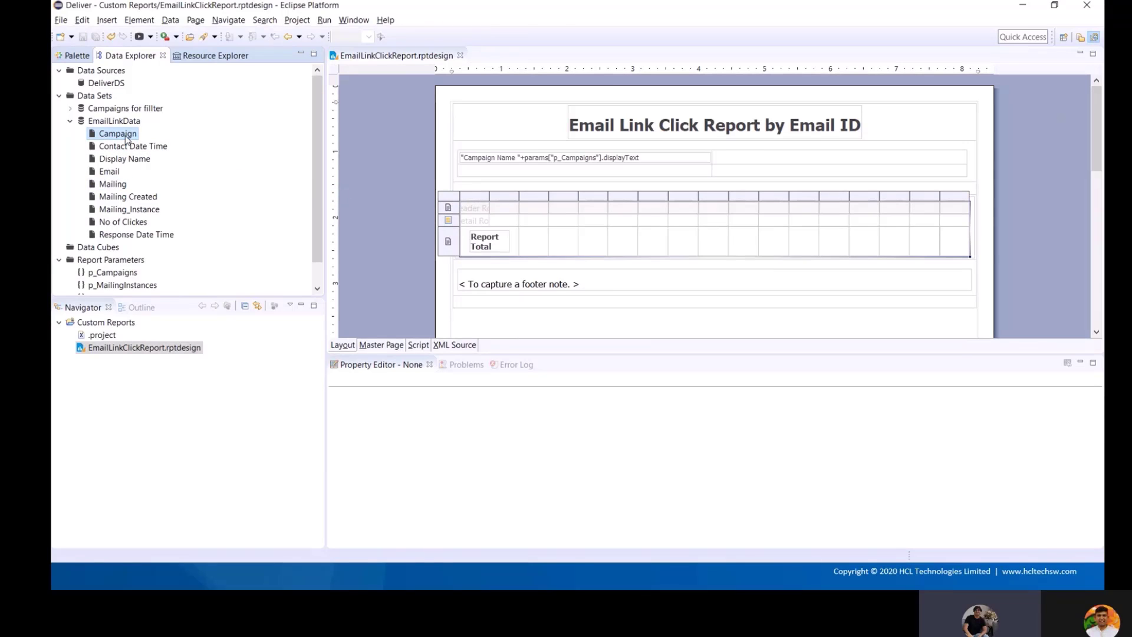
left_click_drag(127, 140, 466, 221)
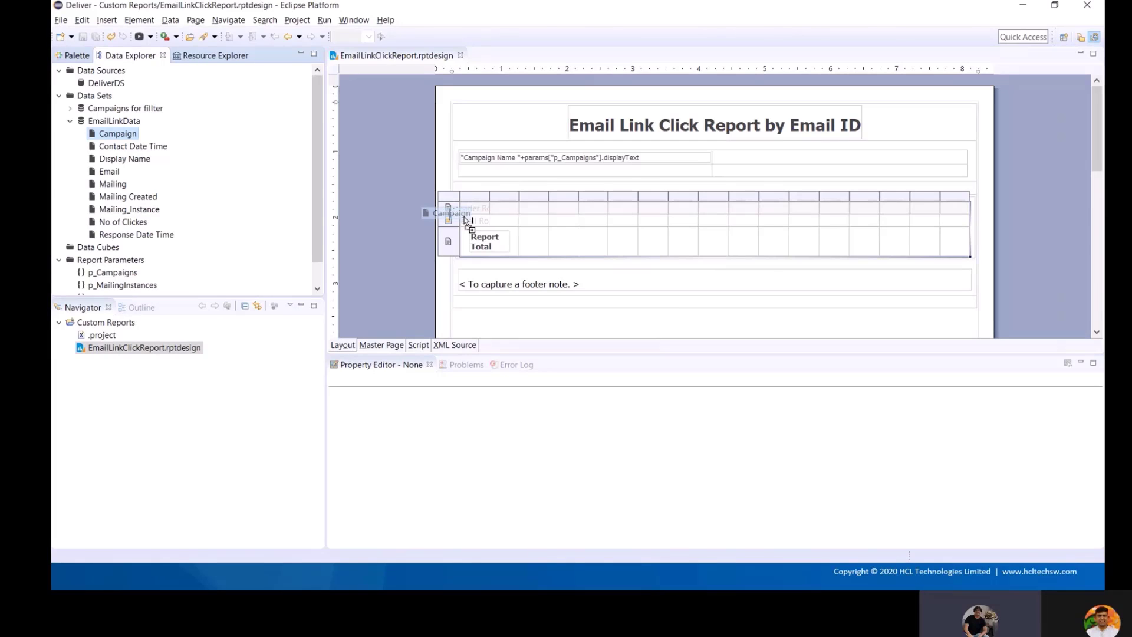
left_click_drag(466, 221, 468, 223)
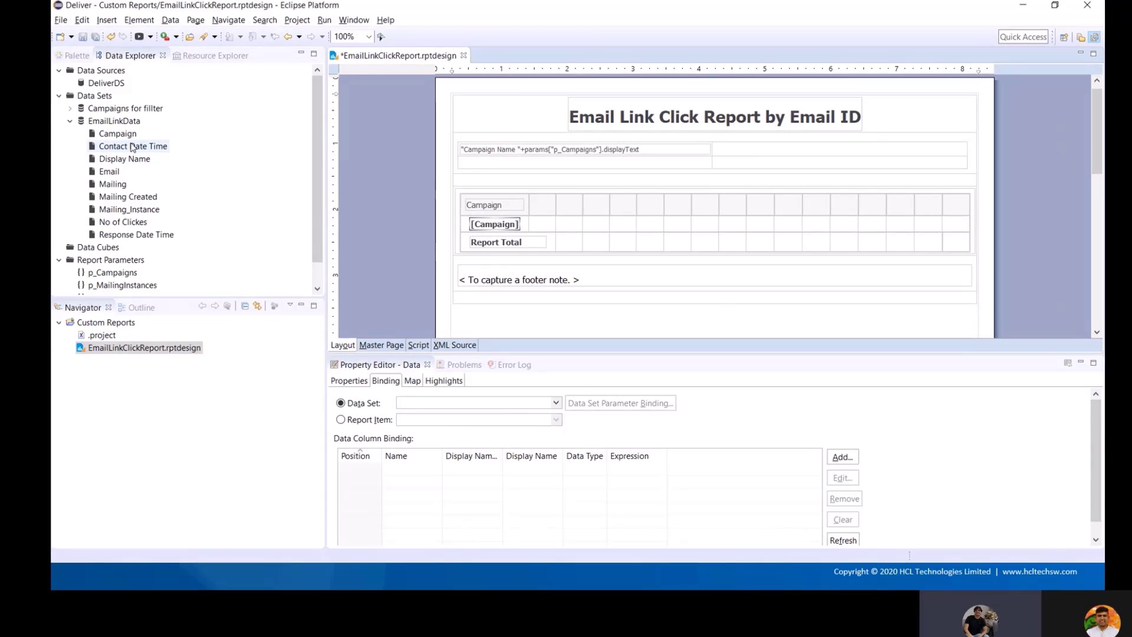
Step: Try to insert all fields from Contact Date Time through Response Date Time into the table at once, and undo the insertion
left_click(140, 151)
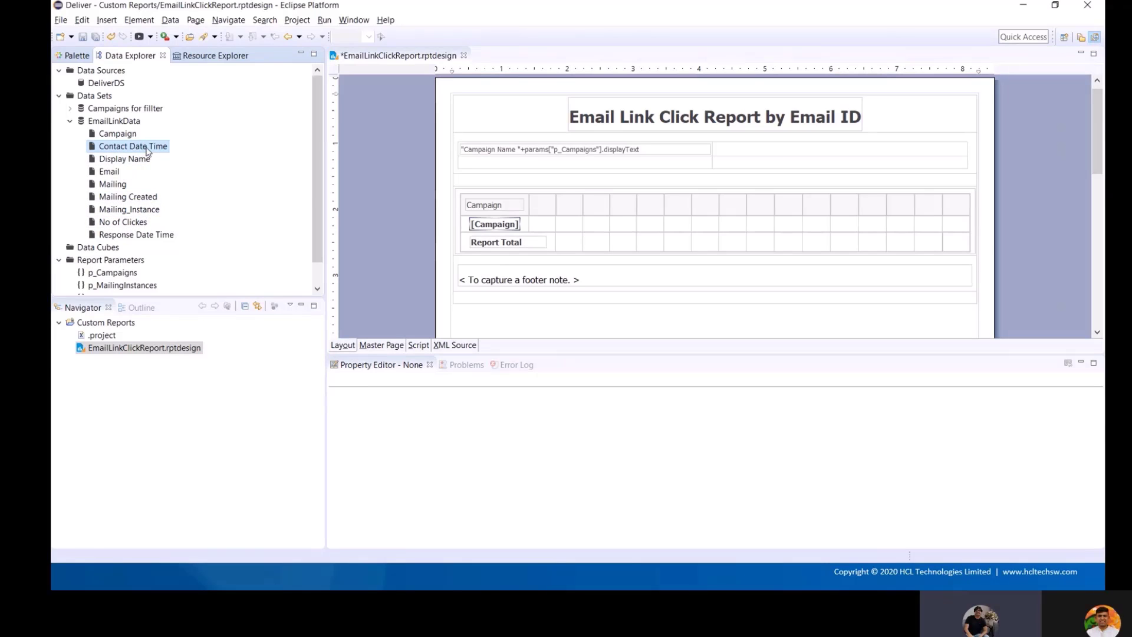
left_click_drag(146, 152, 203, 167)
left_click(167, 236, "shift")
left_click_drag(125, 223, 555, 228)
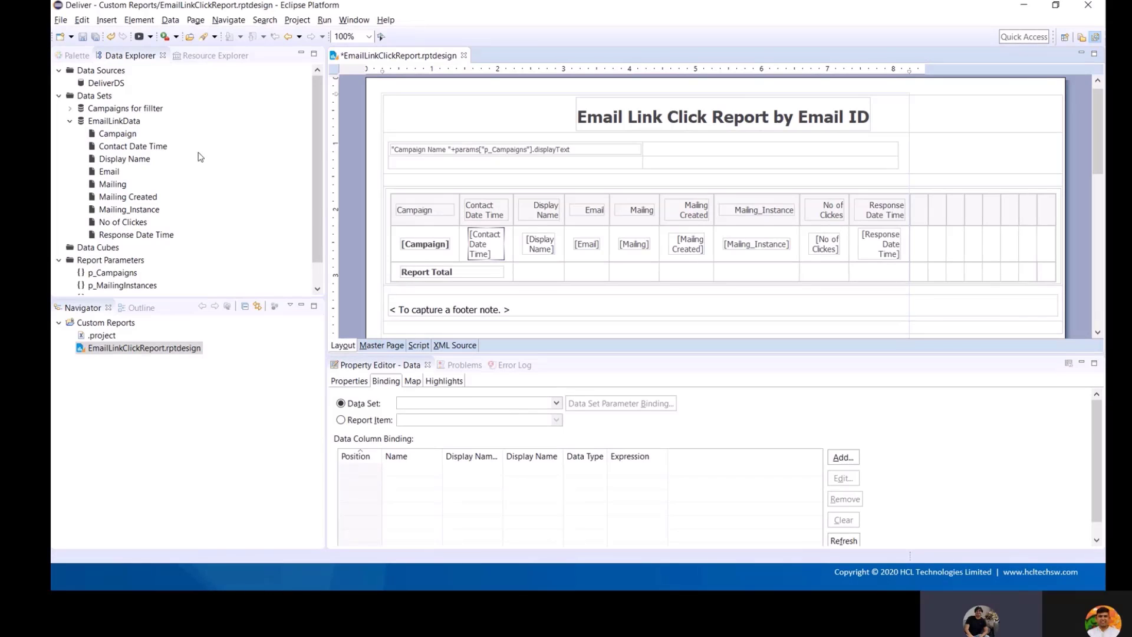
left_click(110, 37)
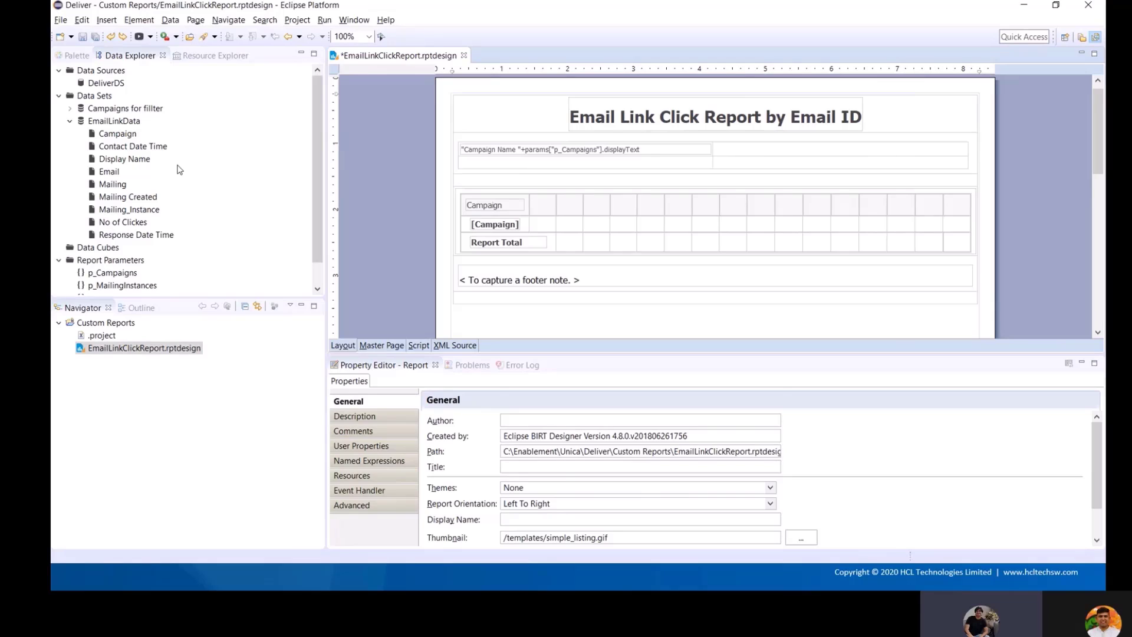
Step: Add Mailing_Instance, Email, Contact Date Time, Response Date Time and No of Clickes to consecutive detail cells after Campaign
left_click(129, 211)
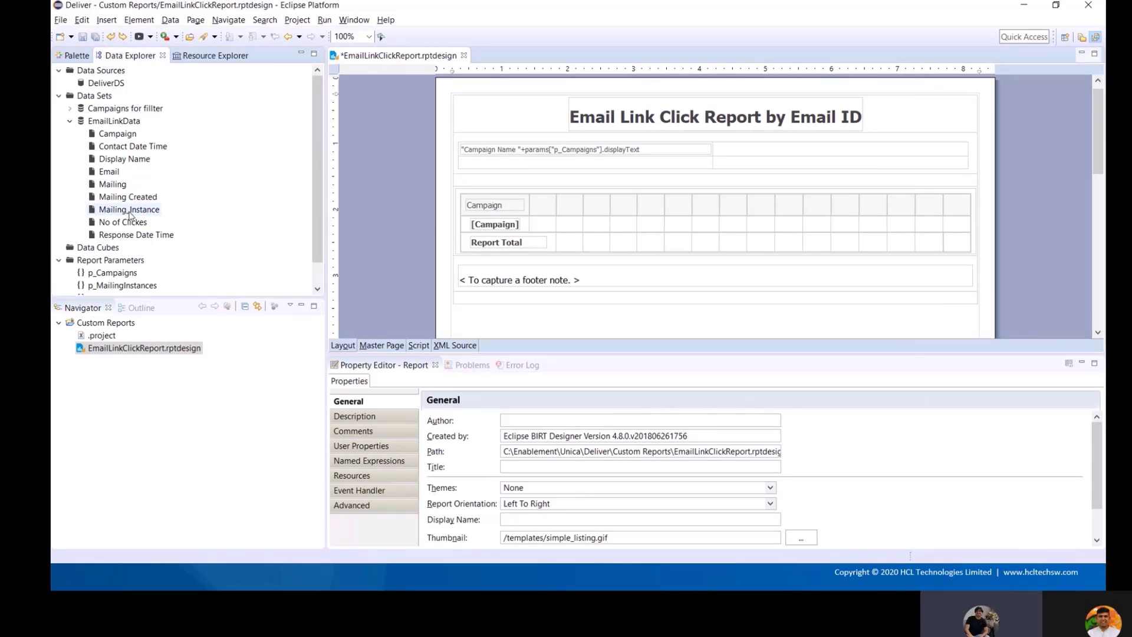
left_click_drag(130, 213, 538, 231)
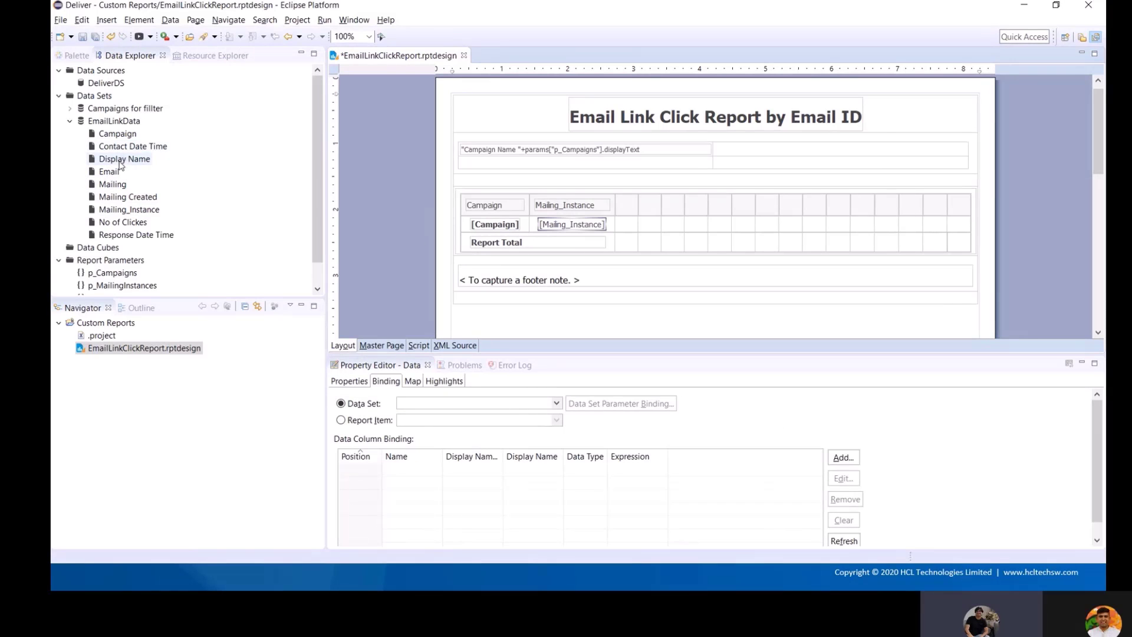
left_click_drag(108, 177, 627, 227)
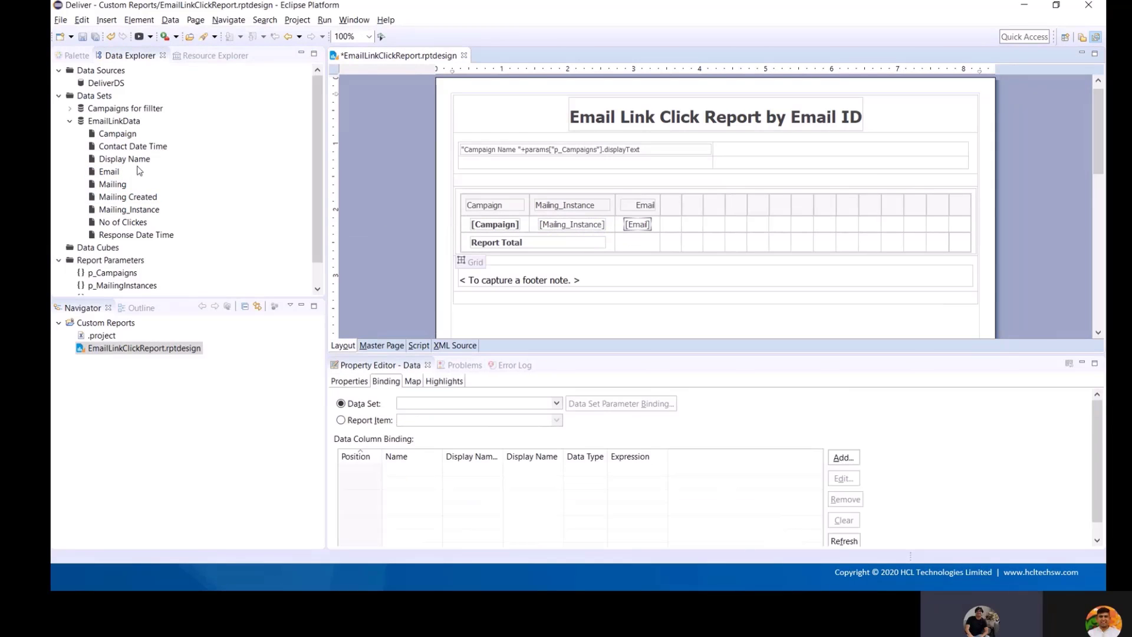
left_click_drag(133, 146, 687, 226)
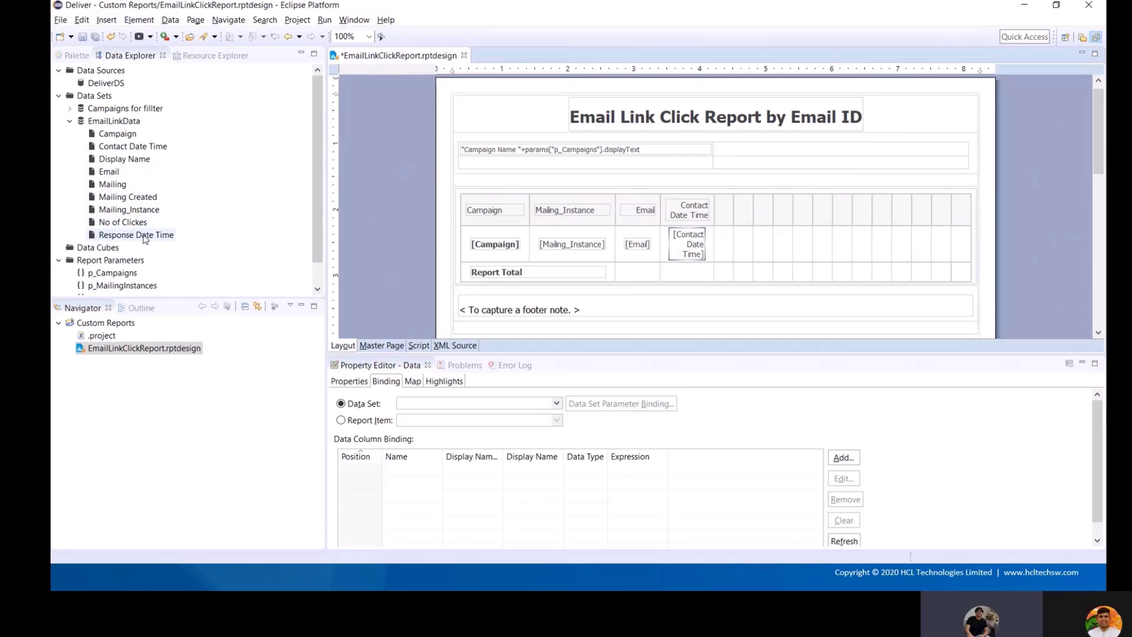
left_click_drag(145, 238, 727, 242)
left_click_drag(121, 223, 777, 251)
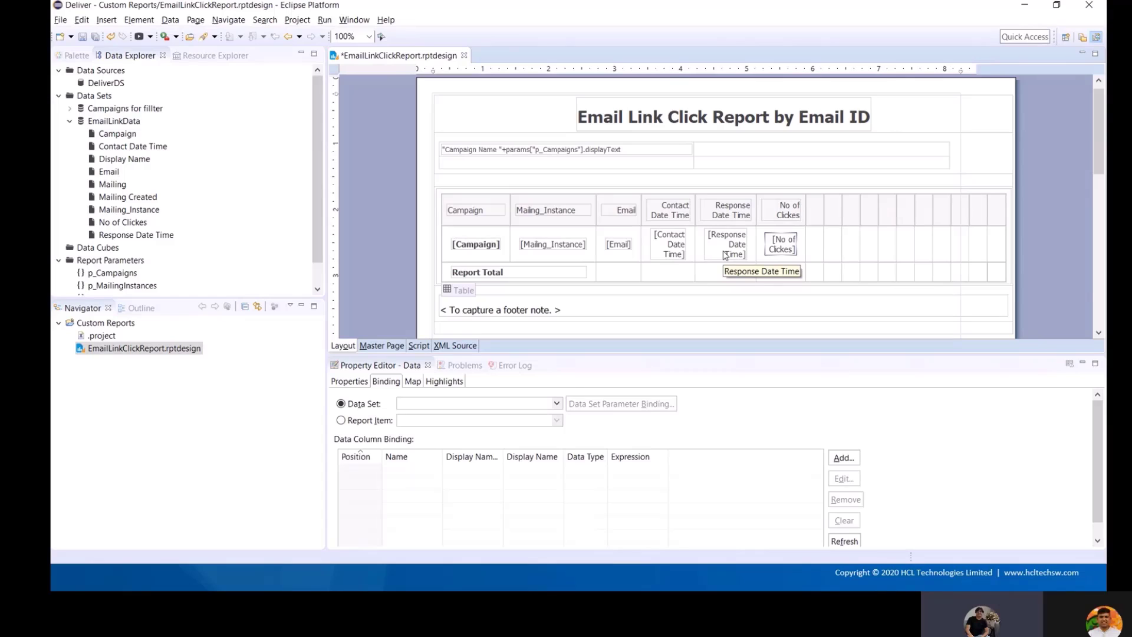
Step: Insert a table column between Email and Contact Date Time and place the Display Name field in its detail cell
left_click_drag(125, 160, 800, 229)
left_click_drag(648, 199, 650, 197)
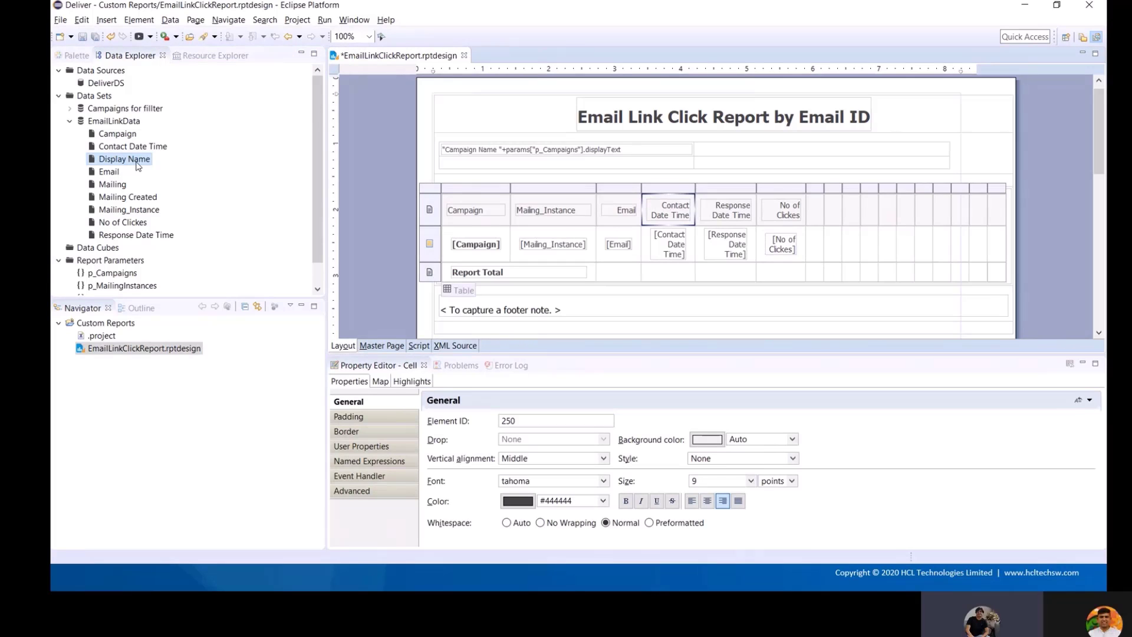
left_click(679, 192)
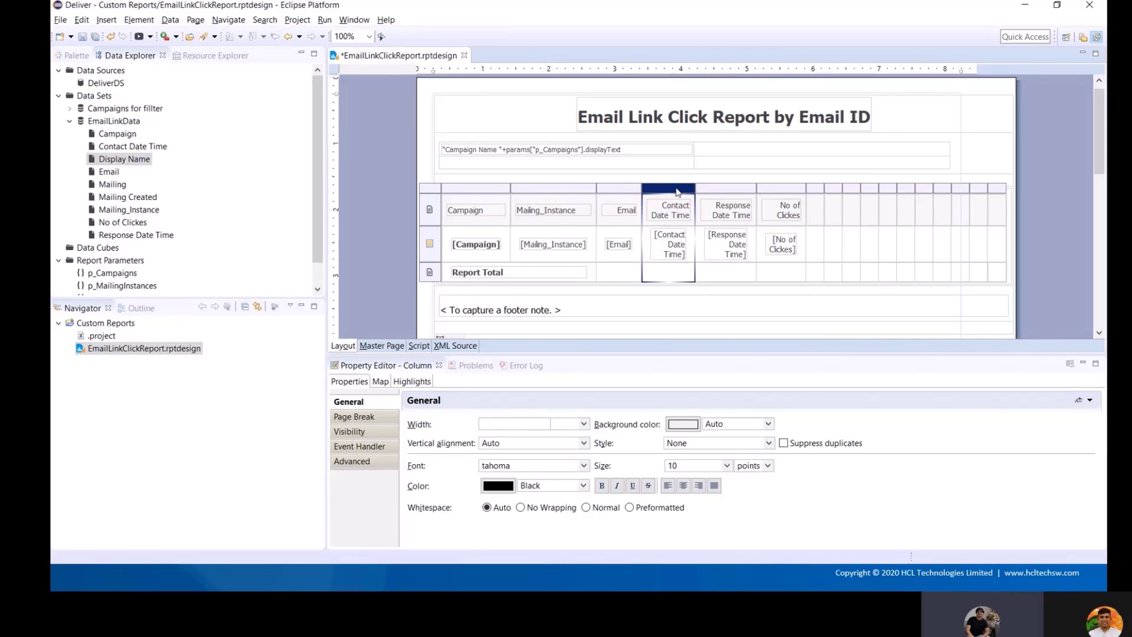
right_click(678, 191)
mouse_move(744, 293)
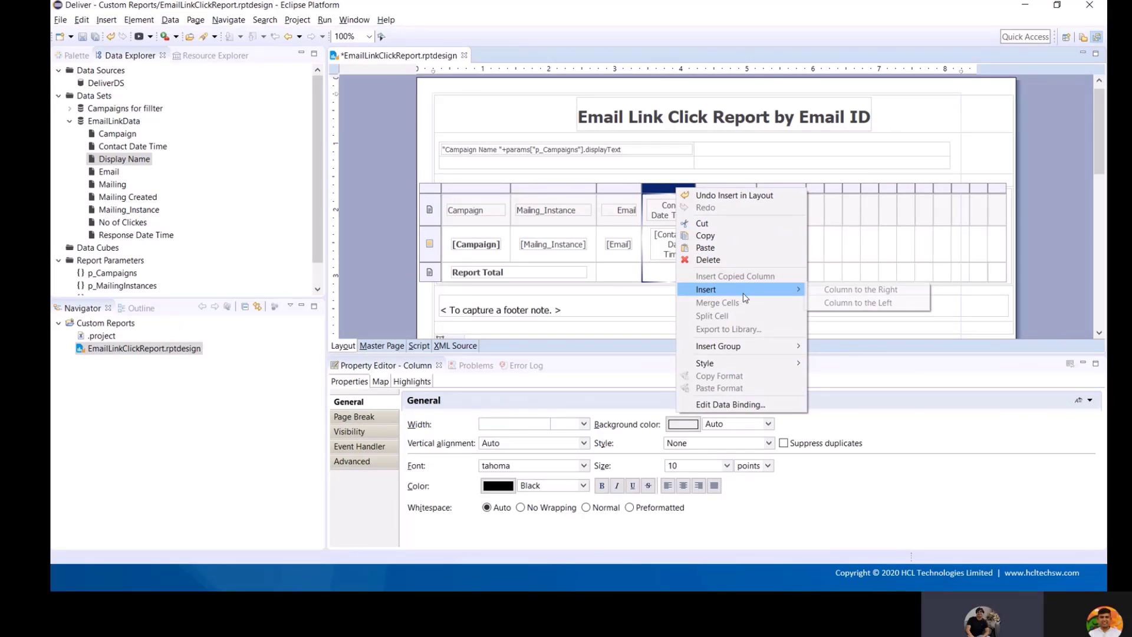
left_click(867, 302)
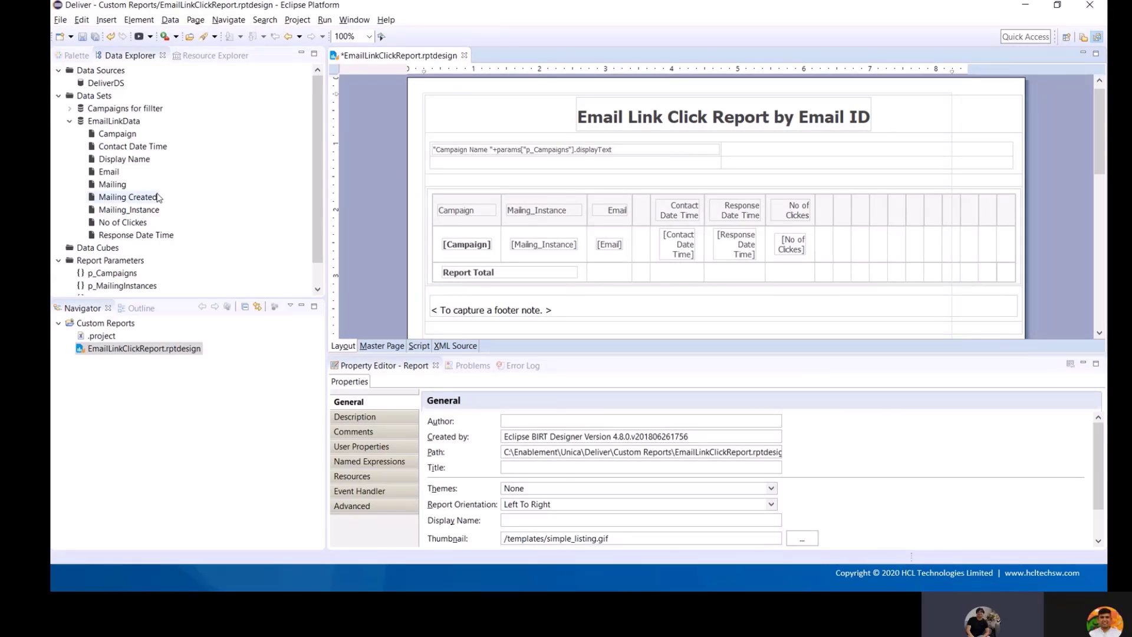
left_click_drag(137, 159, 636, 247)
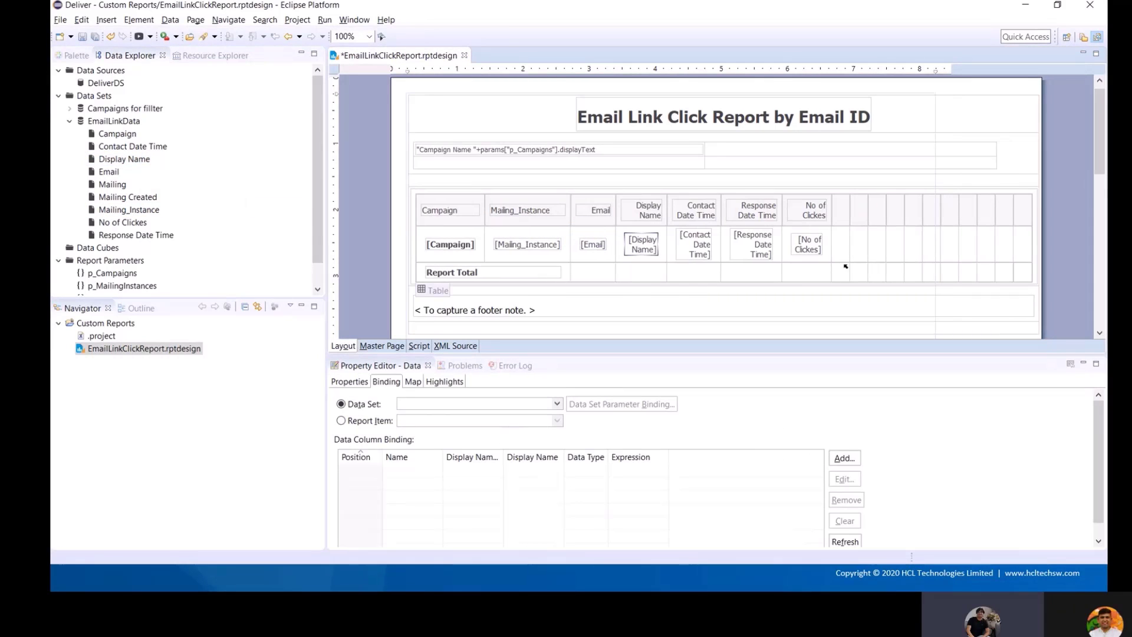
Step: Delete all the empty table columns after No of Clickes and save the report
left_click(843, 222)
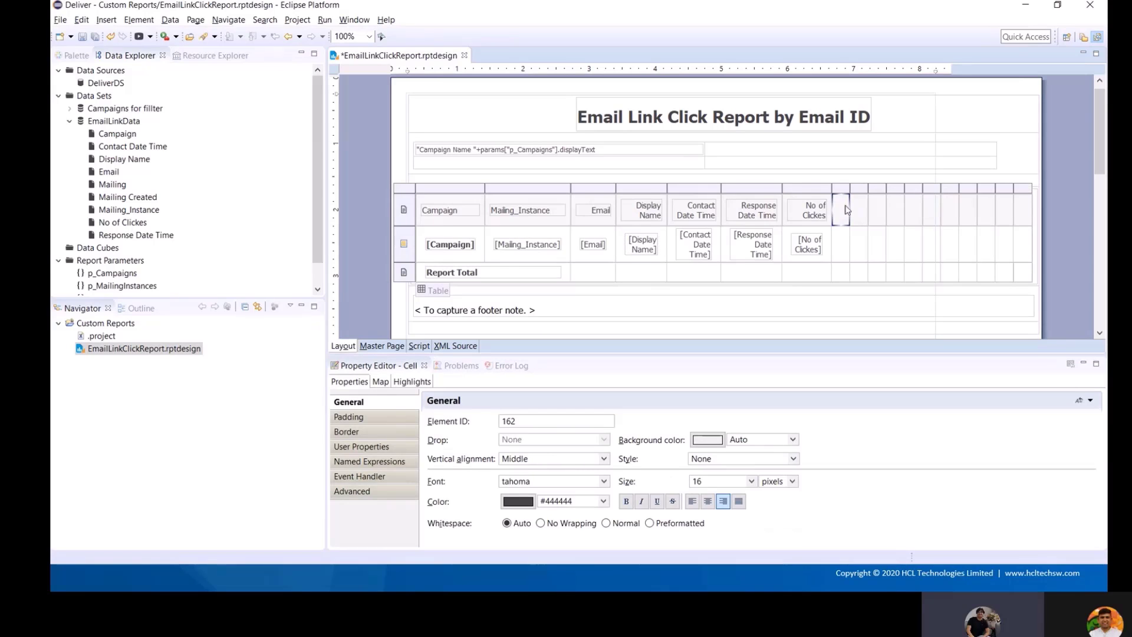
left_click(842, 188)
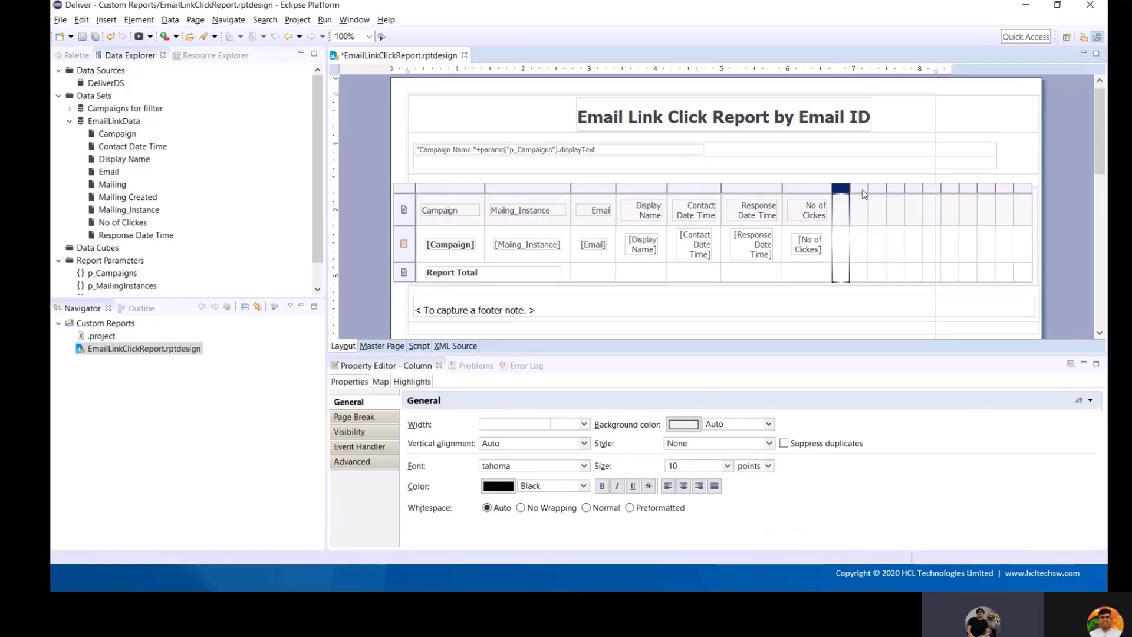
left_click(860, 189, "shift")
left_click(1024, 189, "shift")
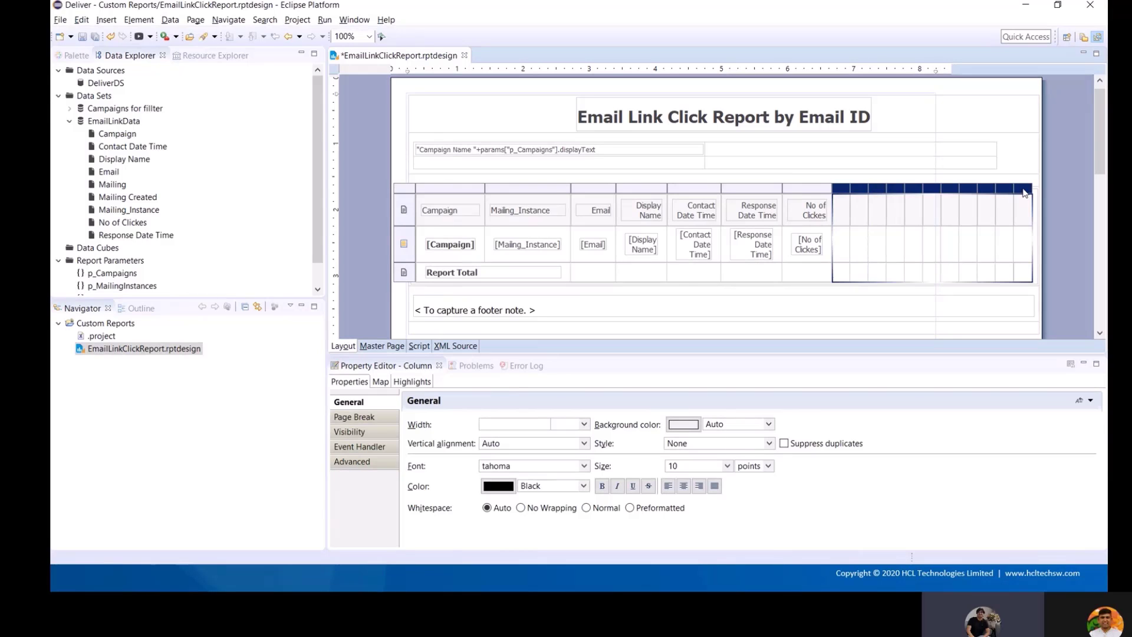
right_click(1023, 192)
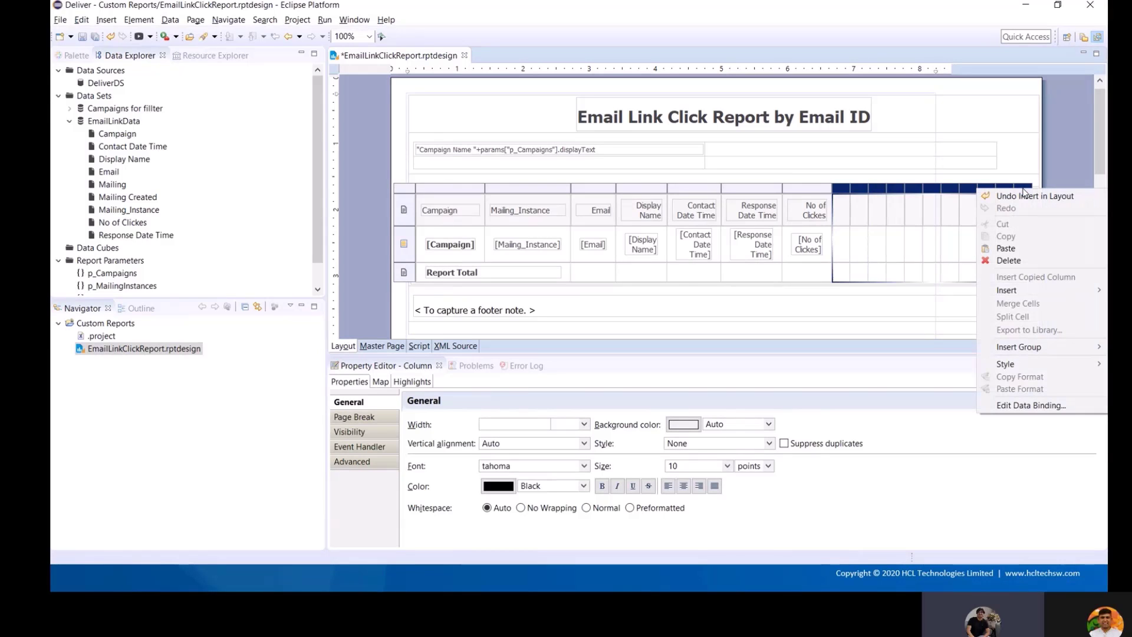
left_click(1011, 261)
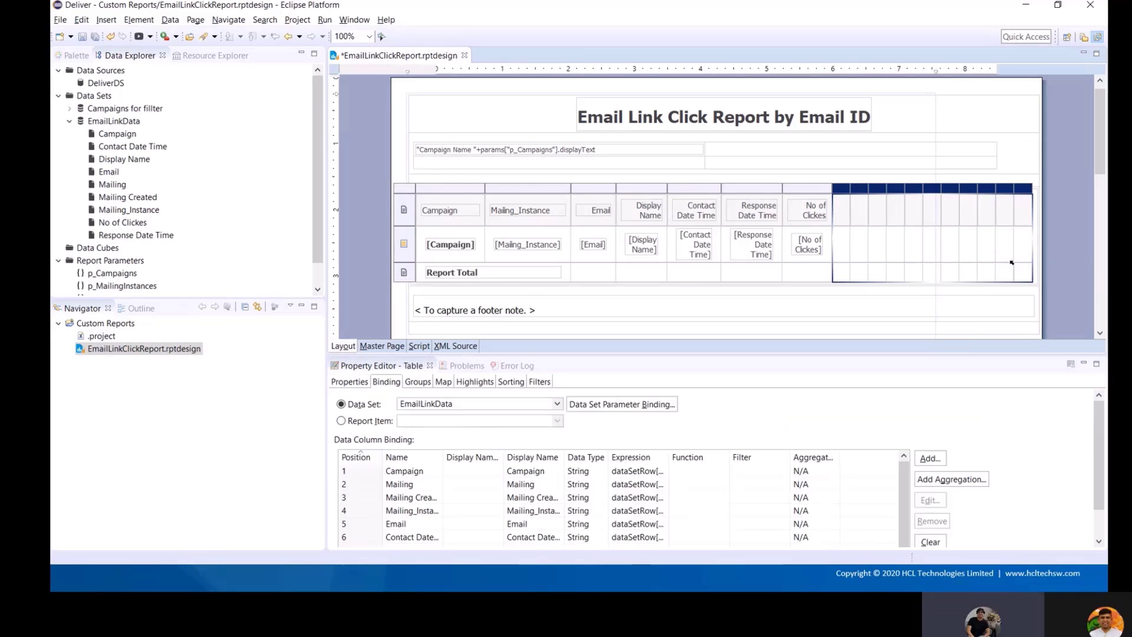
left_click(83, 37)
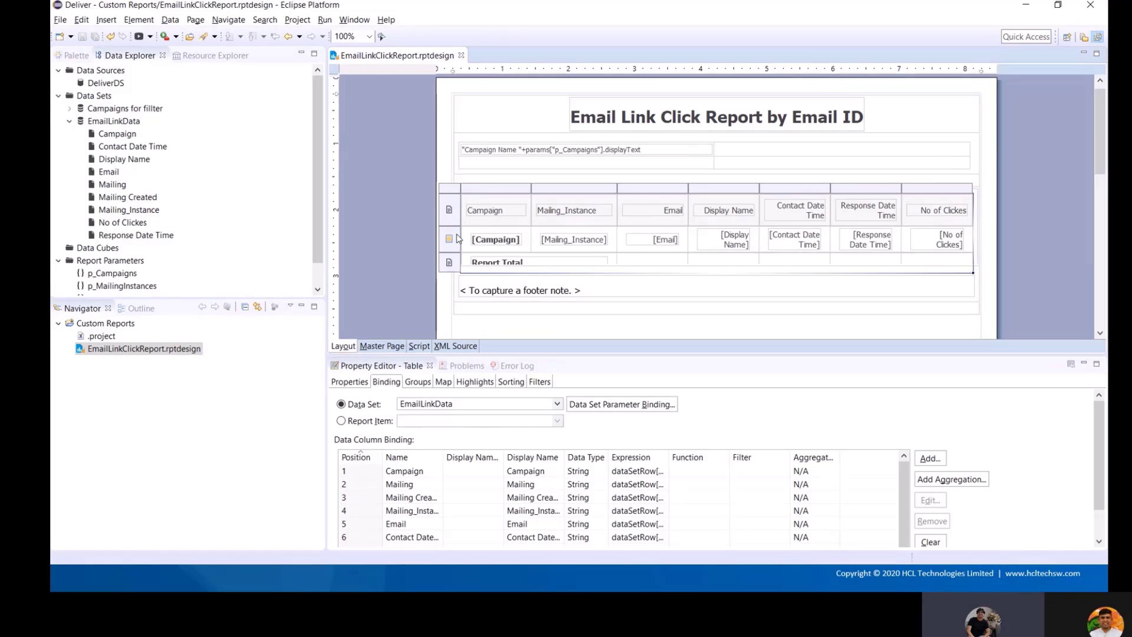
Step: Make all seven header labels of the report table bold, from Campaign to No of Clickes
left_click(496, 213)
left_click(583, 214, "ctrl")
left_click(675, 215, "ctrl")
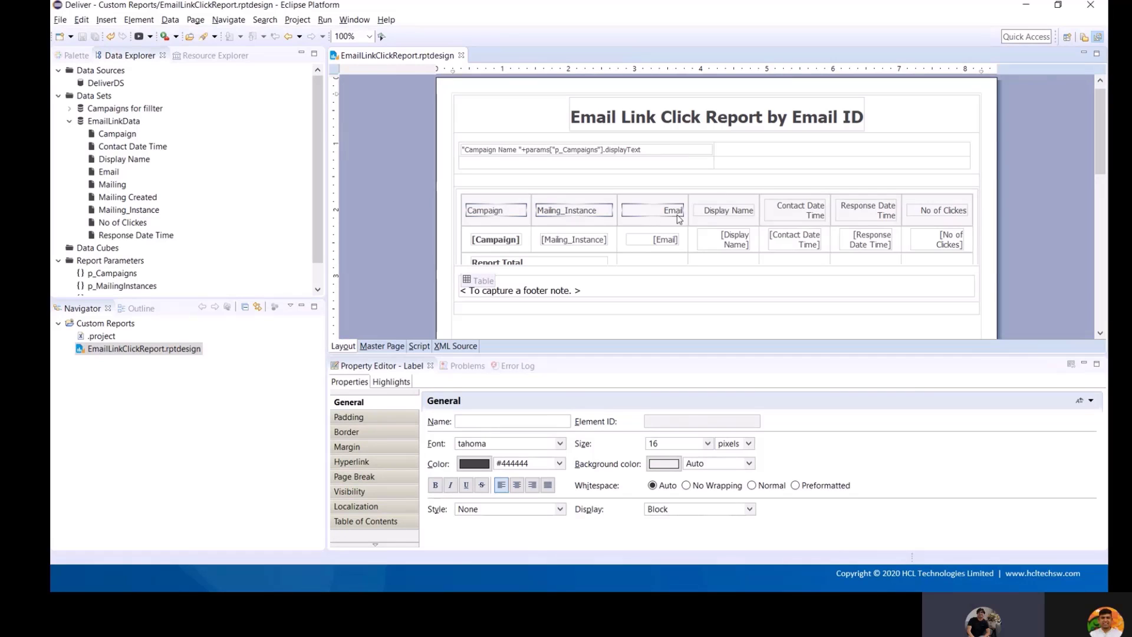
left_click(732, 214, "ctrl")
left_click(791, 212, "ctrl")
left_click(865, 217, "ctrl")
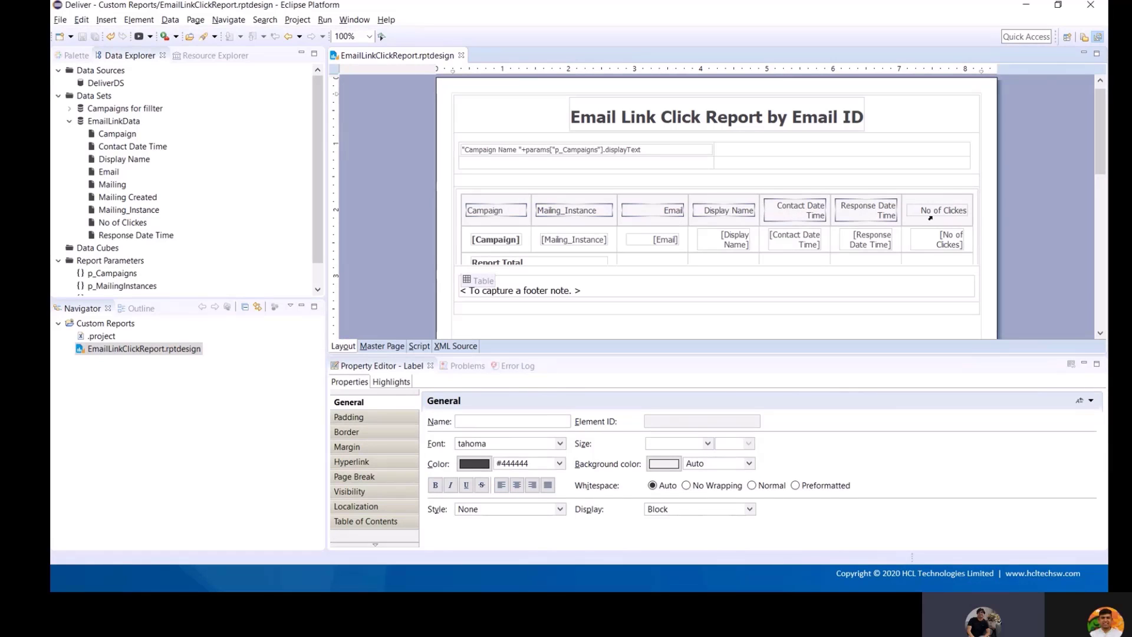
left_click(935, 216, "ctrl")
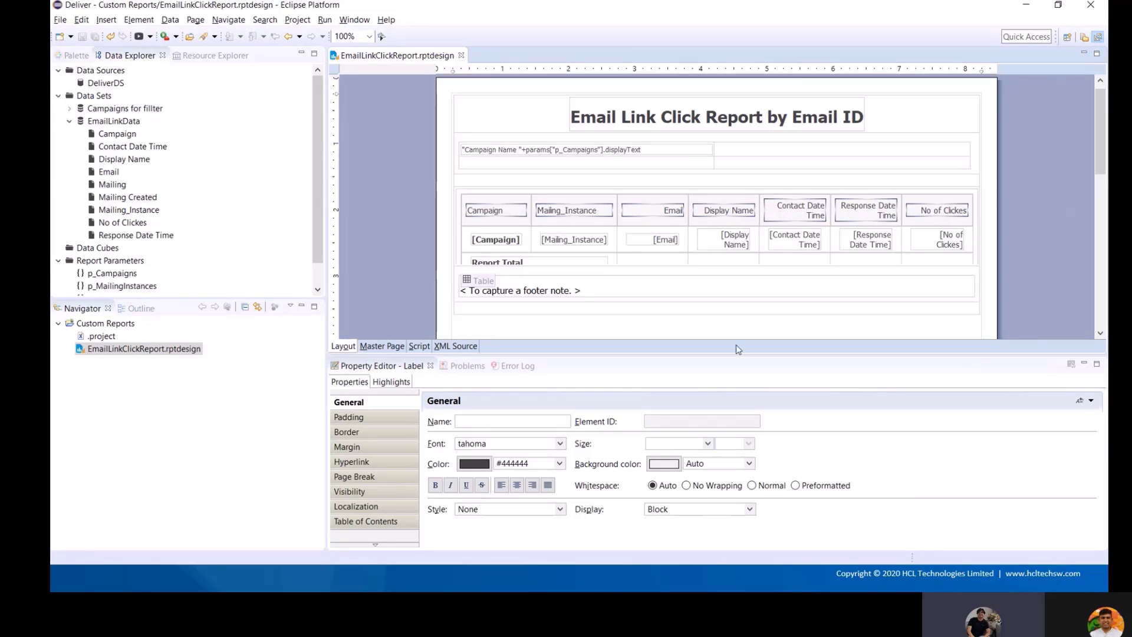
left_click(436, 485)
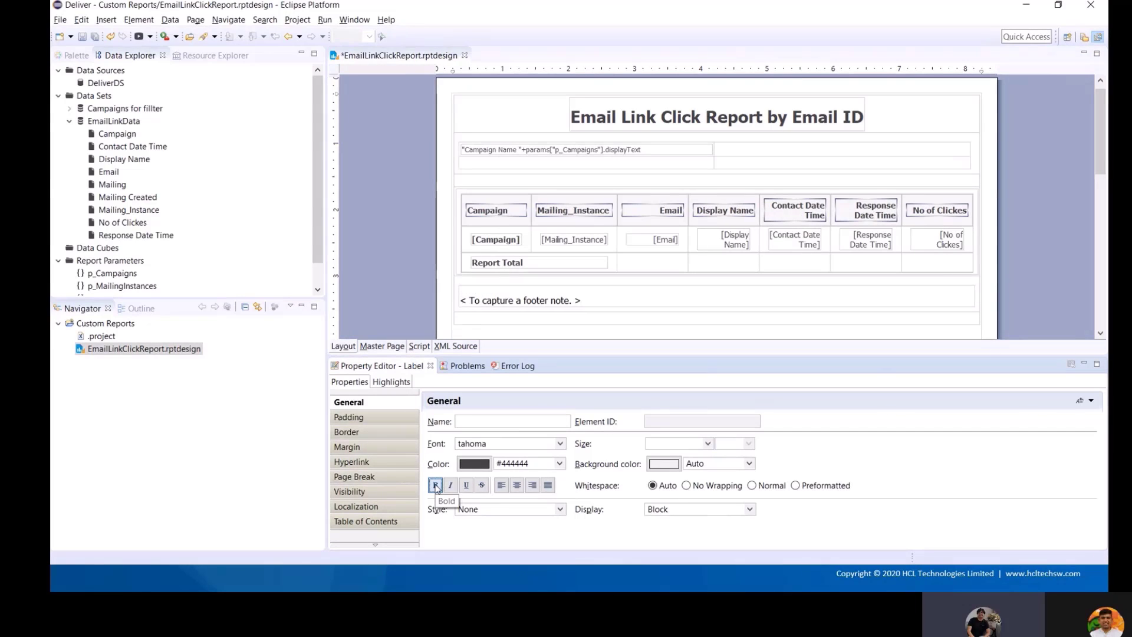
Step: Remove the bold formatting from the Campaign data field in the table's detail row
left_click(502, 245)
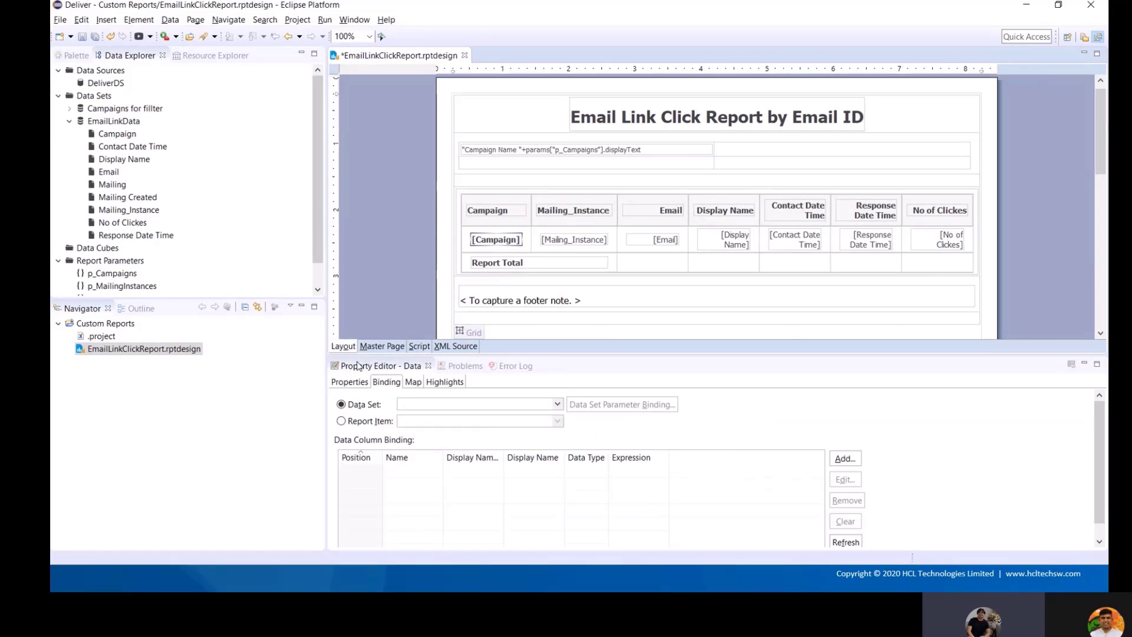
left_click(350, 382)
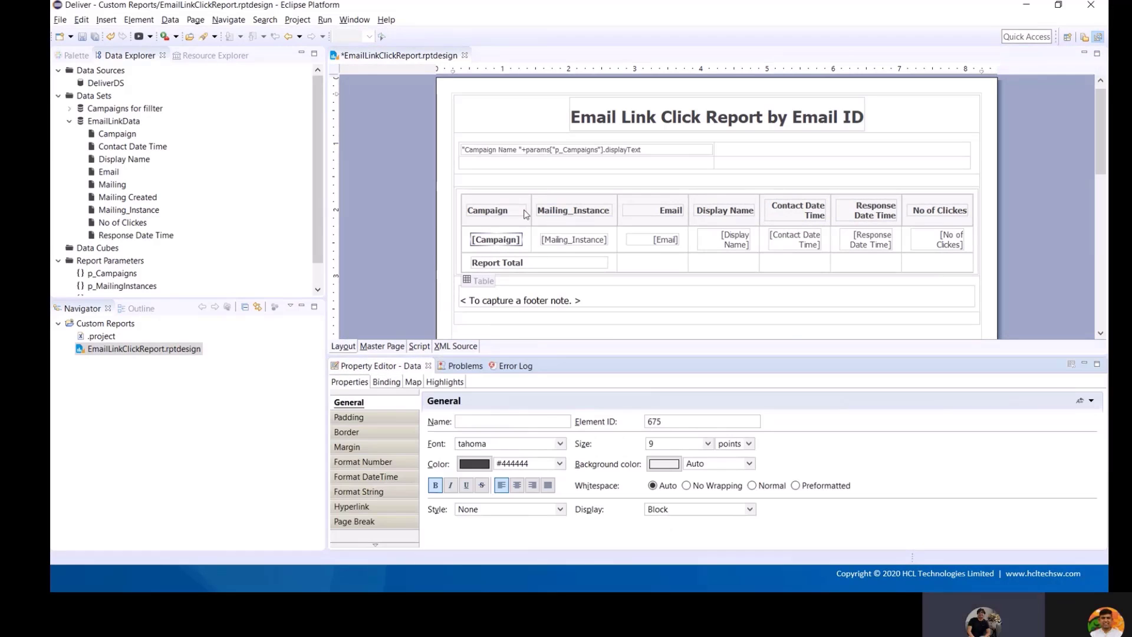
left_click(437, 485)
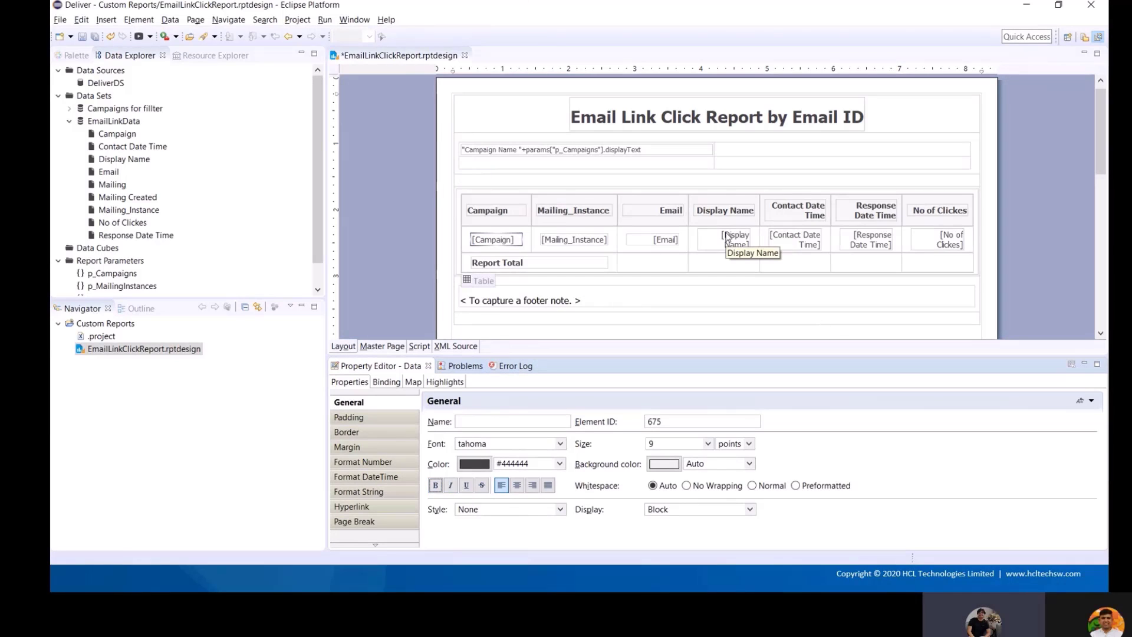
Step: Delete the Report Total footer row from the report table
left_click(646, 264)
left_click(449, 266)
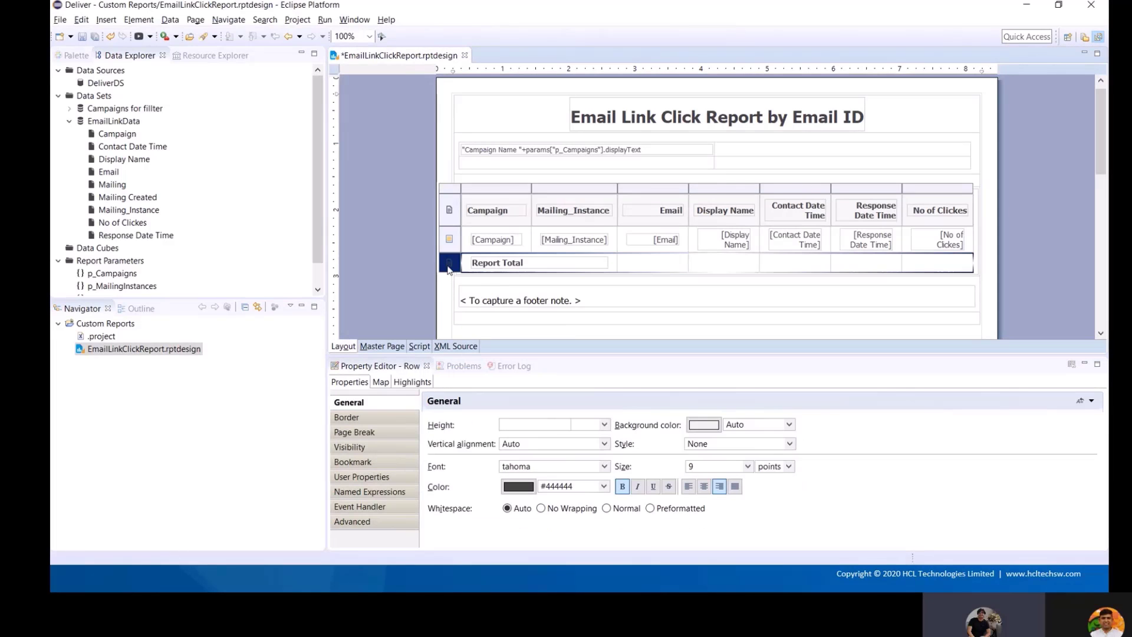
right_click(449, 267)
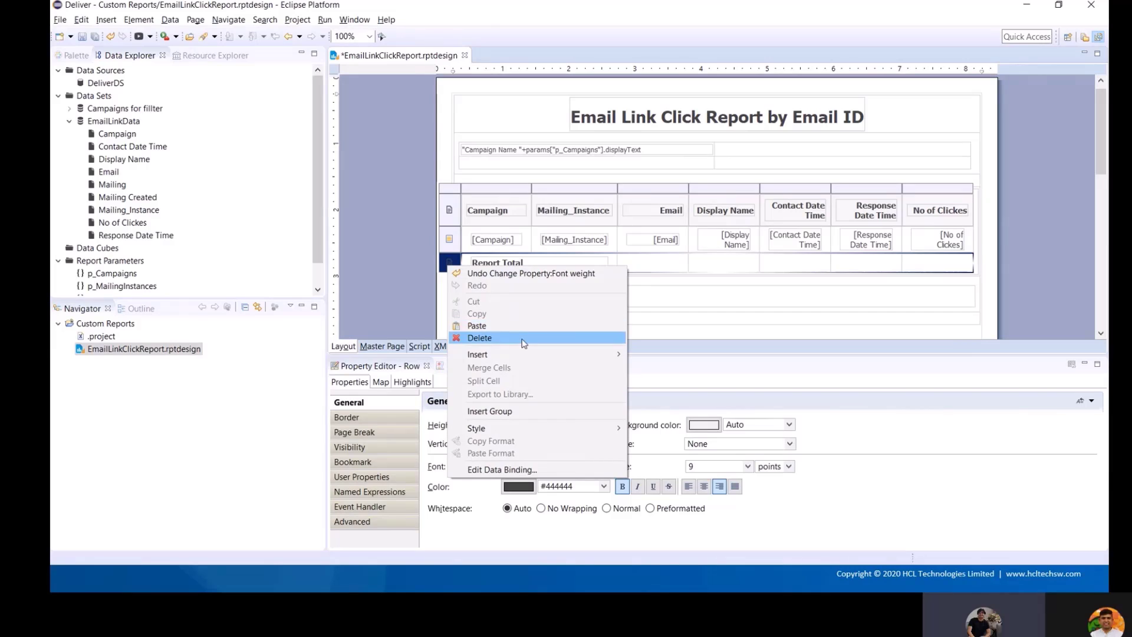
left_click(480, 337)
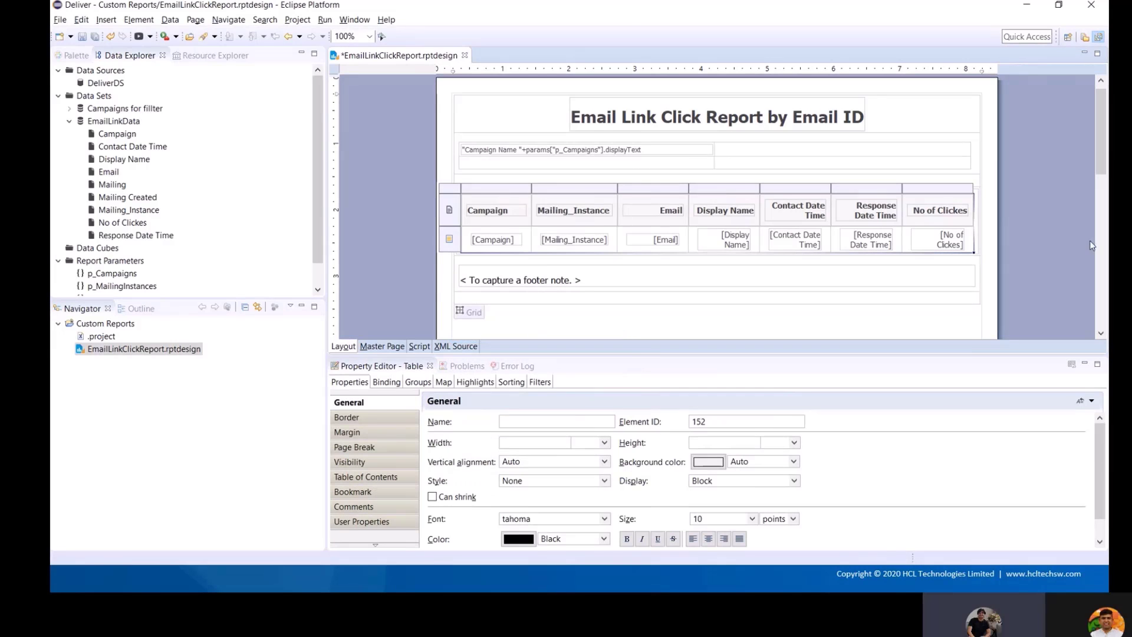
Step: Replace the footer note text with "The list shows email ids and link click information." and save the report
double_click(546, 285)
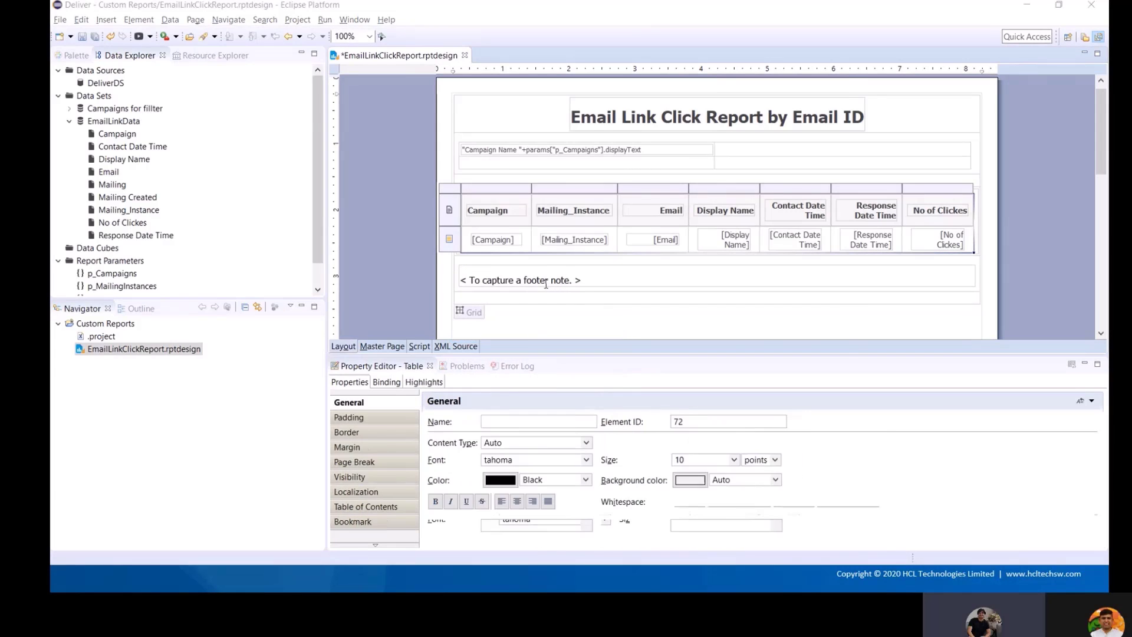
key("ctrl+a")
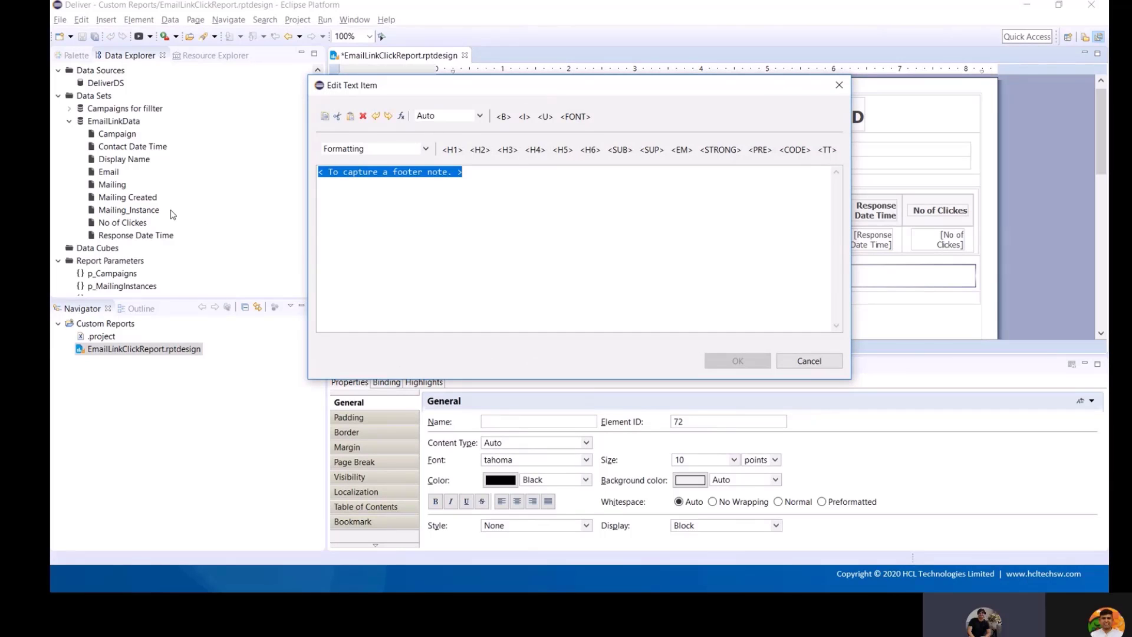
type("Th")
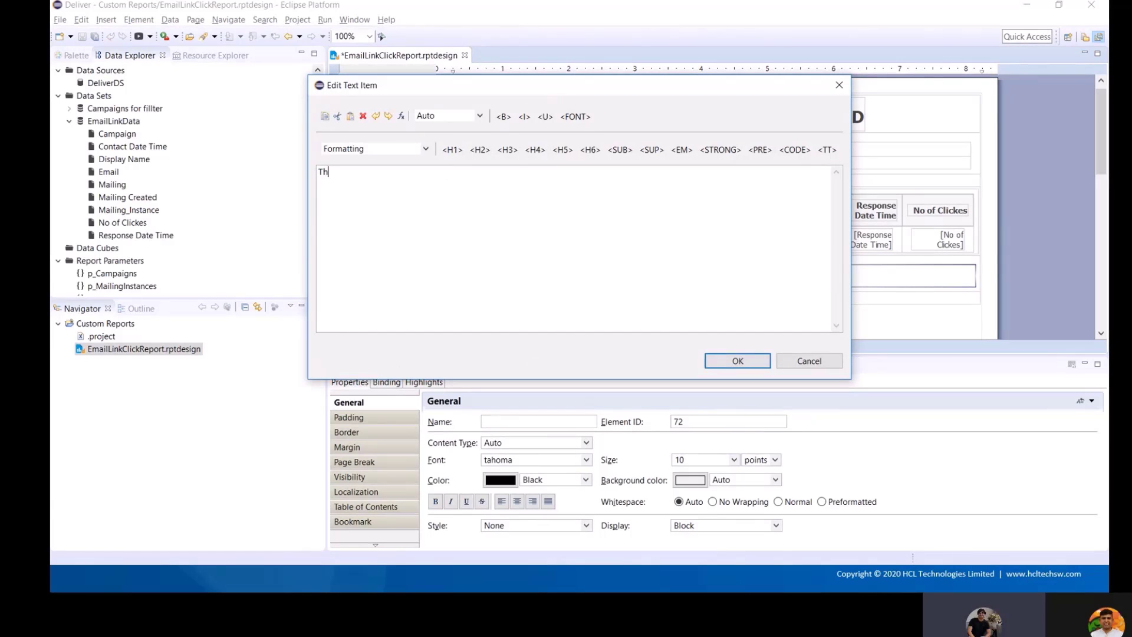
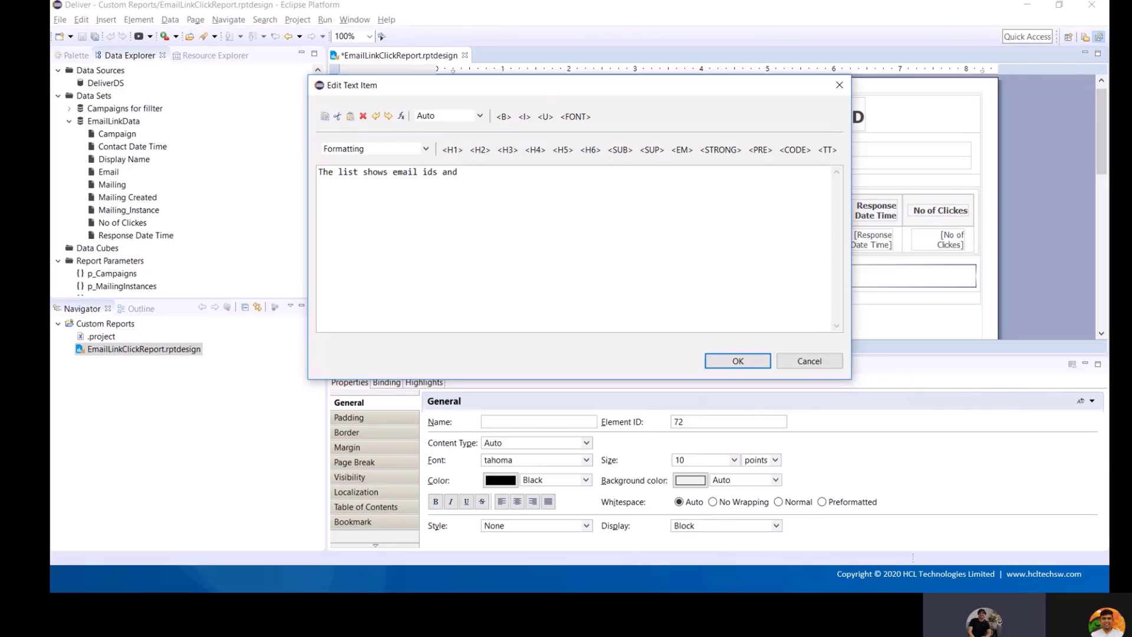
type("k click i")
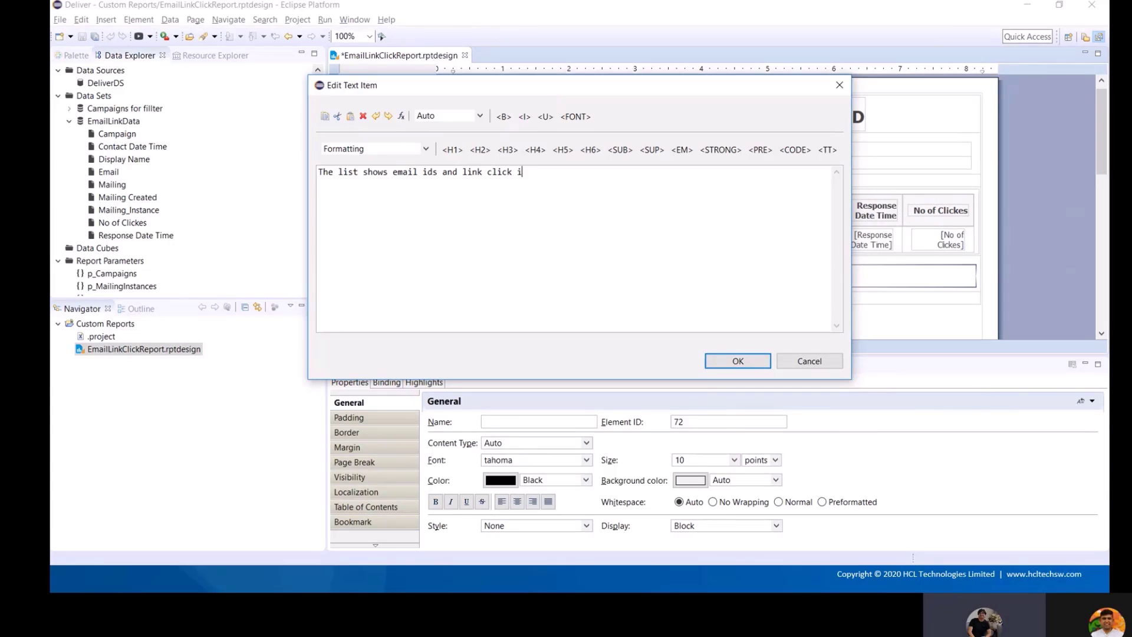
type("nformation.")
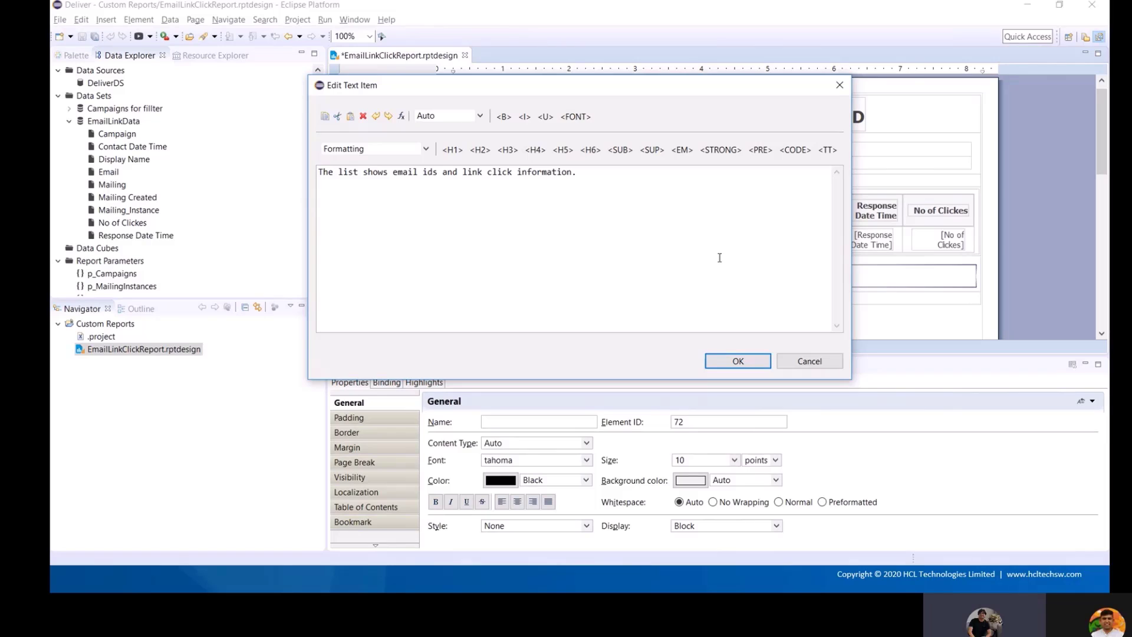
left_click(748, 361)
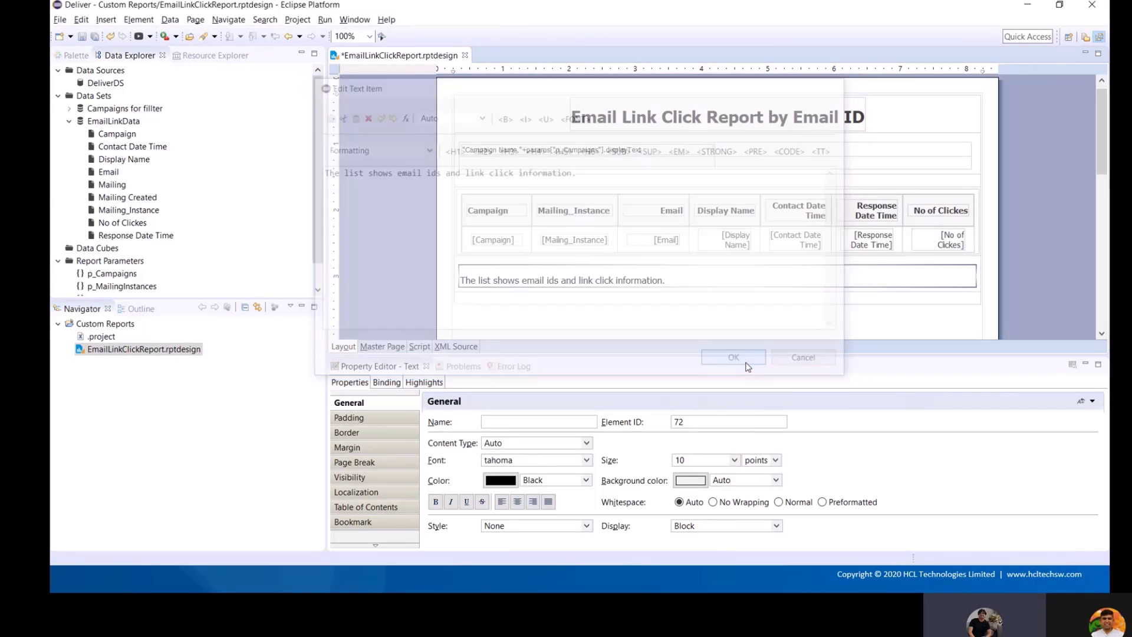
left_click(82, 36)
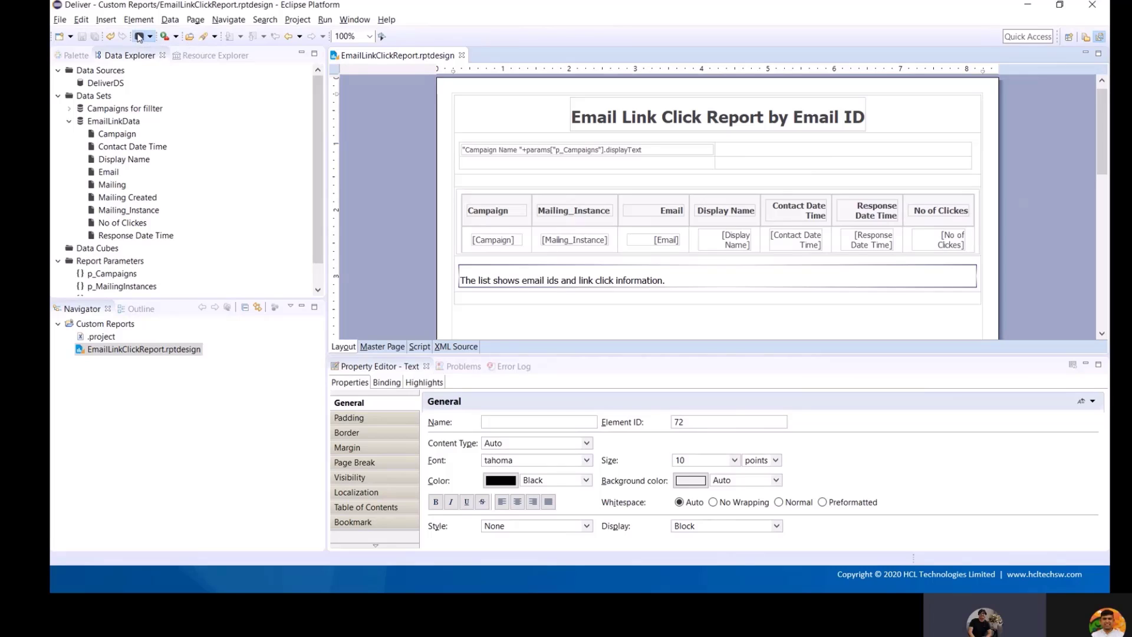
Step: Preview the report in the BIRT Report Viewer and select Fitbit Smartwatch Promotion as the campaign
left_click(139, 38)
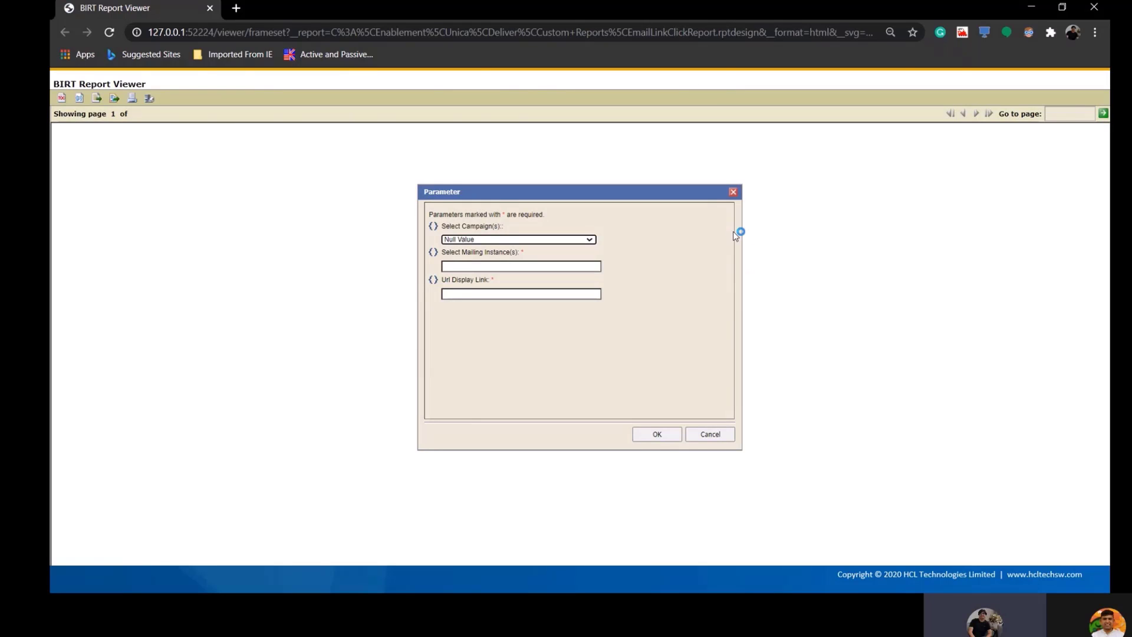
left_click(590, 241)
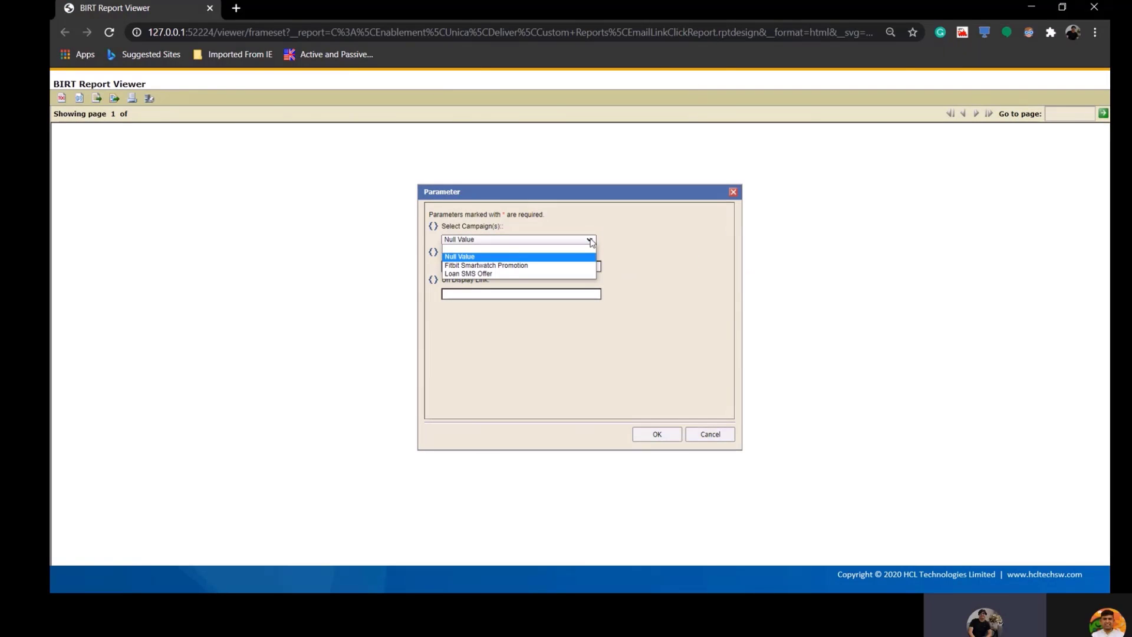
left_click(550, 267)
left_click(560, 270)
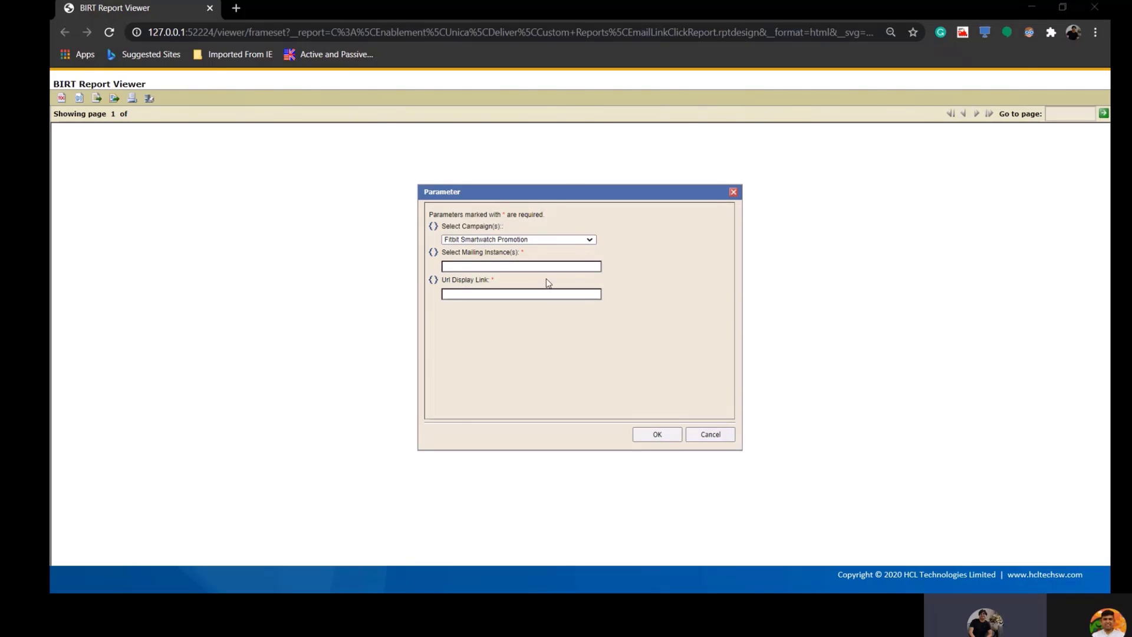
key("alt+Tab")
key("alt+Tab")
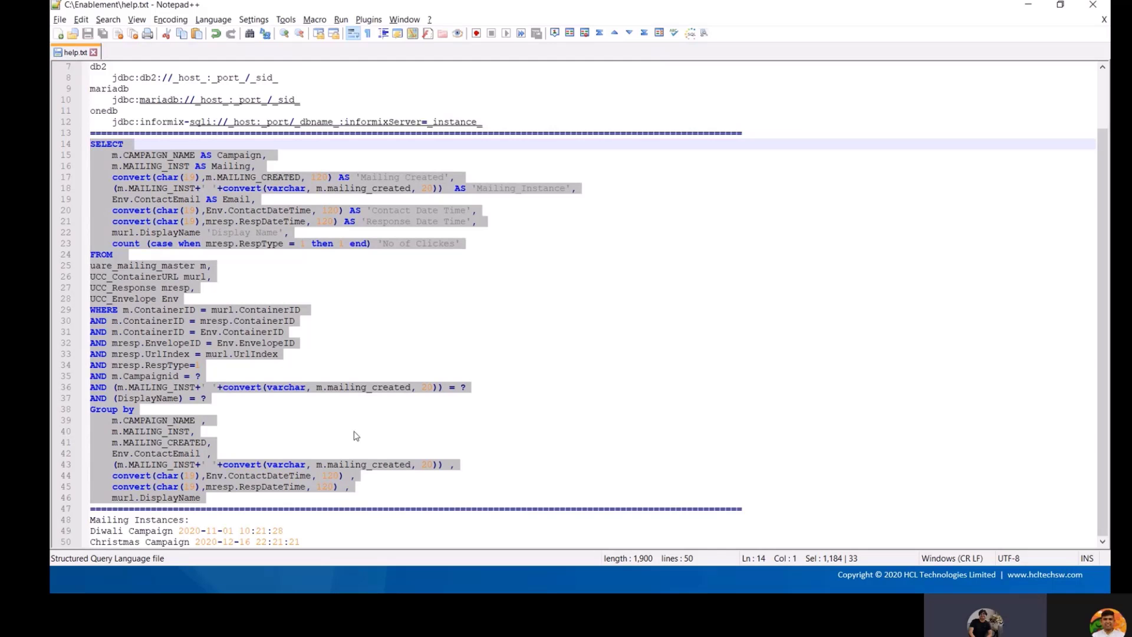
left_click_drag(291, 531, 85, 531)
key("ctrl+c")
key("alt+Tab")
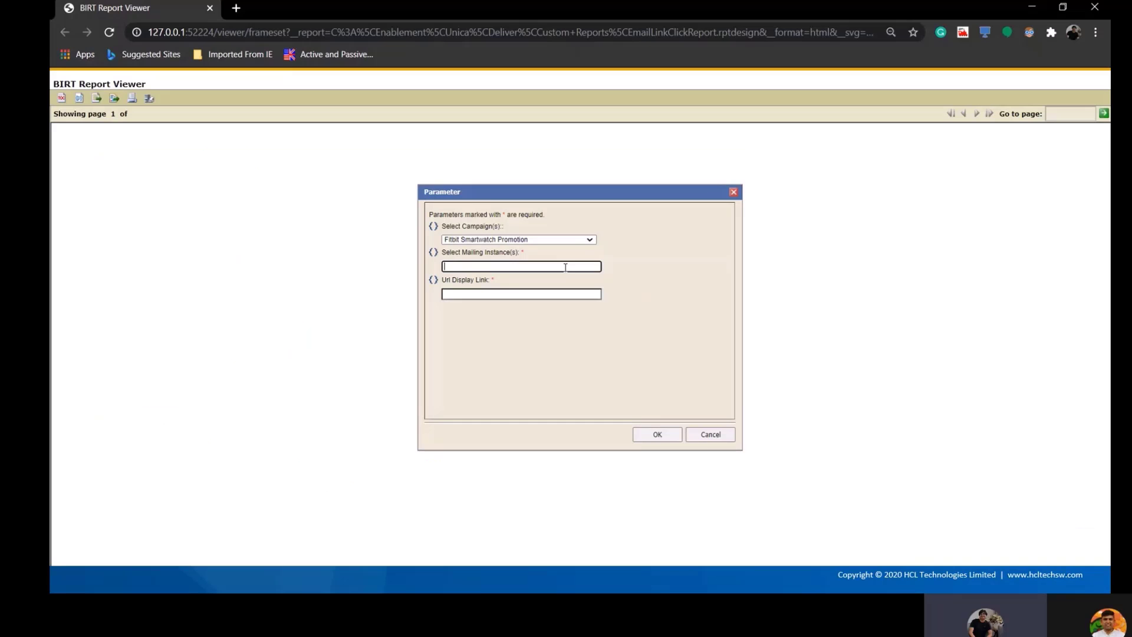
left_click(565, 267)
key("ctrl+v")
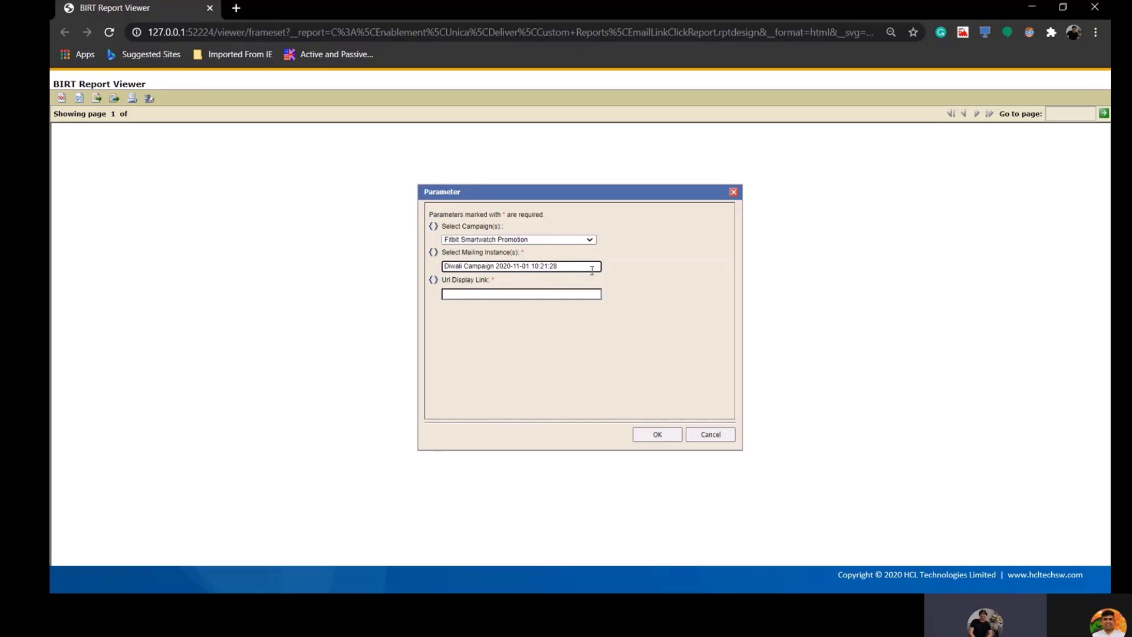
Step: Set the Url Display Link parameter to Home and run the report
left_click(578, 293)
type("Home")
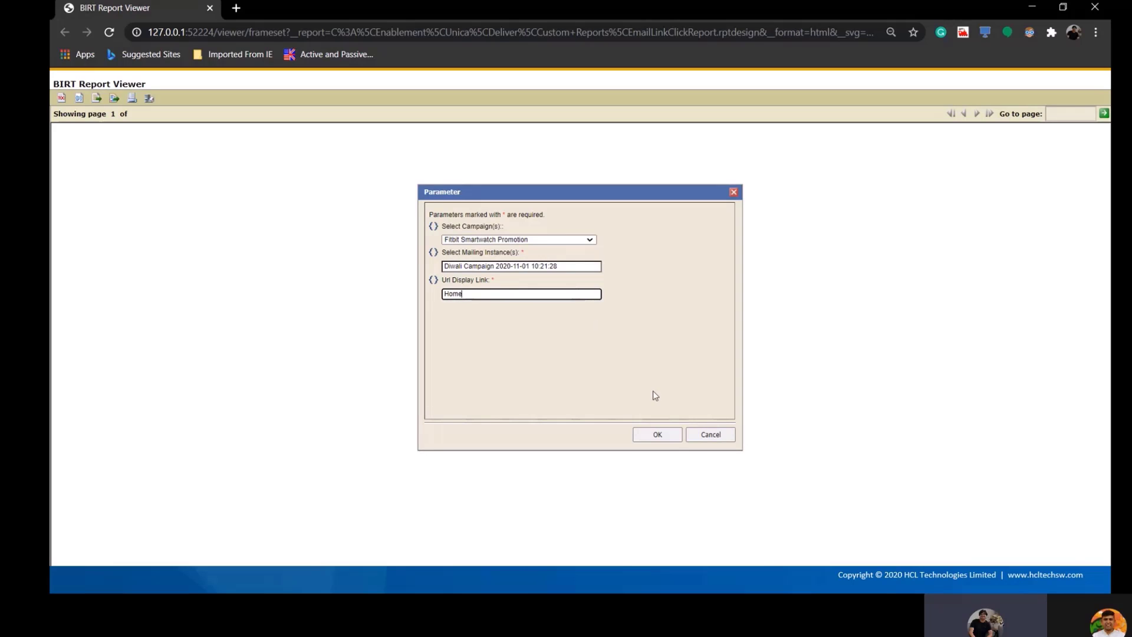
left_click(657, 436)
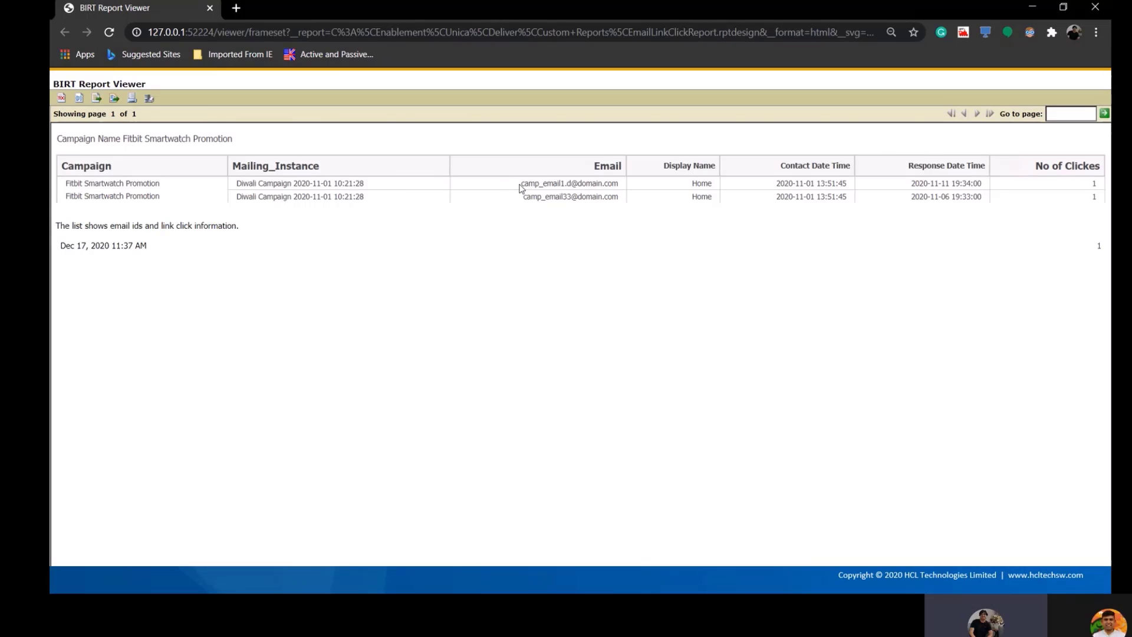
Step: Examine the email addresses, contact date times and response date times in the generated report's rows
left_click_drag(520, 183, 624, 190)
left_click_drag(522, 198, 621, 203)
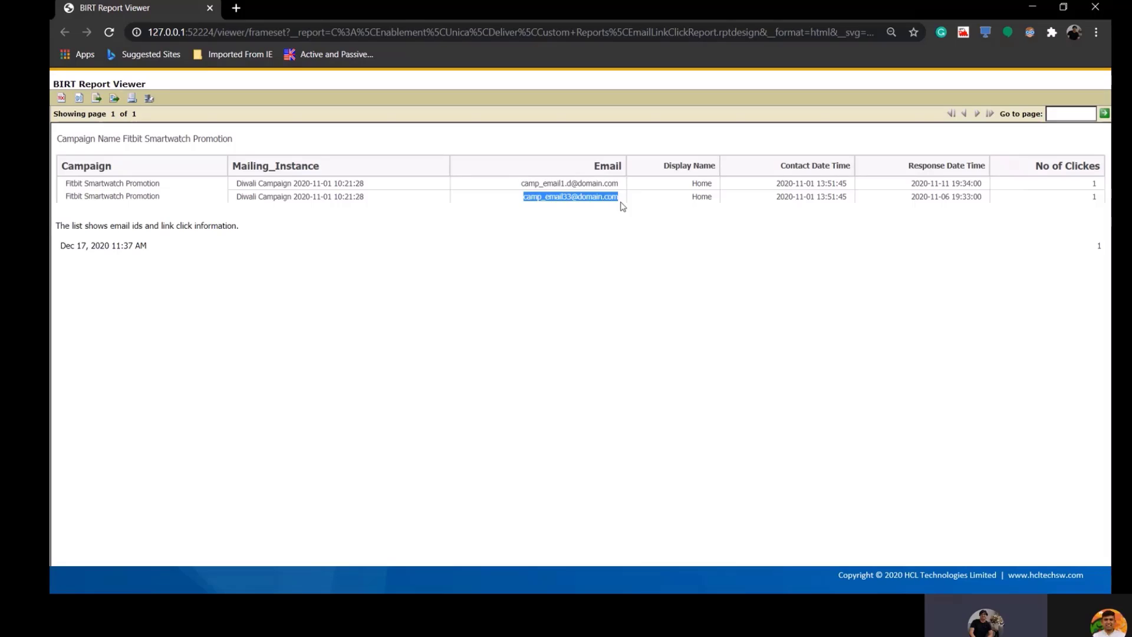
left_click(681, 289)
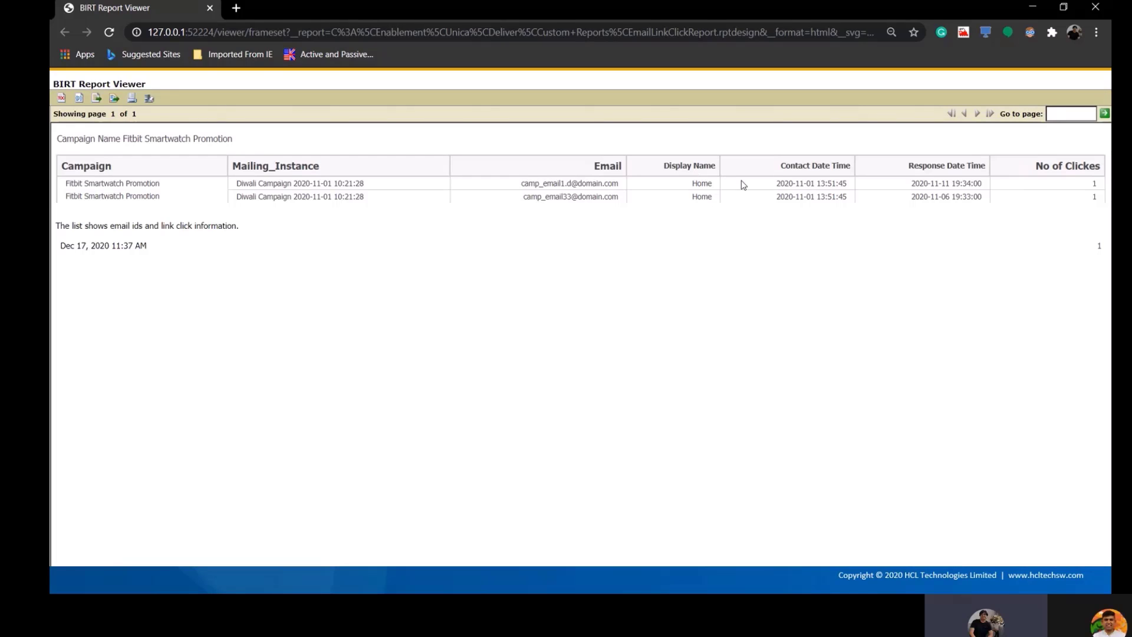
left_click_drag(801, 184, 815, 185)
left_click(815, 193)
left_click_drag(931, 168, 964, 197)
left_click(1009, 231)
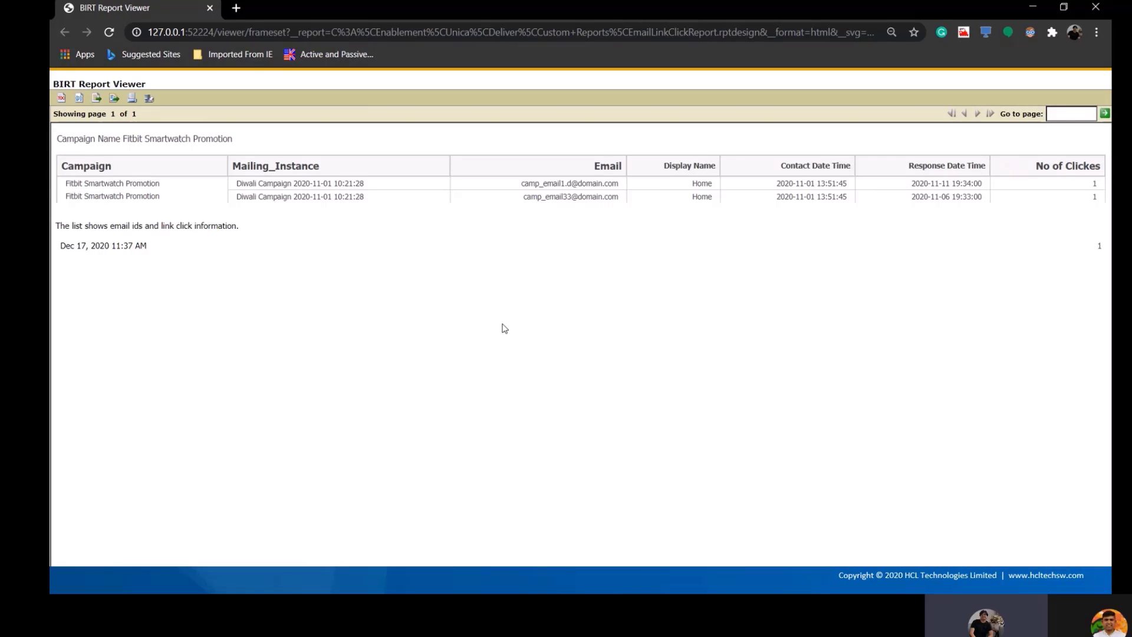
Step: Switch back to Eclipse and choose Silver as the border color for the report table's detail row
key("alt+Tab")
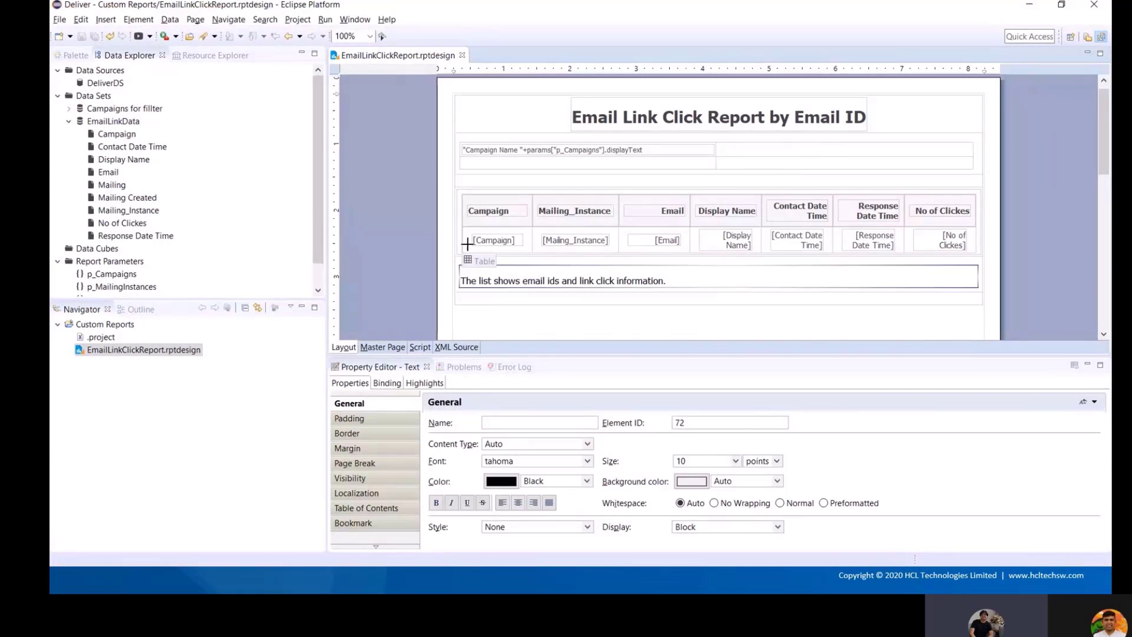
left_click(468, 245)
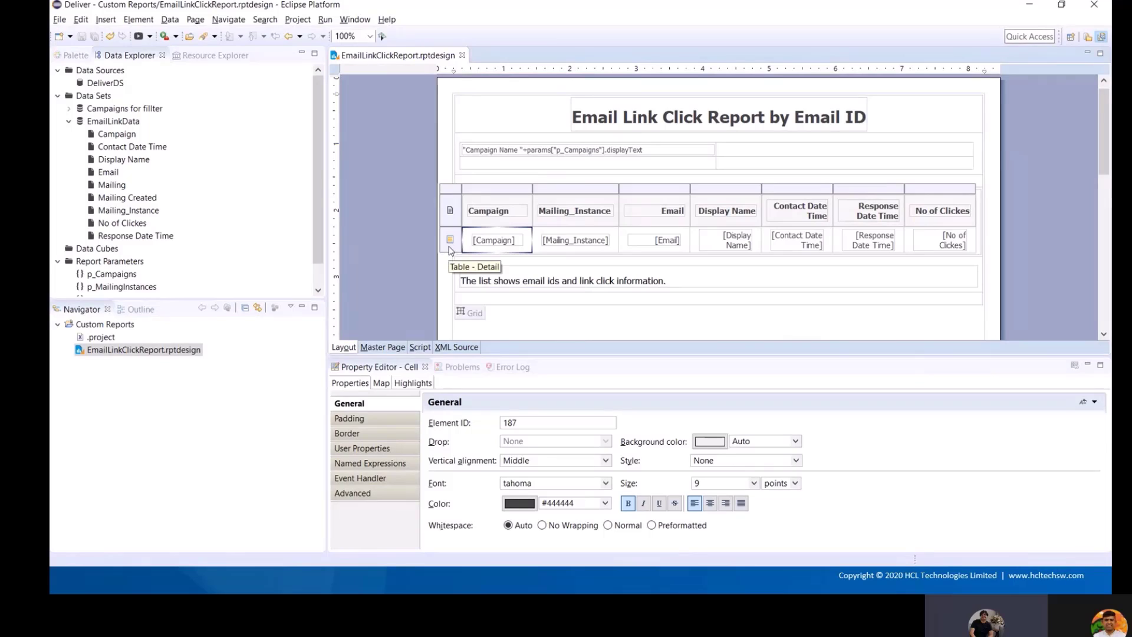
left_click(449, 245)
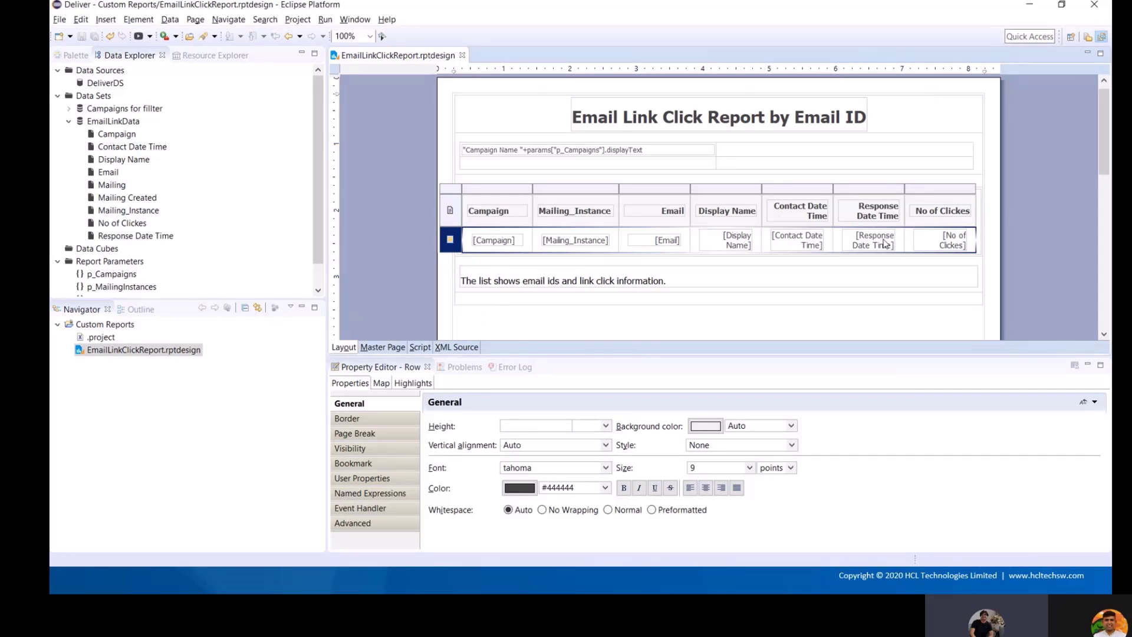
left_click(393, 424)
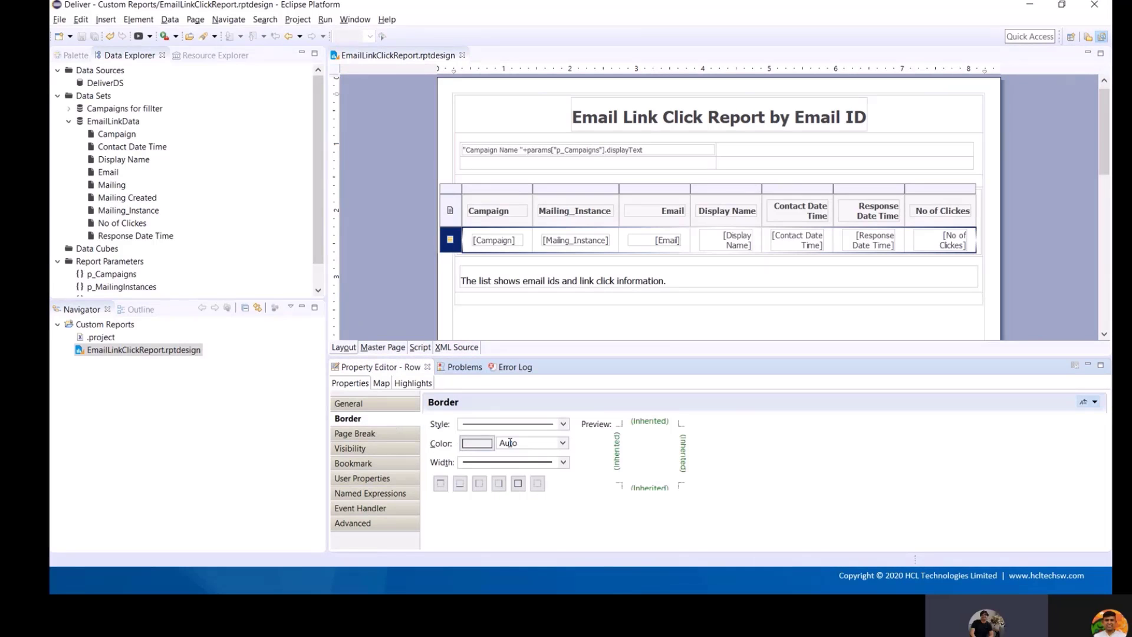
left_click(479, 444)
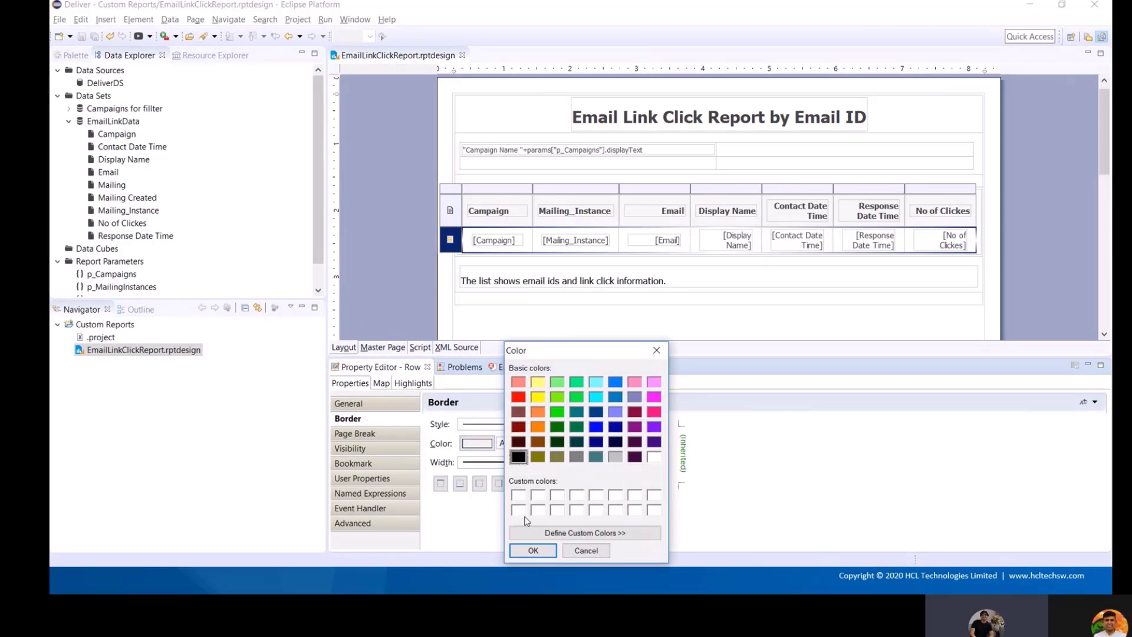
left_click(615, 458)
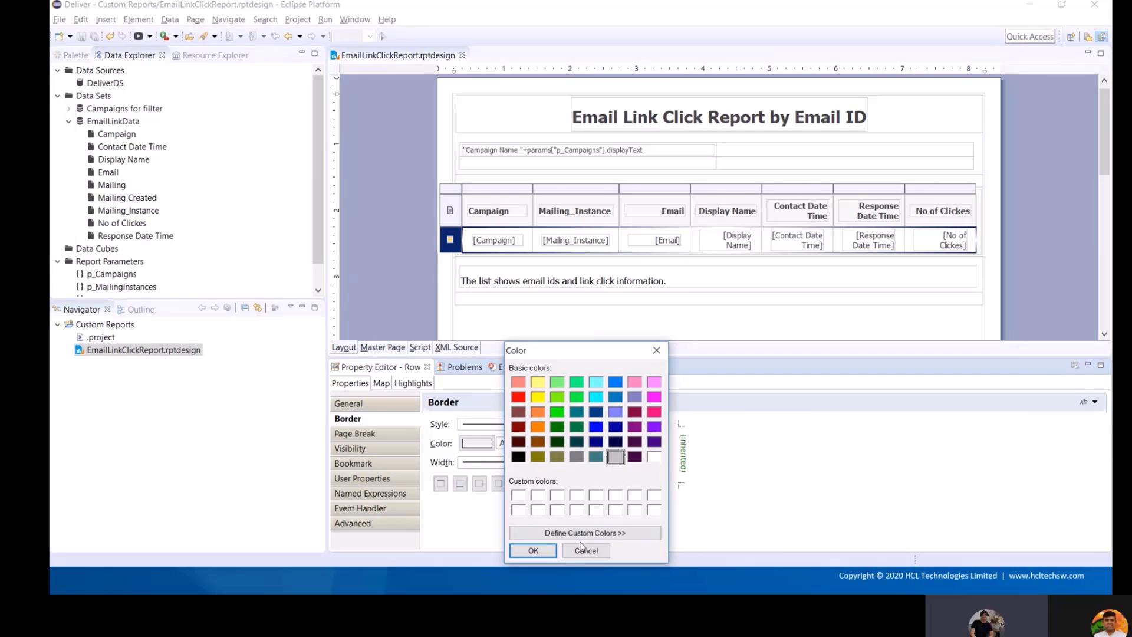
left_click(532, 550)
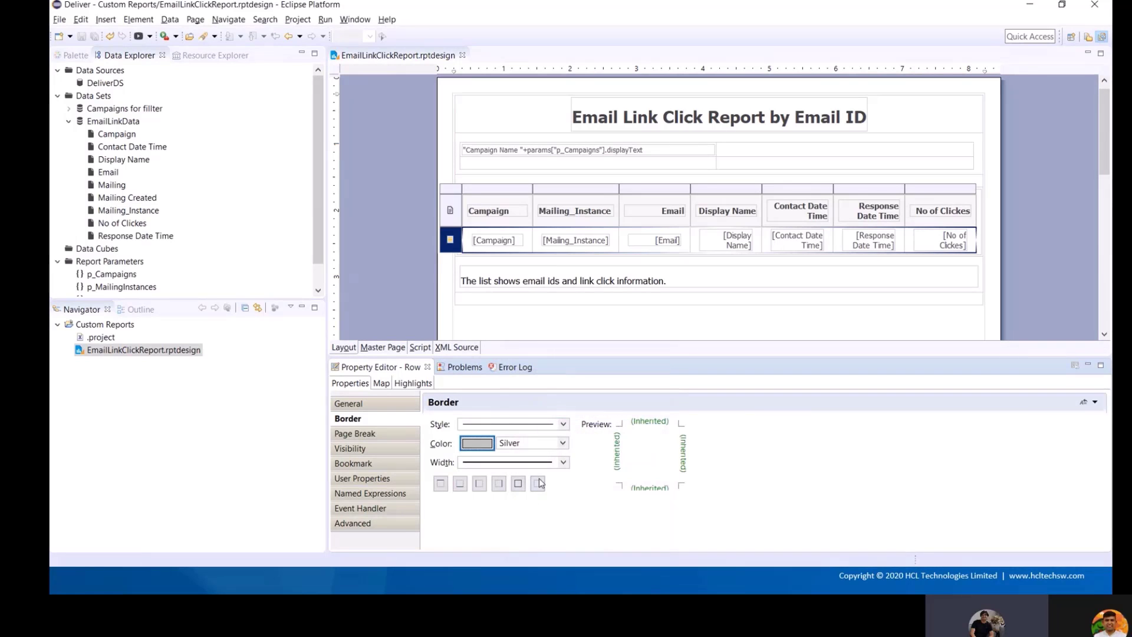
Step: Apply a 1px border to all four sides of the table's detail row and save the report
left_click(563, 463)
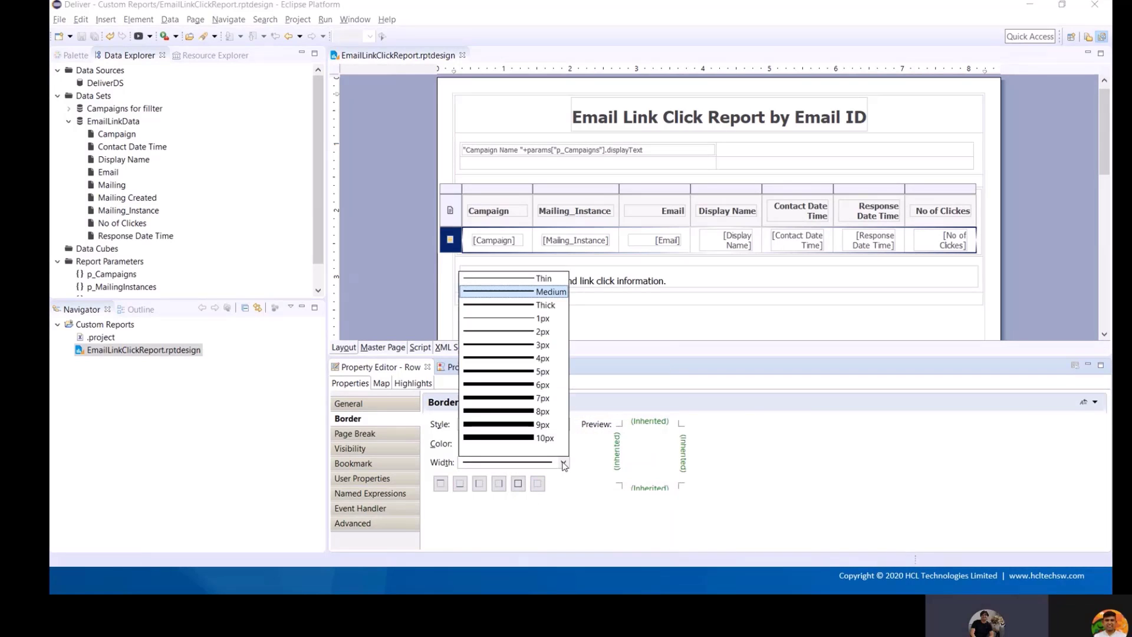
left_click(535, 318)
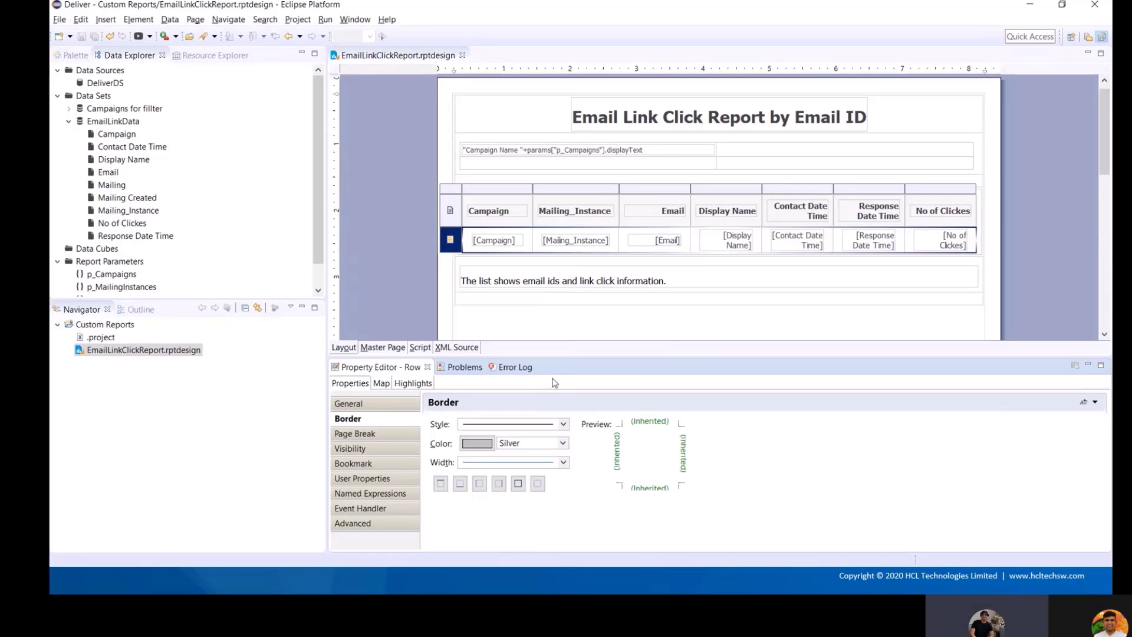
left_click(650, 484)
left_click(623, 467)
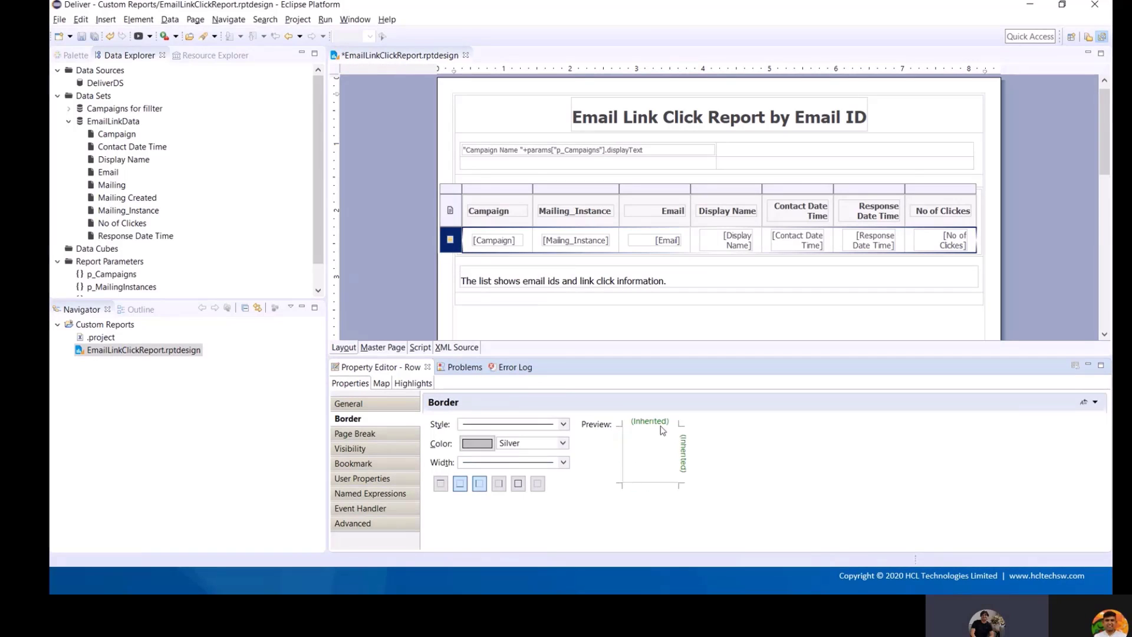
left_click(663, 425)
left_click(681, 459)
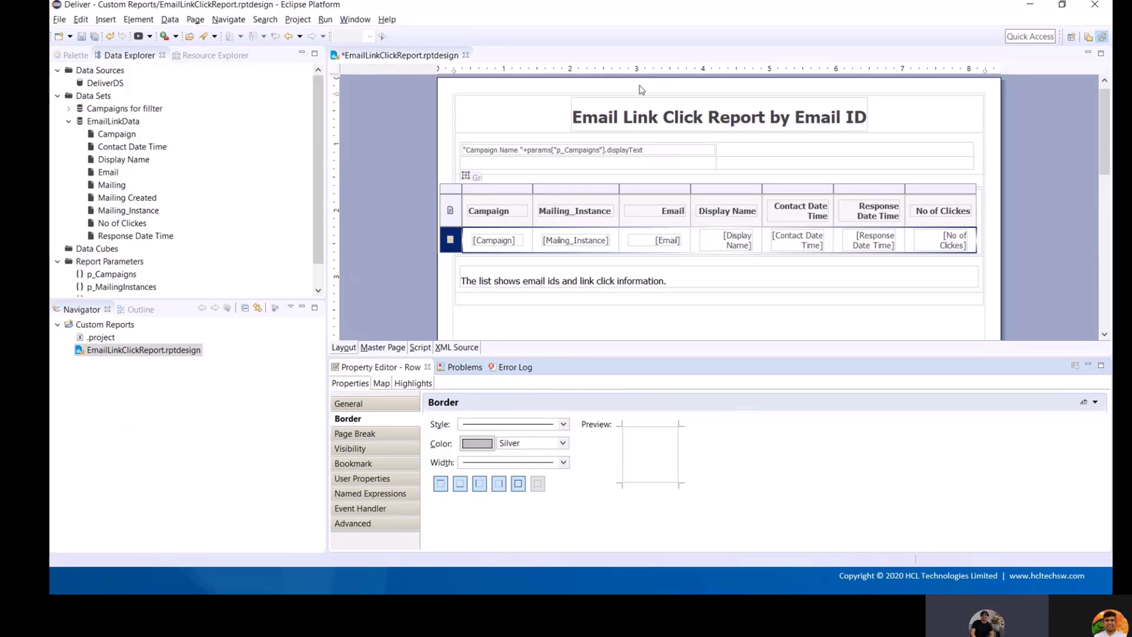
left_click(81, 36)
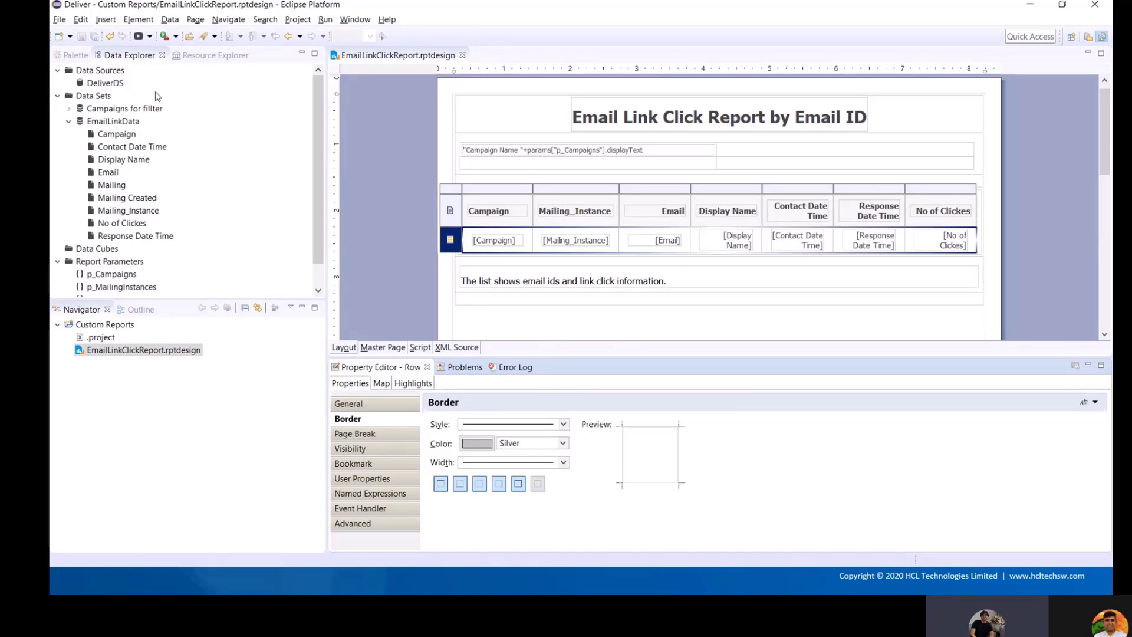
key("alt+Tab")
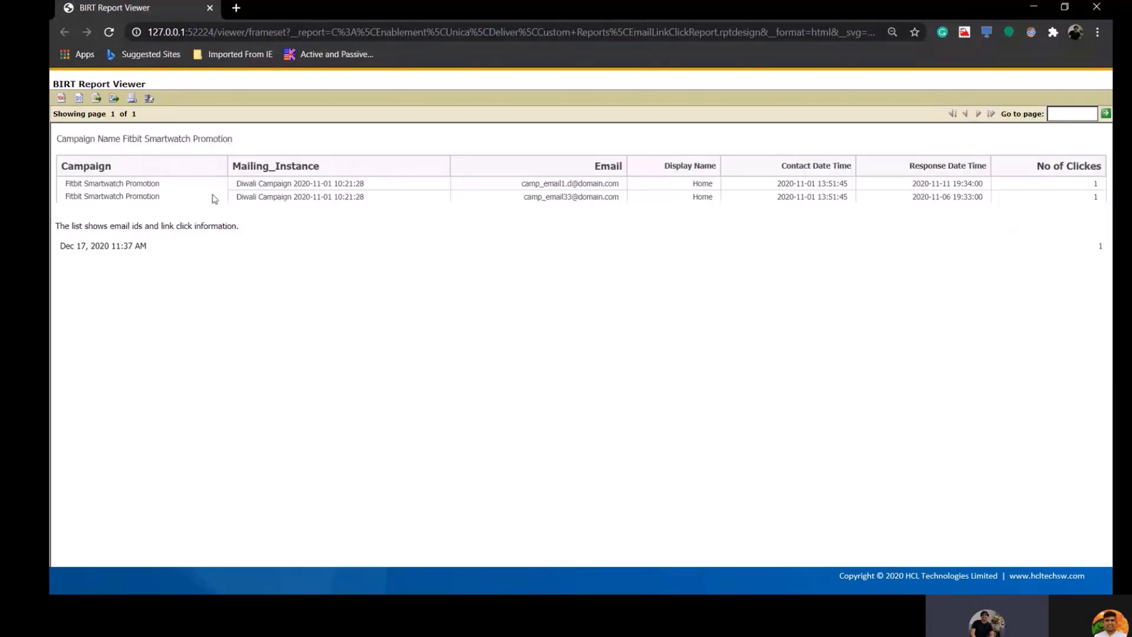
key("alt+Tab")
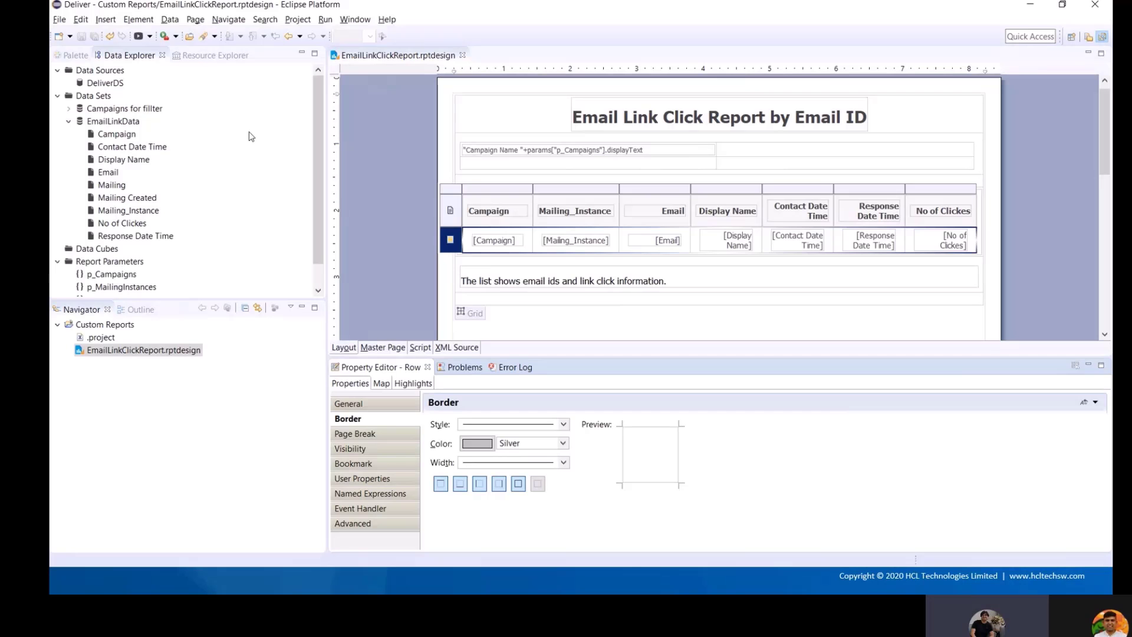
left_click(139, 37)
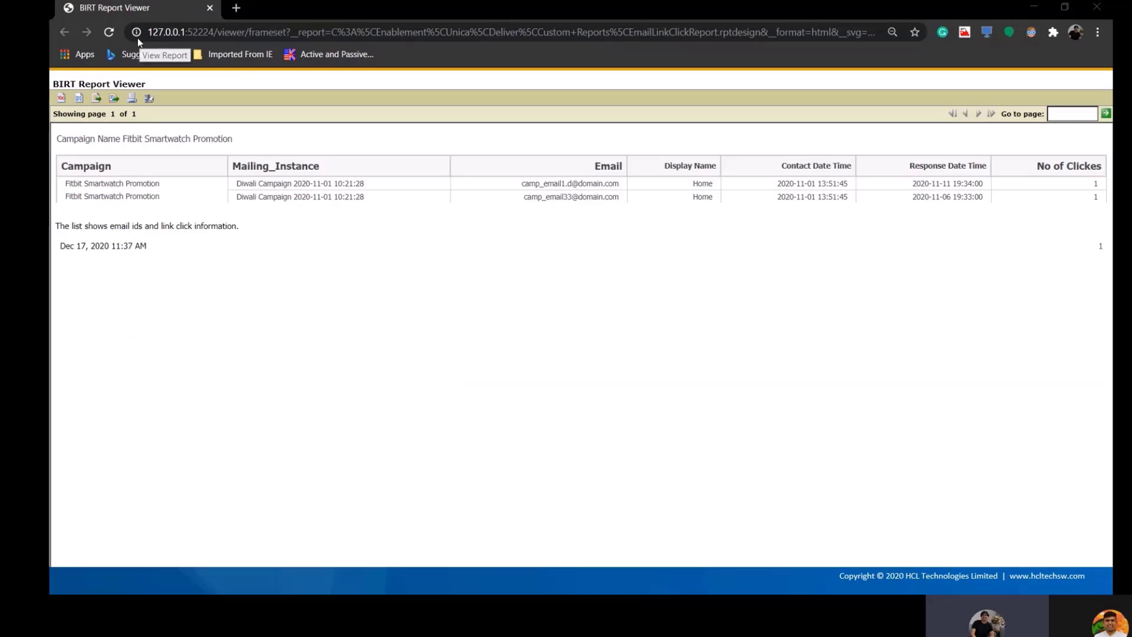
left_click(79, 99)
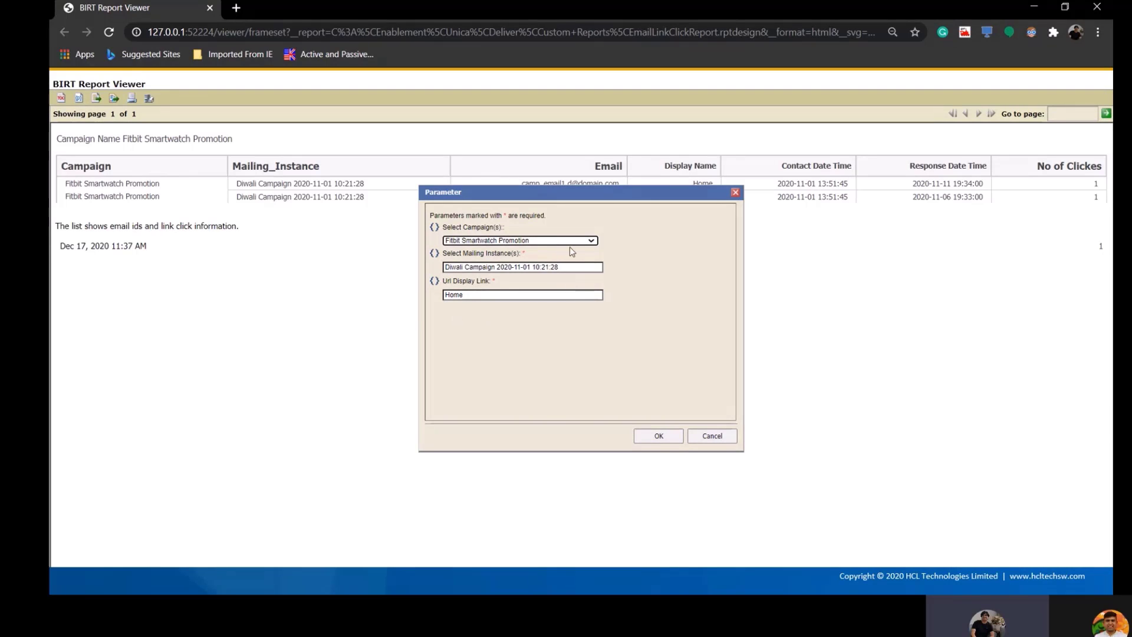
left_click(659, 436)
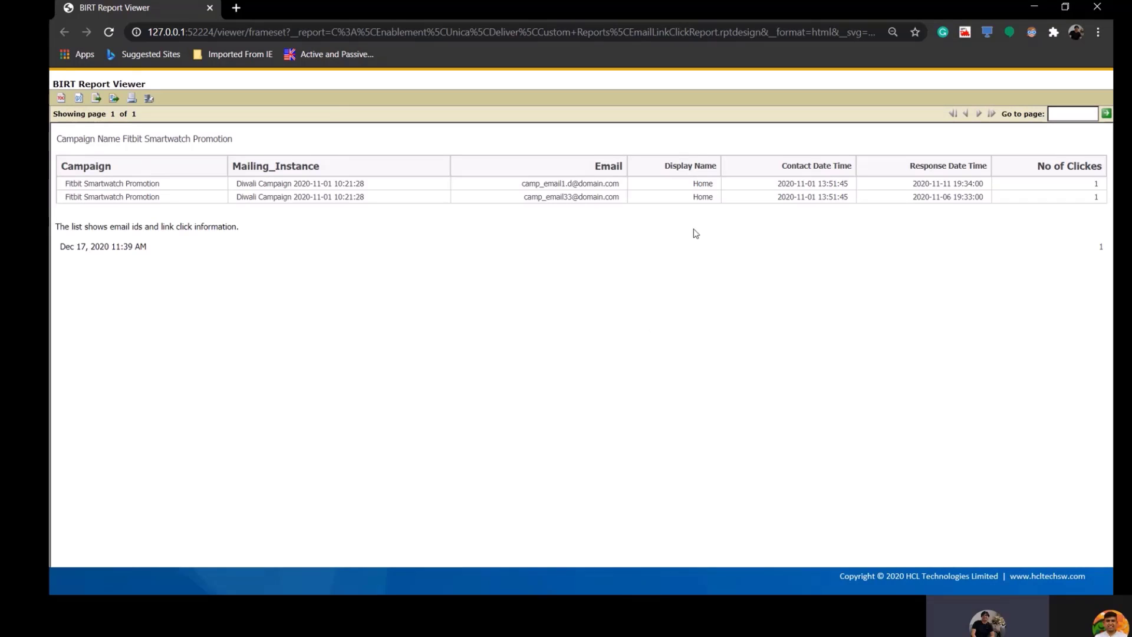
Step: Review the generated report's closing note, campaign name line, and the Display Name and Contact Date Time column headings
left_click_drag(54, 227, 260, 228)
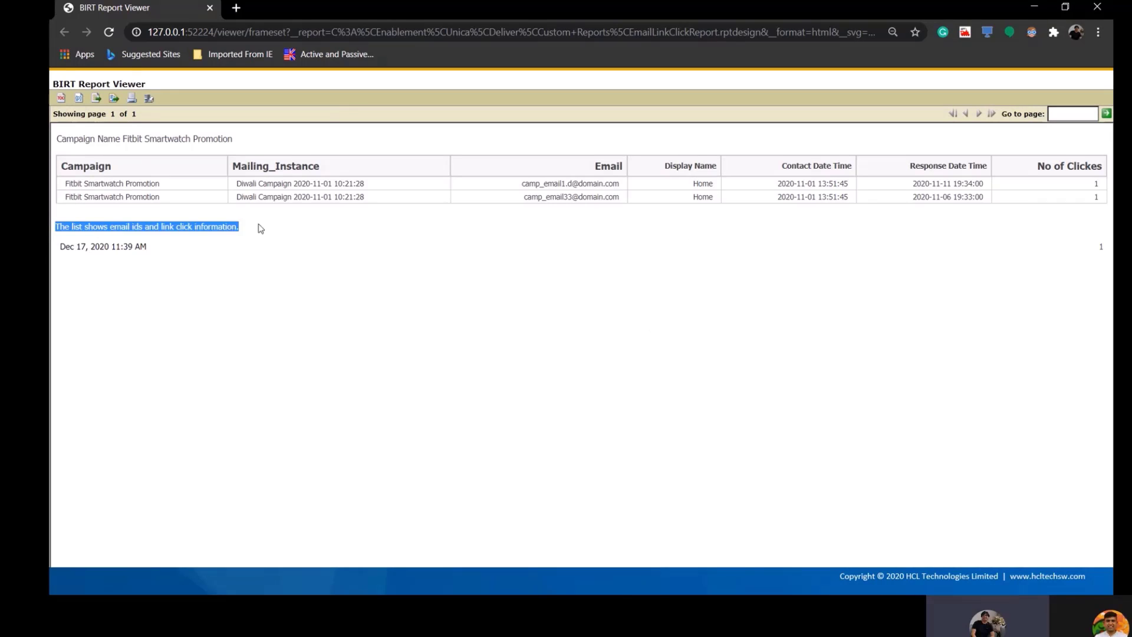
left_click(333, 270)
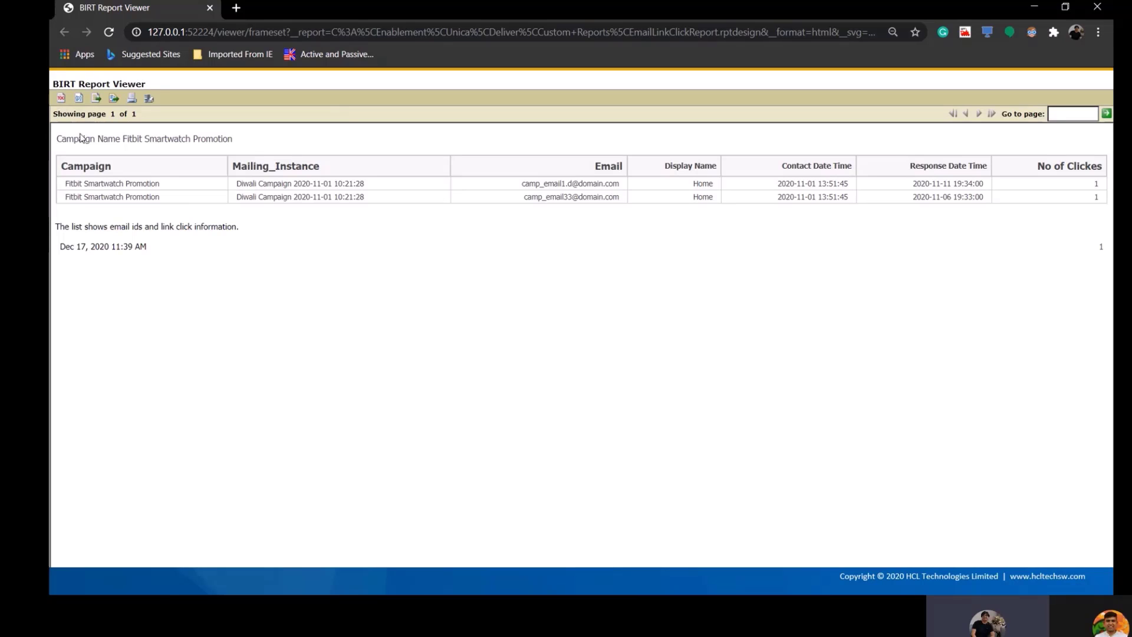
left_click_drag(65, 138, 277, 143)
left_click(324, 145)
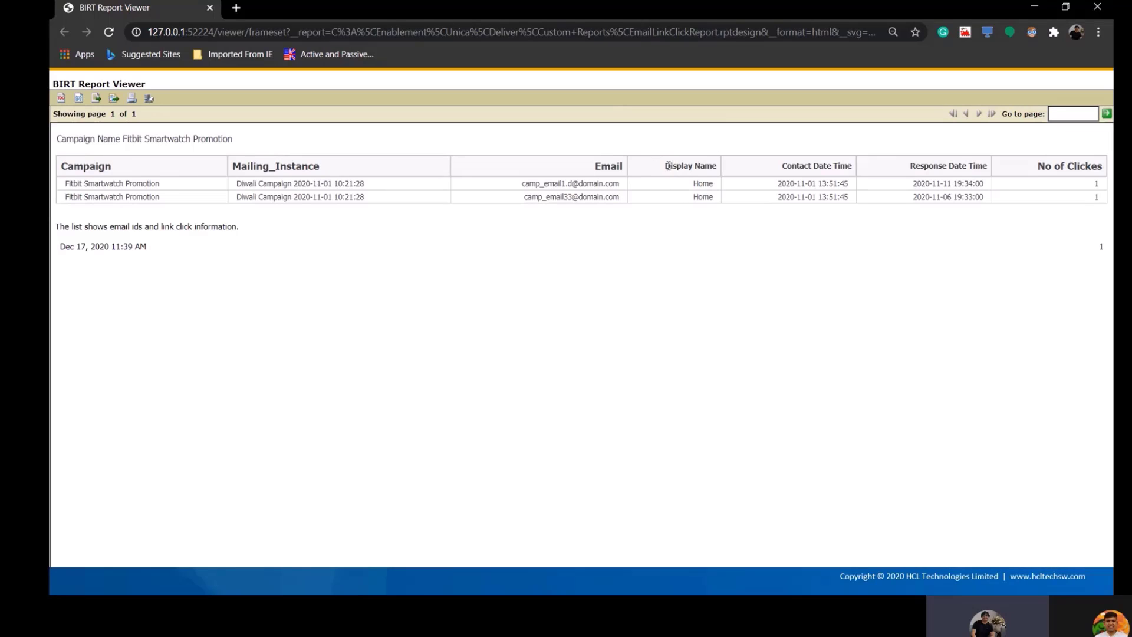
left_click_drag(669, 166, 882, 167)
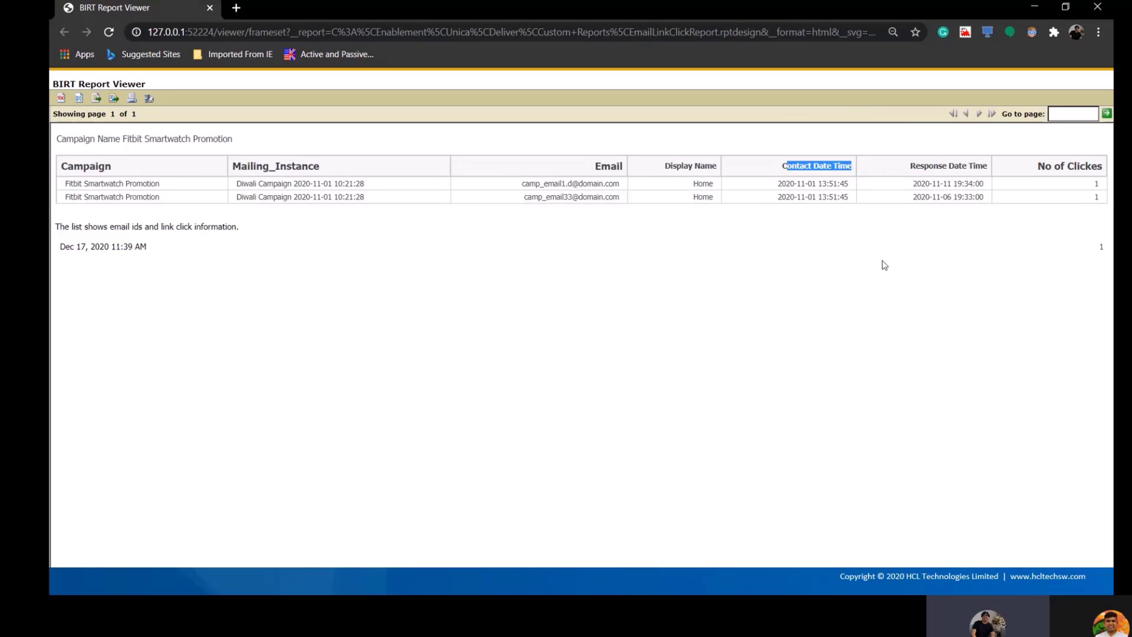
left_click(865, 289)
Step: Switch back to Eclipse and copy the format of the Campaign header label in the report table
key("alt+Tab")
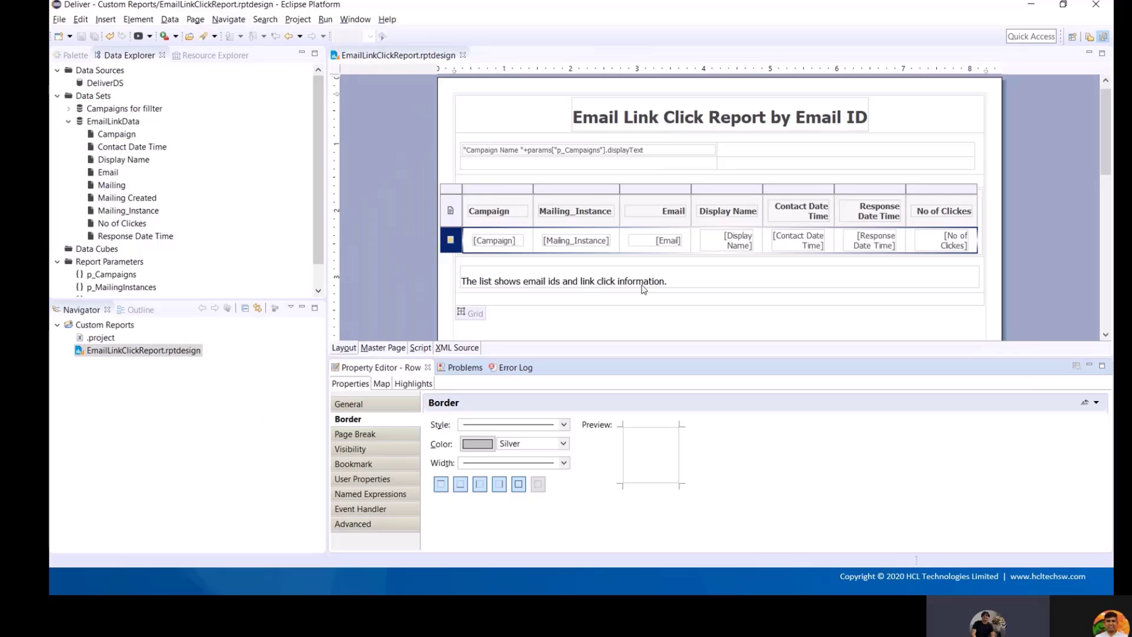
left_click(487, 216)
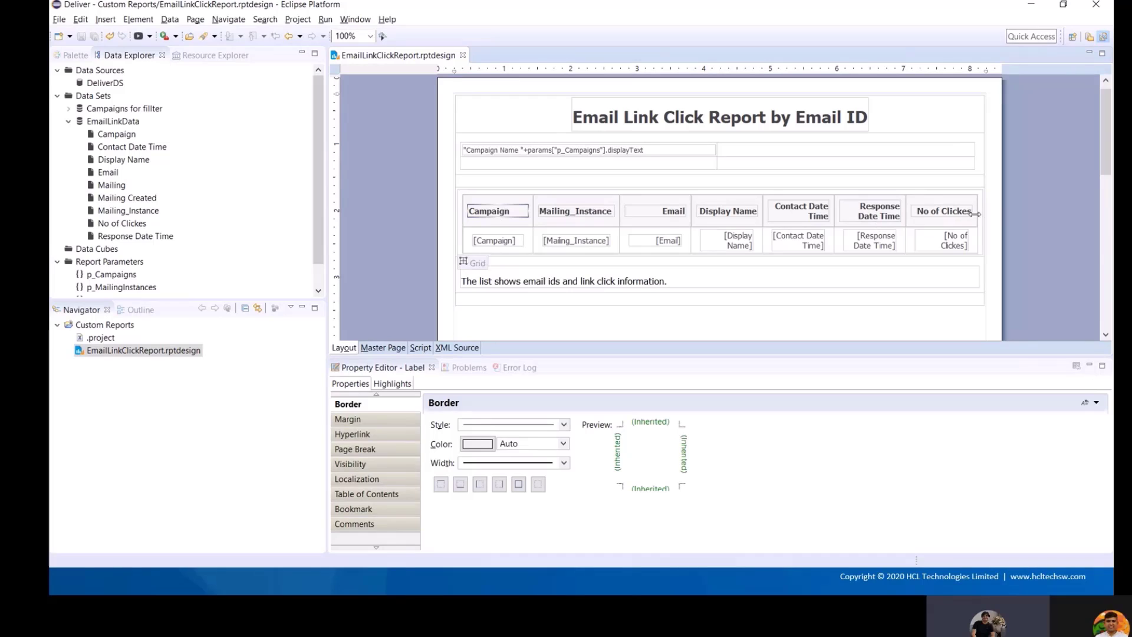
key("alt+Tab")
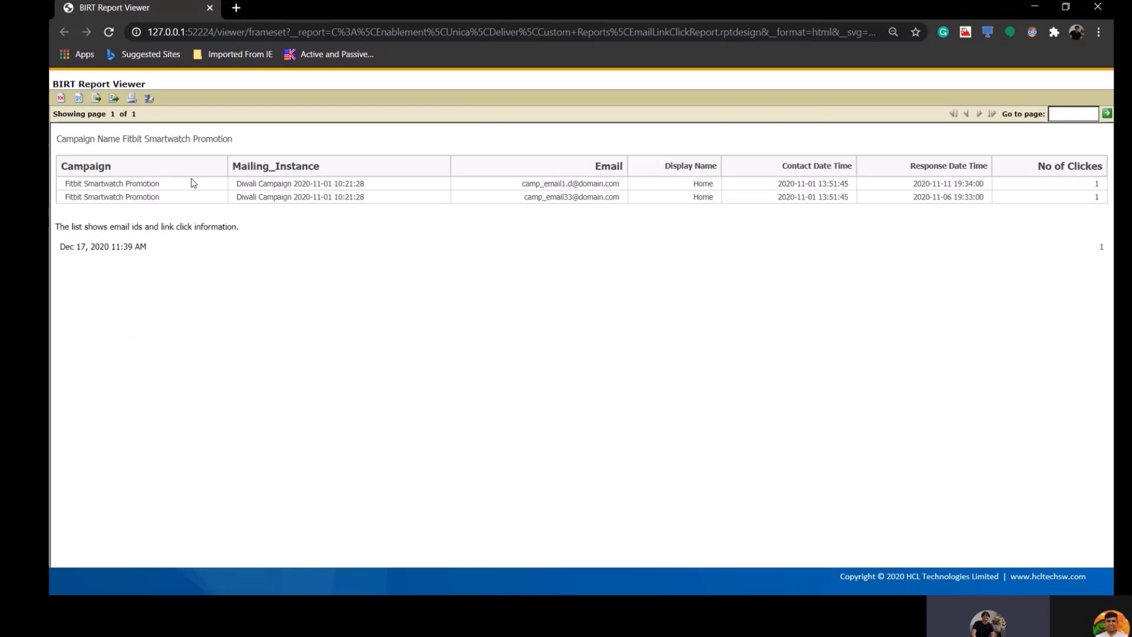
key("alt+Tab")
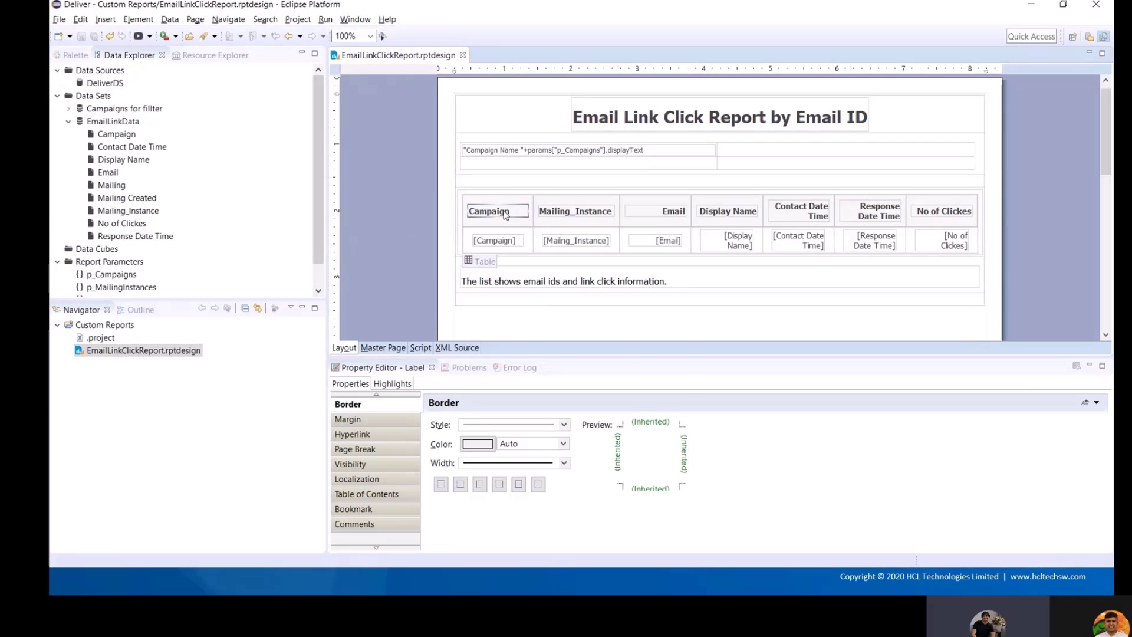
right_click(505, 213)
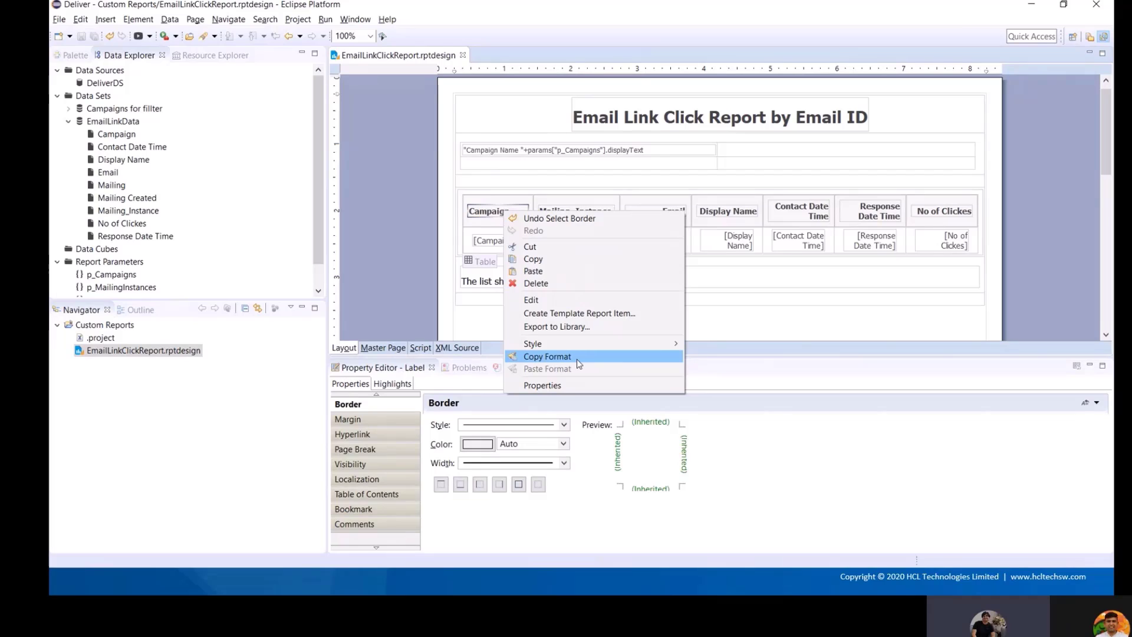
left_click(547, 357)
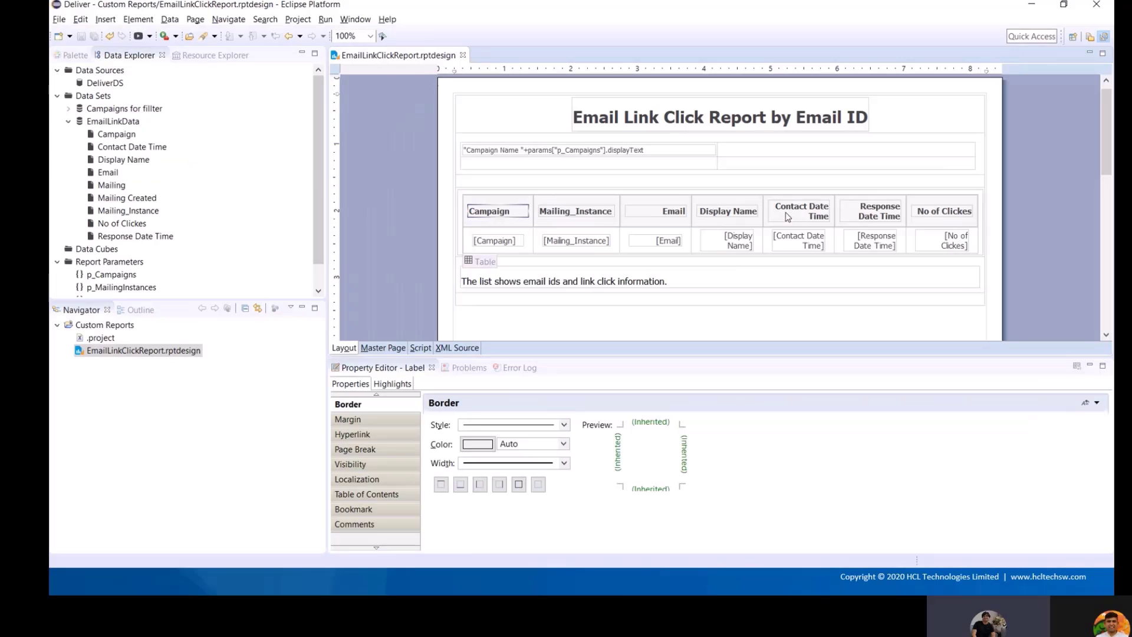
Step: Paste the copied format onto the Display Name, Contact Date Time and Response Date Time header labels and save the report
right_click(743, 214)
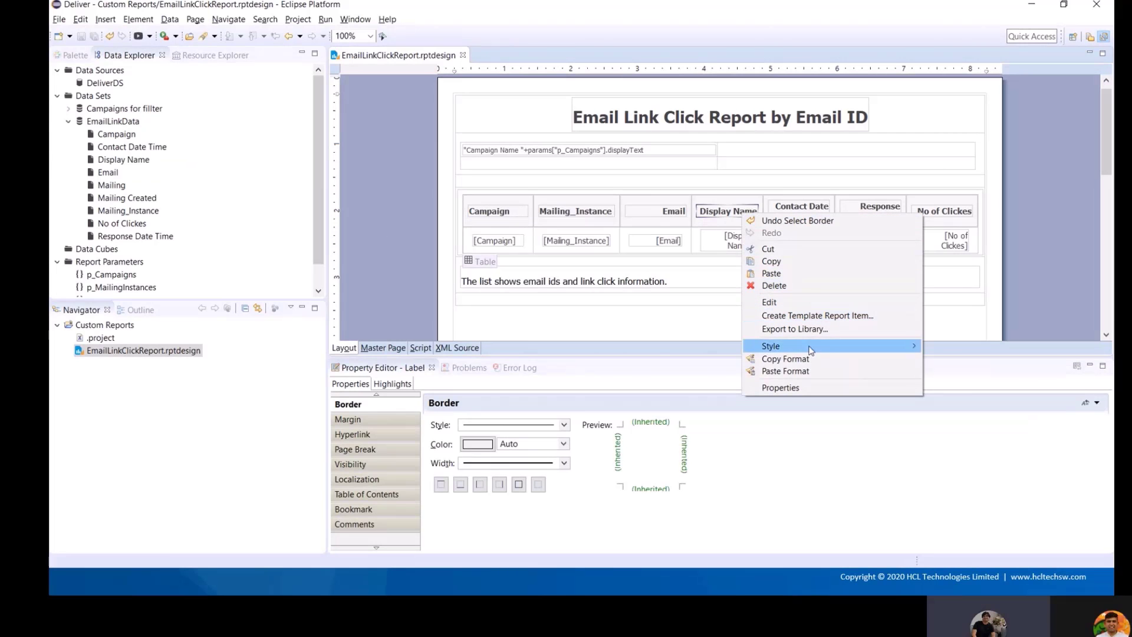
left_click(796, 371)
right_click(802, 214)
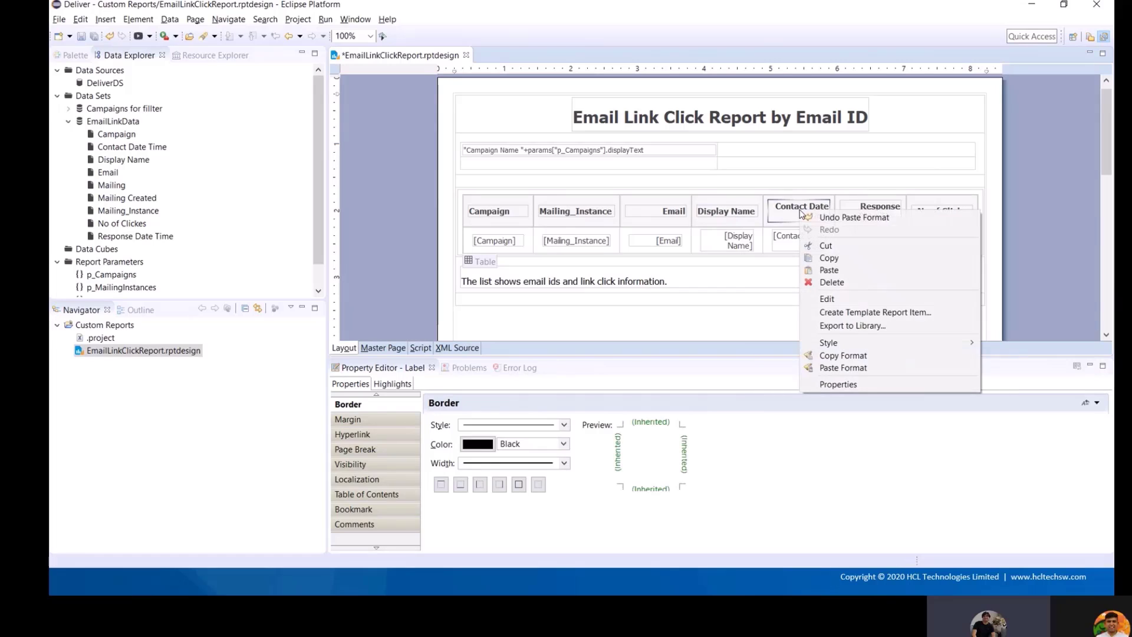
left_click(864, 368)
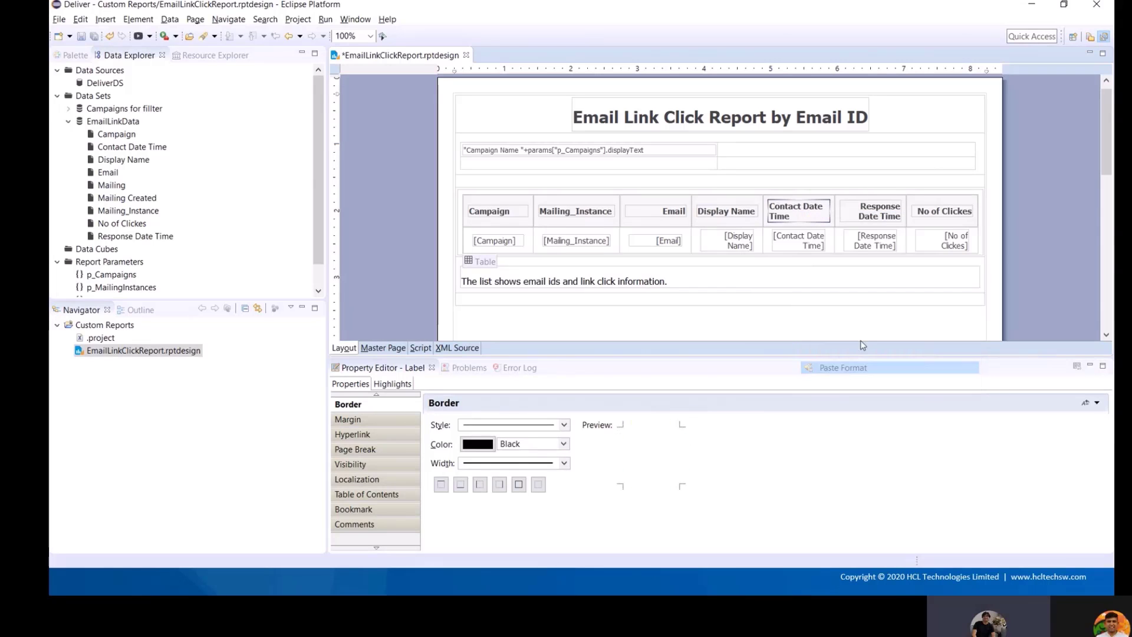
right_click(856, 215)
left_click(895, 368)
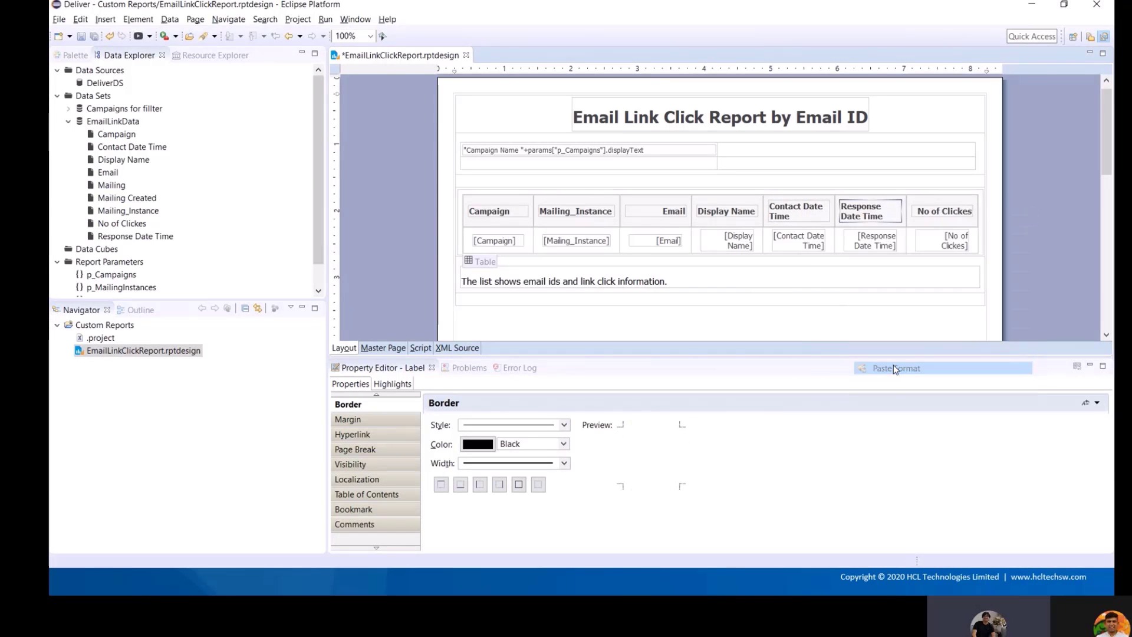
left_click(82, 37)
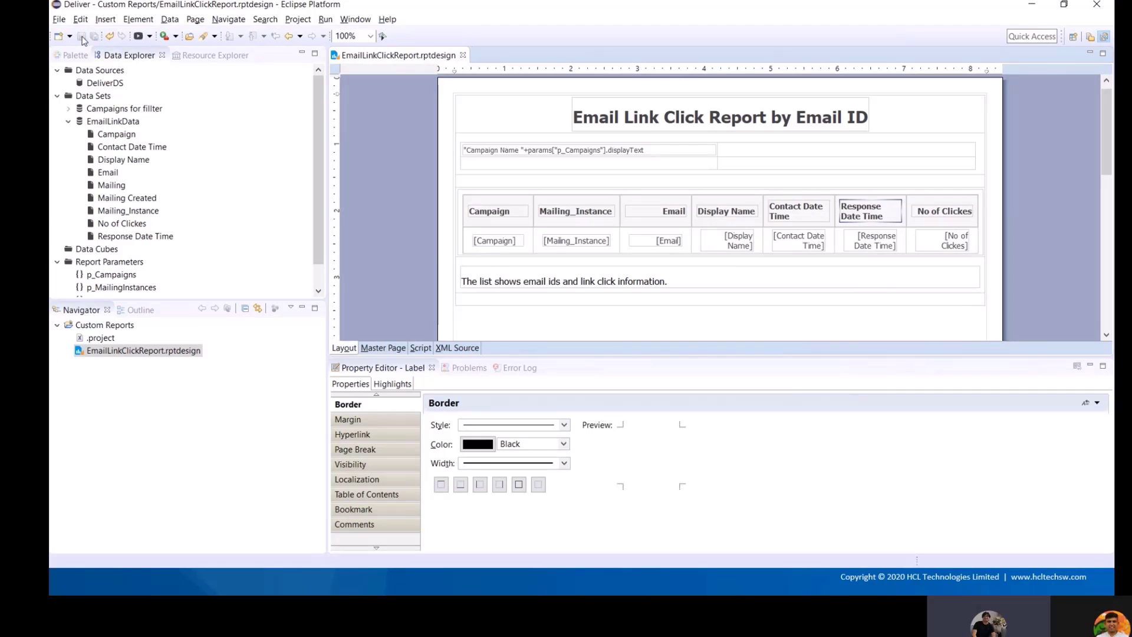
Step: Return to the report viewer and rerun the report with the same parameters to check the header formatting
key("alt+Tab")
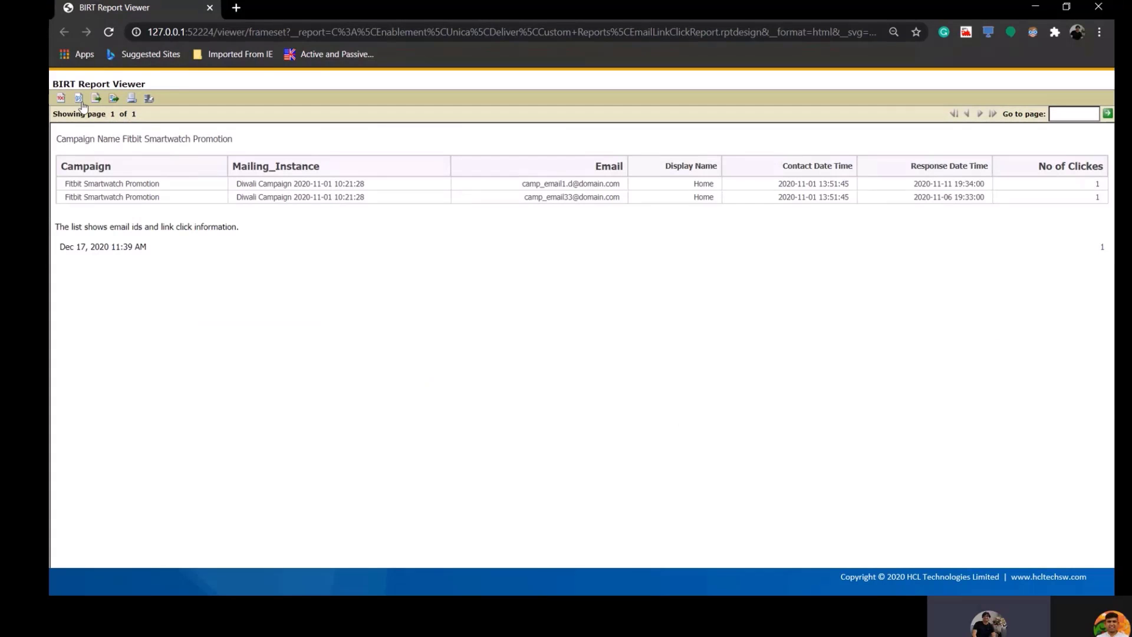
left_click(79, 99)
left_click(660, 438)
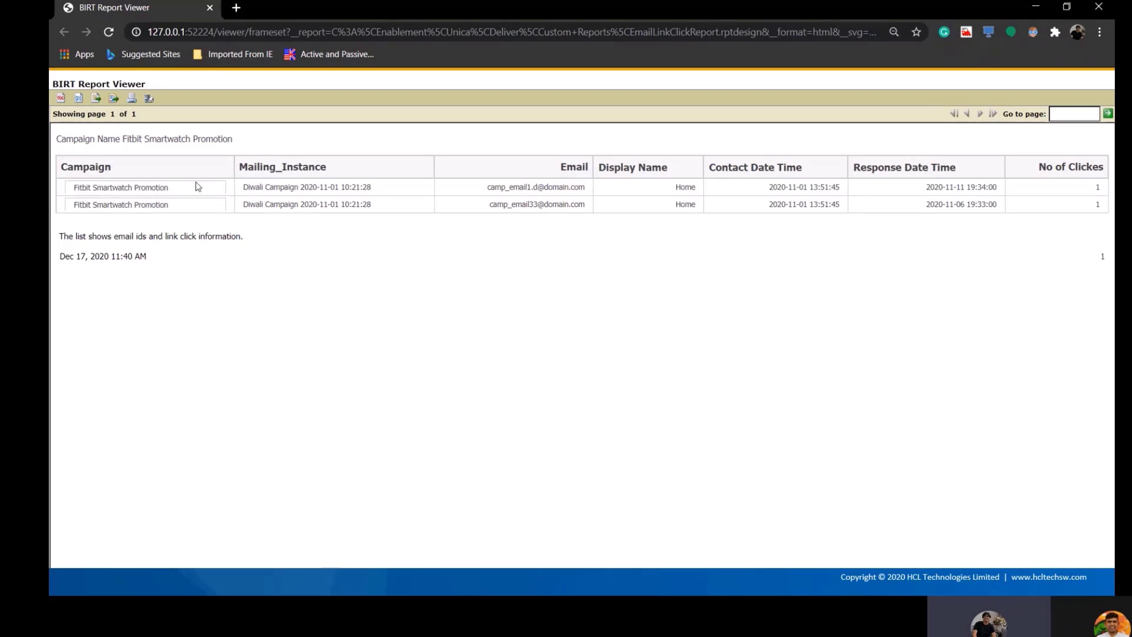
Step: Switch to Eclipse, remove all borders from the Campaign data field in the table's detail row, and save the report
key("alt+Tab")
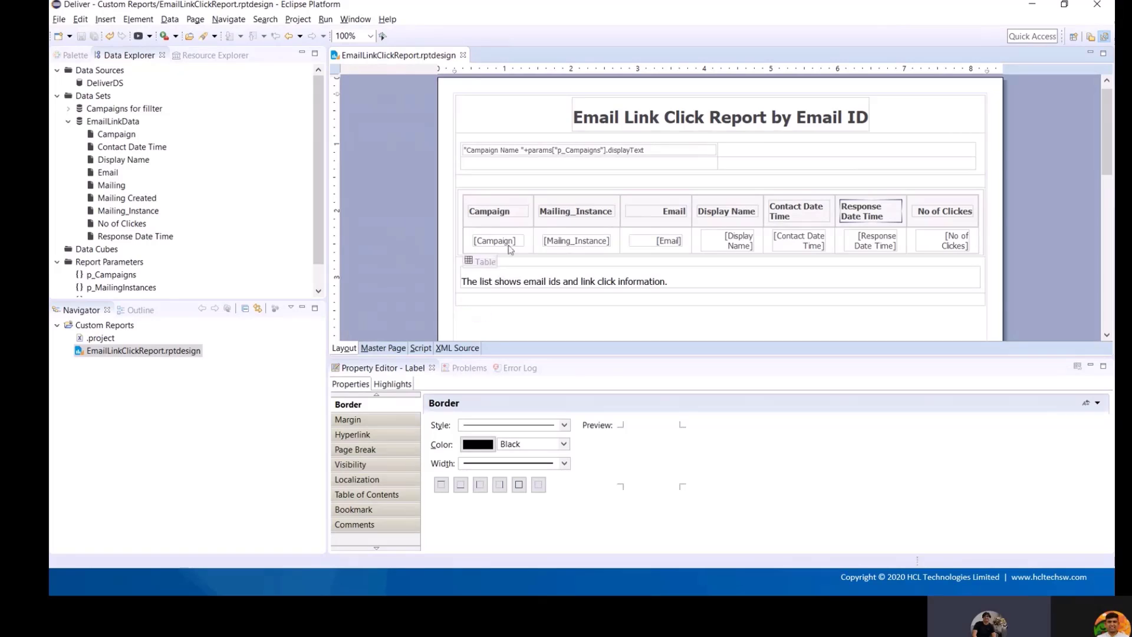
key("alt+Tab")
key("alt+Tab")
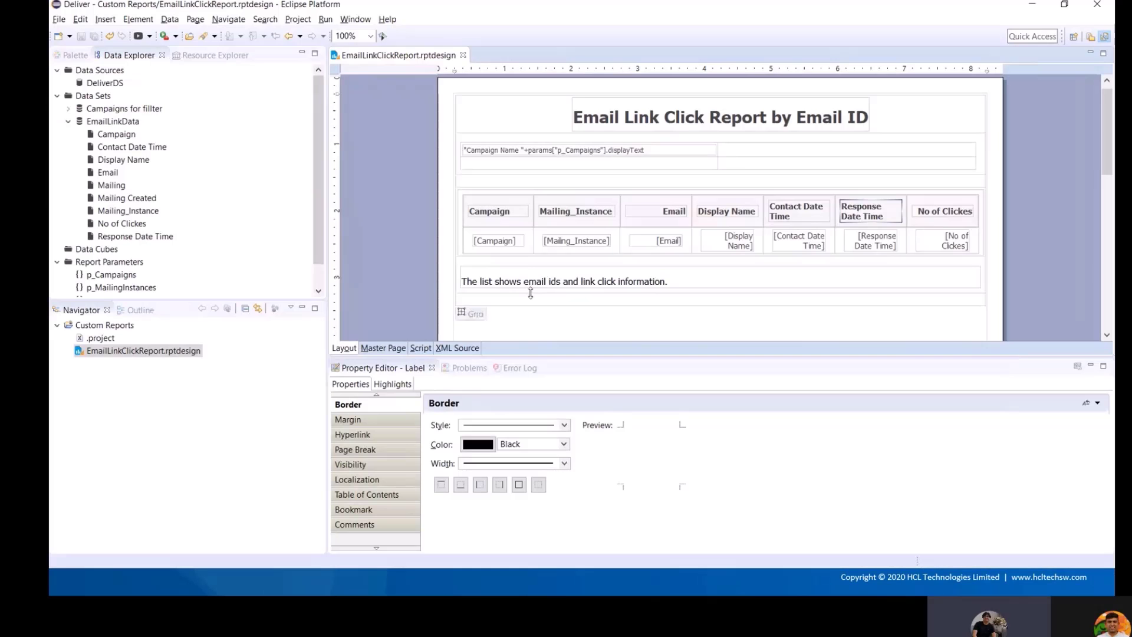
left_click(531, 251)
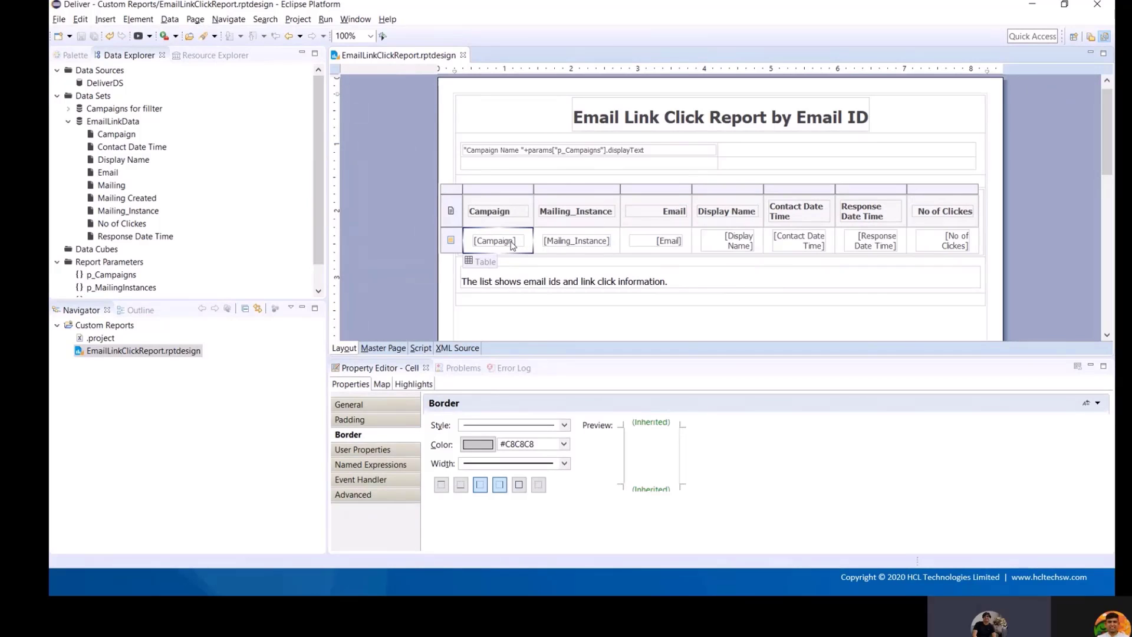
left_click(512, 244)
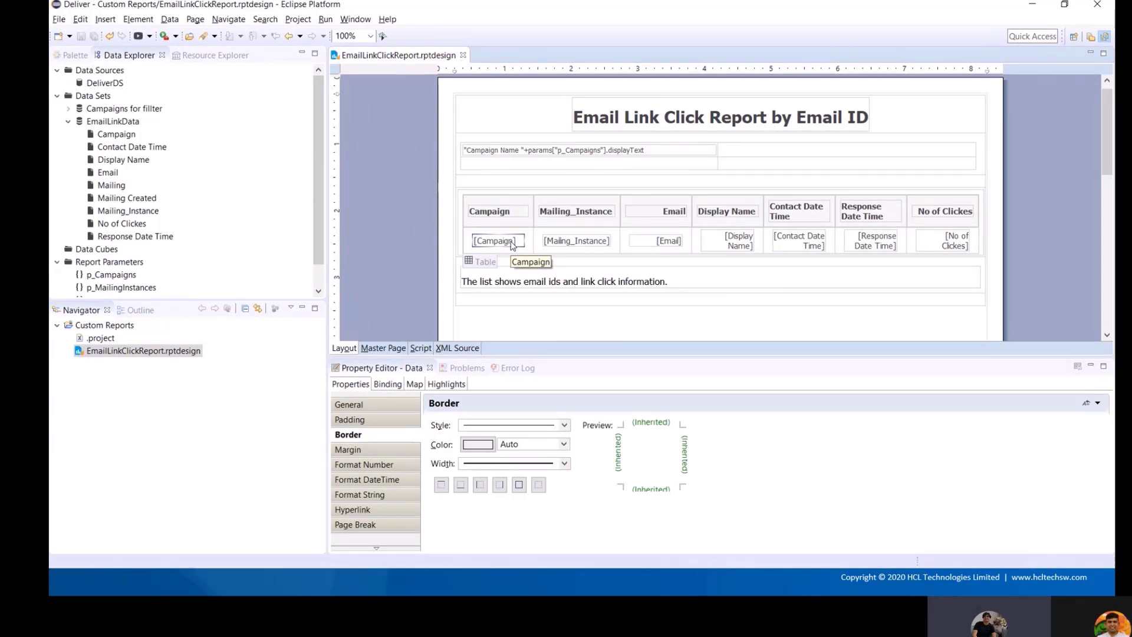
key("alt+Tab")
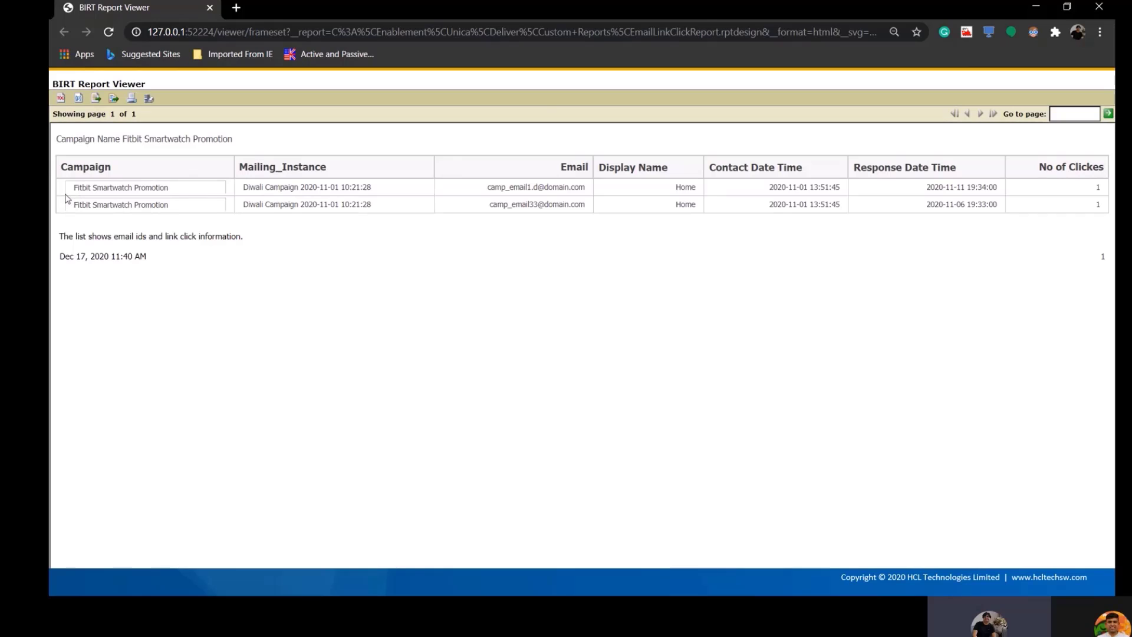
key("alt+Tab")
key("alt+Tab")
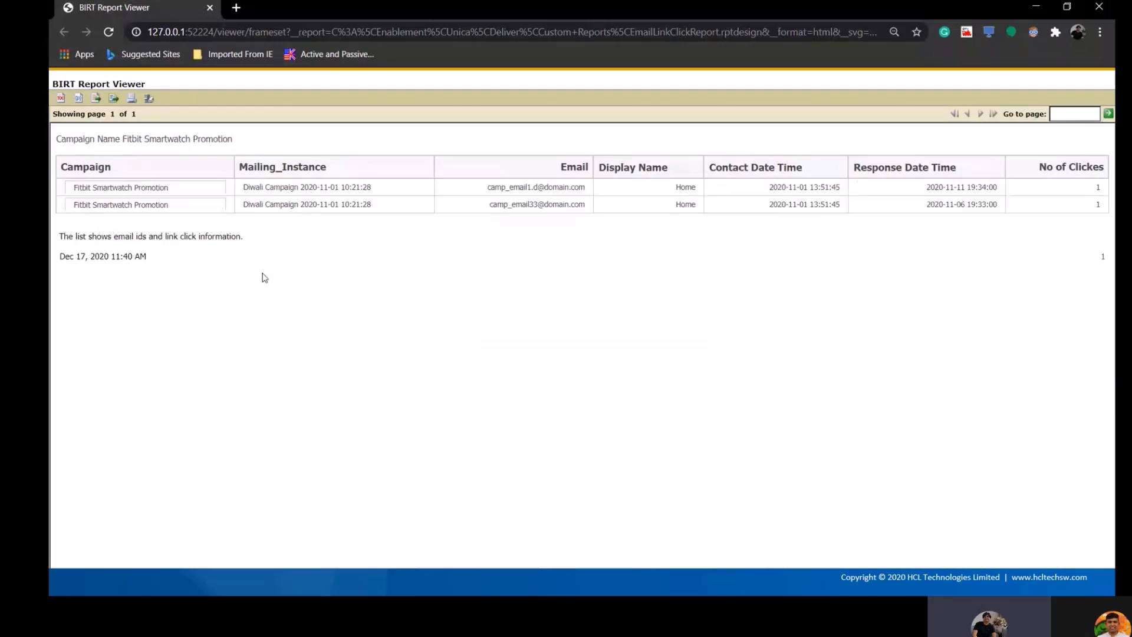
key("alt+Tab")
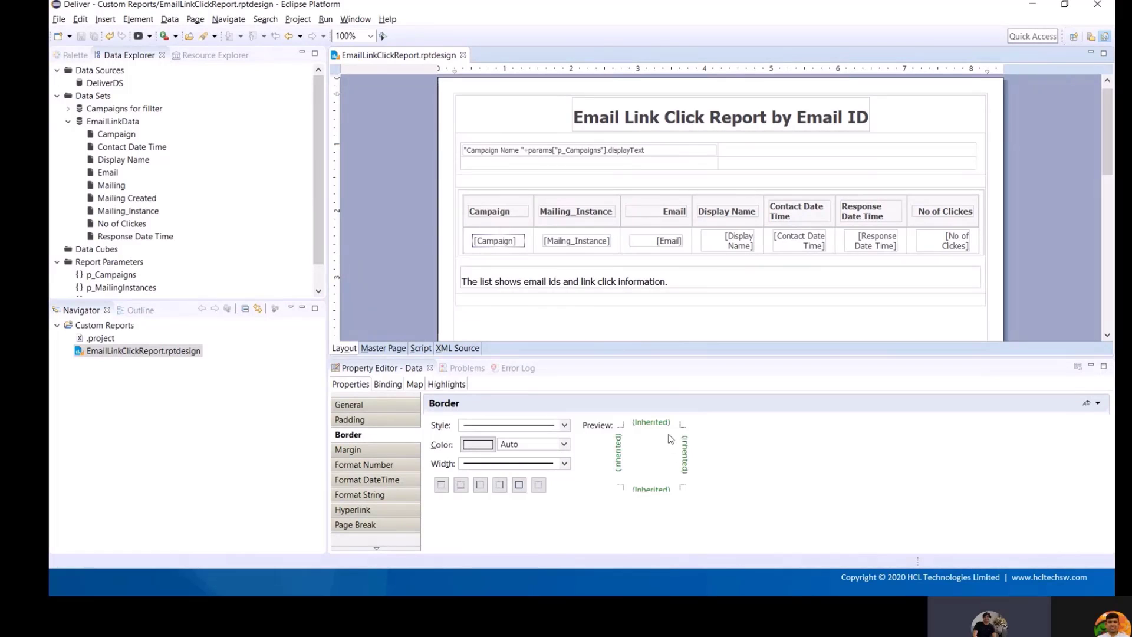
left_click(539, 485)
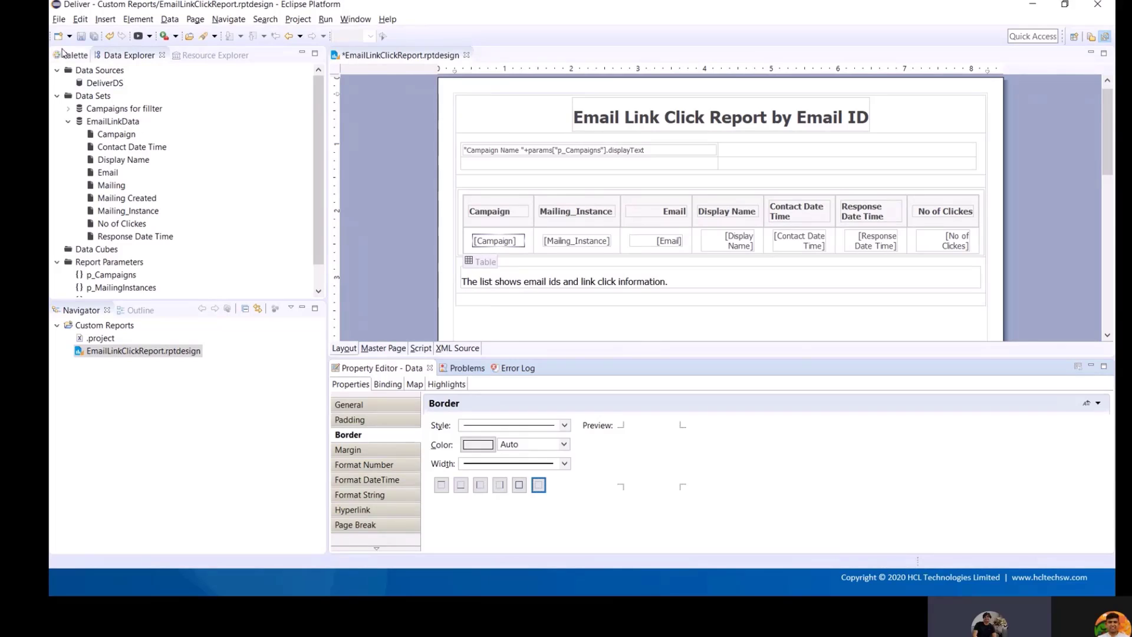
left_click(82, 37)
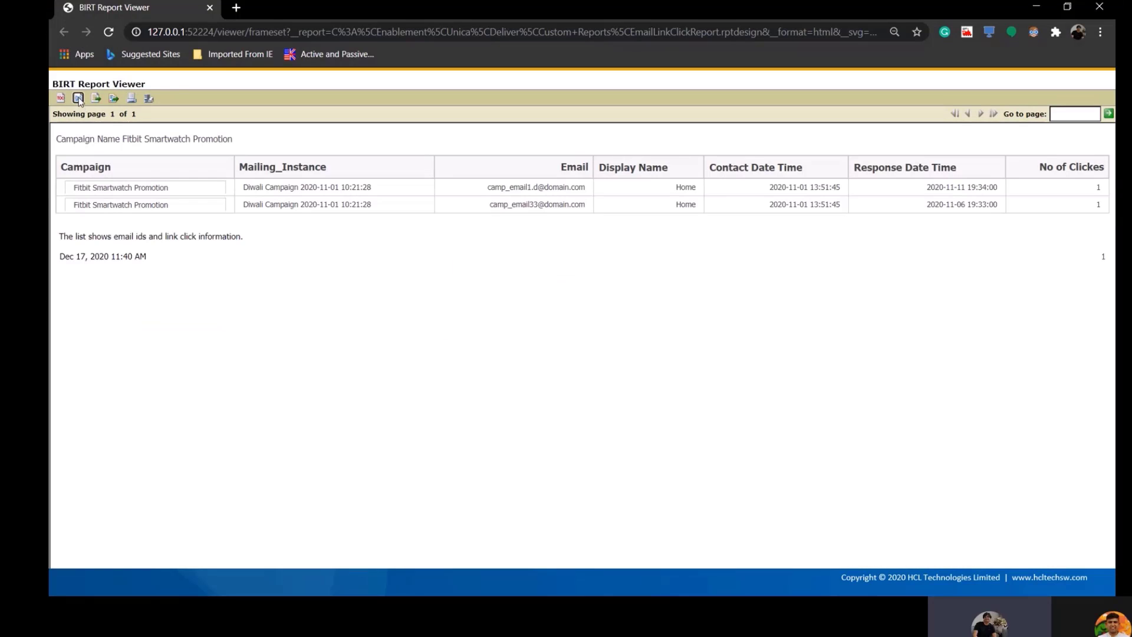
Step: Rerun the report in the viewer with unchanged parameters to check the Campaign column's borders
left_click(79, 98)
left_click(659, 437)
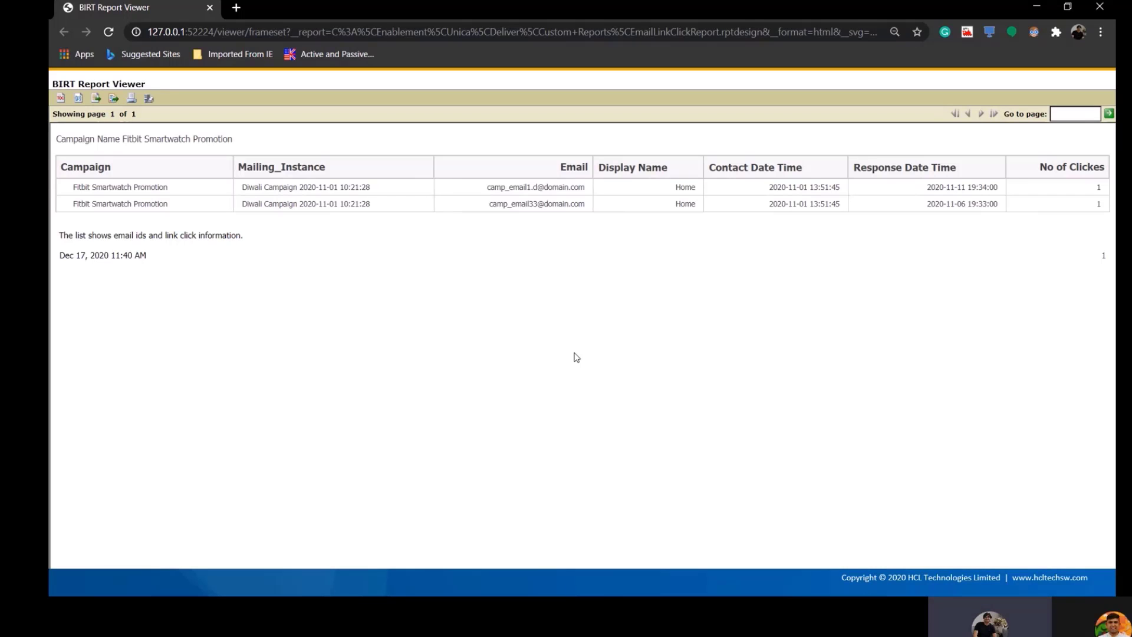
key("alt+Tab")
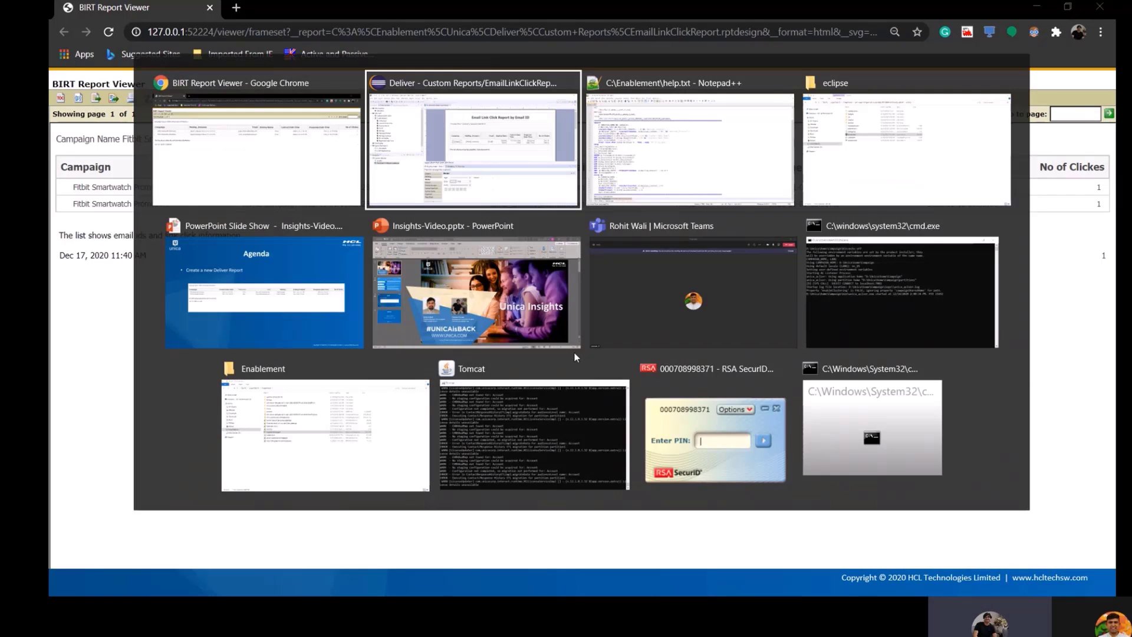
key("alt+Tab")
key("alt+Tab")
key("alt+Tab")
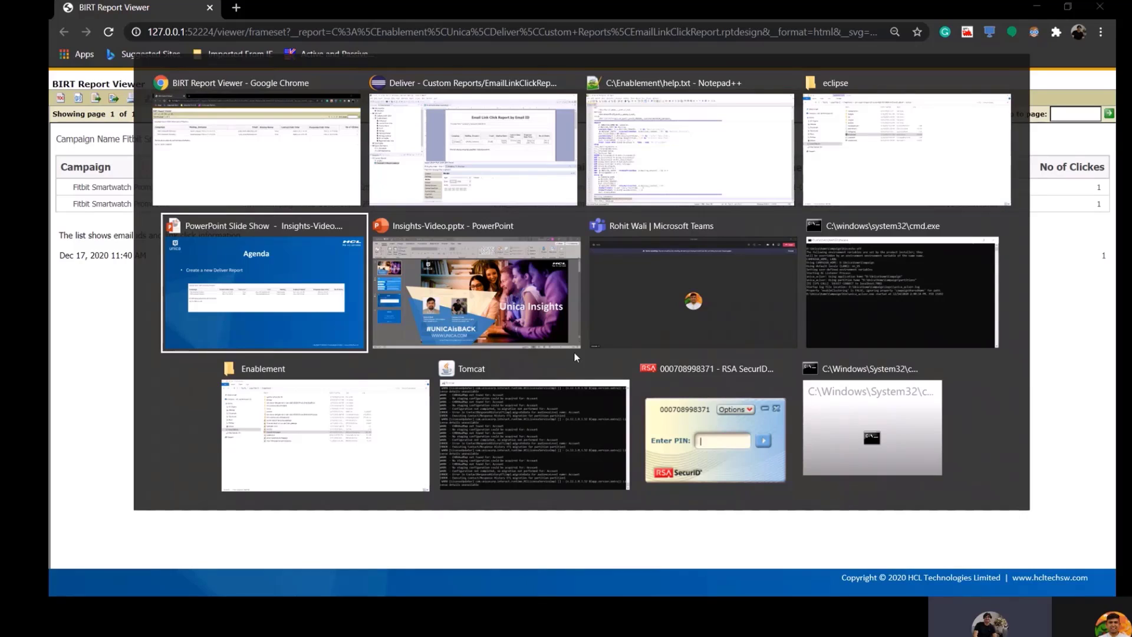
key("Escape")
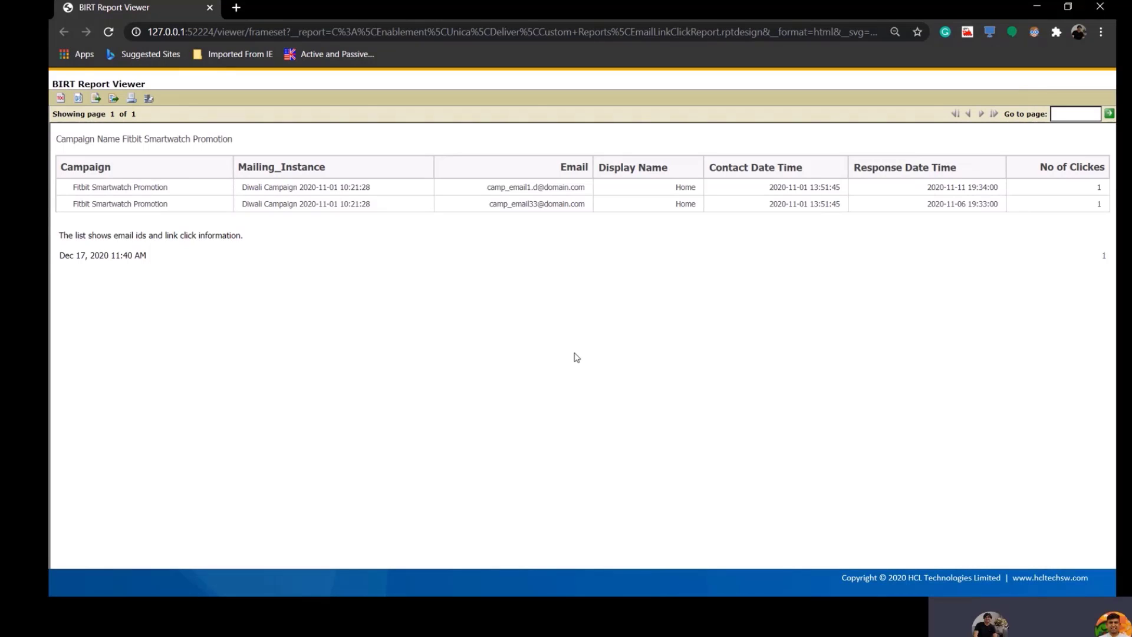
Step: Switch to the PowerPoint slide show displaying the Agenda slide
key("alt+Tab")
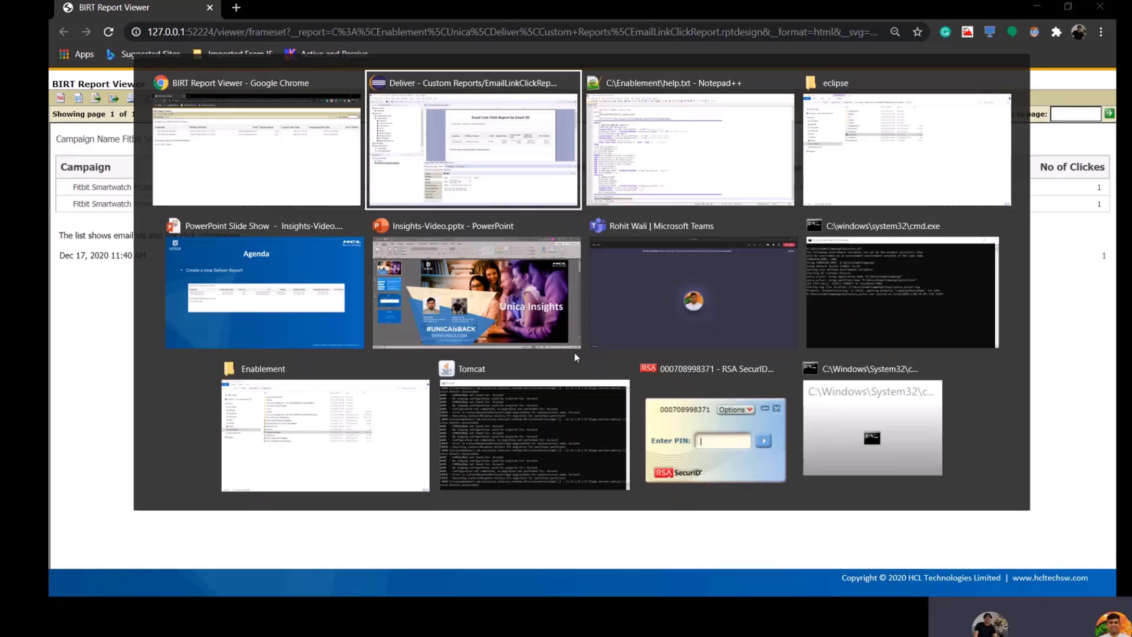
key("alt+Tab")
key("alt+Tab")
key("alt+Tab")
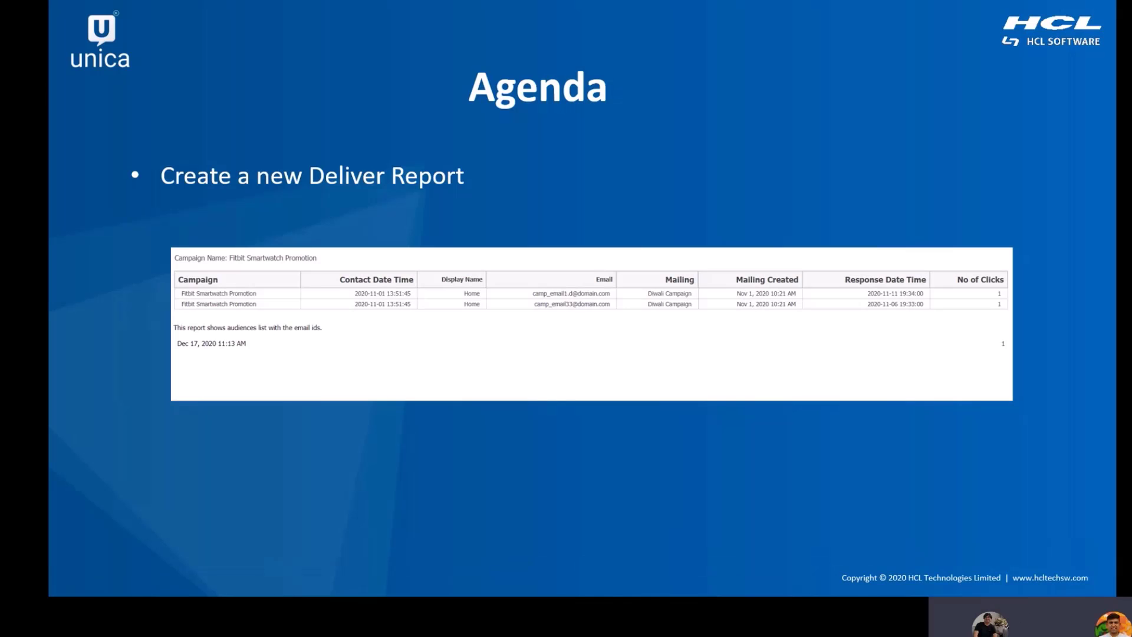